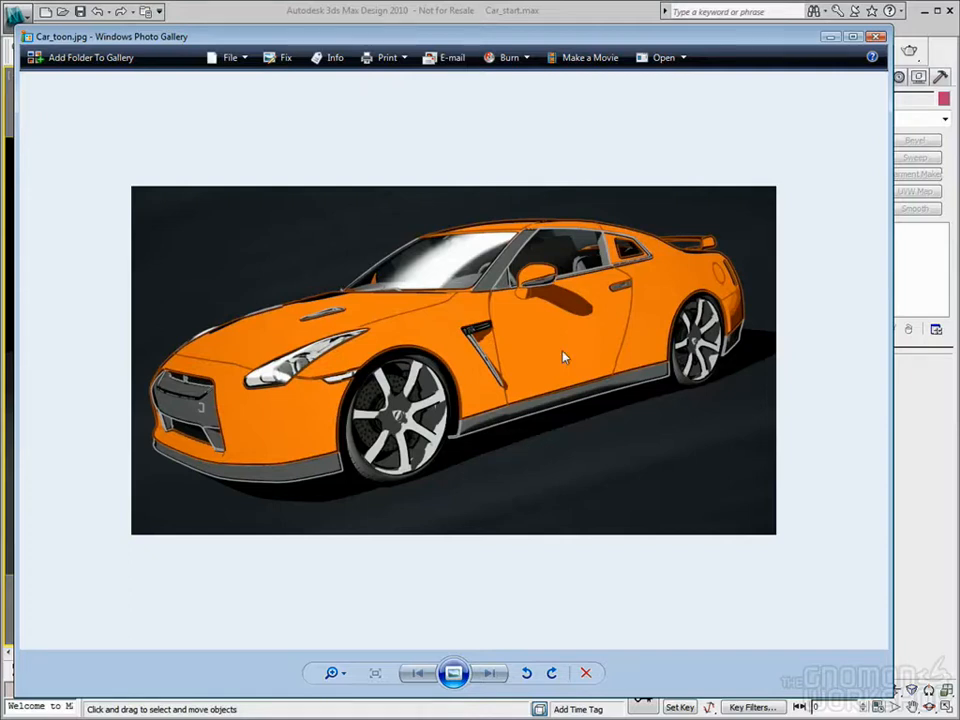
Step: Close the toon car reference picture and render the Camera01 view to check the car with its existing shading
{"action": "left_click", "coordinate": [877, 36]}
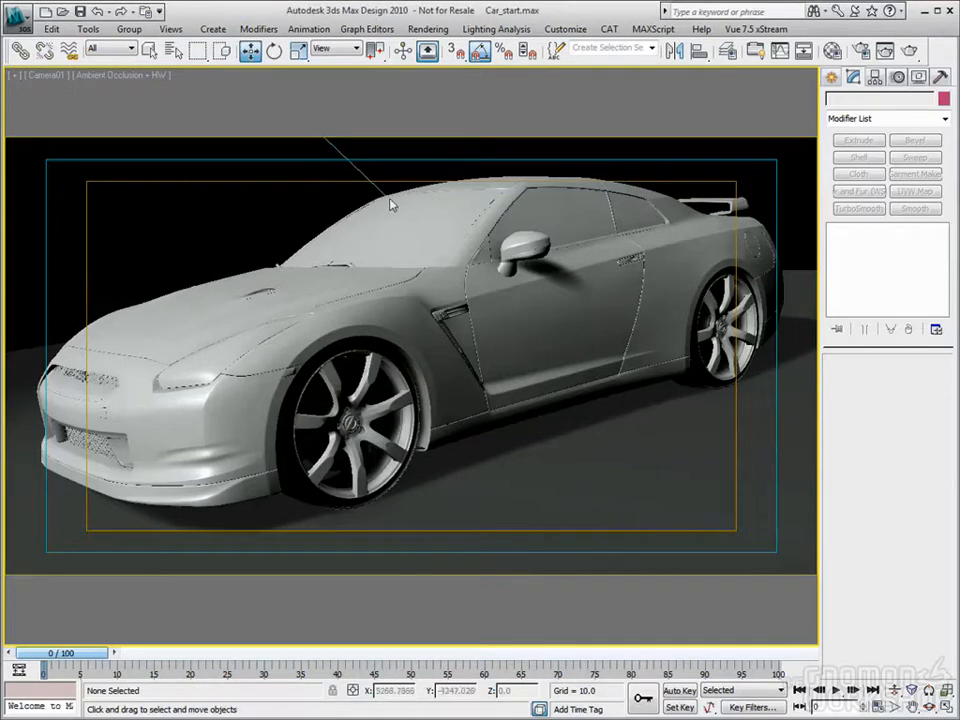
{"action": "left_click", "coordinate": [886, 53]}
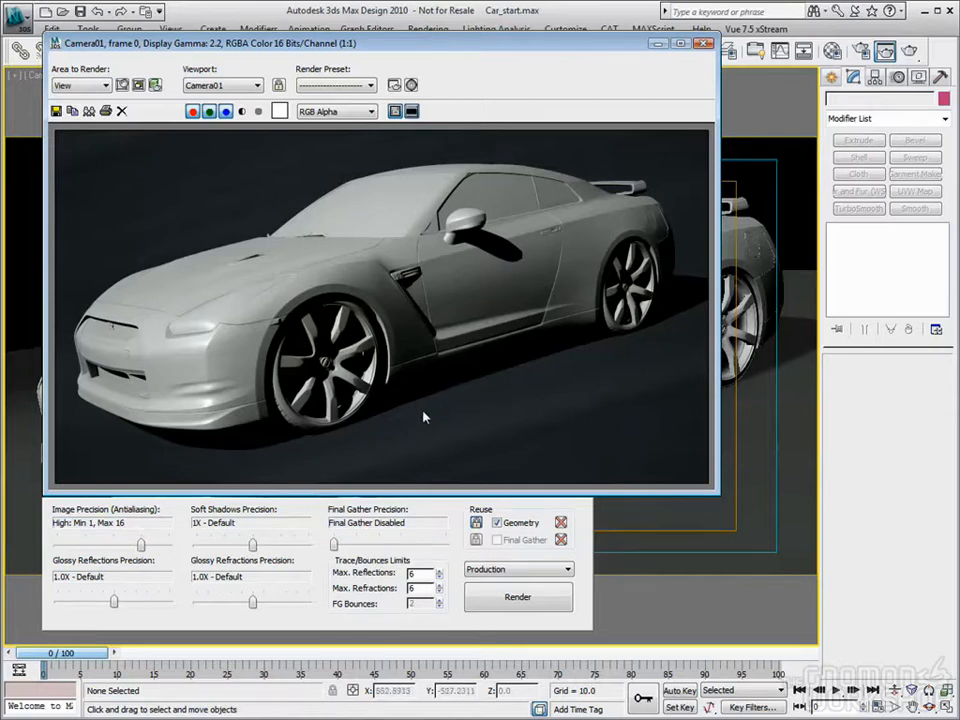
{"action": "left_click", "coordinate": [704, 43]}
Step: Examine the scene setup in the four-view layout and the enlarged Top view, and return to the full-size Camera01 view
{"action": "key", "text": "alt+w"}
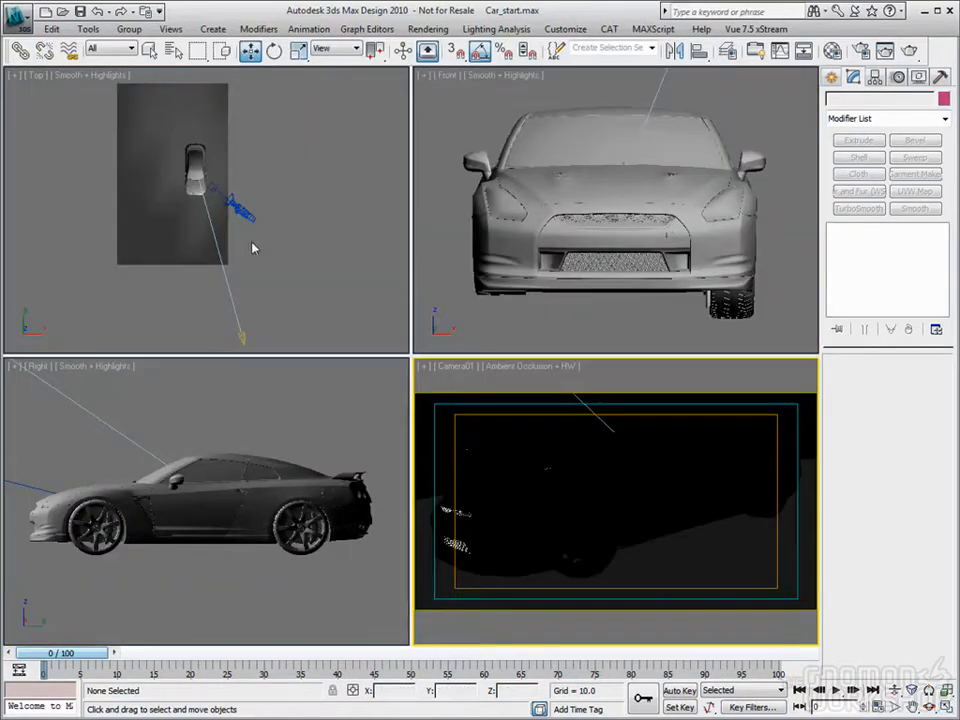
{"action": "left_click", "coordinate": [160, 191]}
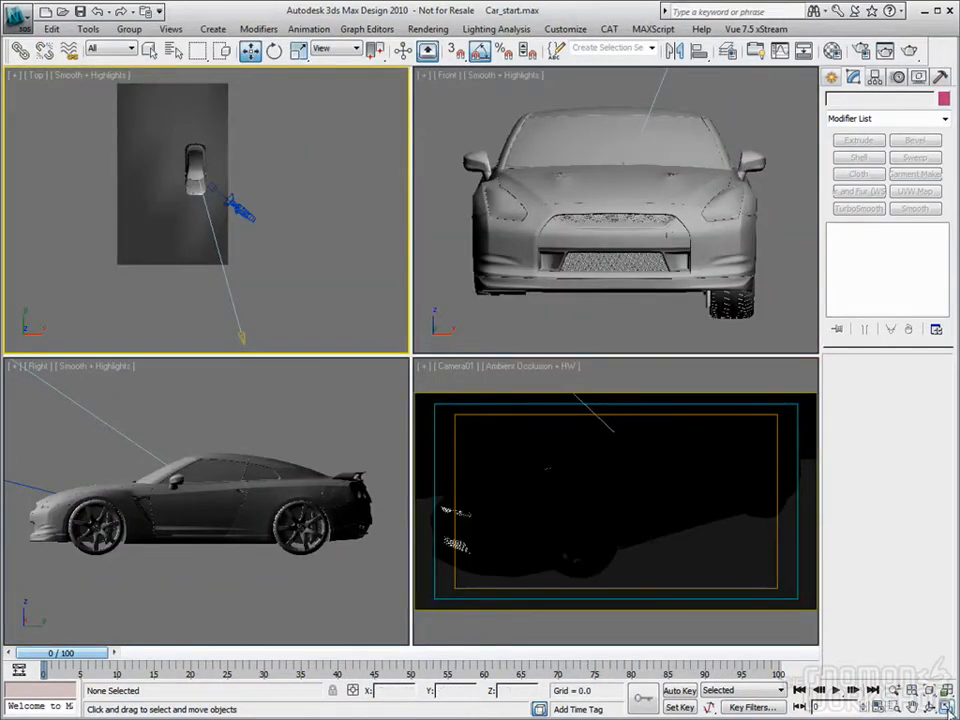
{"action": "key", "text": "alt+w"}
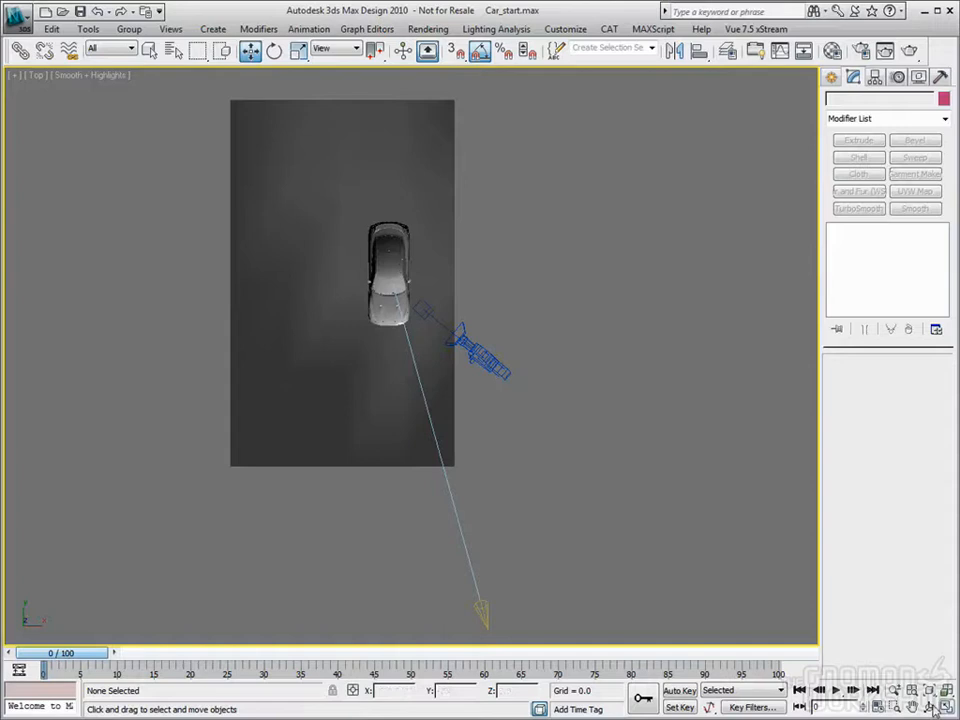
{"action": "key", "text": "alt+w"}
{"action": "left_click", "coordinate": [616, 475]}
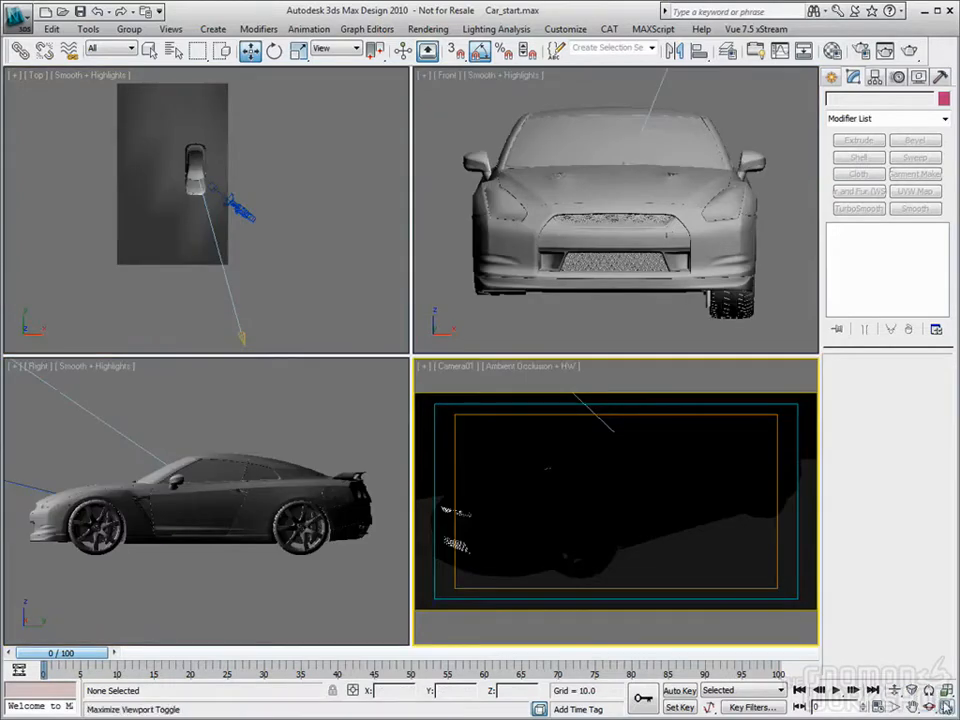
{"action": "left_click", "coordinate": [946, 706]}
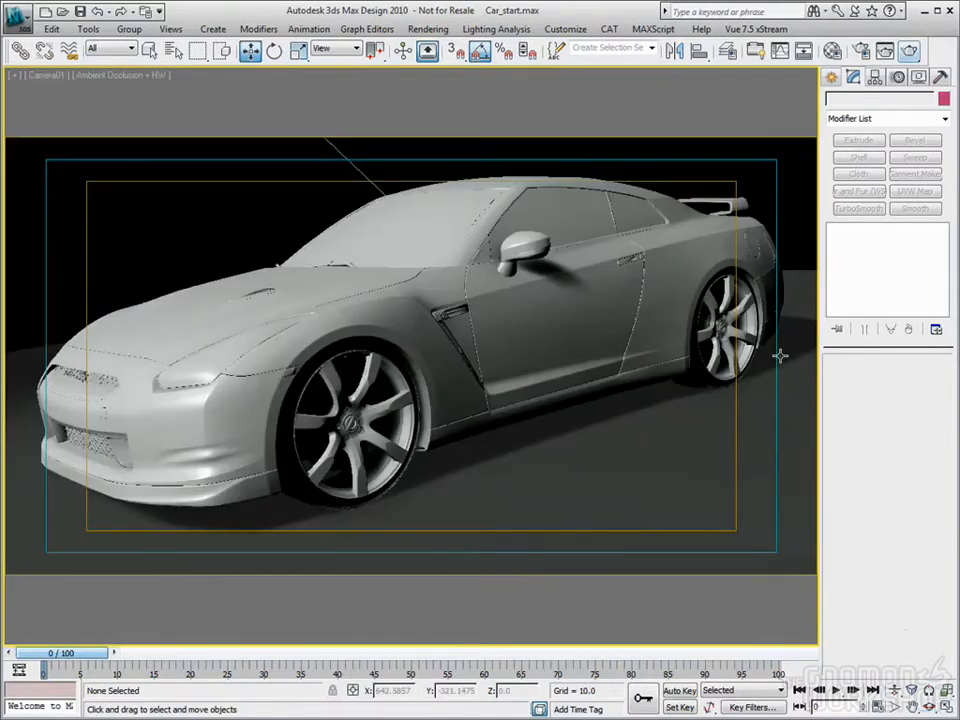
Step: Change the second sample material in the Material Editor from Arch & Design to Ink 'n Paint
{"action": "key", "text": "m"}
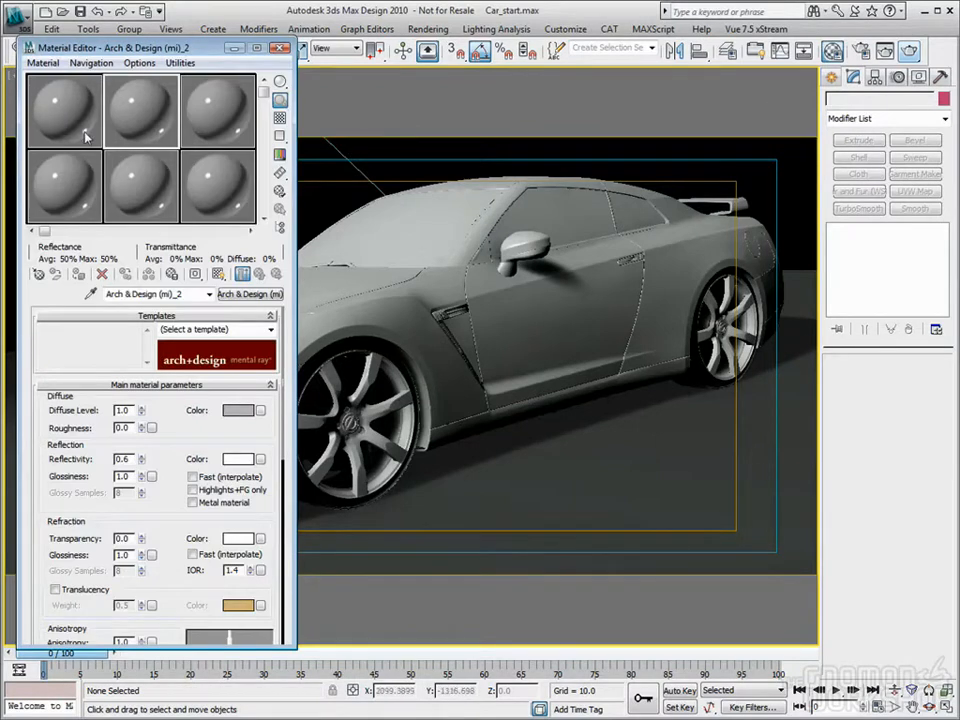
{"action": "left_click", "coordinate": [246, 294]}
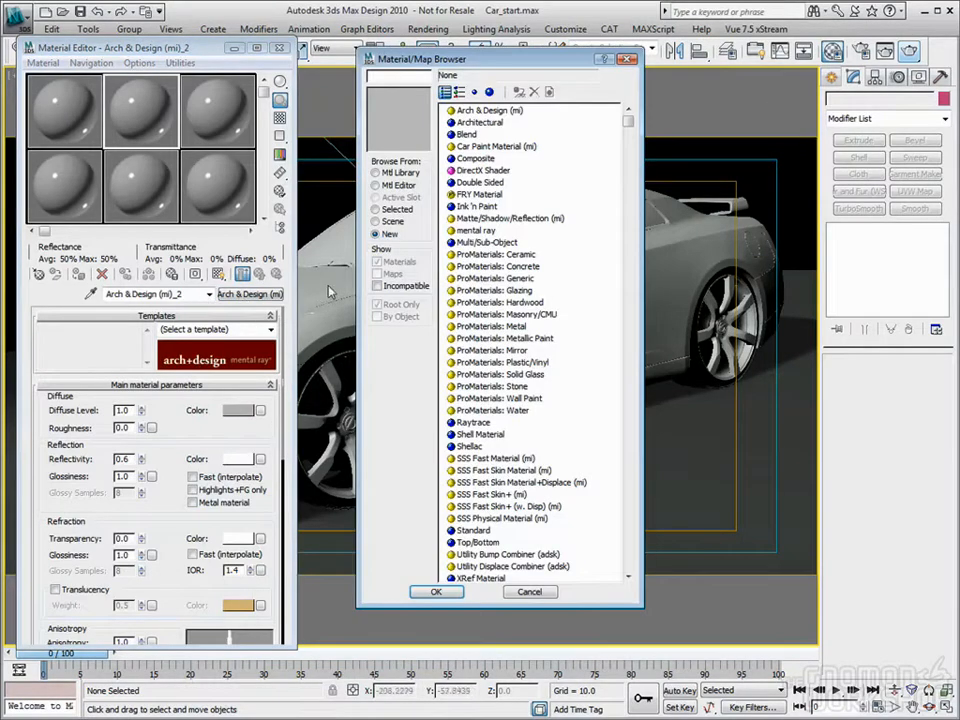
{"action": "double_click", "coordinate": [476, 206]}
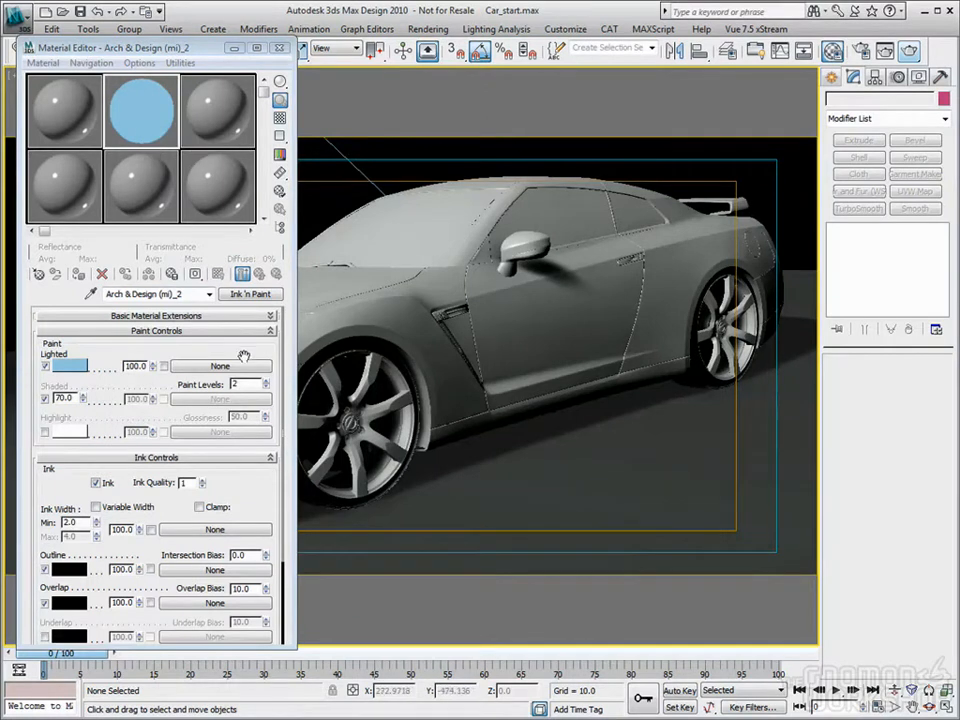
Step: Assign the Ink 'n Paint material to the GTR body object and rename the material Car_body
{"action": "left_click", "coordinate": [352, 303]}
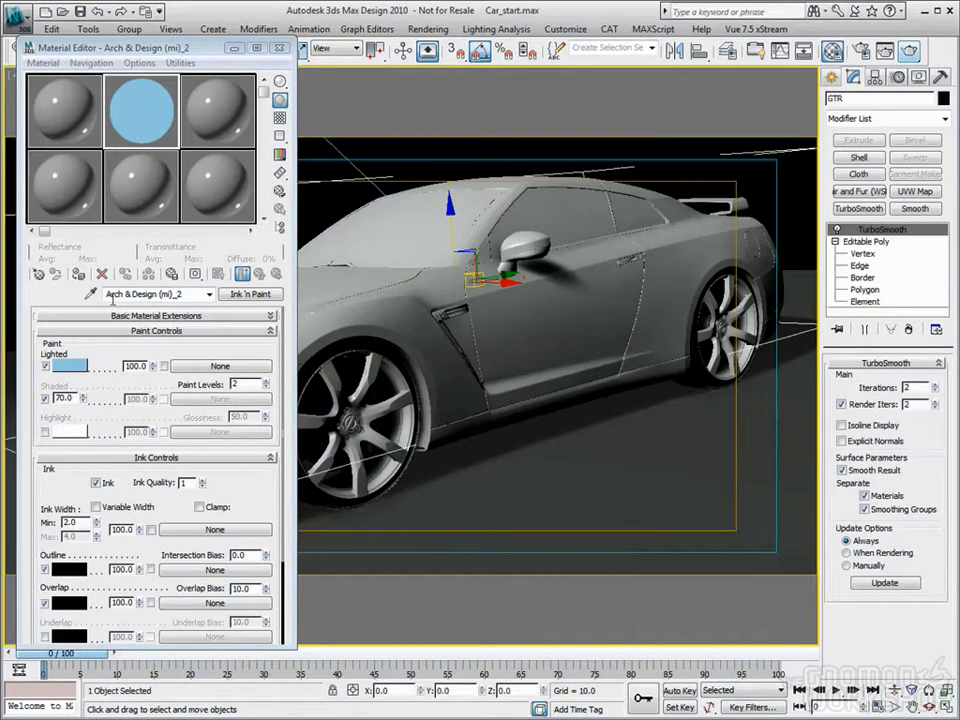
{"action": "left_click", "coordinate": [78, 276]}
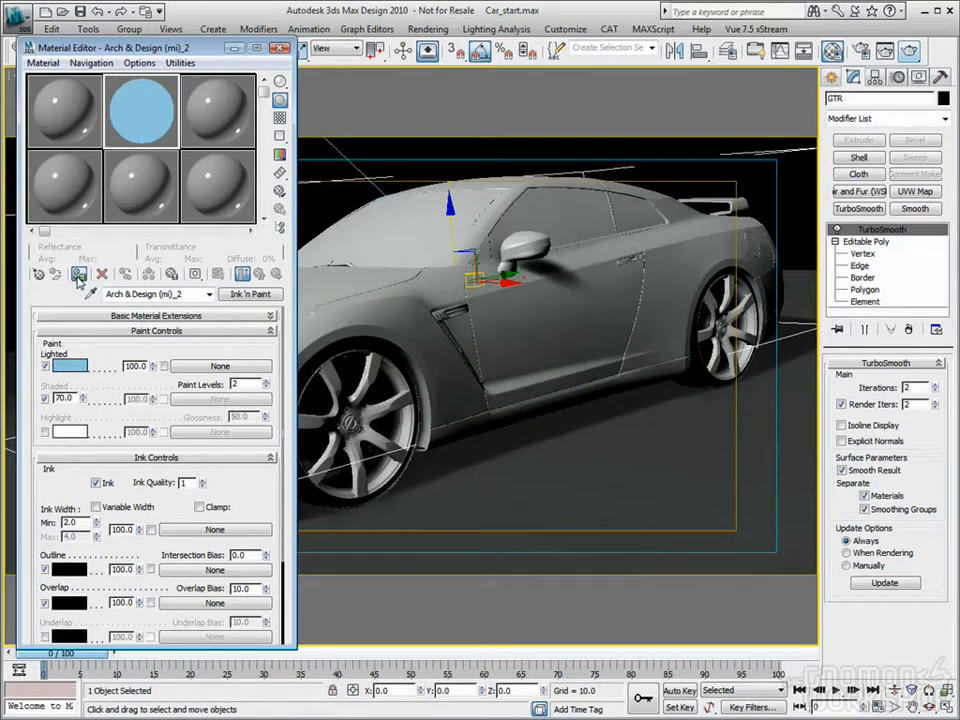
{"action": "left_click", "coordinate": [190, 295]}
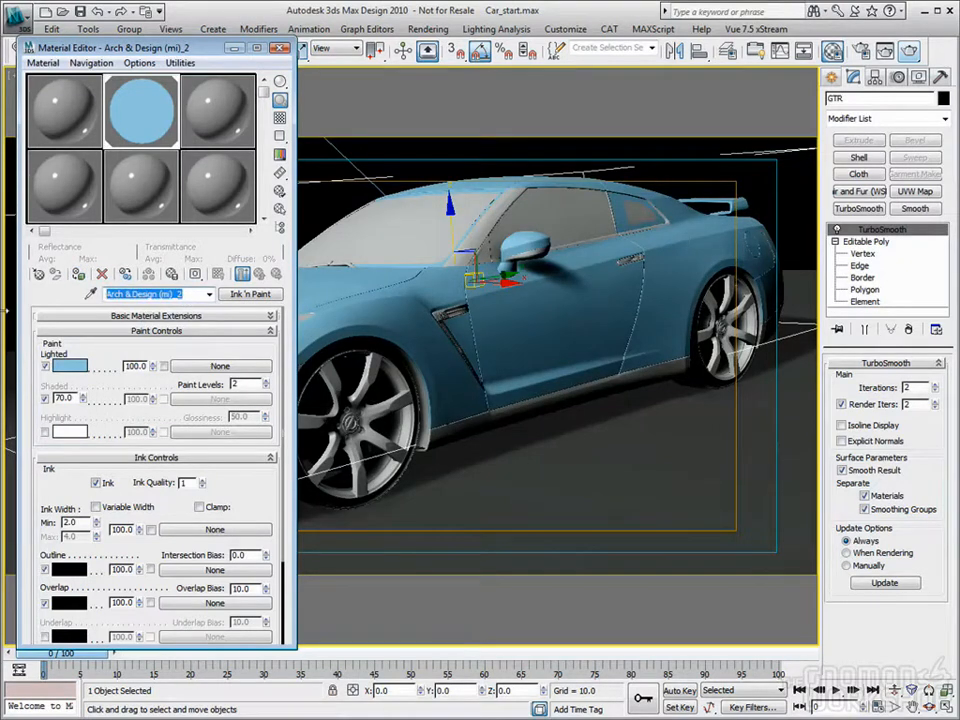
{"action": "type", "text": "Car_body"}
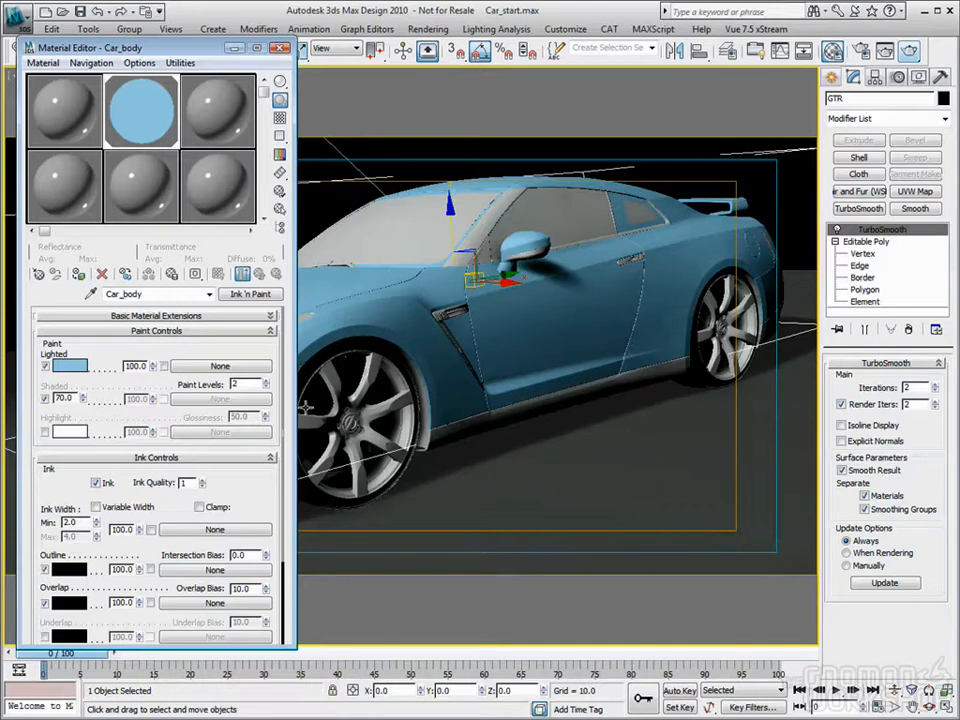
Step: Isolate the car body and render it from Camera01, placing the render beside the Material Editor
{"action": "right_click", "coordinate": [402, 289]}
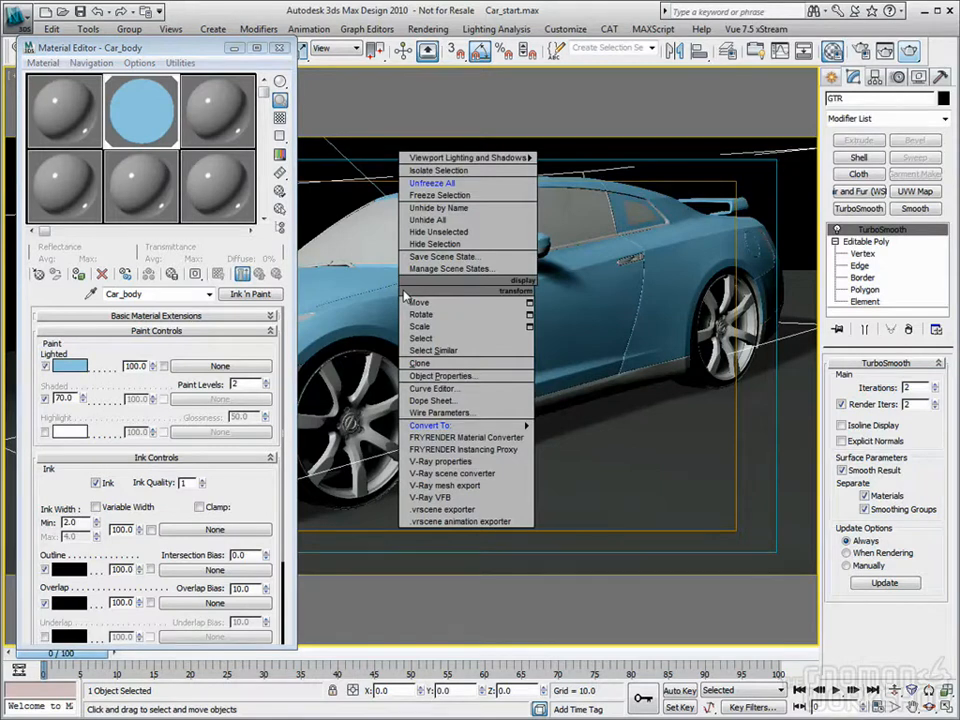
{"action": "left_click", "coordinate": [440, 171]}
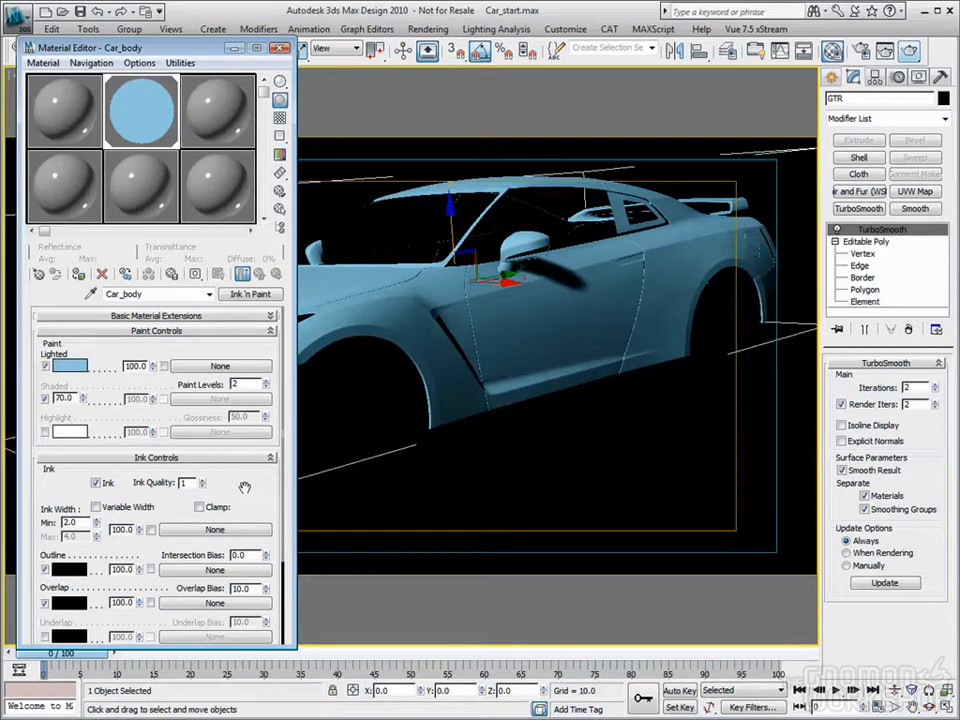
{"action": "left_click", "coordinate": [888, 48]}
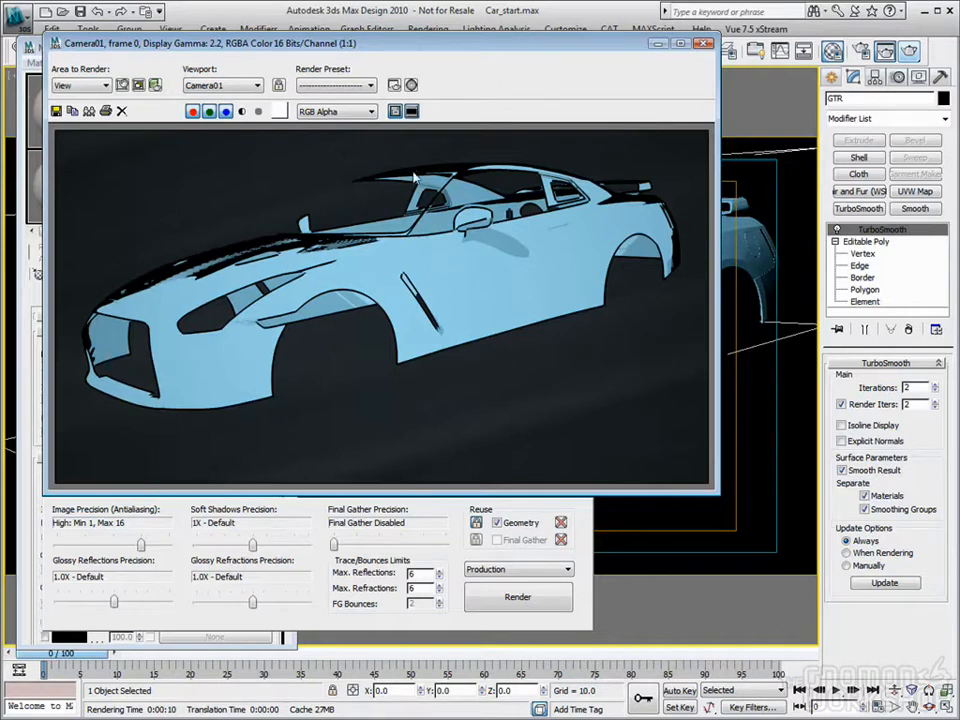
{"action": "key", "text": "m"}
{"action": "left_click_drag", "start_coordinate": [417, 48], "coordinate": [568, 53]}
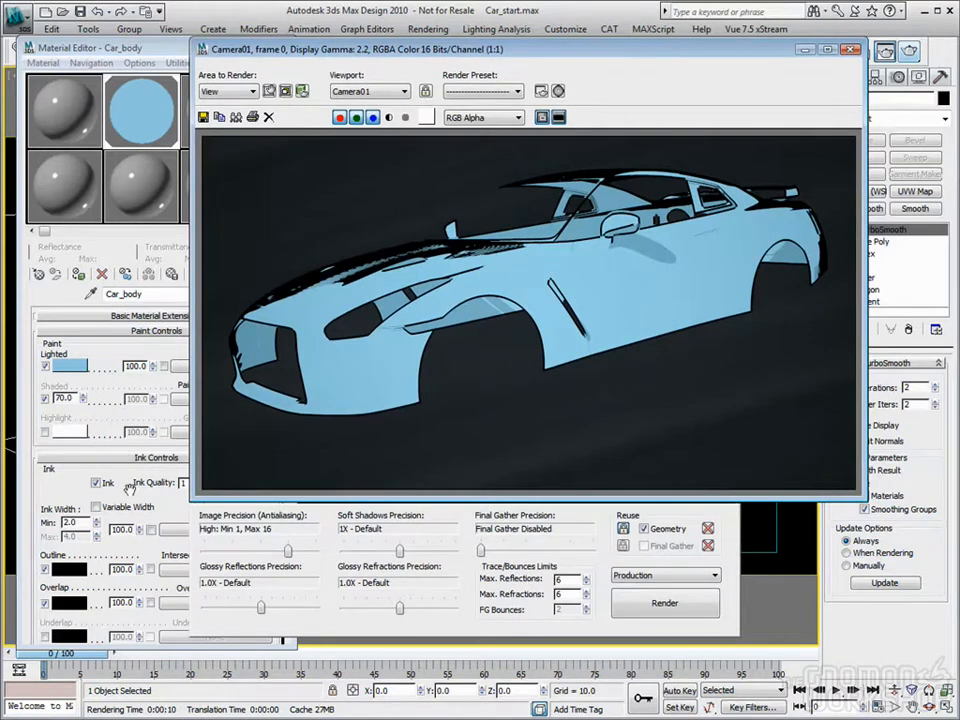
Step: Turn off Ink for the Car_body material and render the car body again
{"action": "left_click", "coordinate": [74, 476]}
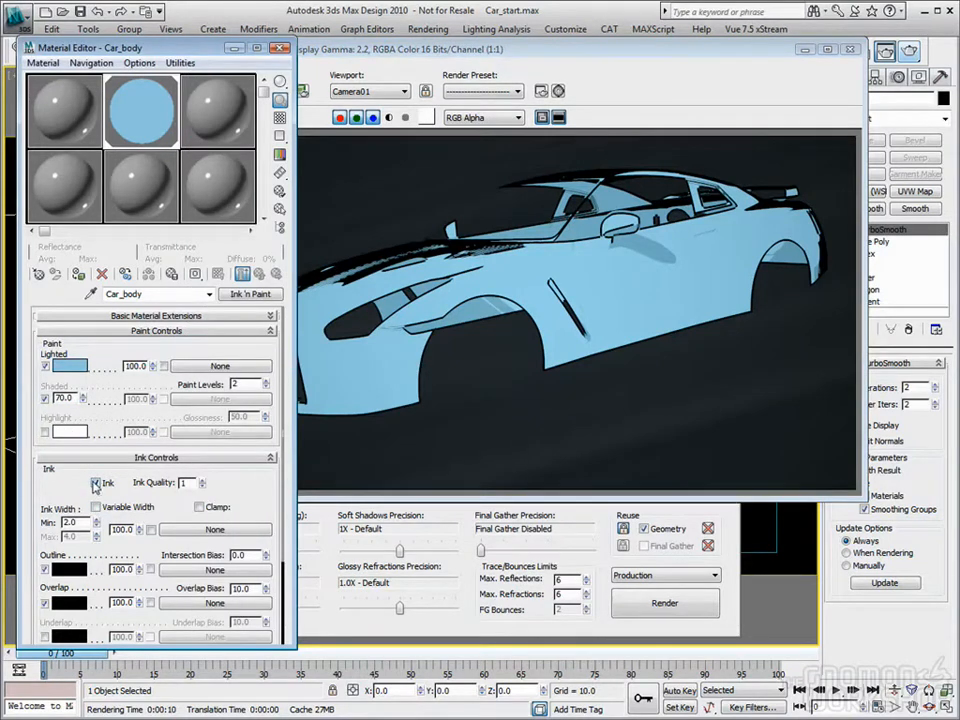
{"action": "left_click", "coordinate": [96, 483]}
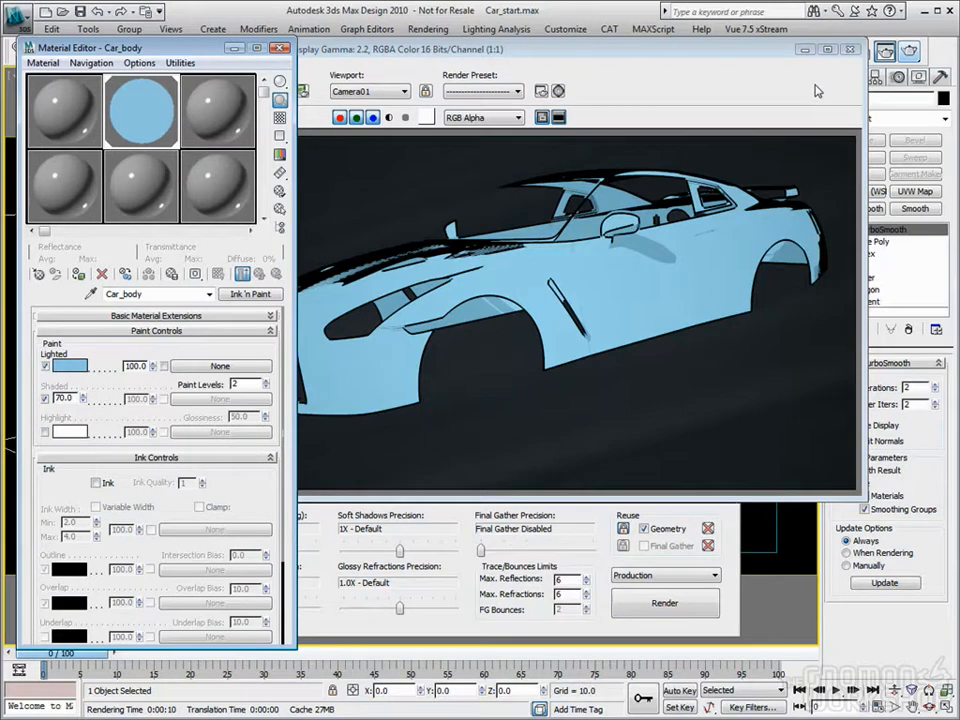
{"action": "left_click", "coordinate": [664, 603]}
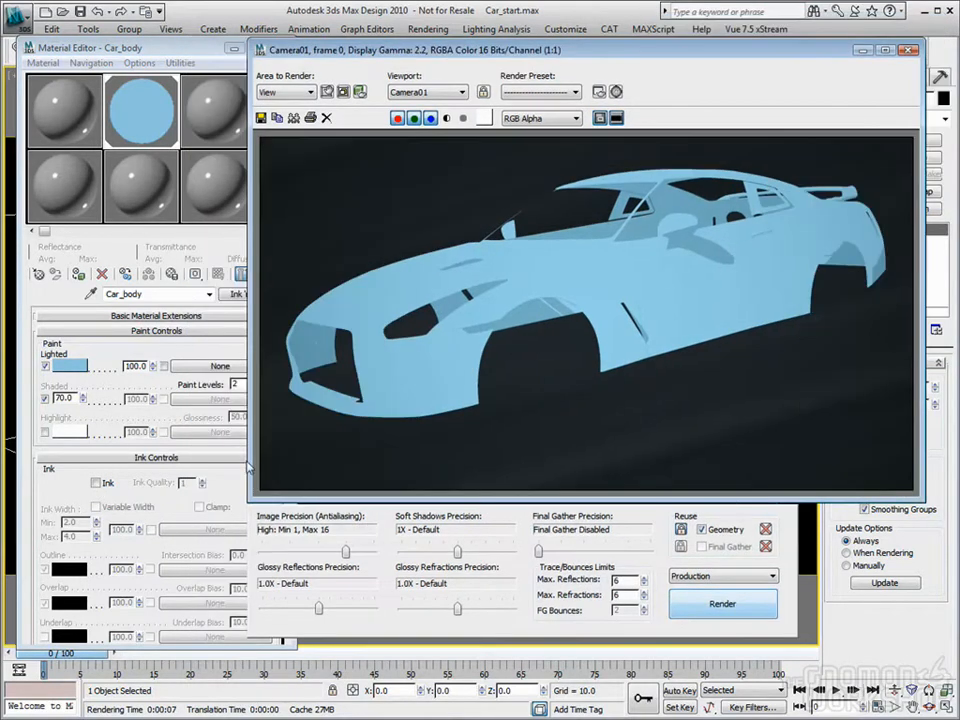
Step: Load the last rendered image into channel B of the RAM Player at 870 x 470
{"action": "left_click", "coordinate": [139, 66]}
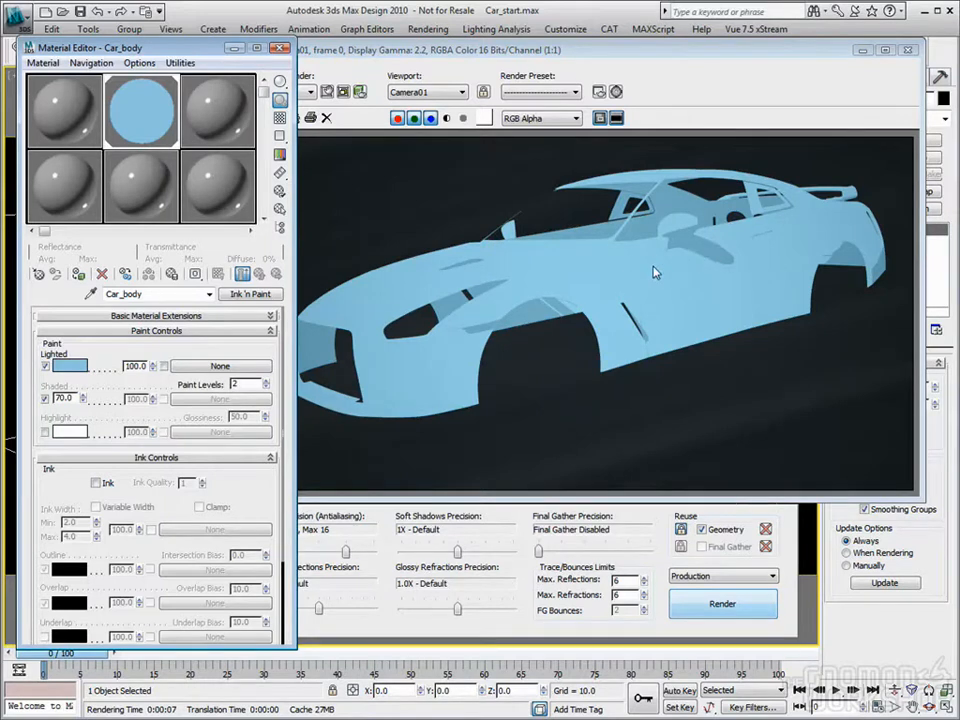
{"action": "left_click_drag", "start_coordinate": [426, 63], "coordinate": [411, 78]}
{"action": "left_click", "coordinate": [438, 30]}
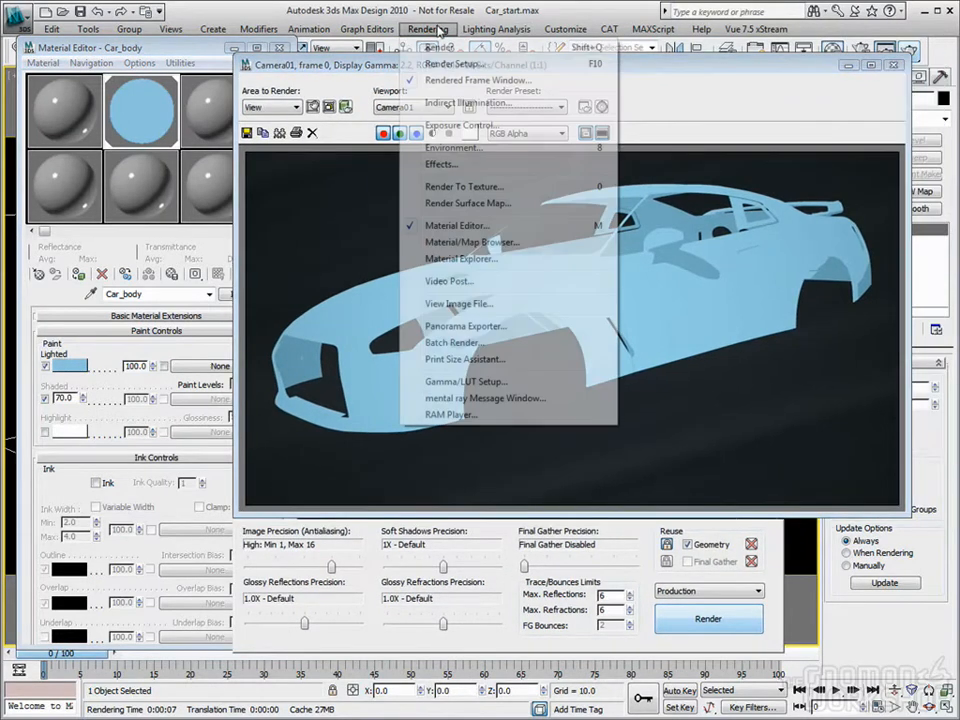
{"action": "left_click", "coordinate": [463, 424]}
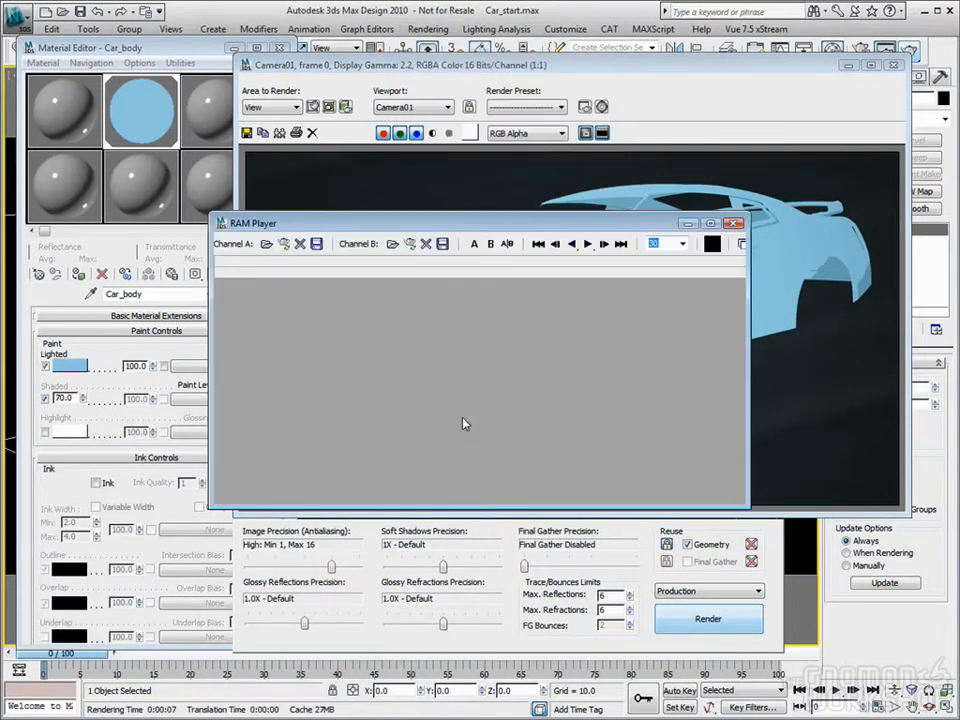
{"action": "left_click", "coordinate": [415, 245]}
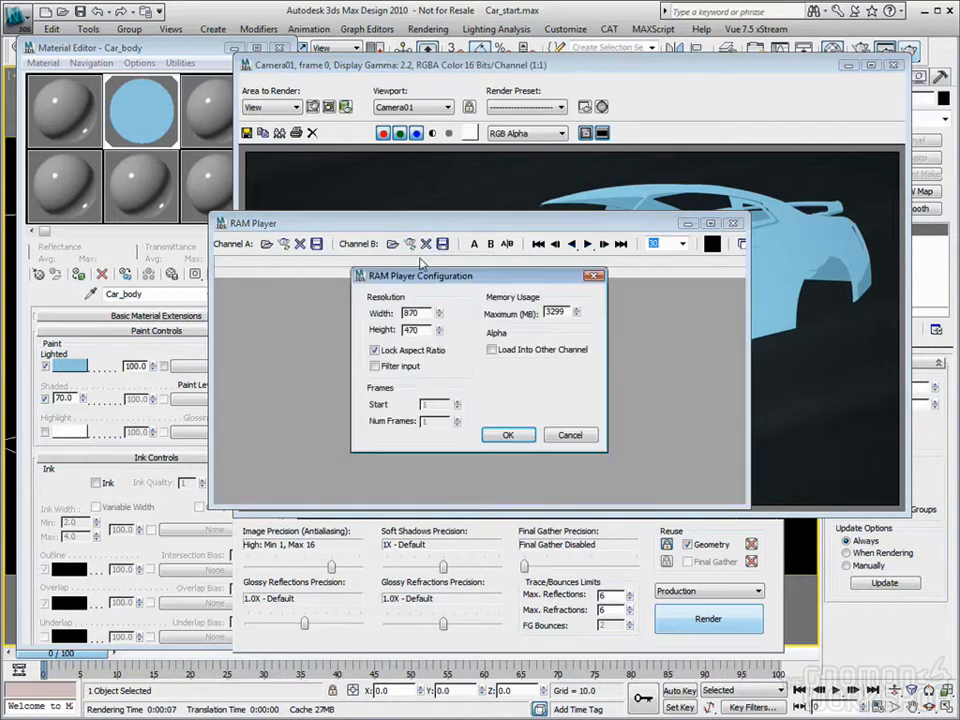
{"action": "left_click", "coordinate": [510, 434]}
{"action": "left_click", "coordinate": [378, 158]}
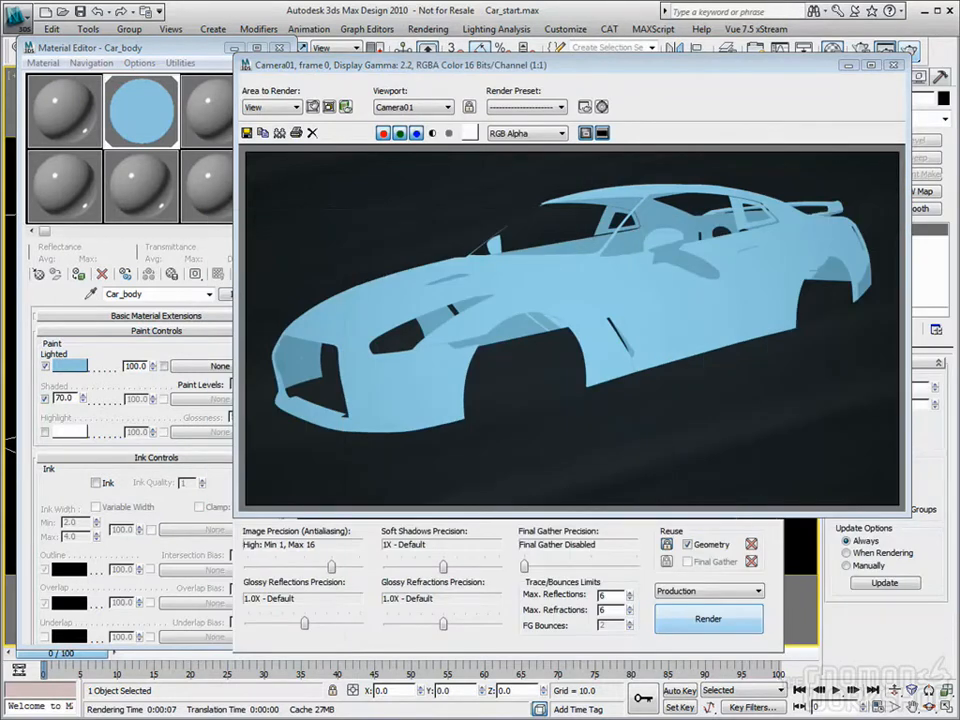
Step: Set the Car_body material's paint levels to 6 and render the car body again
{"action": "left_click_drag", "start_coordinate": [643, 67], "coordinate": [672, 46]}
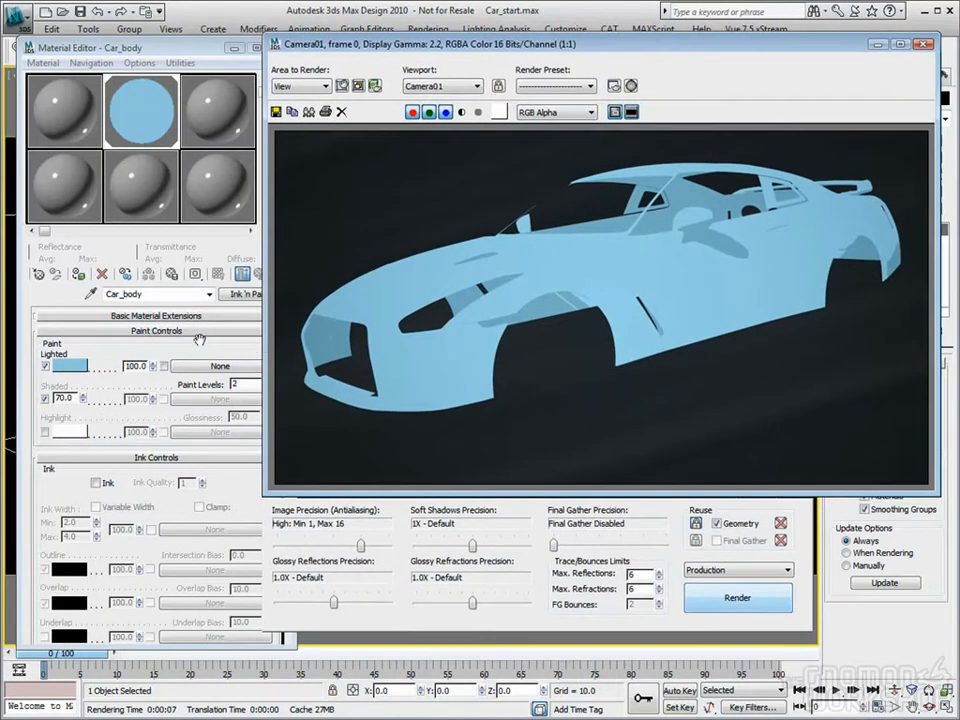
{"action": "left_click", "coordinate": [199, 340]}
{"action": "left_click", "coordinate": [266, 381]}
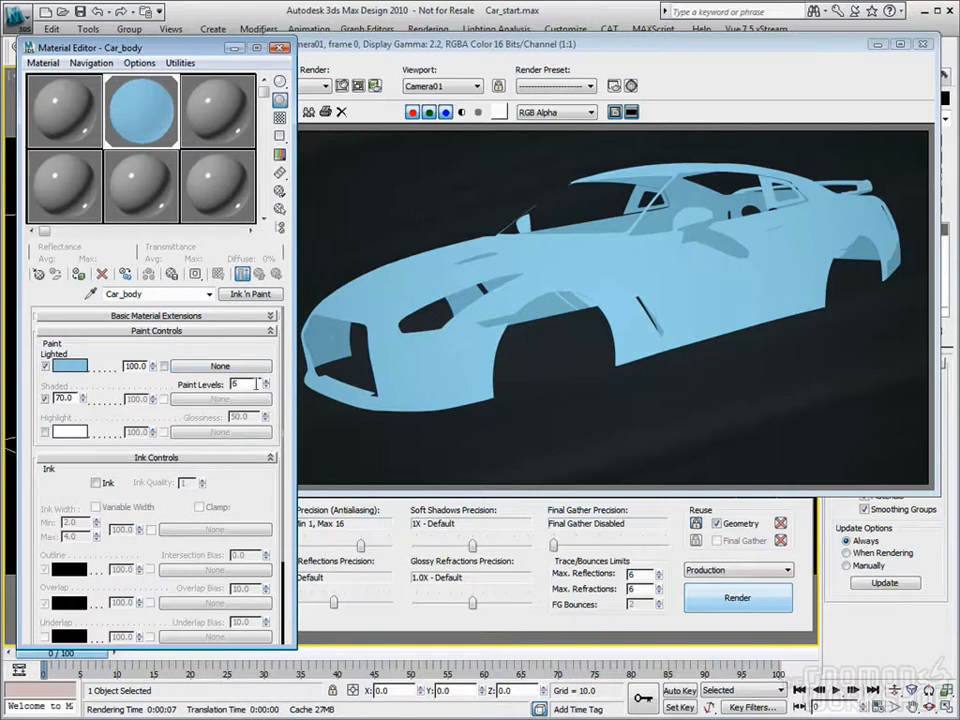
{"action": "left_click_drag", "start_coordinate": [714, 47], "coordinate": [676, 56]}
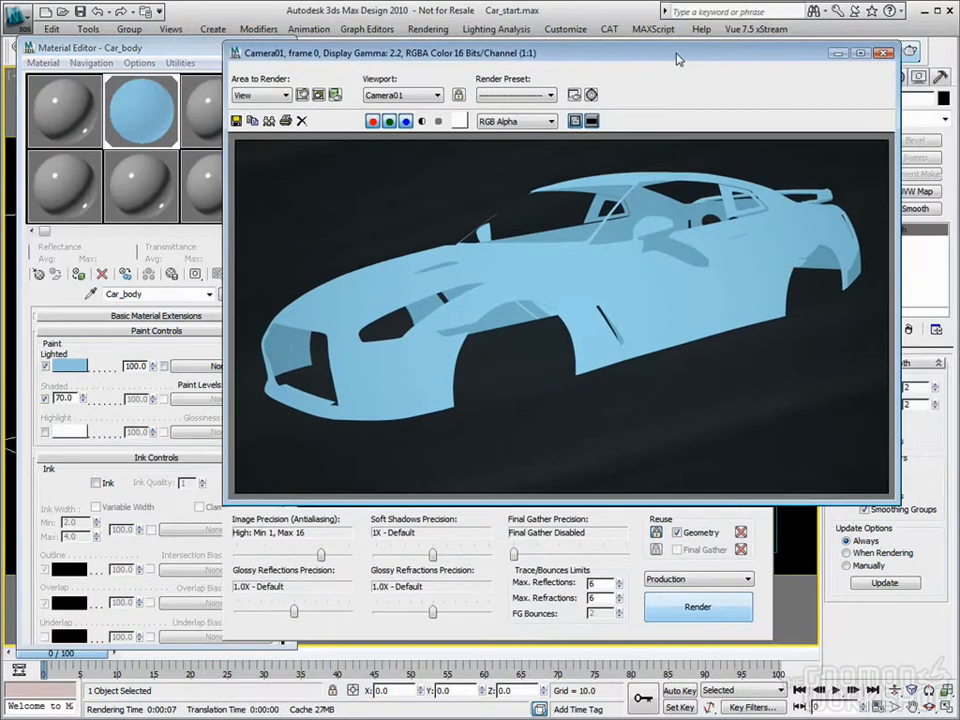
{"action": "left_click", "coordinate": [697, 607]}
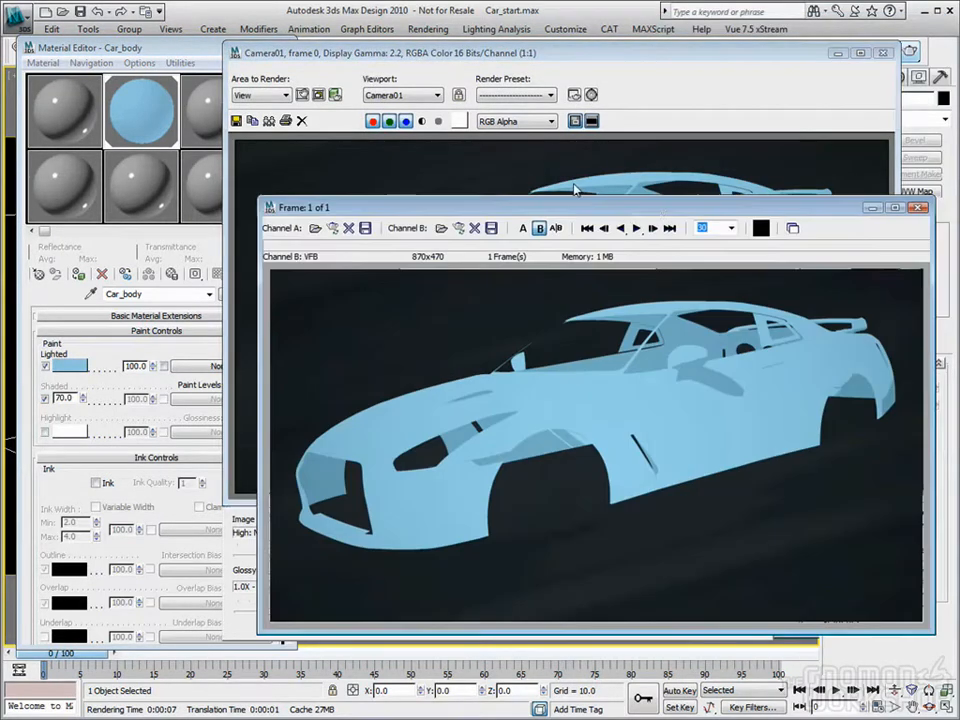
Step: Load the new render into RAM Player channel A, compare it with channel B by sweeping the divider, and close the player
{"action": "left_click_drag", "start_coordinate": [574, 189], "coordinate": [575, 119]}
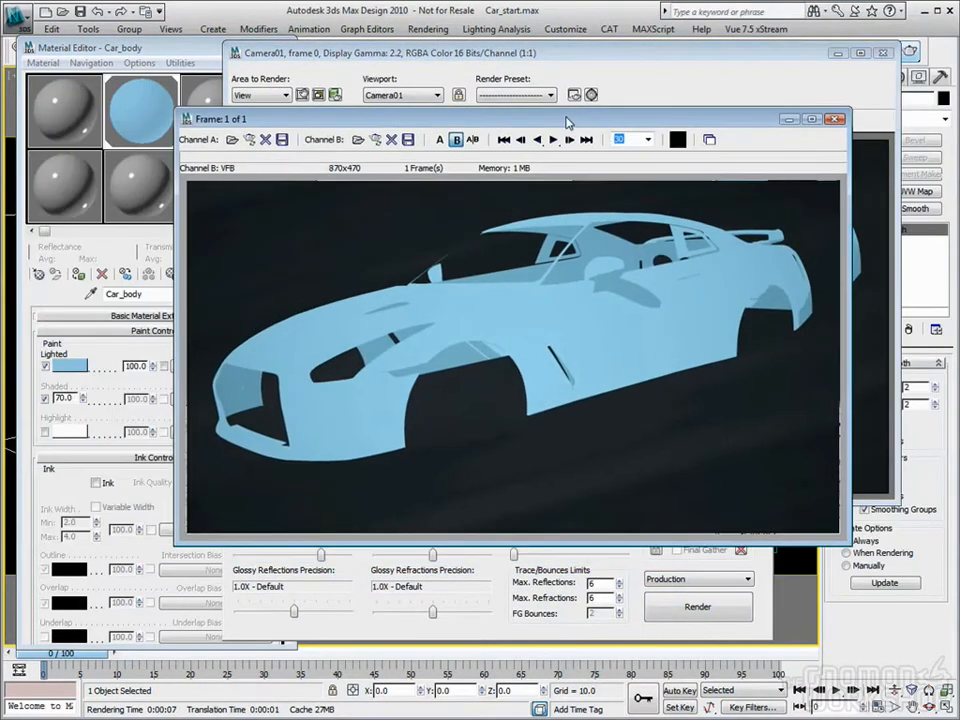
{"action": "left_click", "coordinate": [250, 140]}
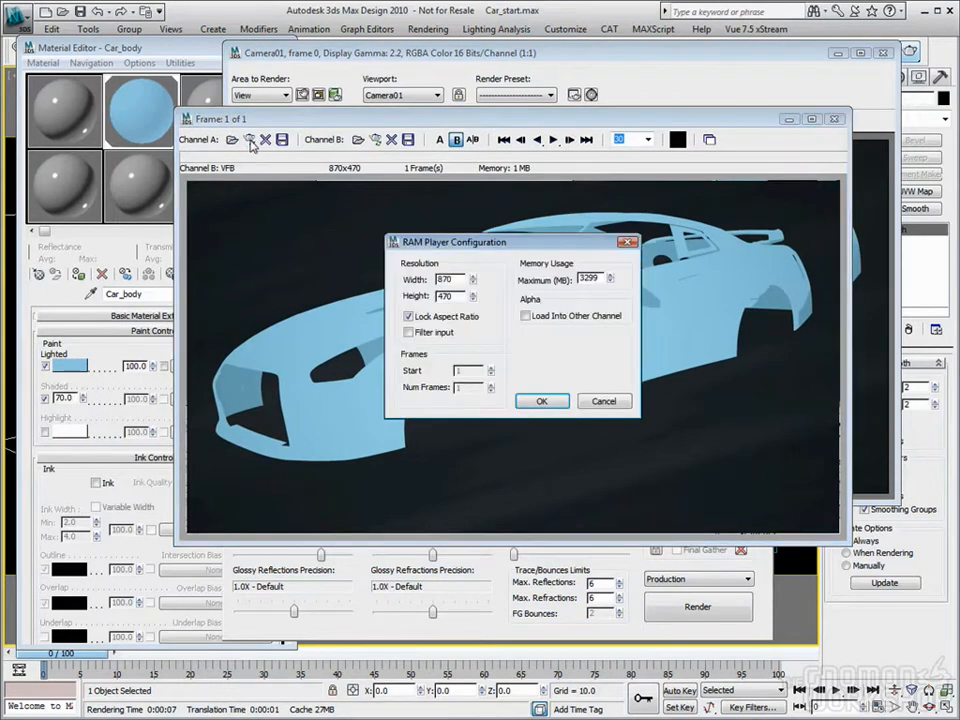
{"action": "left_click", "coordinate": [541, 401]}
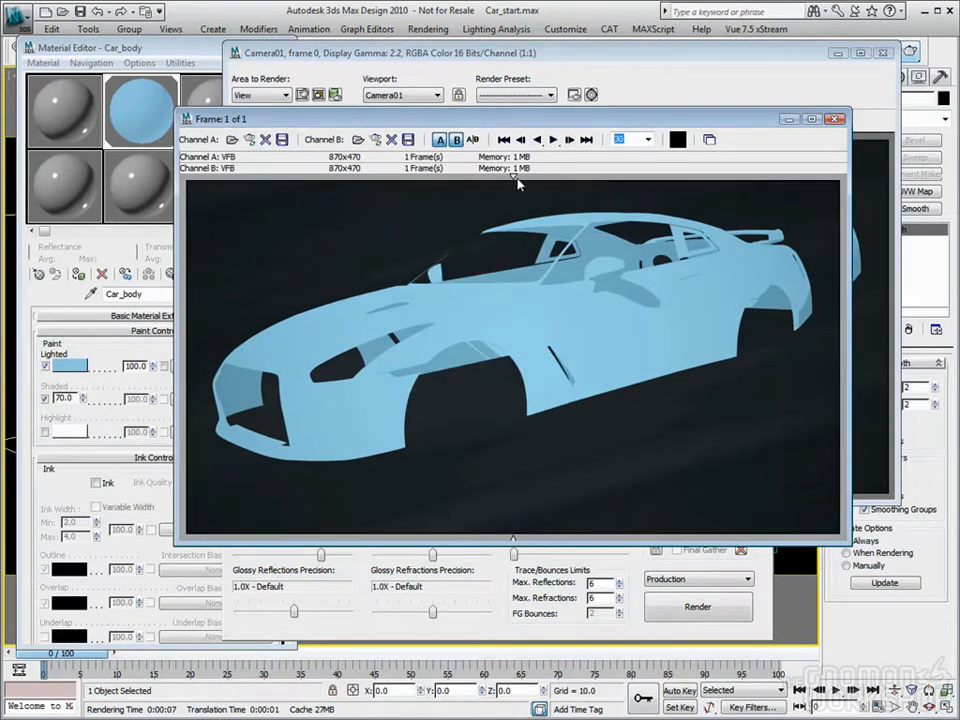
{"action": "mouse_move", "coordinate": [573, 205]}
{"action": "left_mouse_down"}
{"action": "mouse_move", "coordinate": [810, 212]}
{"action": "mouse_move", "coordinate": [800, 216]}
{"action": "left_mouse_up"}
{"action": "mouse_move", "coordinate": [805, 178]}
{"action": "left_mouse_down"}
{"action": "mouse_move", "coordinate": [811, 184]}
{"action": "mouse_move", "coordinate": [796, 184]}
{"action": "left_mouse_up"}
{"action": "left_click_drag", "start_coordinate": [808, 180], "coordinate": [804, 183]}
{"action": "left_click", "coordinate": [832, 119]}
Step: Set the Car_body material's Lighted color to a saturated orange with hue 5, saturation 253 and value 248, and render the car body
{"action": "left_click", "coordinate": [170, 50]}
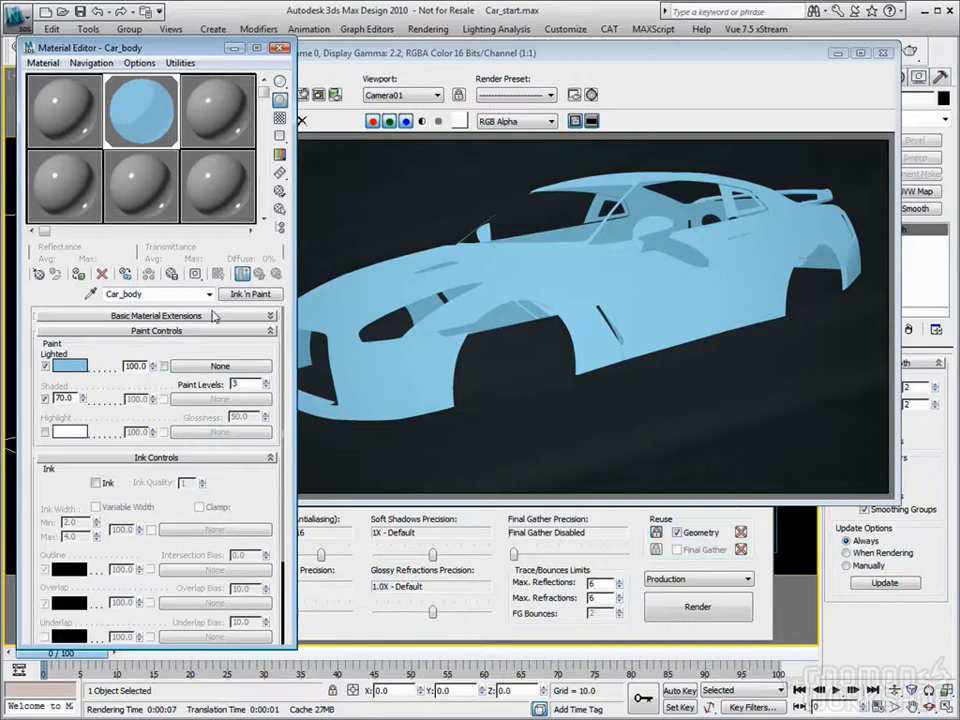
{"action": "left_click", "coordinate": [67, 367]}
{"action": "left_click_drag", "start_coordinate": [321, 120], "coordinate": [312, 88]}
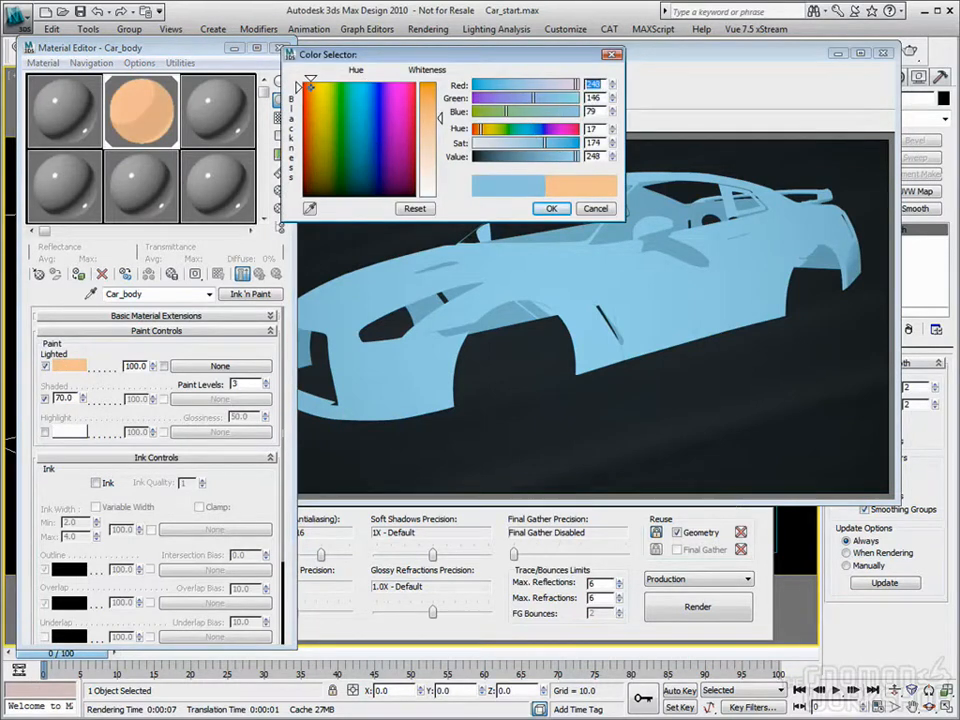
{"action": "left_click_drag", "start_coordinate": [441, 118], "coordinate": [440, 84]}
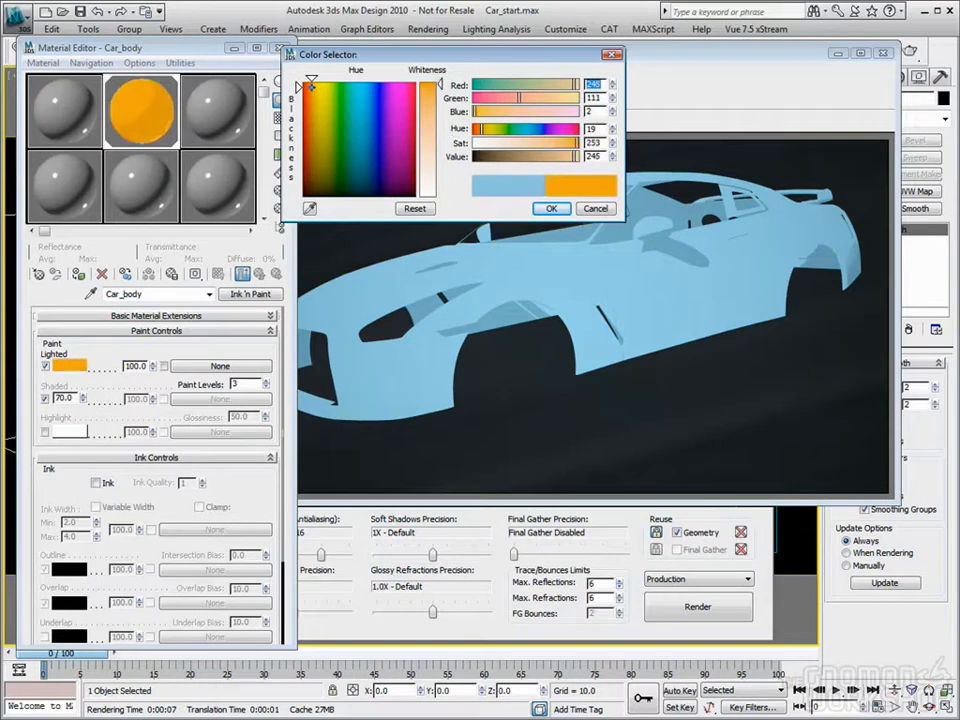
{"action": "left_click_drag", "start_coordinate": [314, 90], "coordinate": [304, 86]}
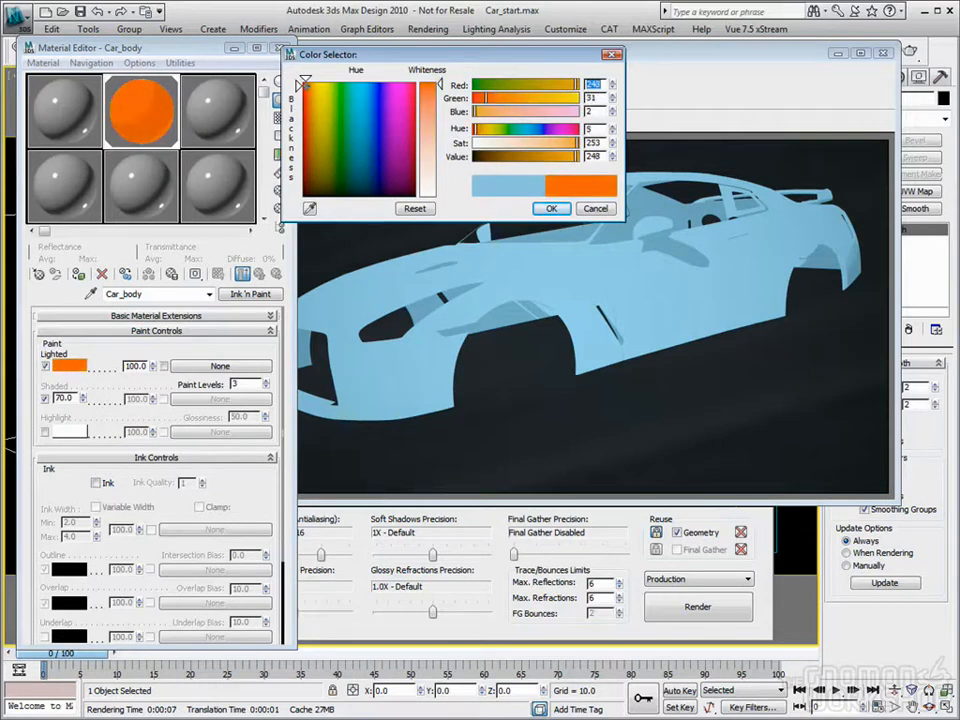
{"action": "left_click", "coordinate": [550, 209]}
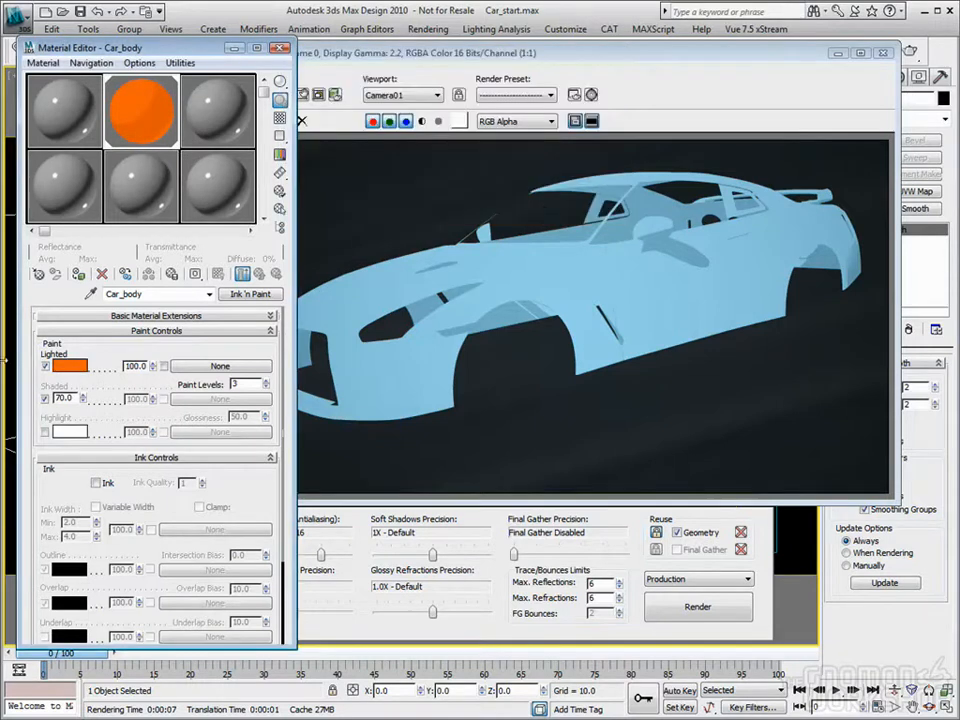
{"action": "left_click", "coordinate": [697, 605]}
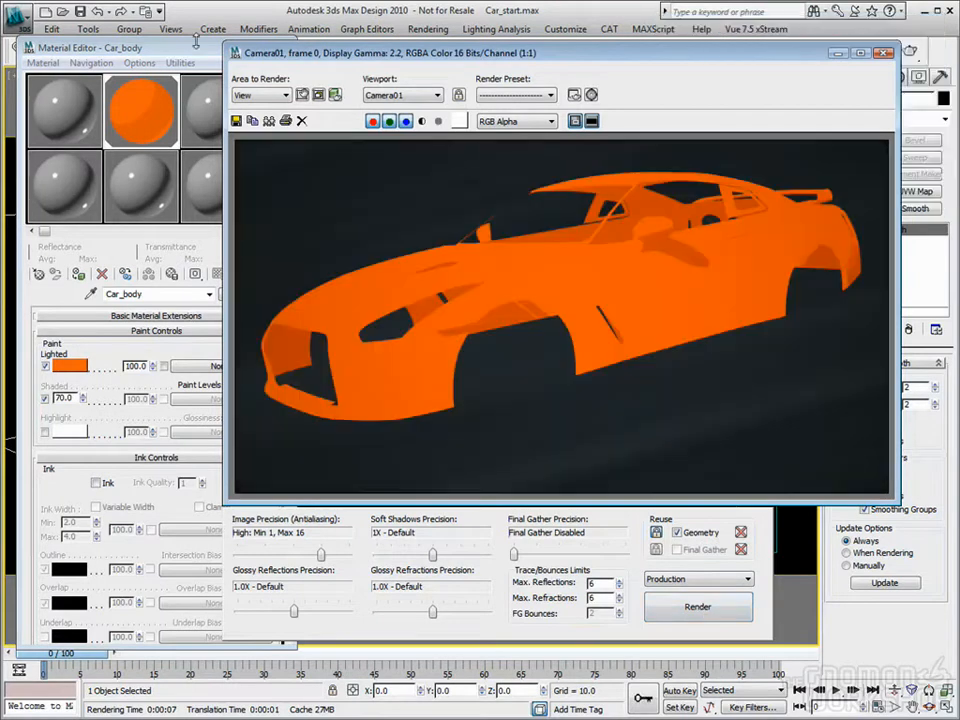
Step: Try the extremes of the Car_body material's Shaded amount, 100 and 0, and set it to 5.0
{"action": "left_click", "coordinate": [197, 43]}
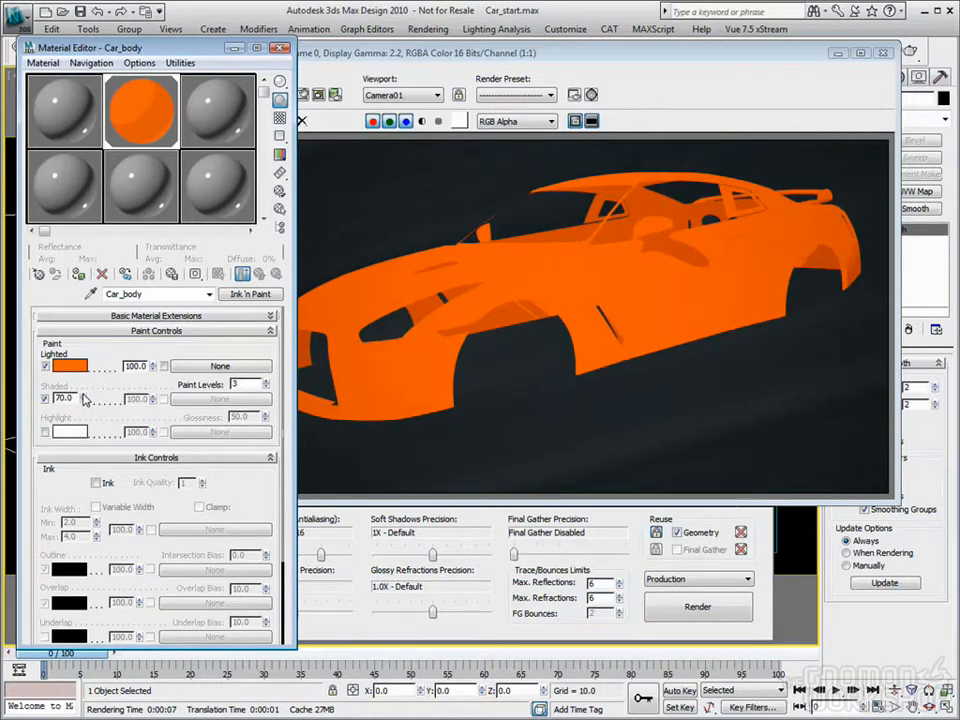
{"action": "mouse_move", "coordinate": [84, 396]}
{"action": "left_mouse_down"}
{"action": "mouse_move", "coordinate": [86, 362]}
{"action": "mouse_move", "coordinate": [165, 710]}
{"action": "mouse_move", "coordinate": [206, 580]}
{"action": "left_mouse_up"}
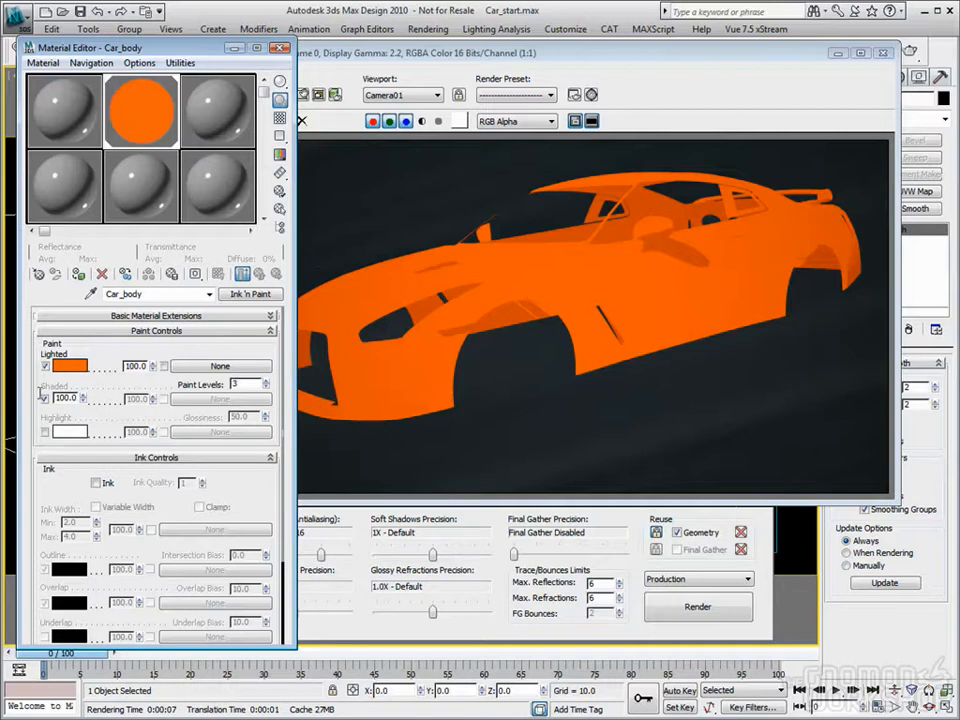
{"action": "right_click", "coordinate": [83, 398]}
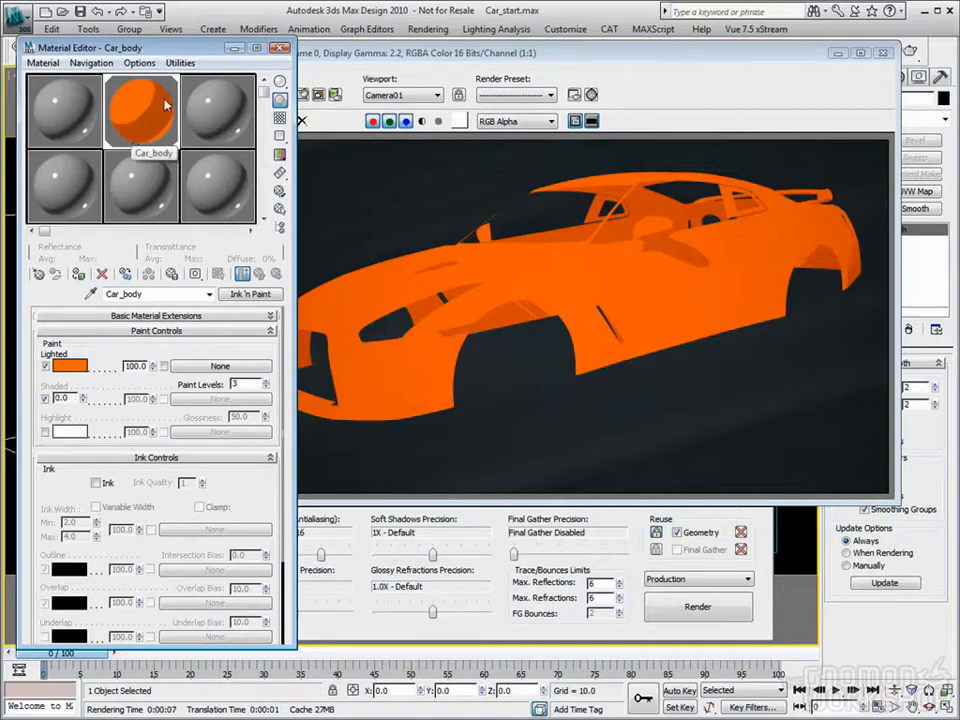
{"action": "double_click", "coordinate": [61, 398]}
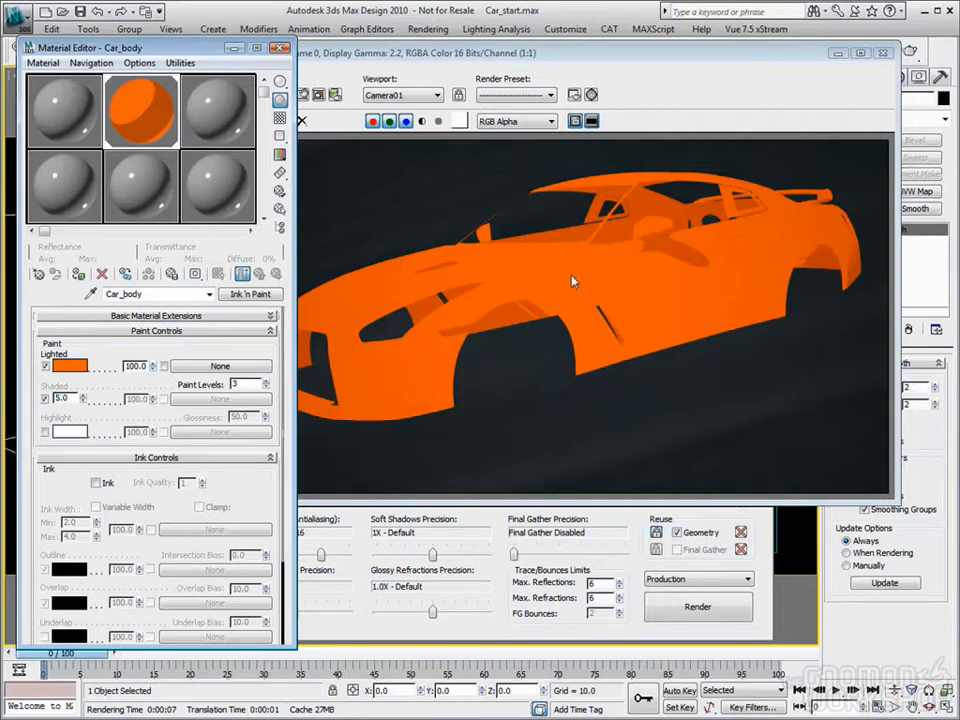
Step: Load the last orange render into channel B of the RAM Player at 870 x 470
{"action": "left_click", "coordinate": [594, 54]}
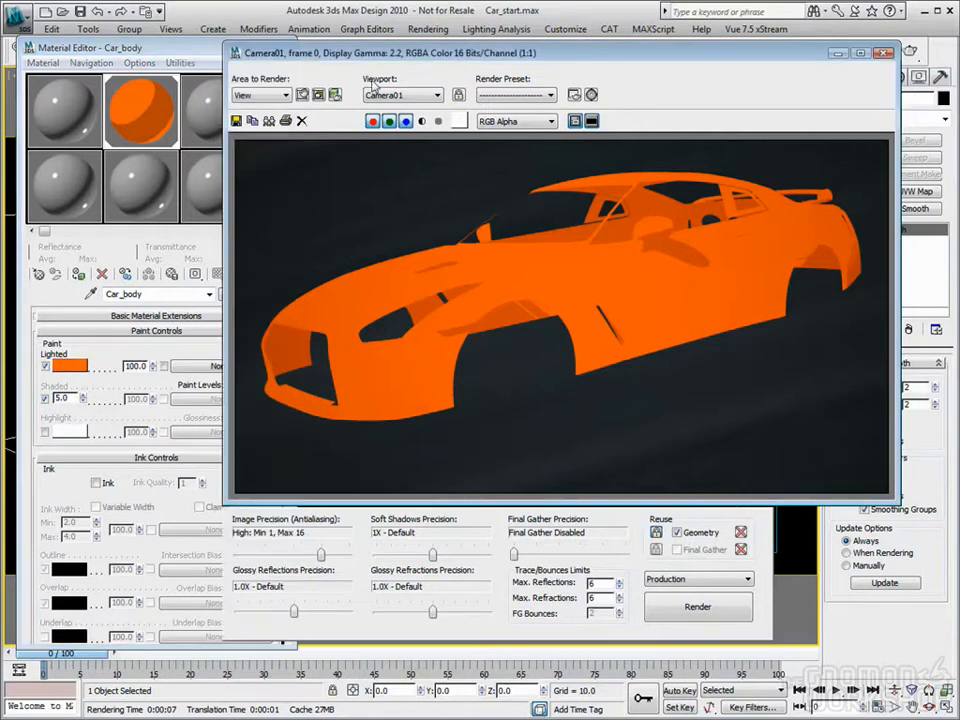
{"action": "left_click", "coordinate": [428, 29]}
{"action": "left_click", "coordinate": [468, 414]}
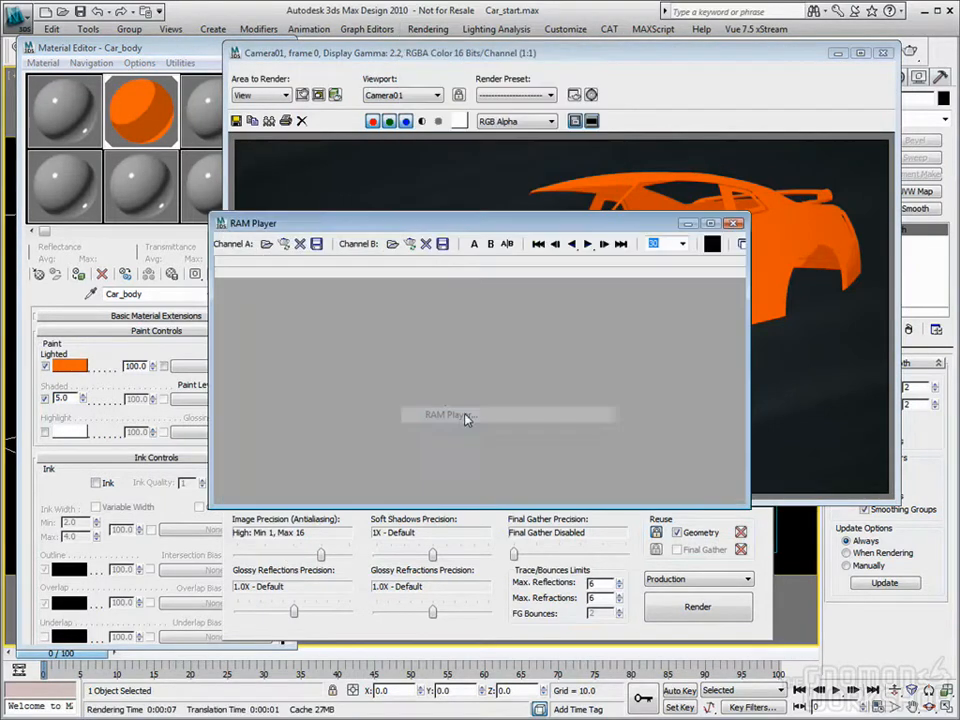
{"action": "left_click", "coordinate": [409, 244]}
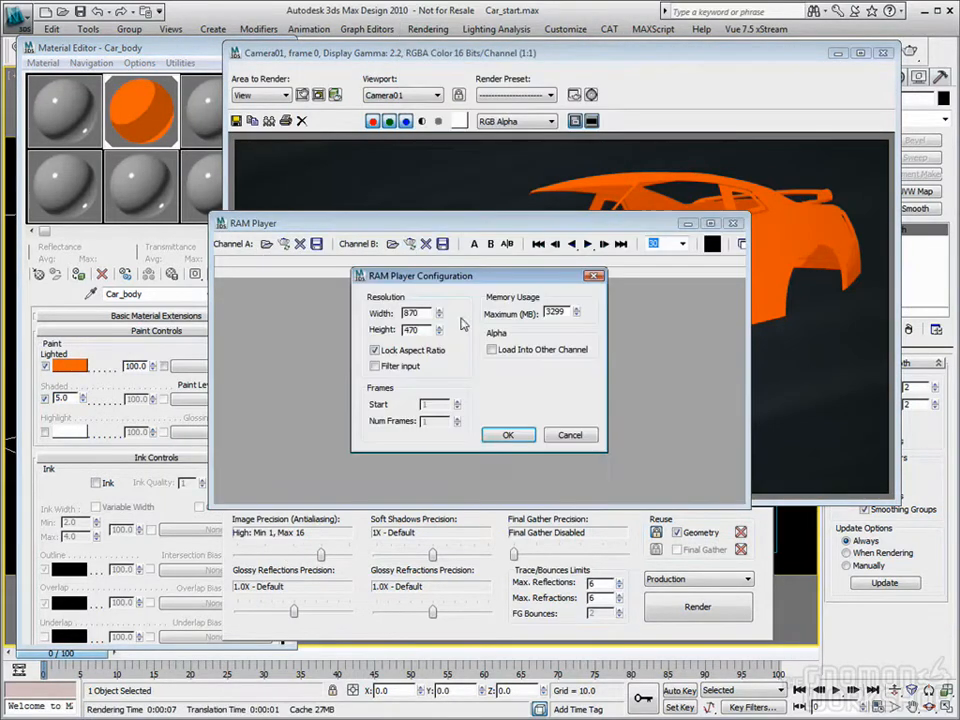
{"action": "left_click", "coordinate": [507, 434]}
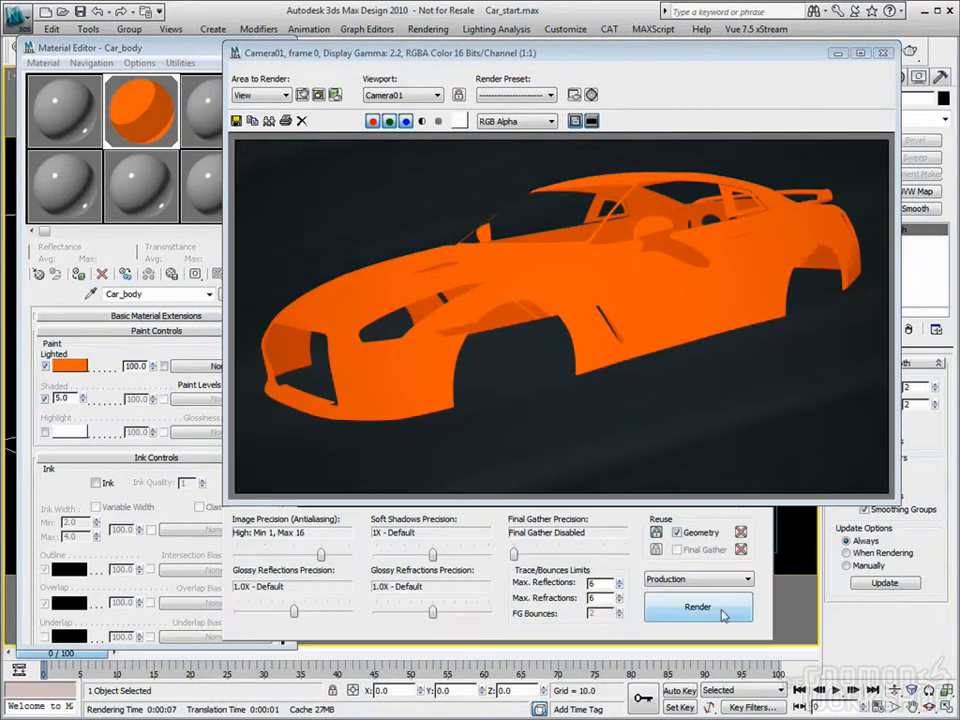
Step: Render with the darker shading, load it into RAM Player channel A, compare it with channel B using the divider, and close the player and render window
{"action": "left_click", "coordinate": [721, 611]}
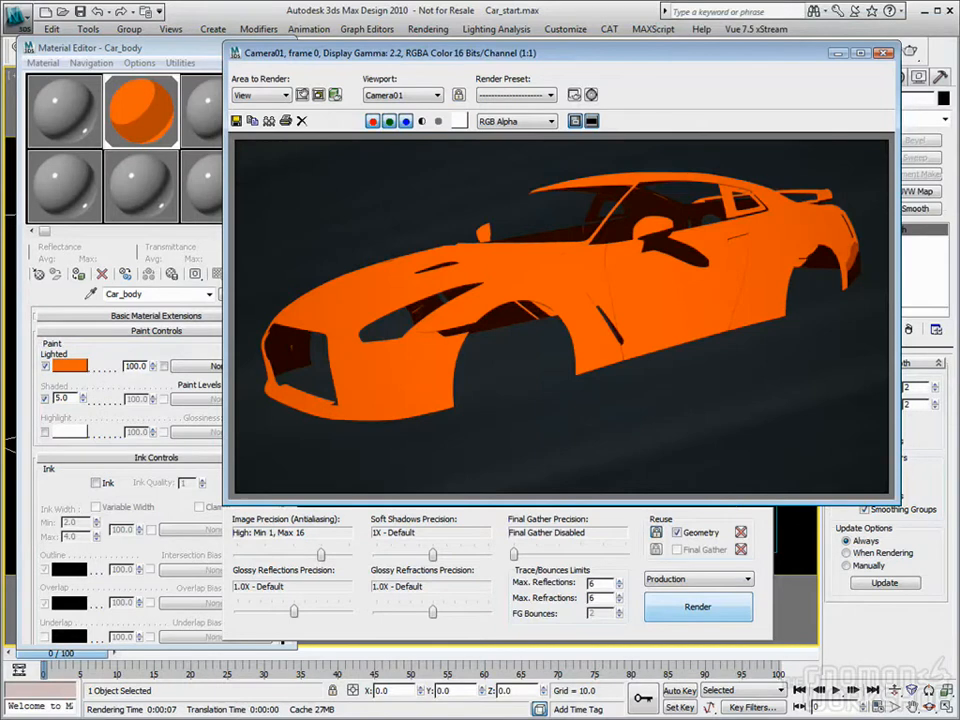
{"action": "left_click_drag", "start_coordinate": [959, 255], "coordinate": [550, 160]}
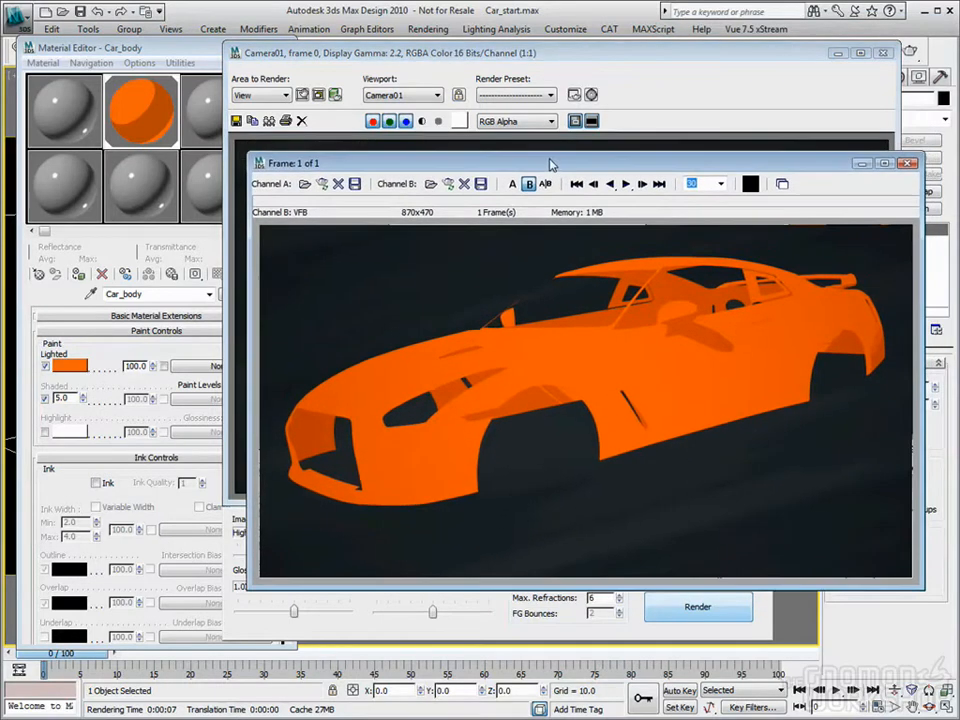
{"action": "left_click", "coordinate": [322, 183]}
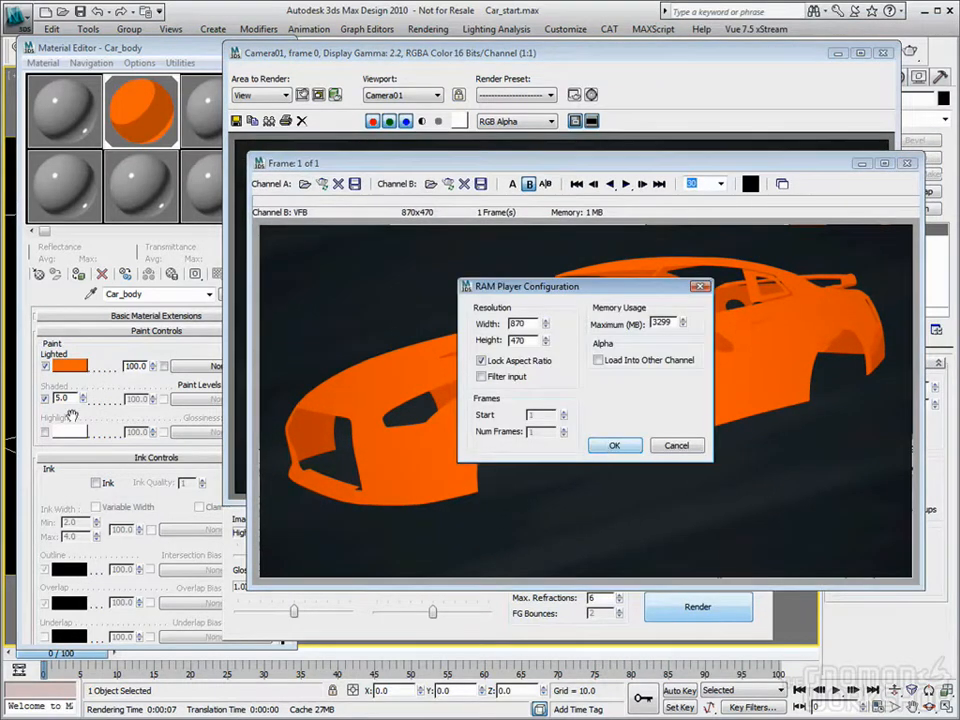
{"action": "left_click", "coordinate": [612, 444]}
{"action": "mouse_move", "coordinate": [588, 233]}
{"action": "left_mouse_down"}
{"action": "mouse_move", "coordinate": [428, 242]}
{"action": "mouse_move", "coordinate": [323, 261]}
{"action": "mouse_move", "coordinate": [744, 252]}
{"action": "mouse_move", "coordinate": [610, 258]}
{"action": "mouse_move", "coordinate": [695, 257]}
{"action": "left_mouse_up"}
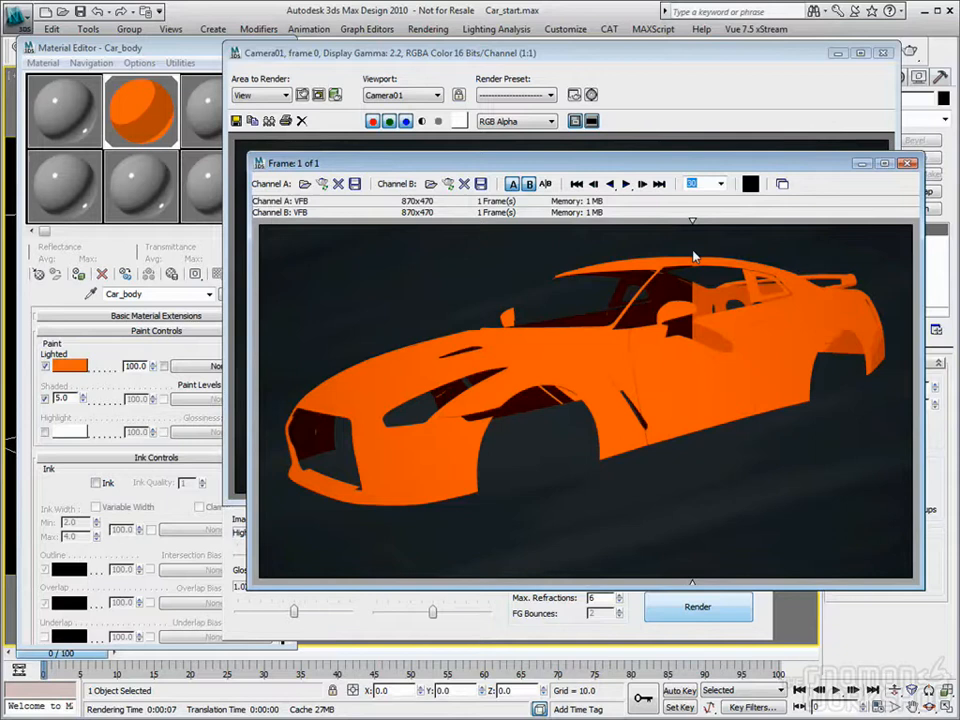
{"action": "left_click", "coordinate": [907, 164]}
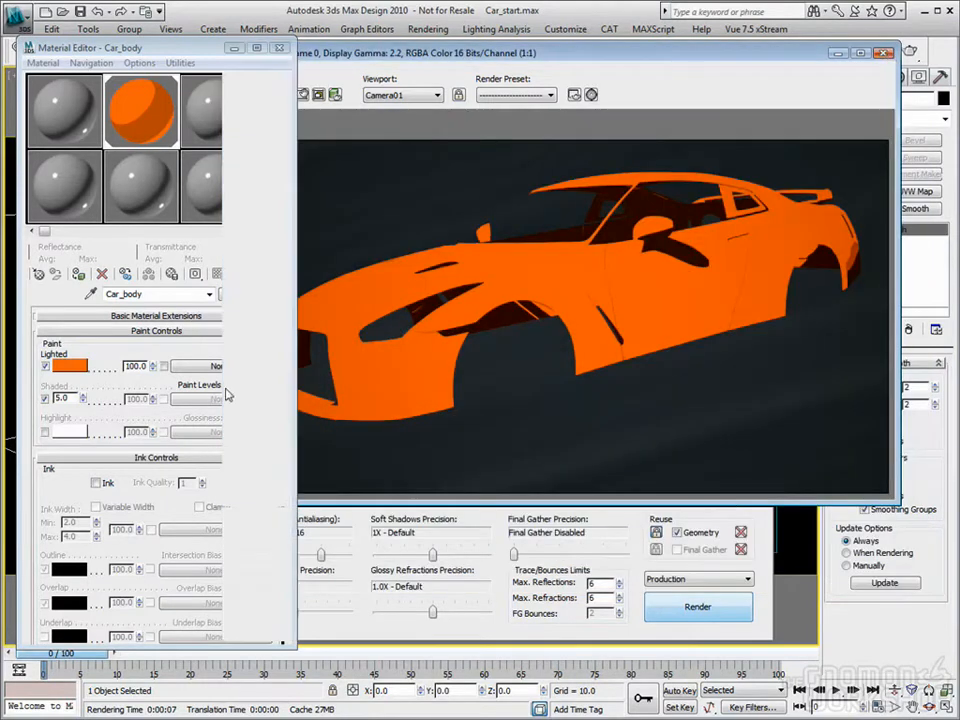
{"action": "left_click", "coordinate": [884, 54]}
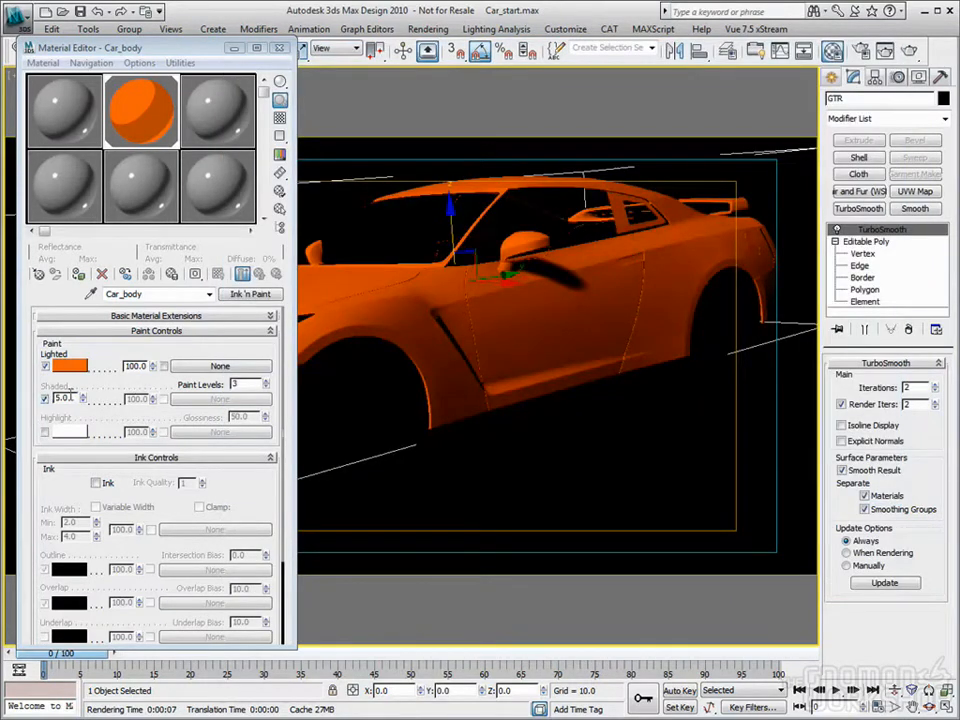
Step: Toggle the Shaded percentage option of the Car_body material to compare both modes, leaving it off so a separate shaded color applies
{"action": "left_click", "coordinate": [44, 398]}
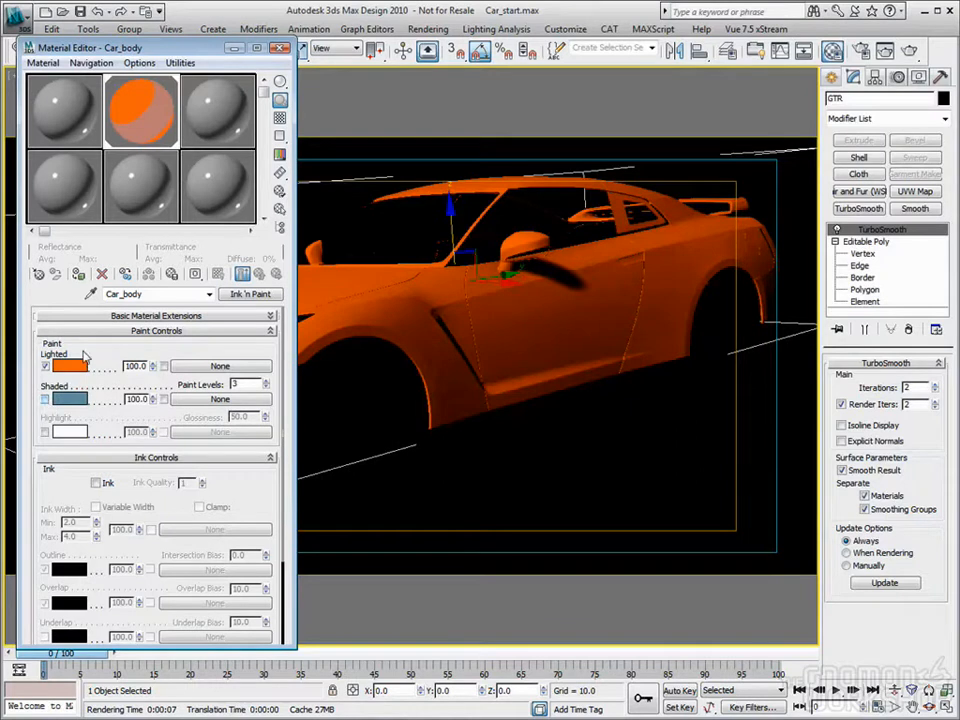
{"action": "left_click", "coordinate": [44, 398]}
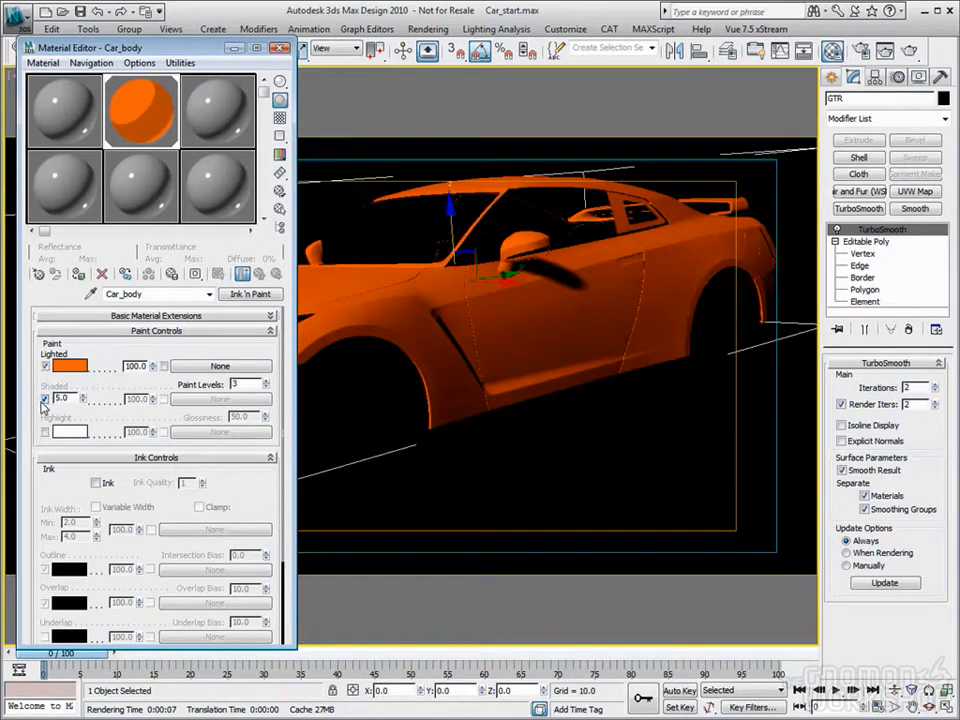
{"action": "left_click", "coordinate": [44, 399]}
{"action": "left_click", "coordinate": [44, 399]}
{"action": "left_click", "coordinate": [44, 399]}
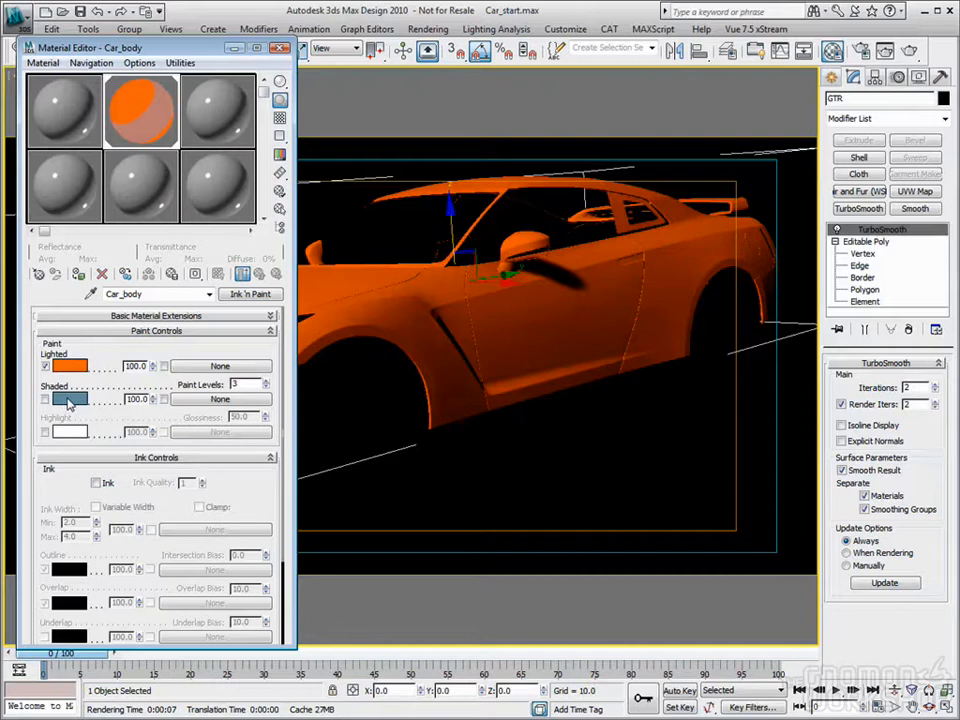
Step: Try a dark red for the Shaded color, settle on green with hue 87, saturation 255 and value 141, and render the car body
{"action": "left_click", "coordinate": [69, 400]}
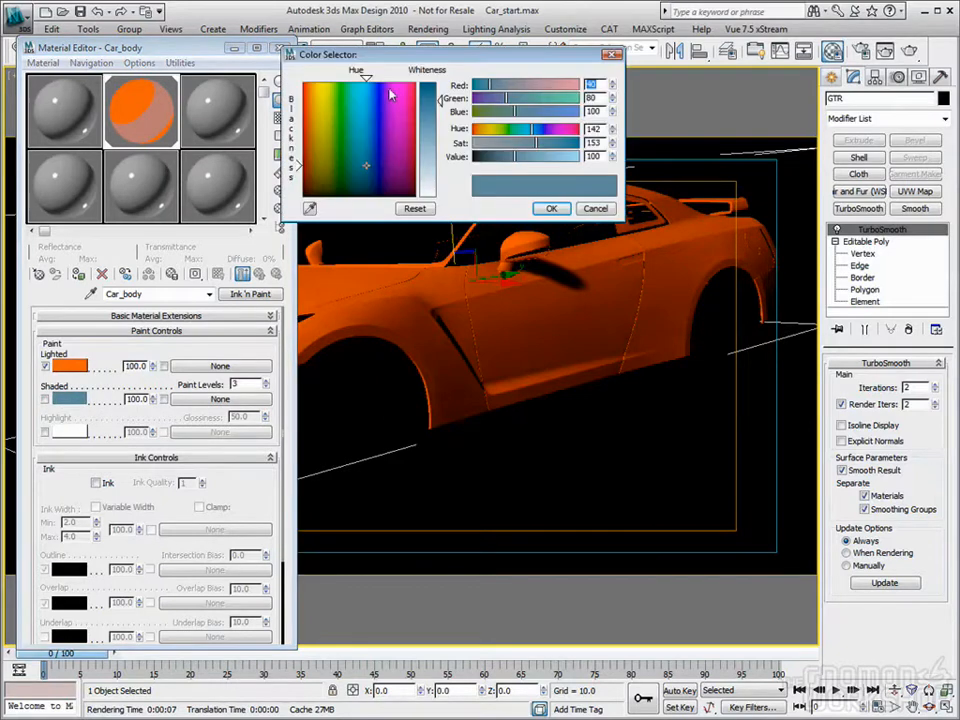
{"action": "mouse_move", "coordinate": [378, 146]}
{"action": "left_mouse_down"}
{"action": "mouse_move", "coordinate": [377, 133]}
{"action": "mouse_move", "coordinate": [332, 128]}
{"action": "mouse_move", "coordinate": [394, 134]}
{"action": "mouse_move", "coordinate": [386, 144]}
{"action": "mouse_move", "coordinate": [304, 153]}
{"action": "left_mouse_up"}
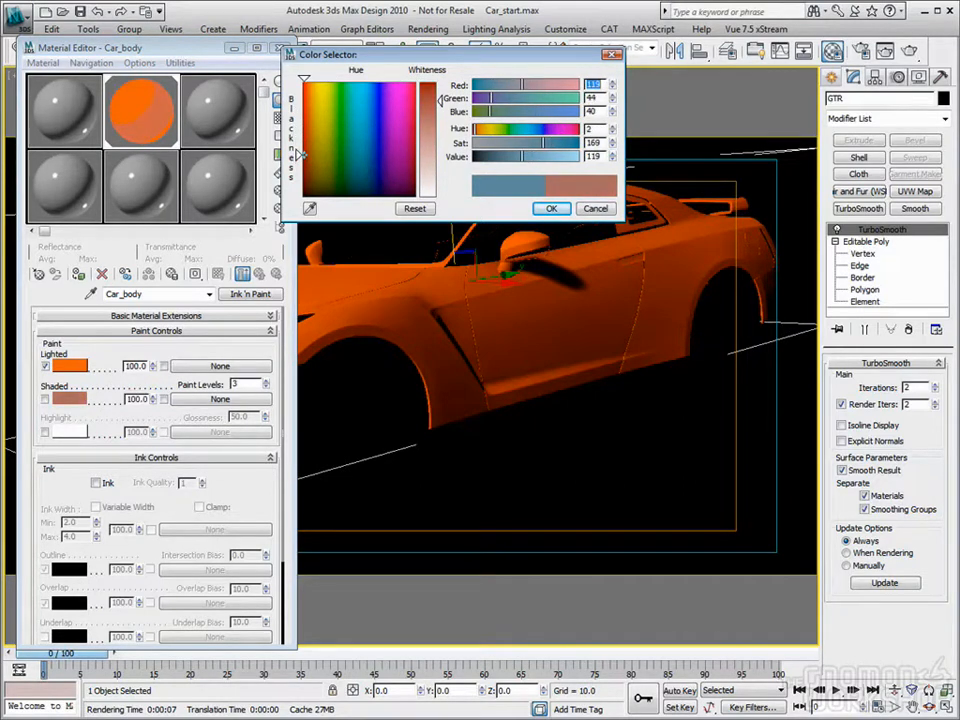
{"action": "left_click_drag", "start_coordinate": [440, 104], "coordinate": [440, 84]}
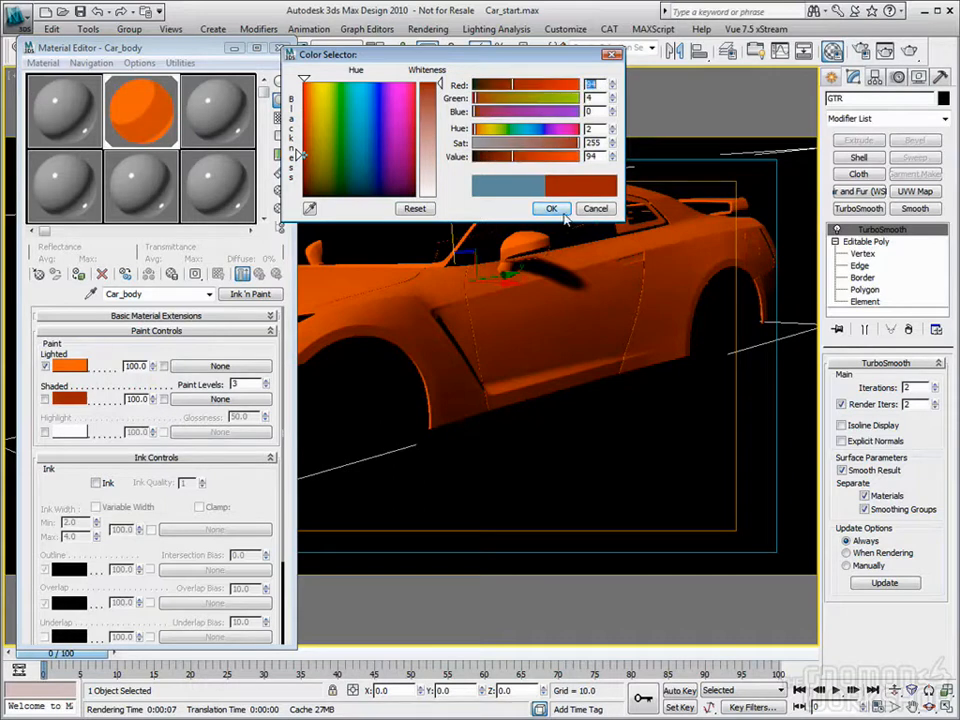
{"action": "mouse_move", "coordinate": [354, 96]}
{"action": "left_mouse_down"}
{"action": "mouse_move", "coordinate": [330, 131]}
{"action": "mouse_move", "coordinate": [342, 135]}
{"action": "left_mouse_up"}
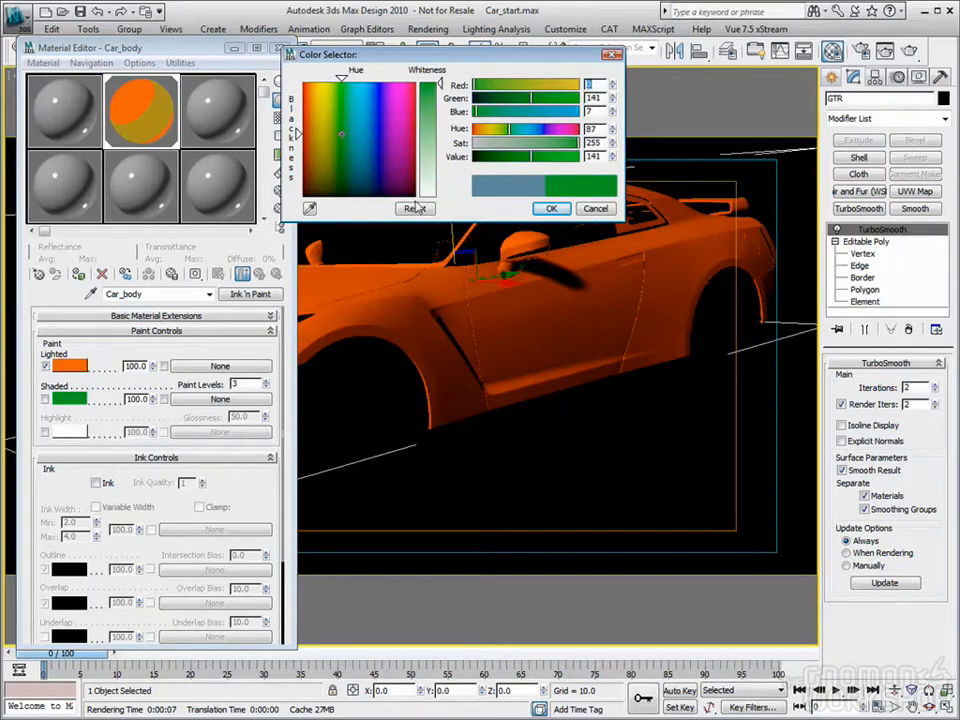
{"action": "left_click", "coordinate": [555, 211]}
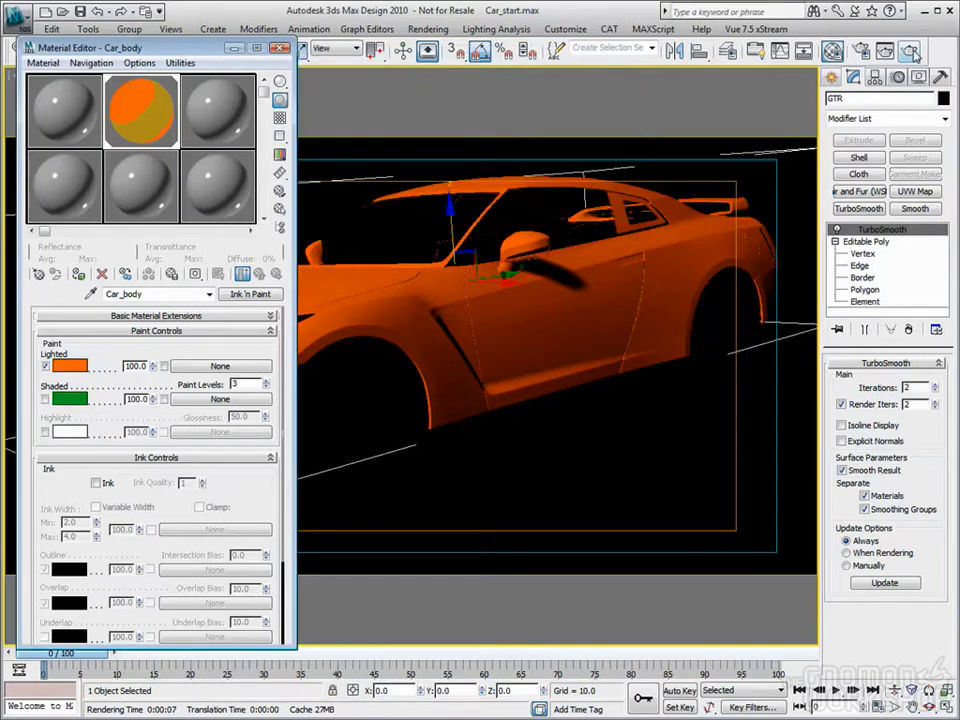
{"action": "left_click", "coordinate": [912, 51]}
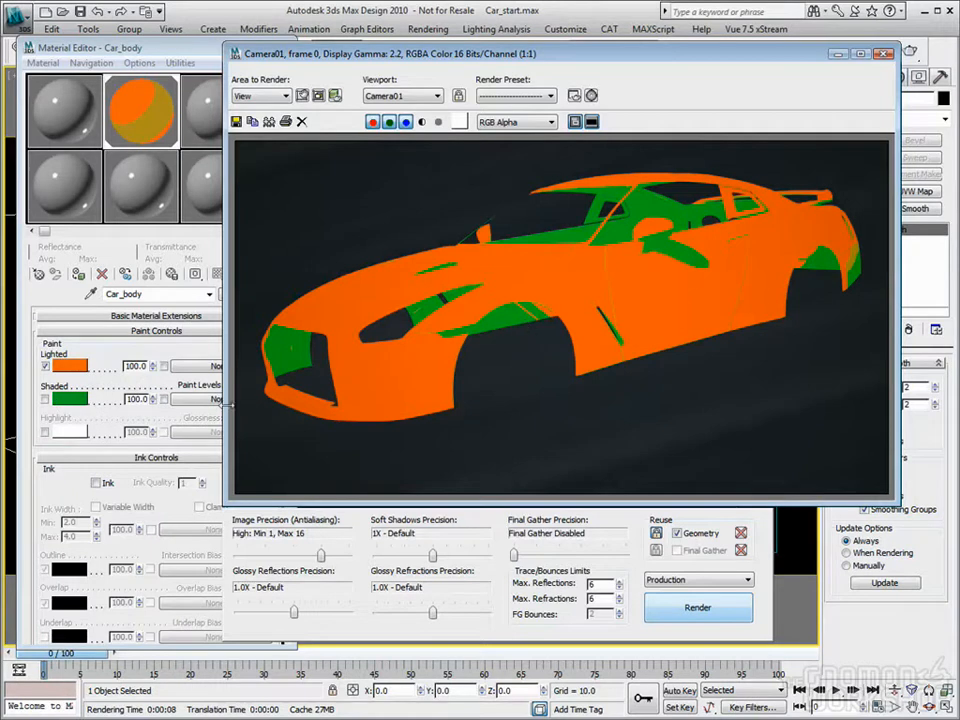
Step: Turn on the Highlight component of the Car_body material and render the car body with white highlights
{"action": "left_click", "coordinate": [117, 47]}
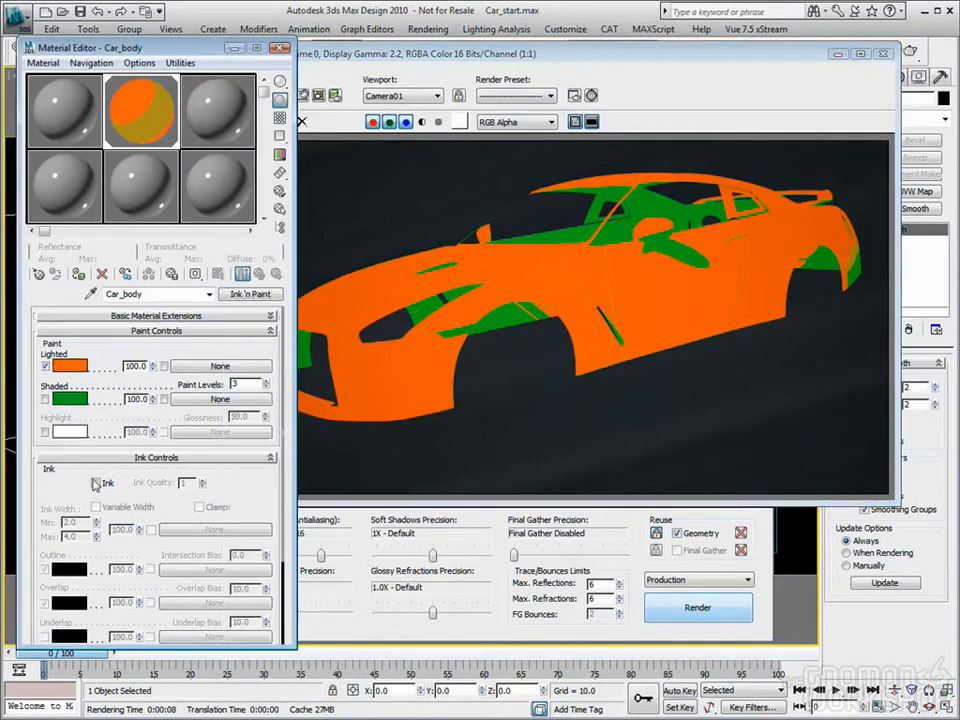
{"action": "left_click", "coordinate": [44, 433]}
{"action": "left_click", "coordinate": [45, 435]}
{"action": "left_click", "coordinate": [45, 434]}
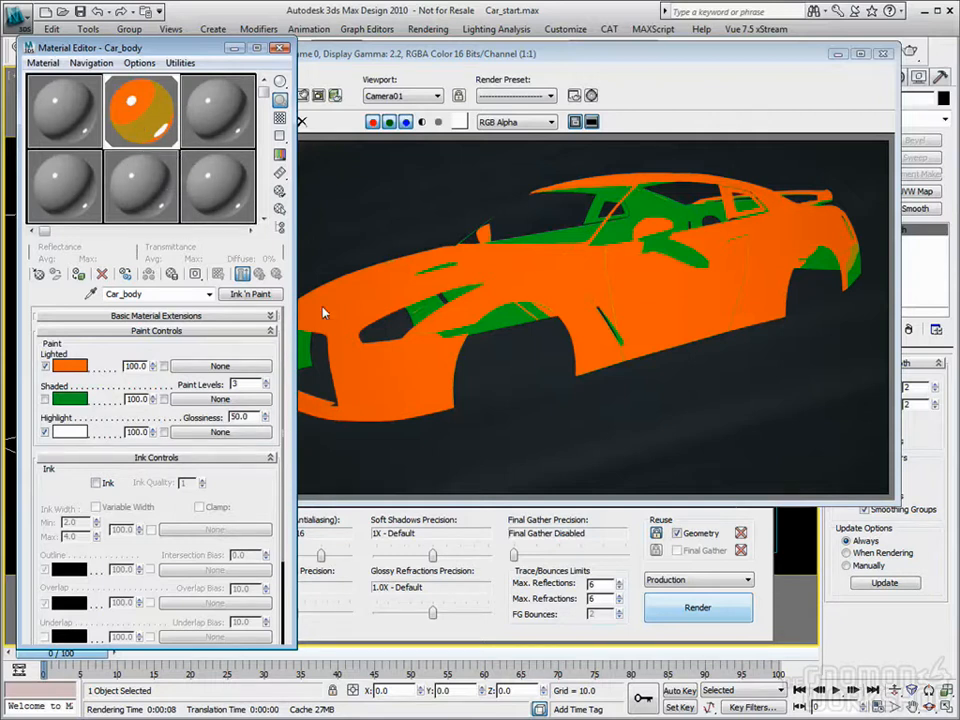
{"action": "left_click", "coordinate": [694, 609]}
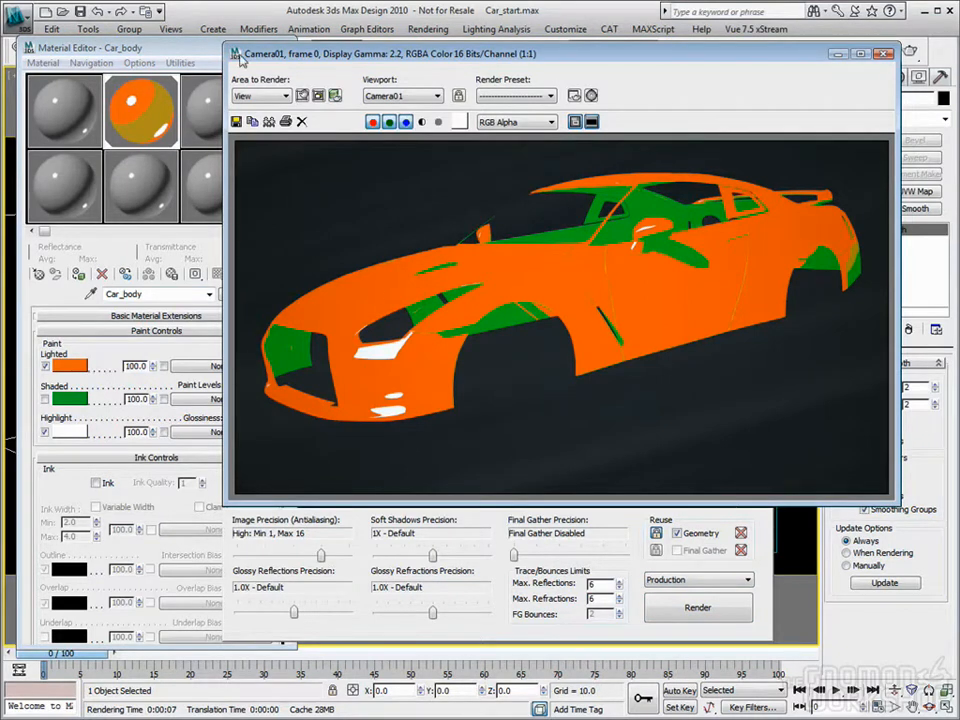
Step: Set the Car_body highlight Glossiness to 14 and the Highlight color to light orange with hue 20, saturation 190 and value 234
{"action": "left_click", "coordinate": [155, 45]}
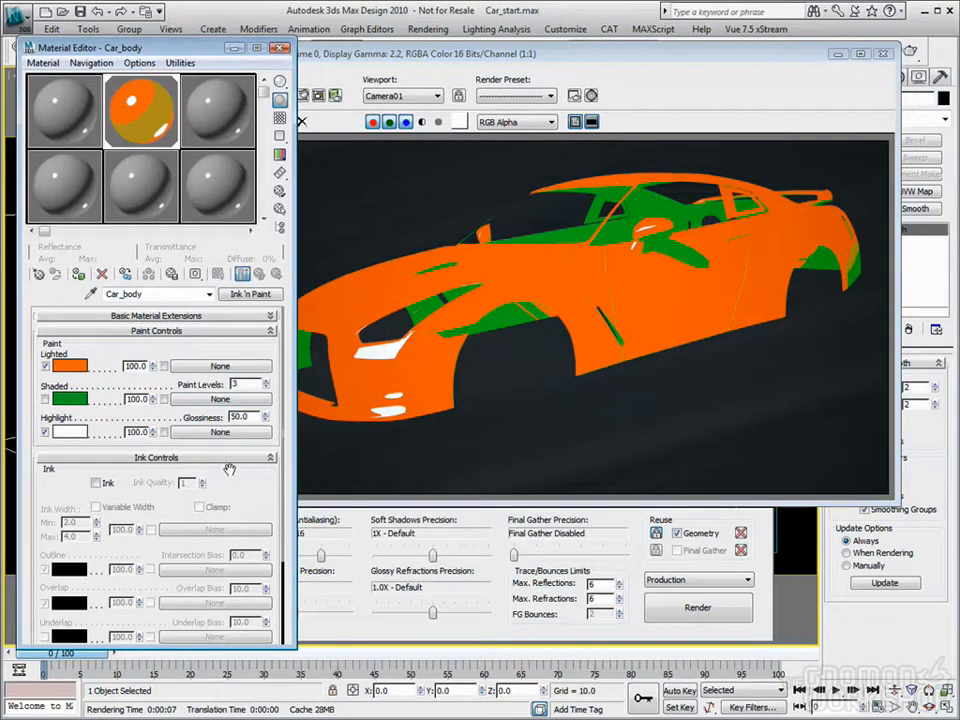
{"action": "left_click_drag", "start_coordinate": [267, 423], "coordinate": [383, 305]}
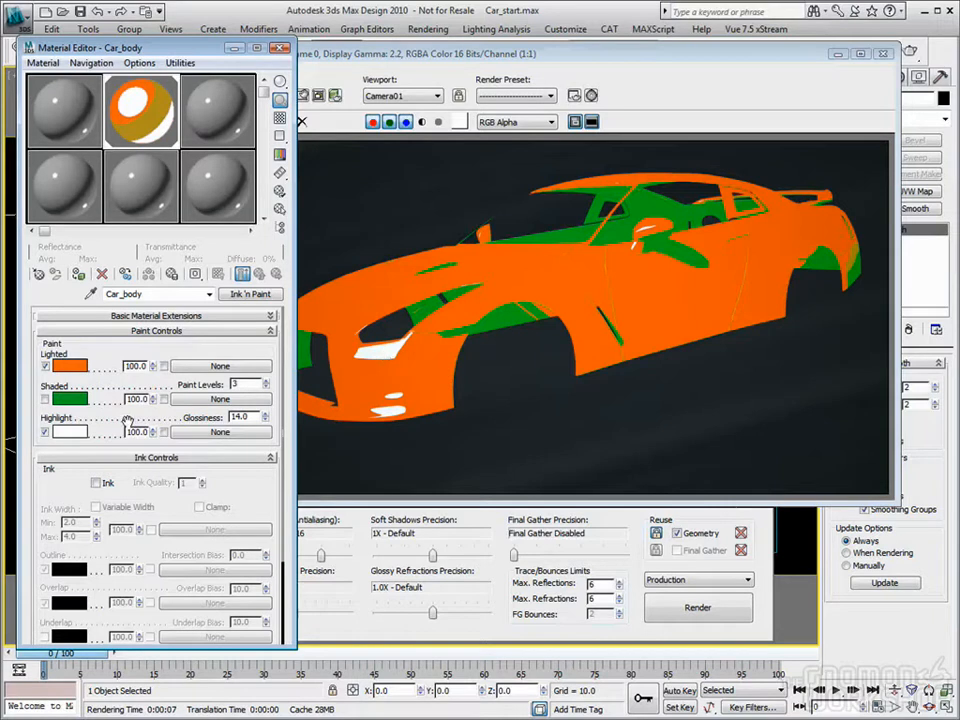
{"action": "left_click", "coordinate": [70, 431]}
{"action": "left_click_drag", "start_coordinate": [325, 96], "coordinate": [309, 91]}
{"action": "left_click_drag", "start_coordinate": [444, 205], "coordinate": [440, 112]}
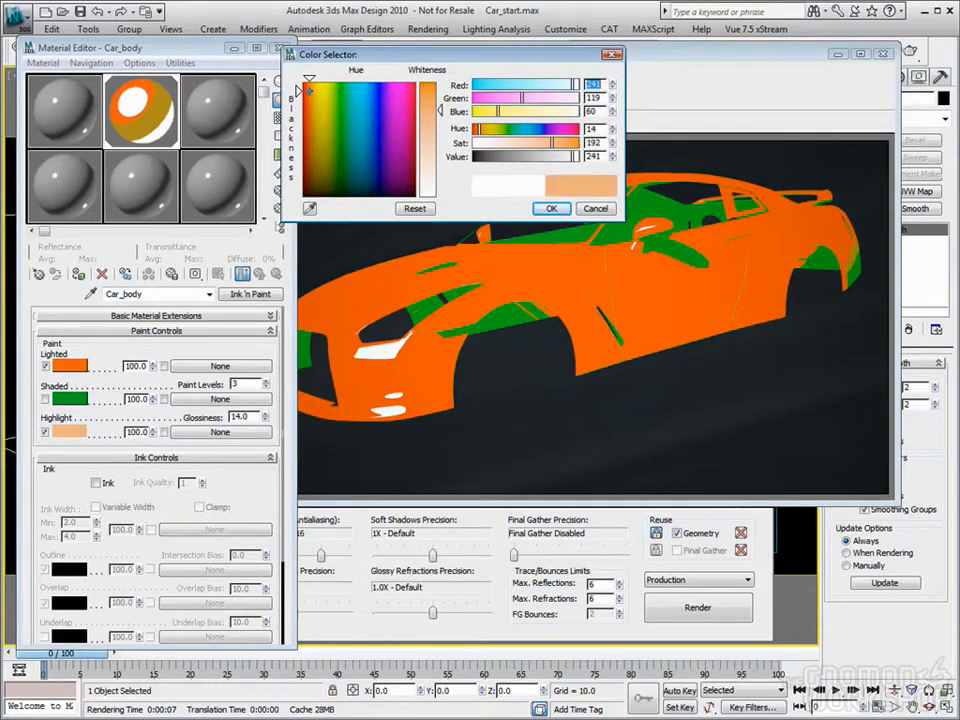
{"action": "left_click_drag", "start_coordinate": [312, 91], "coordinate": [318, 97]}
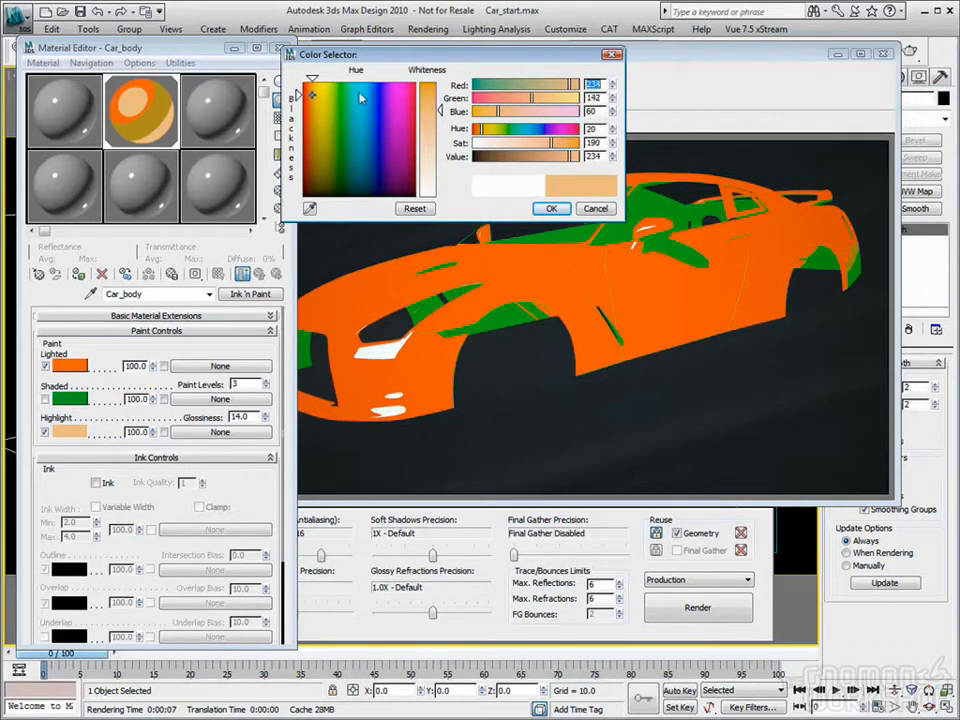
{"action": "left_click", "coordinate": [543, 208]}
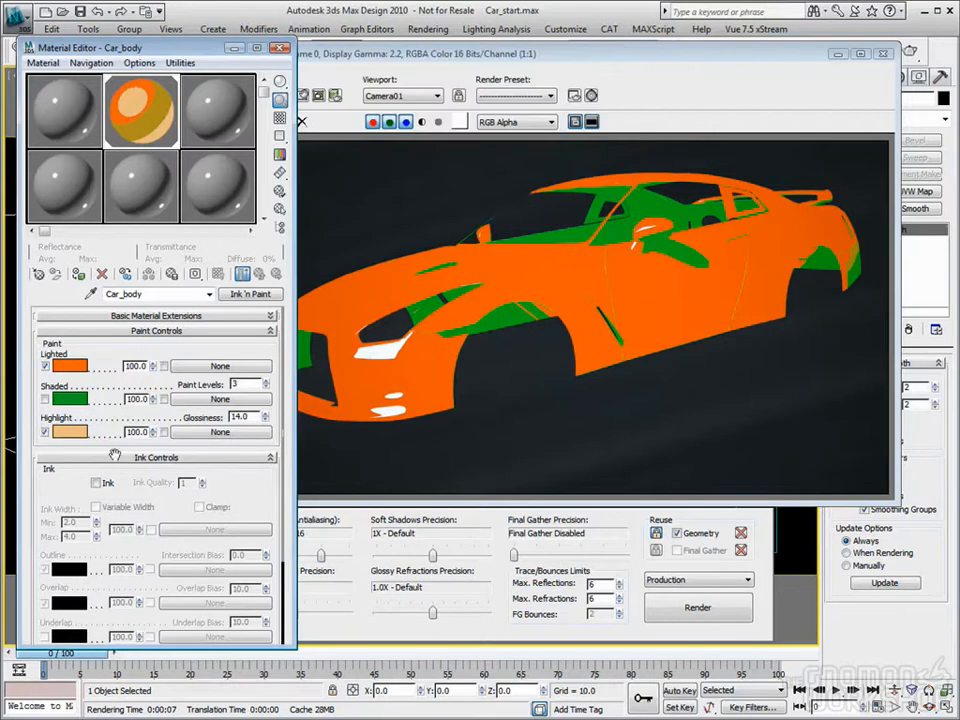
Step: Render the car body with the Shaded percentage mode enabled at 5.0, and set the highlight Glossiness to 35
{"action": "left_click", "coordinate": [44, 399]}
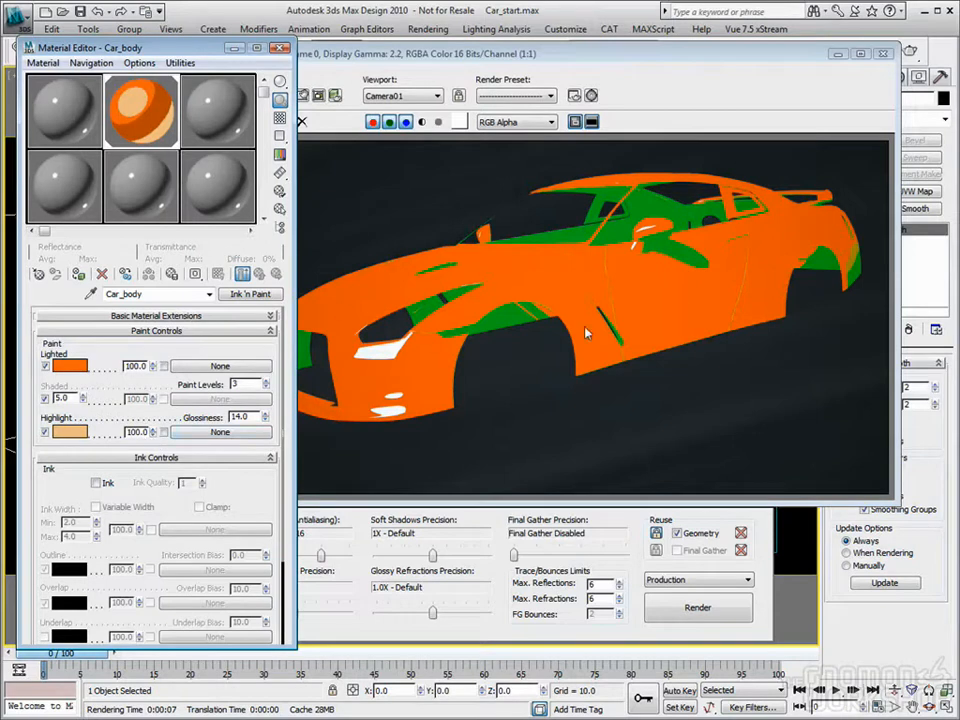
{"action": "left_click", "coordinate": [715, 622]}
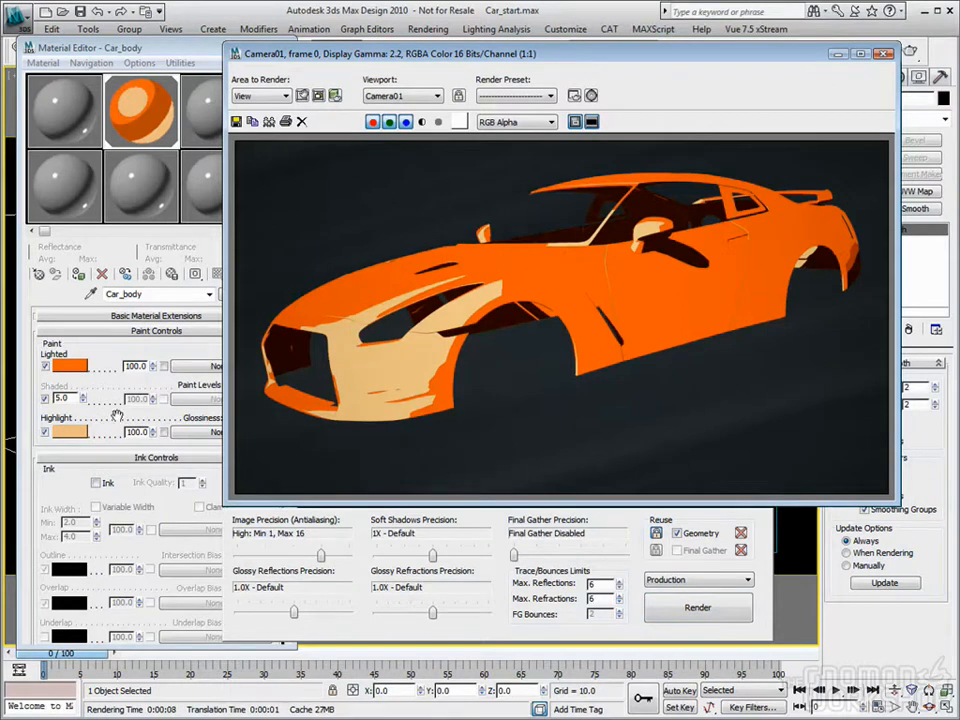
{"action": "left_click", "coordinate": [197, 417]}
{"action": "left_click_drag", "start_coordinate": [249, 418], "coordinate": [157, 420]}
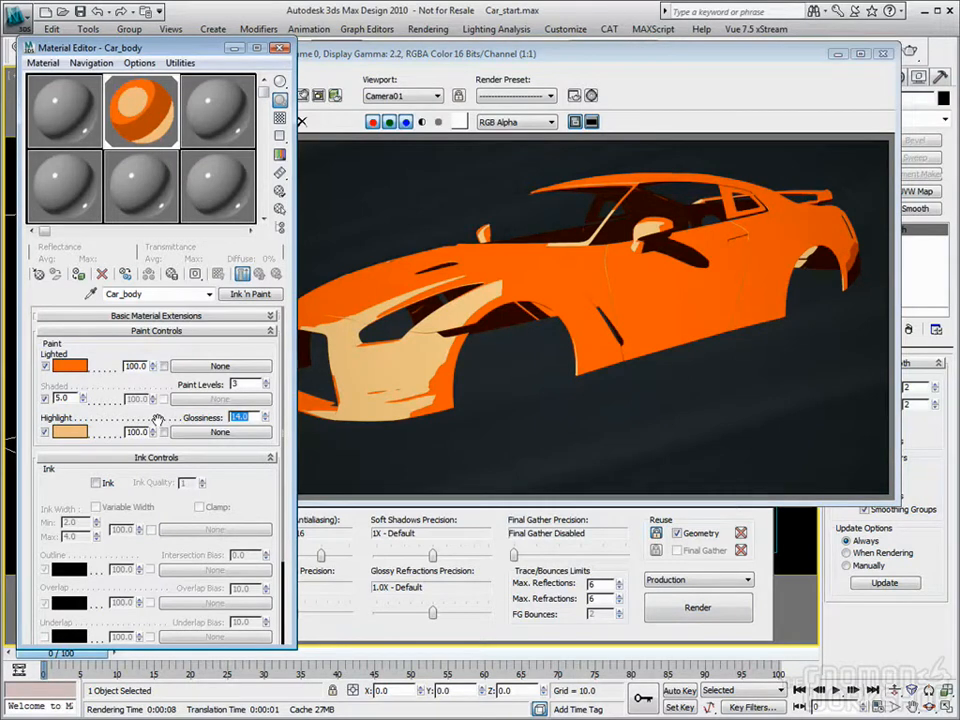
{"action": "type", "text": "35"}
{"action": "key", "text": "Return"}
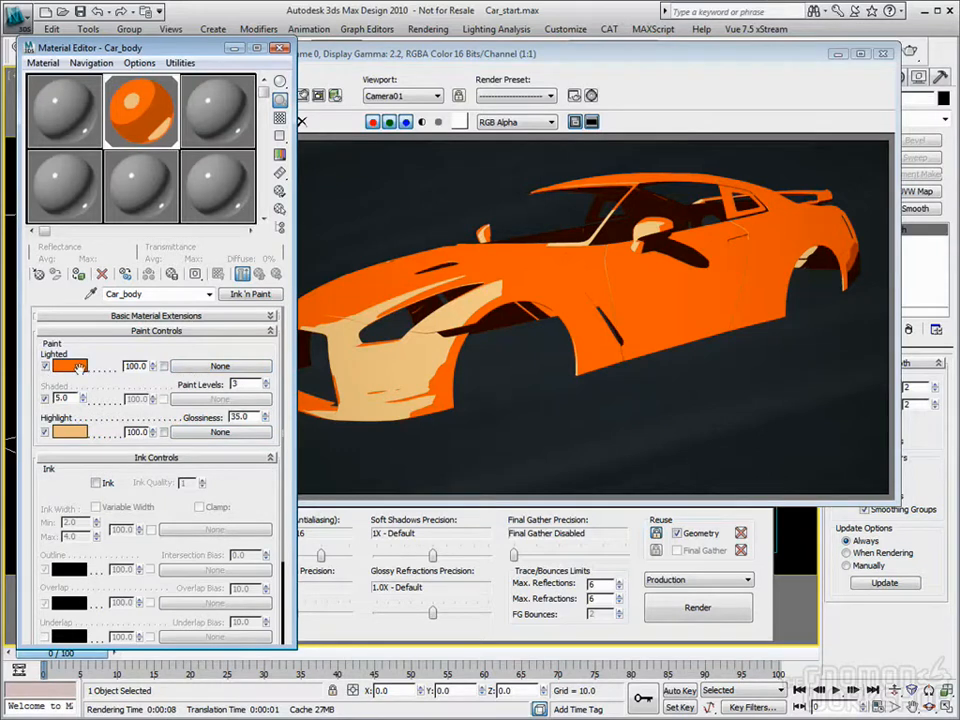
Step: Add a Falloff map to the Lighted component of Car_body and set its front color to dark orange
{"action": "left_click", "coordinate": [206, 368]}
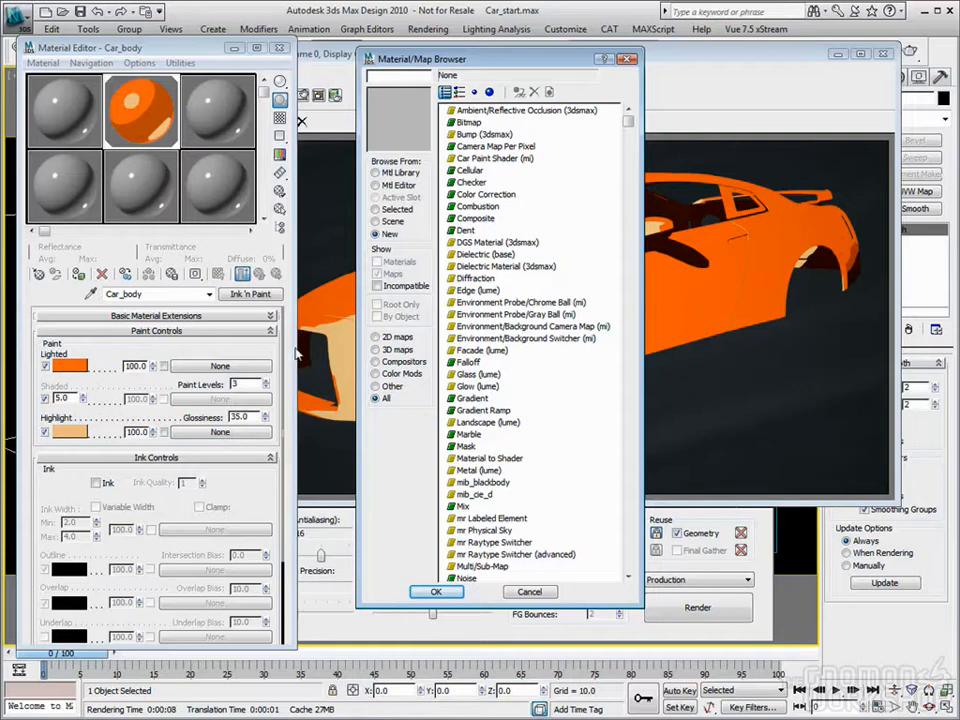
{"action": "double_click", "coordinate": [468, 362]}
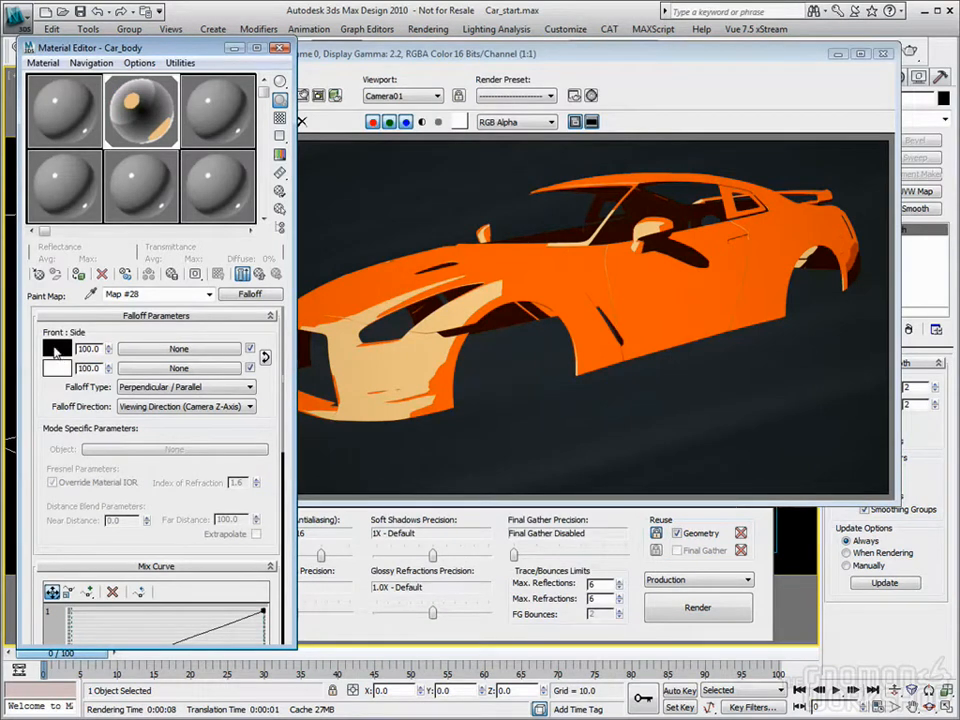
{"action": "left_click", "coordinate": [56, 350]}
{"action": "mouse_move", "coordinate": [298, 112]}
{"action": "left_mouse_down"}
{"action": "mouse_move", "coordinate": [298, 102]}
{"action": "mouse_move", "coordinate": [306, 112]}
{"action": "left_mouse_up"}
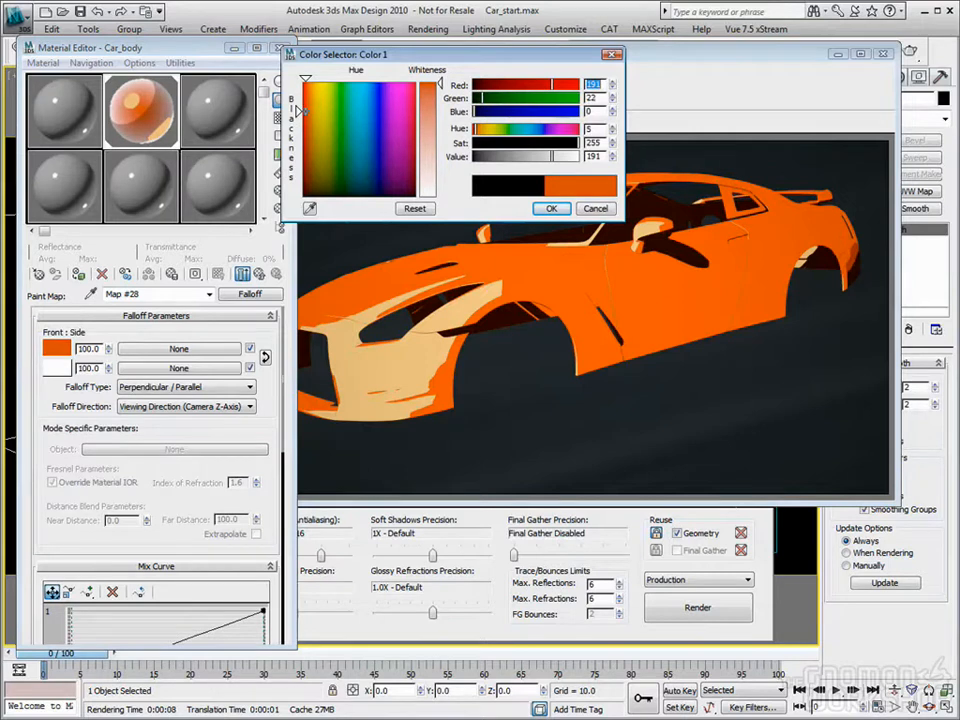
{"action": "left_click", "coordinate": [551, 208]}
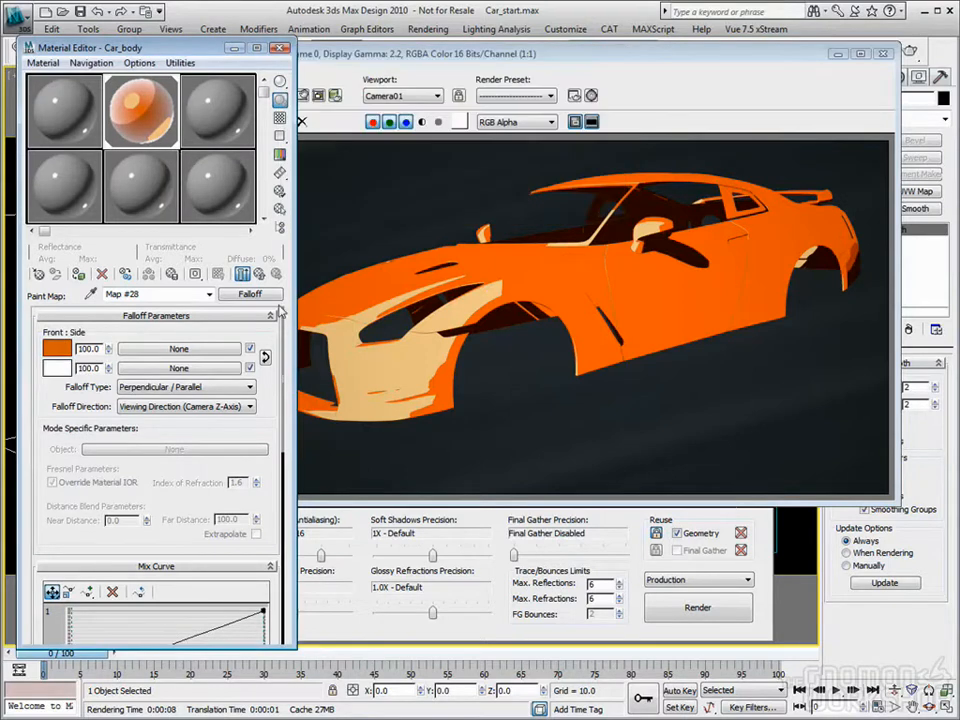
Step: Set the Falloff side color to yellow with hue 37, saturation 227 and value 242, and render the car body
{"action": "left_click", "coordinate": [62, 373]}
{"action": "left_click_drag", "start_coordinate": [311, 100], "coordinate": [320, 90]}
{"action": "left_click_drag", "start_coordinate": [439, 195], "coordinate": [440, 95]}
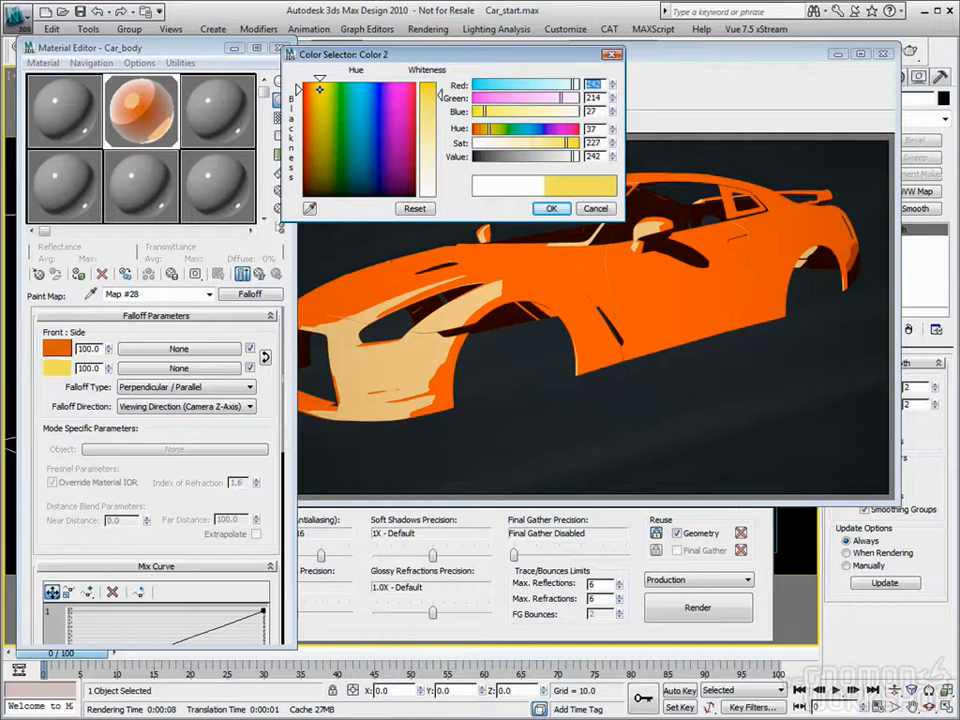
{"action": "left_click", "coordinate": [551, 208]}
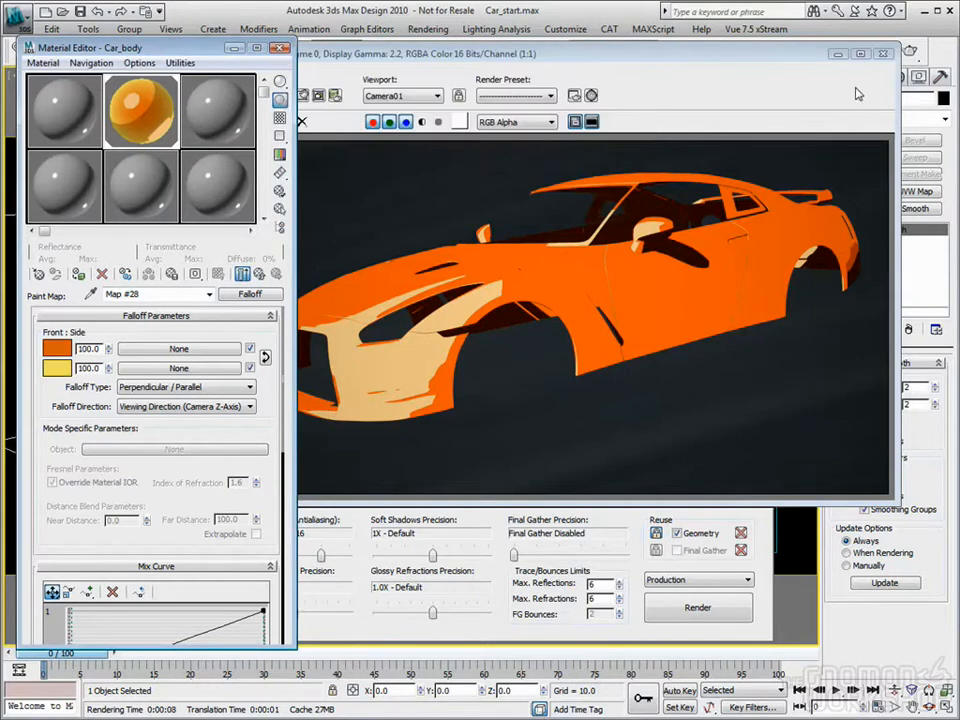
{"action": "left_click", "coordinate": [698, 617]}
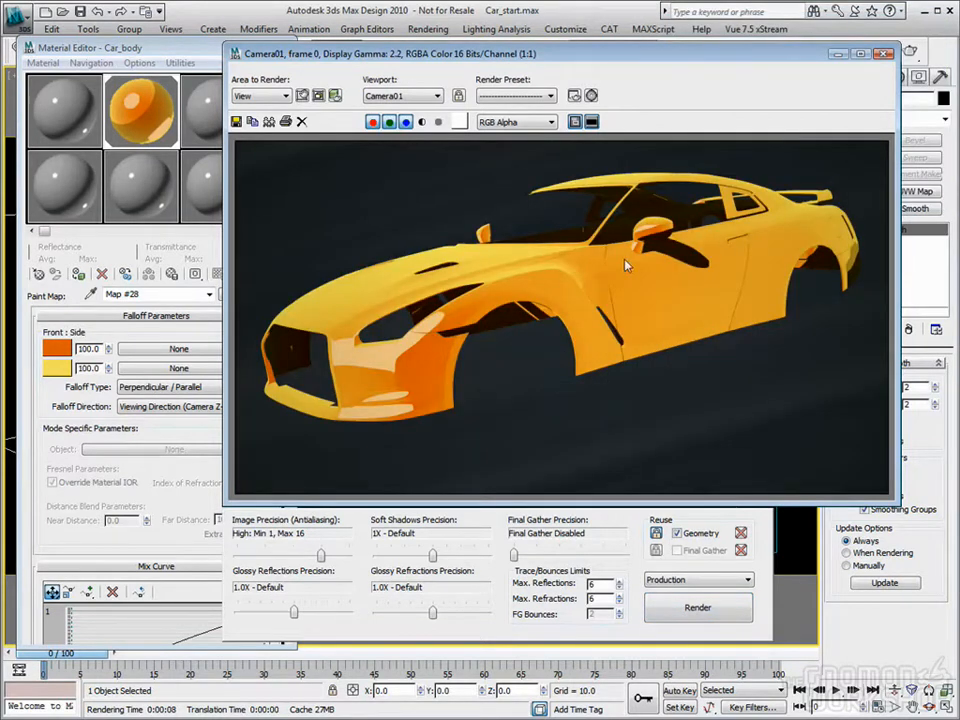
Step: Swap the front and side colors of the Lighted Falloff map and render the car body
{"action": "left_click", "coordinate": [199, 280]}
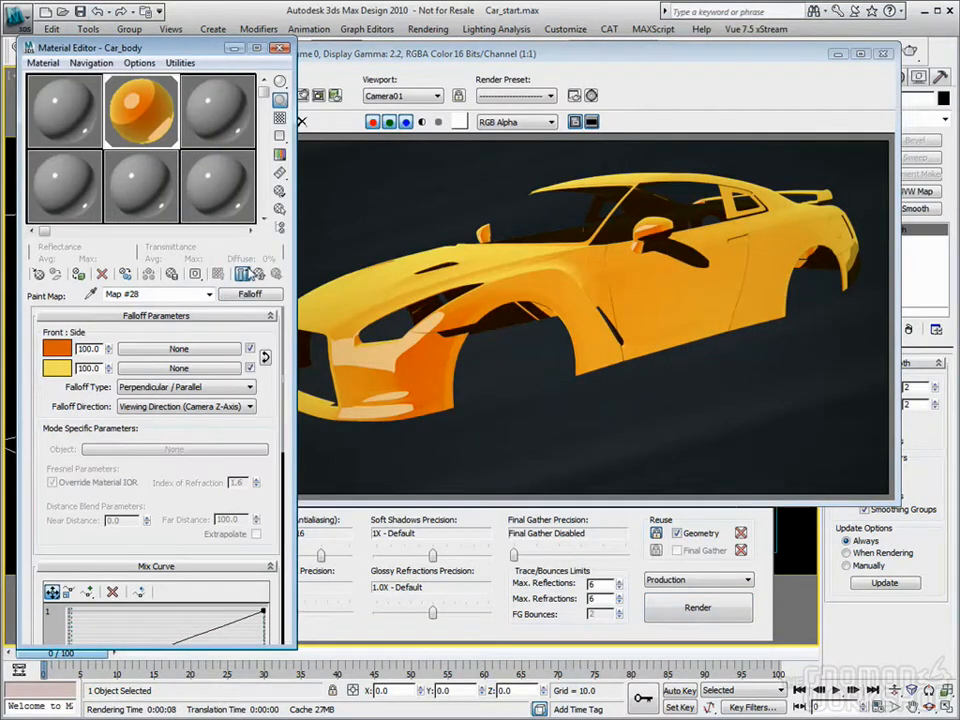
{"action": "left_click", "coordinate": [258, 274]}
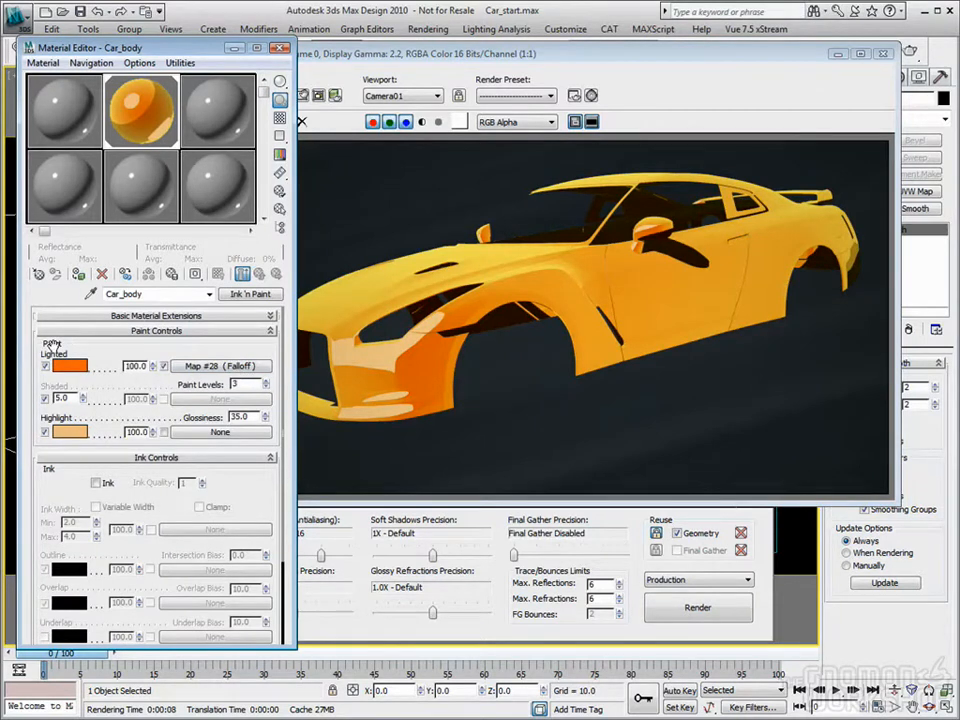
{"action": "left_click", "coordinate": [228, 367]}
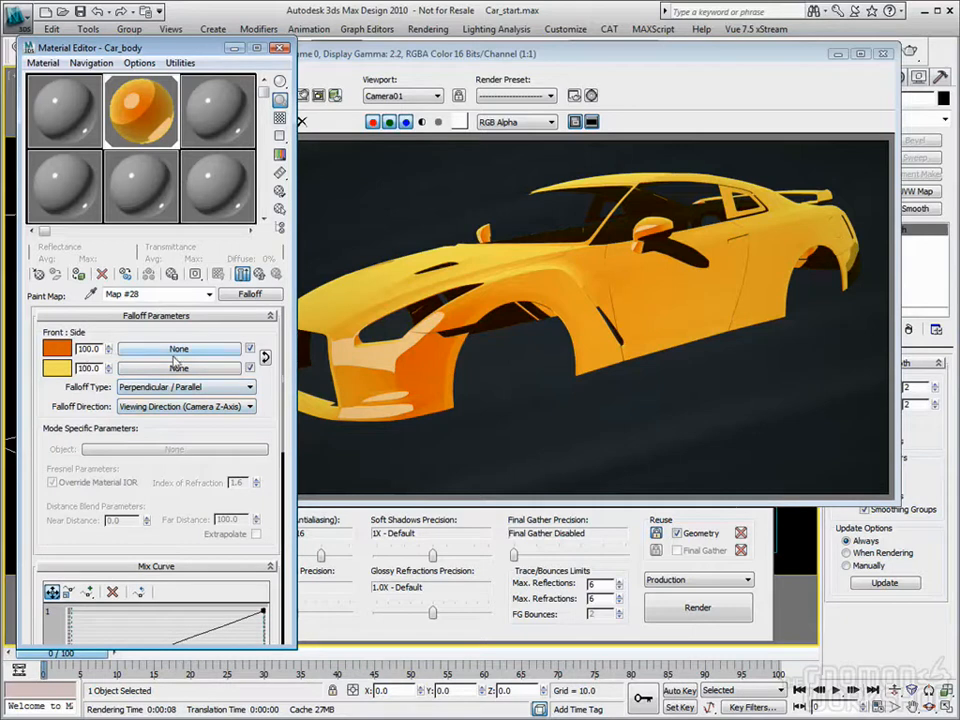
{"action": "left_click", "coordinate": [265, 357]}
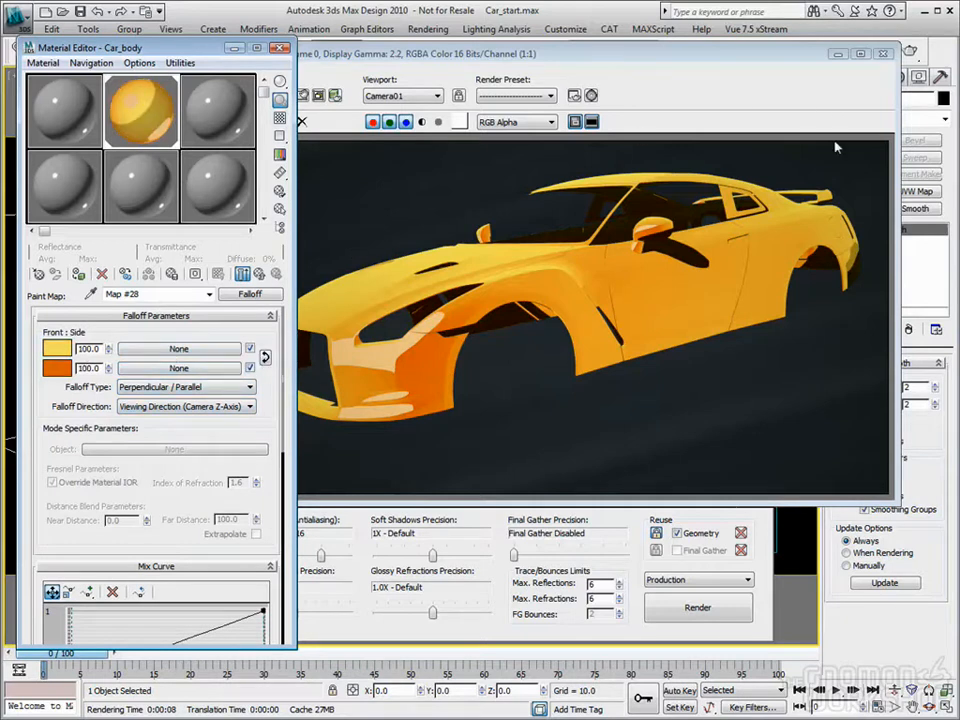
{"action": "left_click", "coordinate": [692, 609]}
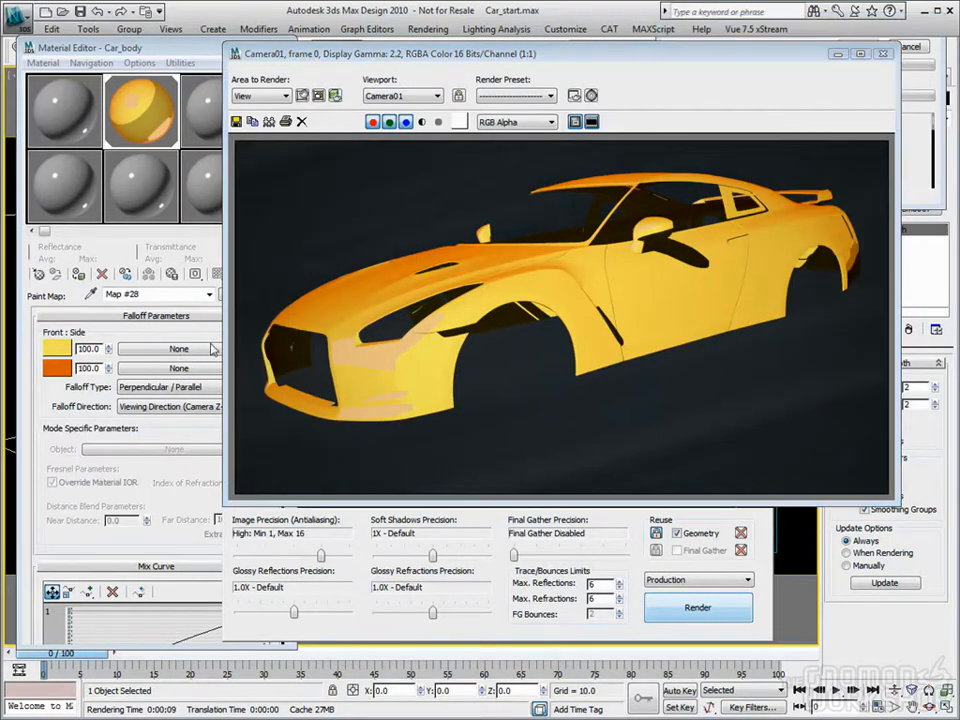
Step: Add two points to the Falloff mix curve, align them into a vertical step just past the middle, and render the hard color transition
{"action": "left_click", "coordinate": [135, 252]}
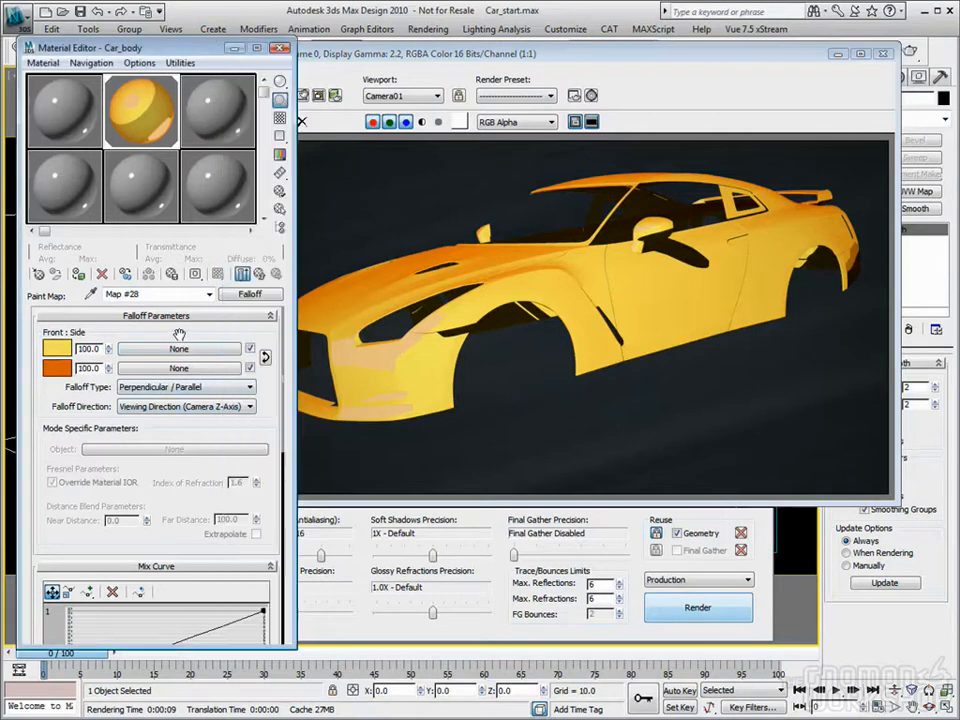
{"action": "scroll", "coordinate": [198, 380], "scroll_direction": "down", "scroll_amount": 5}
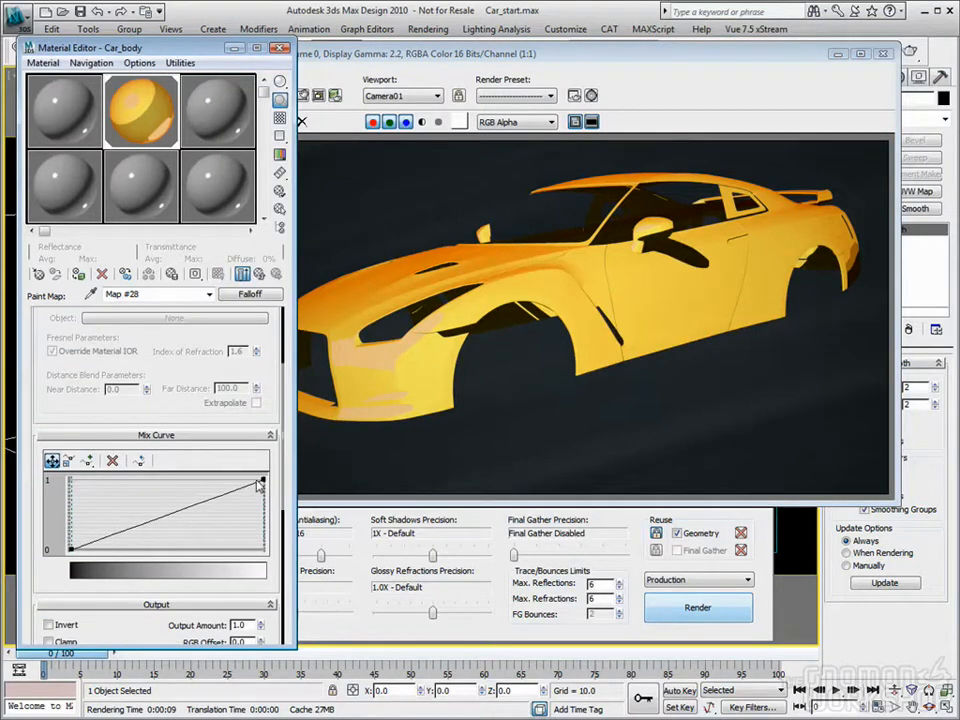
{"action": "left_click", "coordinate": [87, 459]}
{"action": "left_click", "coordinate": [192, 505]}
{"action": "left_click", "coordinate": [146, 521]}
{"action": "left_click", "coordinate": [52, 461]}
{"action": "left_click_drag", "start_coordinate": [144, 522], "coordinate": [172, 548]}
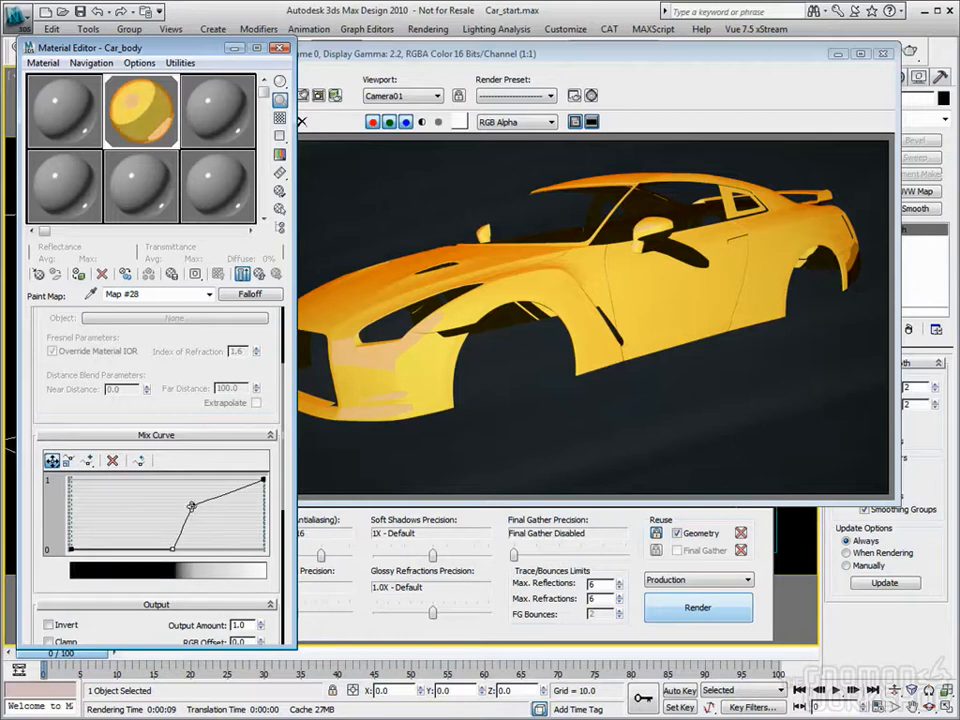
{"action": "left_click_drag", "start_coordinate": [192, 505], "coordinate": [172, 481]}
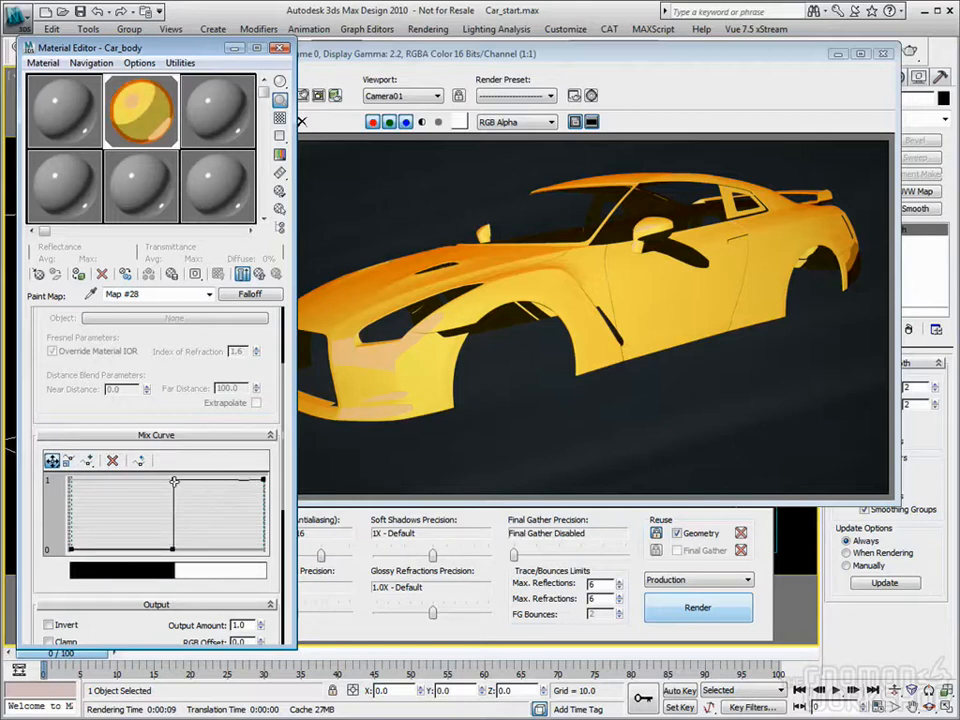
{"action": "left_click", "coordinate": [674, 600]}
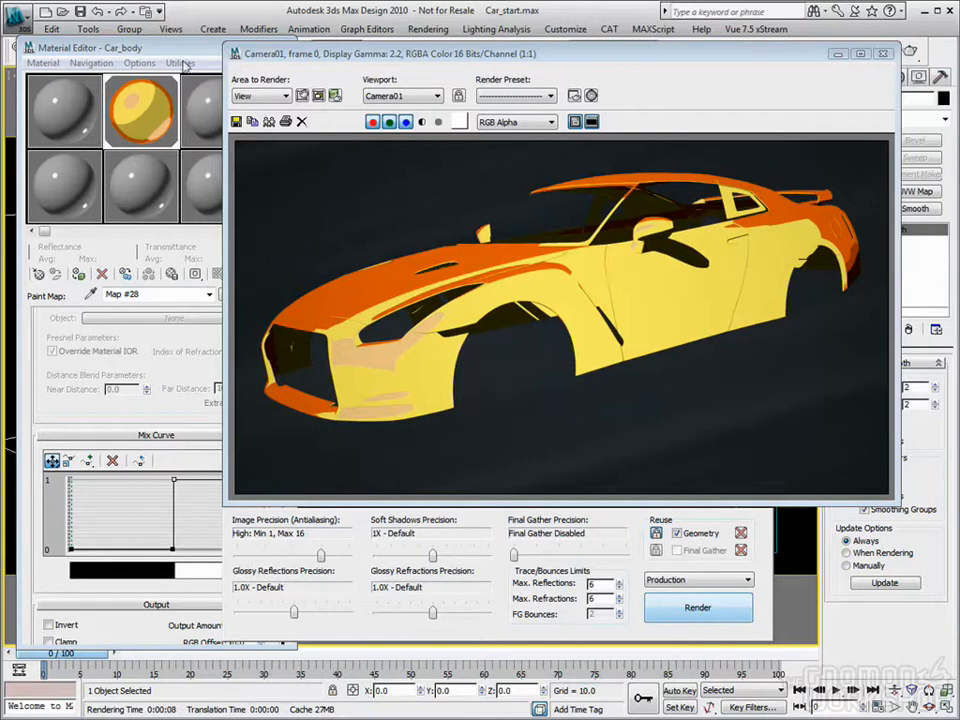
Step: Return to the Car_body material and clear the Falloff map from its Lighted component
{"action": "left_click", "coordinate": [183, 52]}
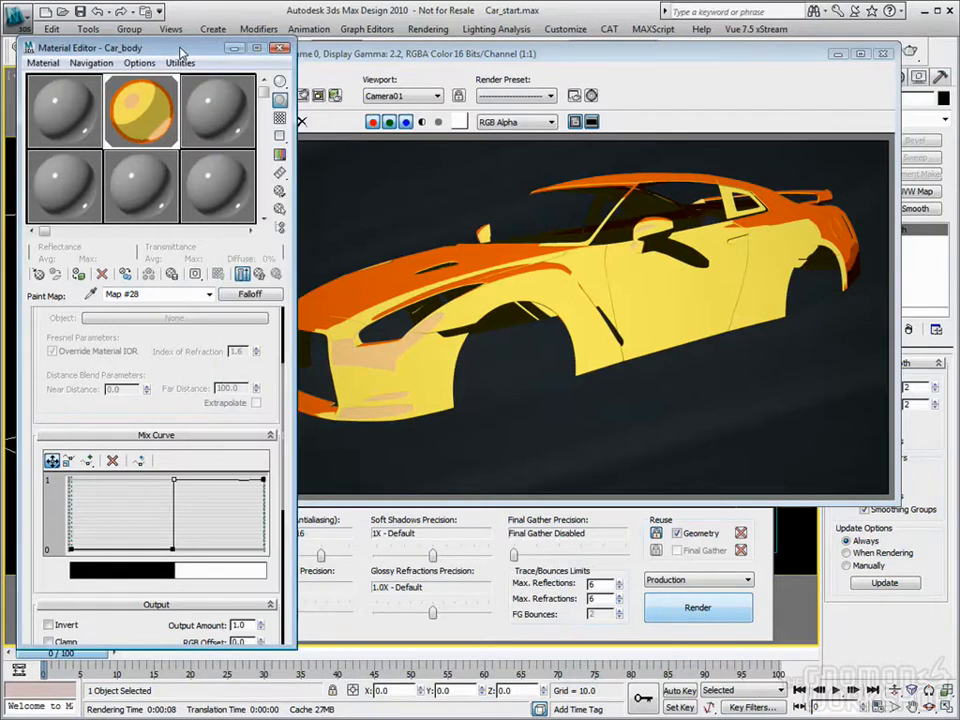
{"action": "left_click", "coordinate": [258, 273]}
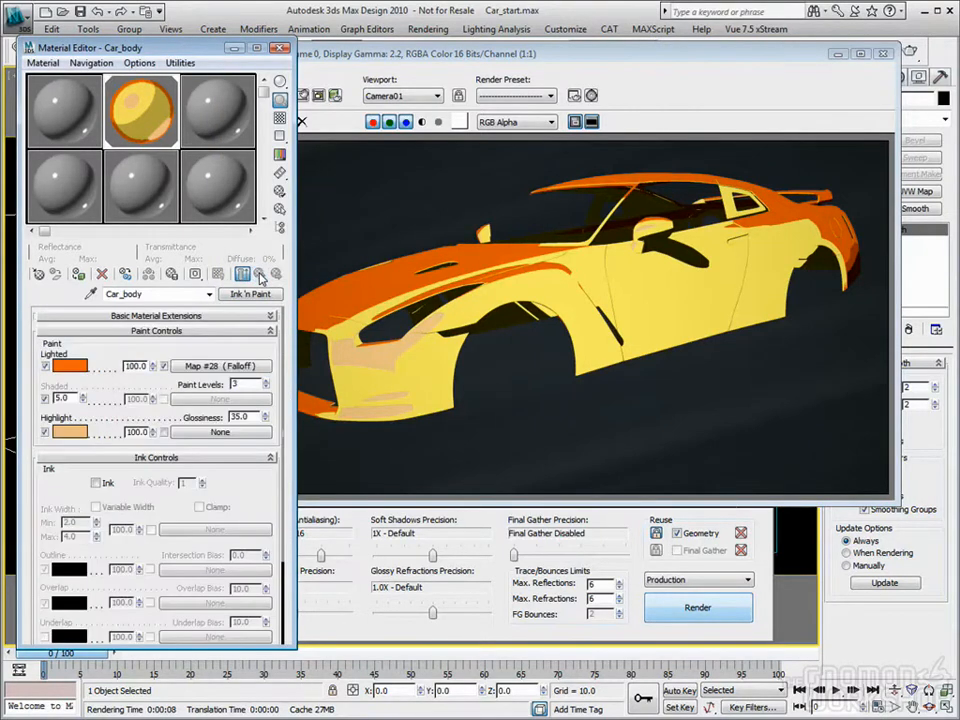
{"action": "right_click", "coordinate": [230, 368]}
{"action": "left_click", "coordinate": [248, 408]}
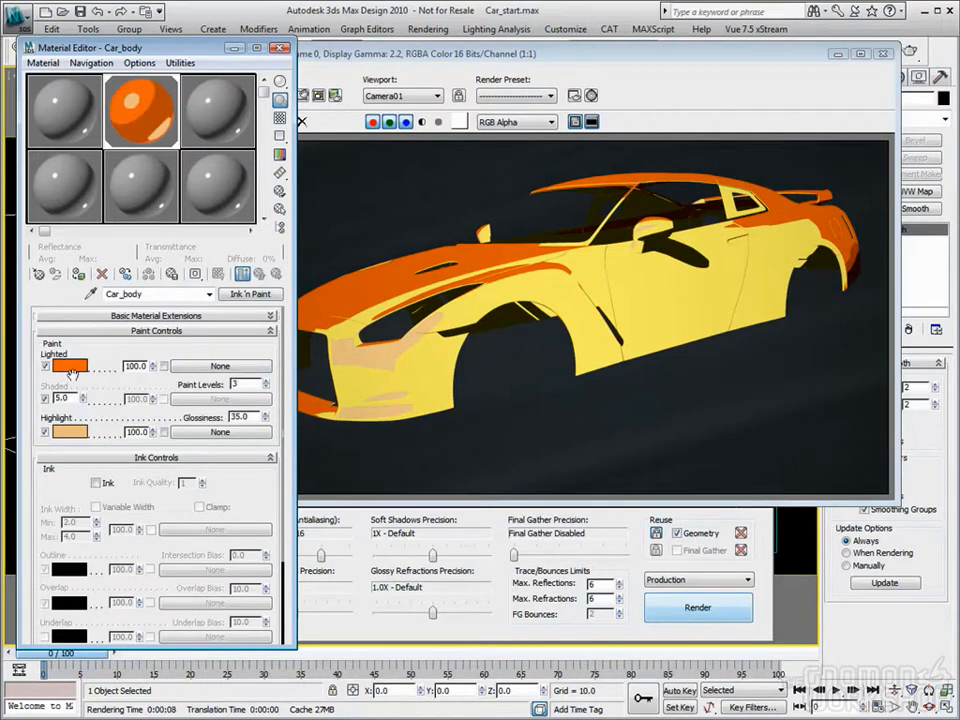
Step: Copy the Lighted color to Highlight and lighten it to a pale orange with hue 5, saturation 202 and value 249
{"action": "left_click_drag", "start_coordinate": [75, 368], "coordinate": [72, 432]}
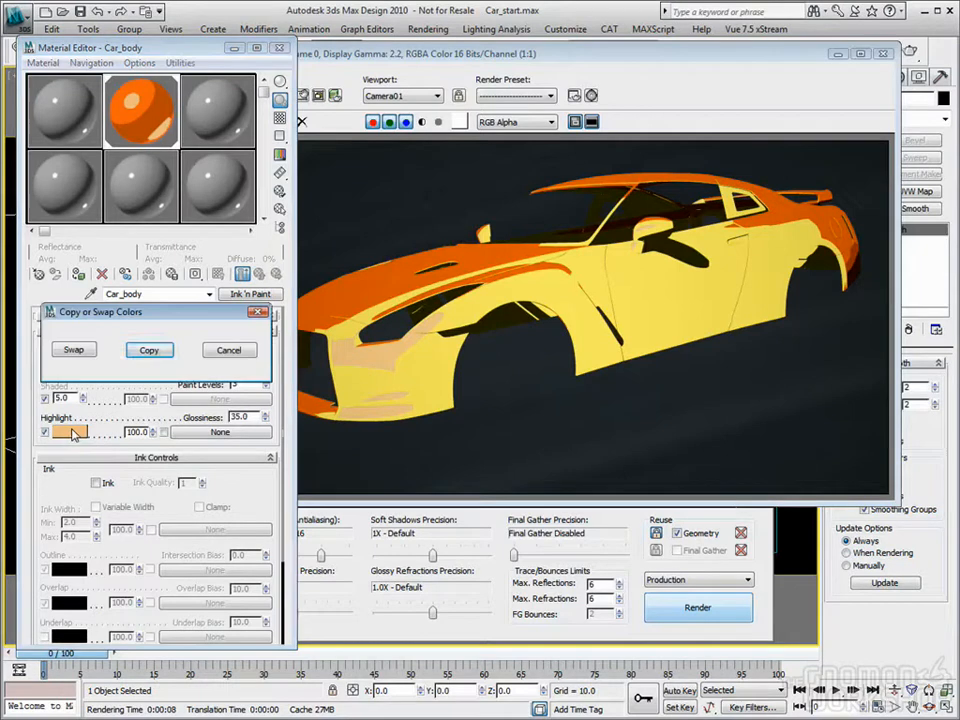
{"action": "left_click", "coordinate": [148, 347]}
{"action": "left_click", "coordinate": [68, 367]}
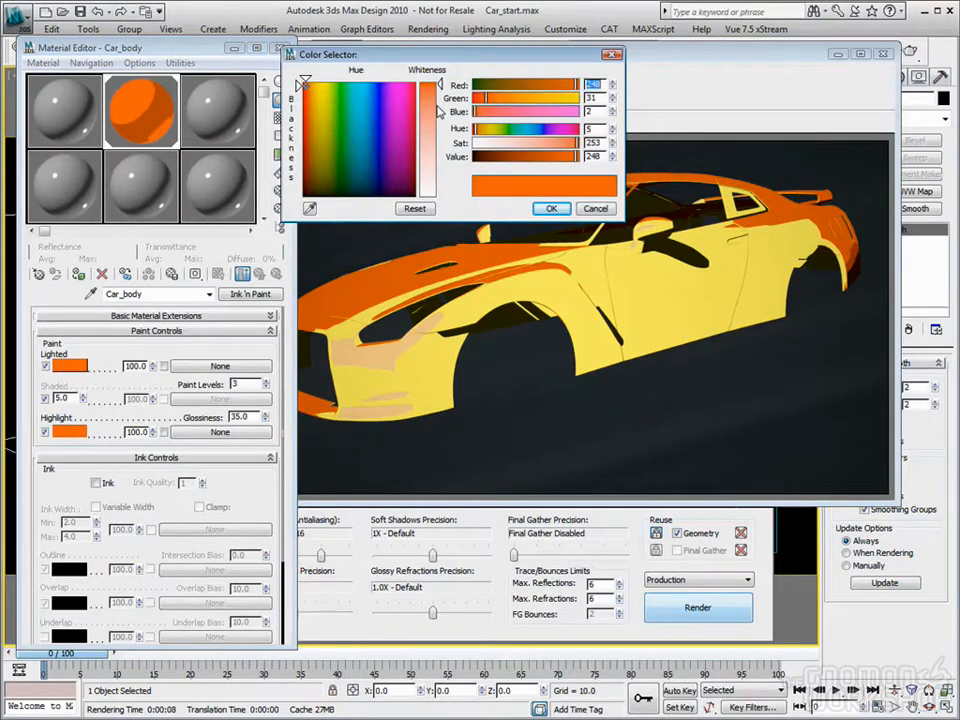
{"action": "left_click_drag", "start_coordinate": [439, 113], "coordinate": [441, 107]}
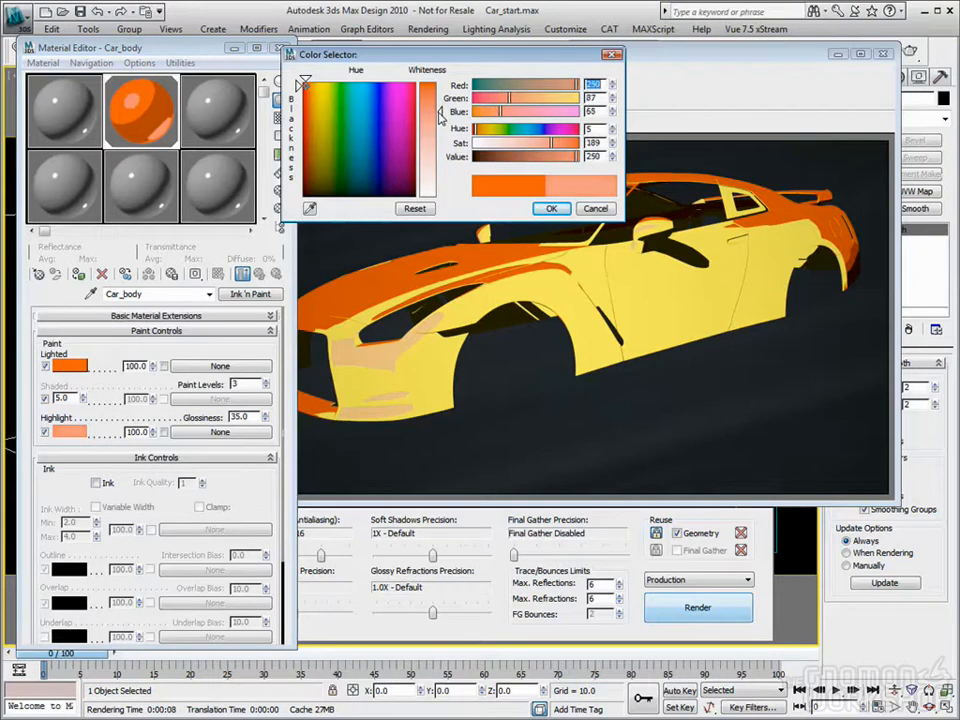
{"action": "left_click_drag", "start_coordinate": [439, 117], "coordinate": [438, 109]}
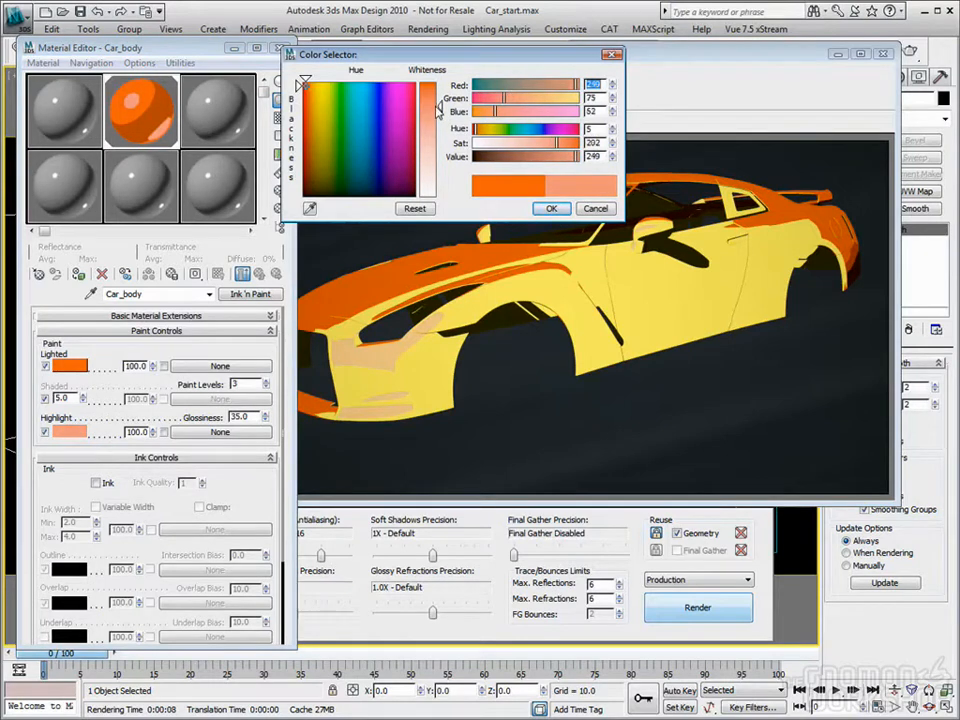
{"action": "left_click", "coordinate": [551, 209]}
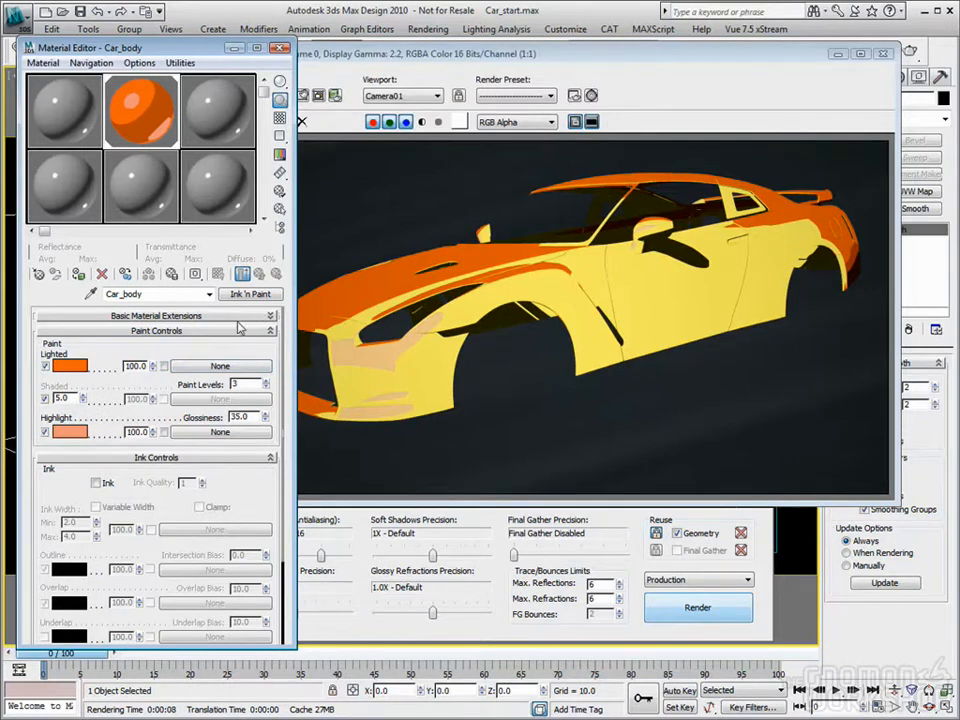
Step: Render the car body with the pale orange highlight, close the render window and raise the Shaded percentage
{"action": "key", "text": "shift+q"}
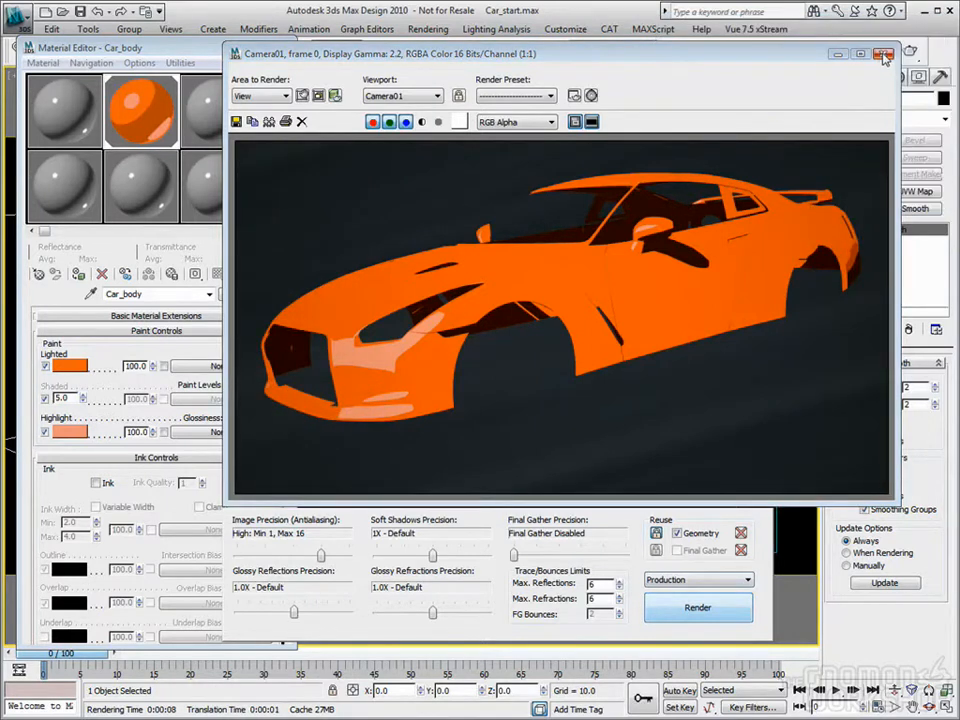
{"action": "left_click", "coordinate": [943, 54]}
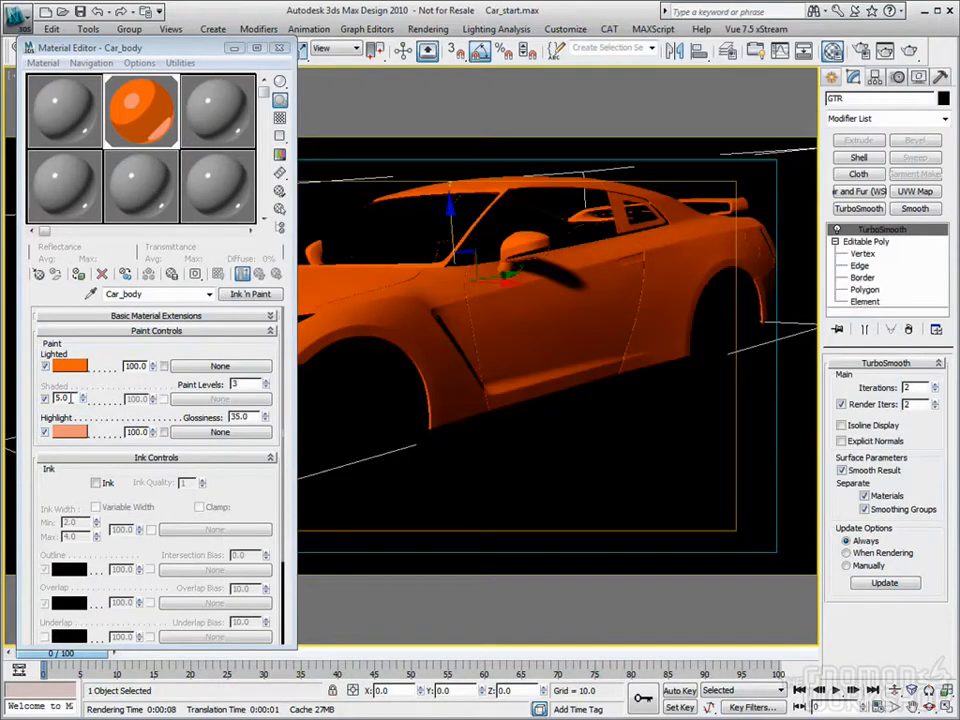
{"action": "left_click", "coordinate": [62, 398]}
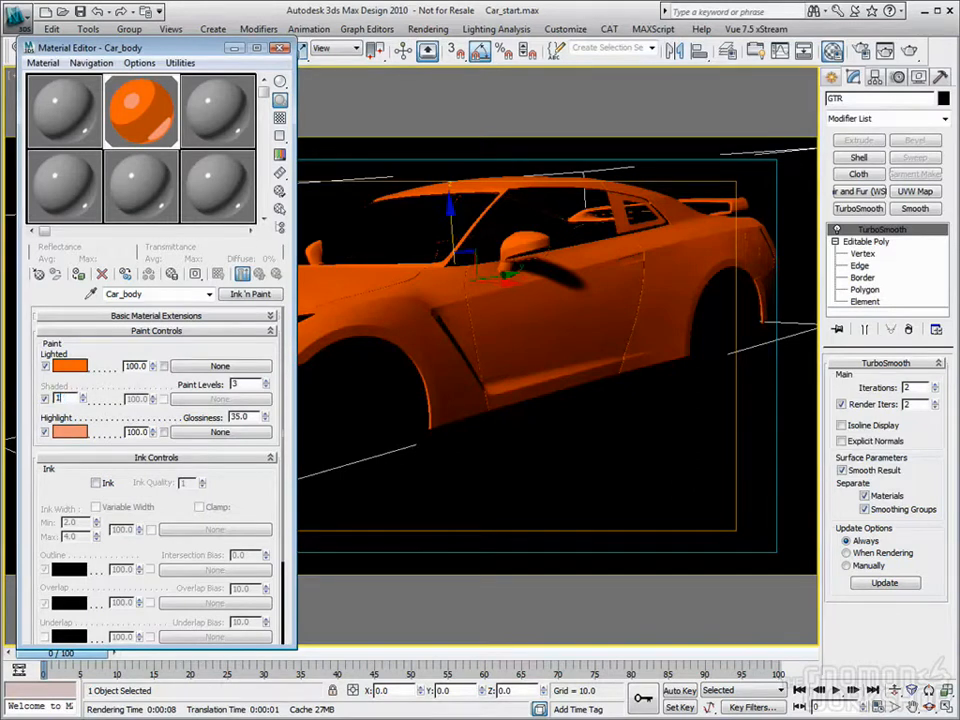
Step: Enable Ink on the Car_body material with only Outline active, turning off Overlap, SmGroup and Mat ID, and render the car
{"action": "scroll", "coordinate": [192, 368], "scroll_direction": "down", "scroll_amount": 3}
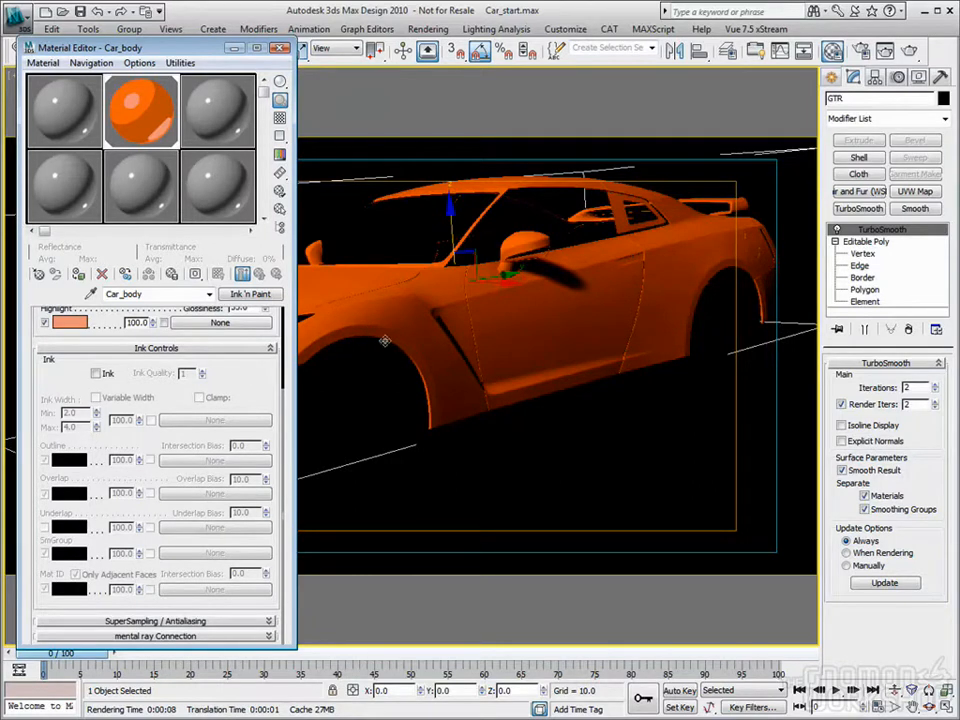
{"action": "left_click", "coordinate": [96, 373]}
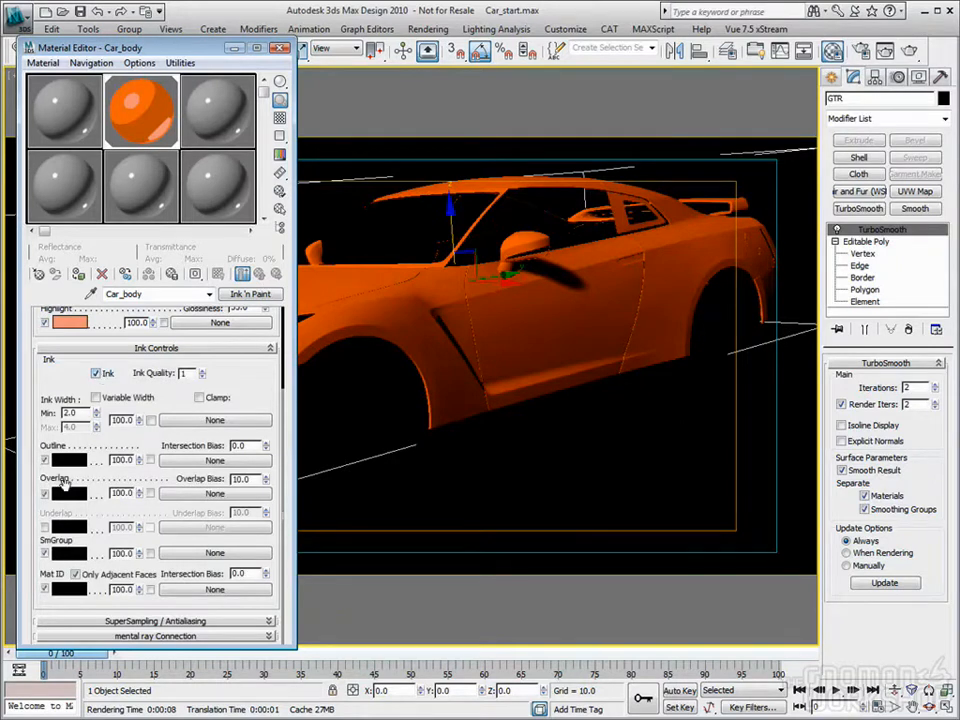
{"action": "left_click", "coordinate": [77, 573]}
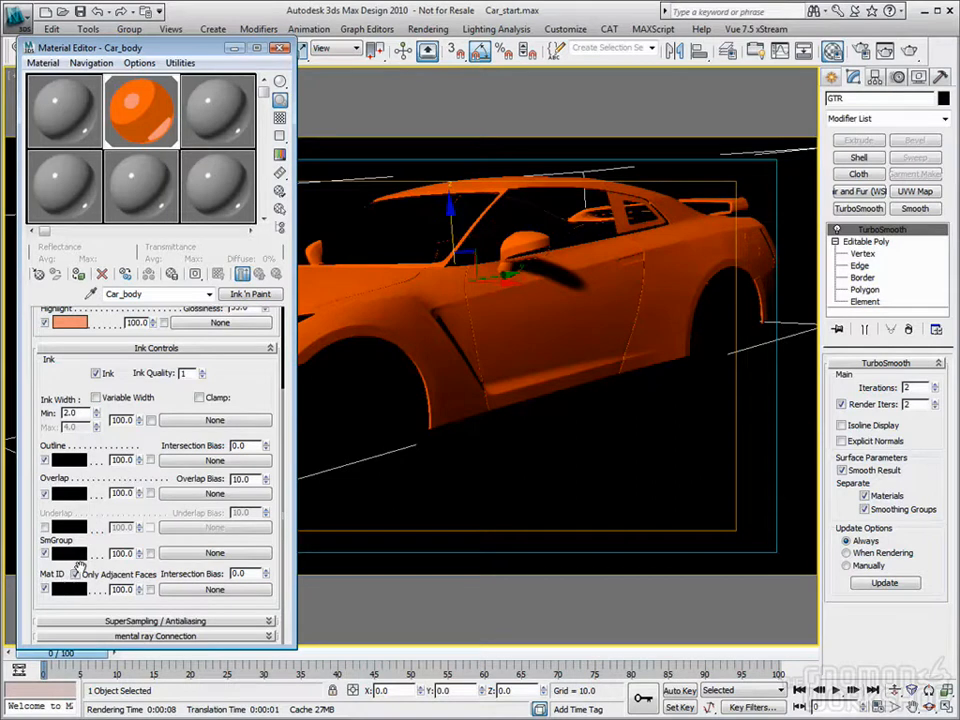
{"action": "left_click", "coordinate": [44, 493]}
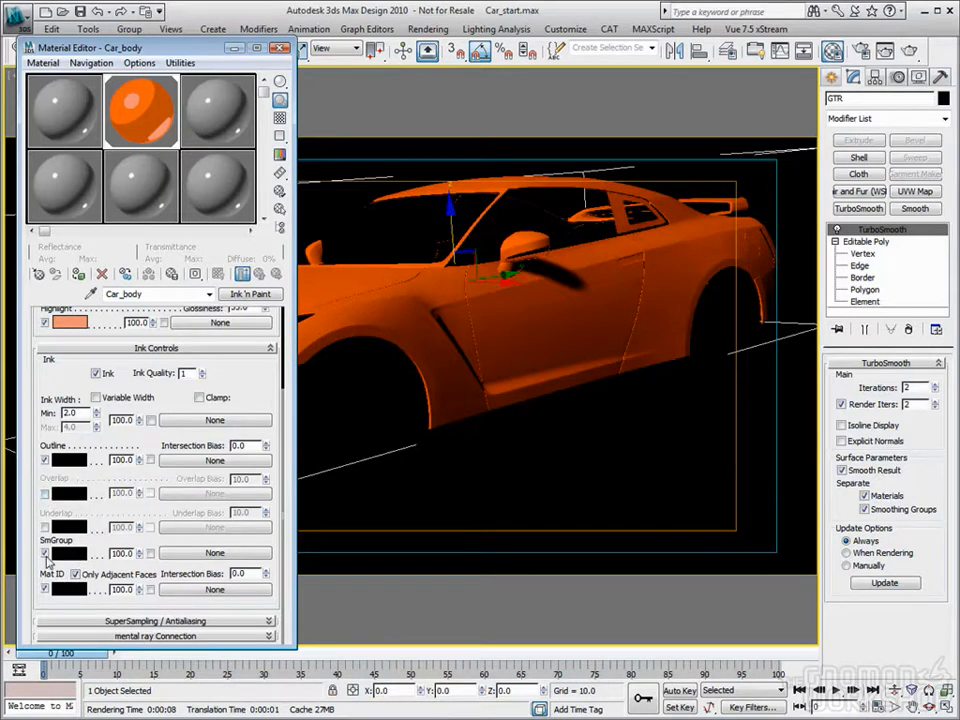
{"action": "left_click", "coordinate": [44, 589]}
{"action": "left_click", "coordinate": [44, 552]}
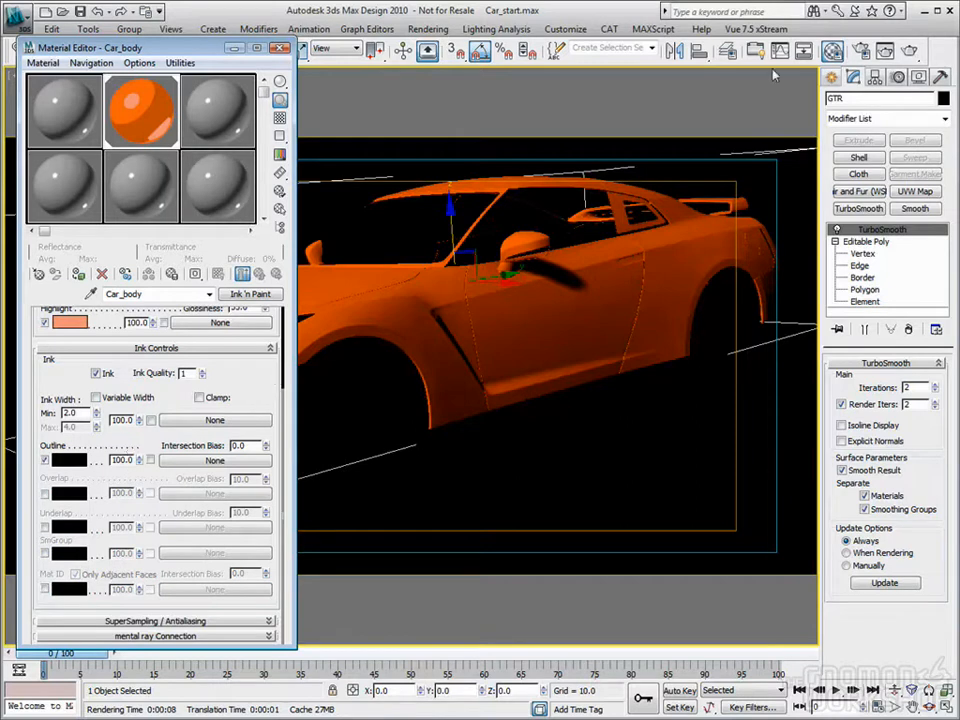
{"action": "key", "text": "shift+q"}
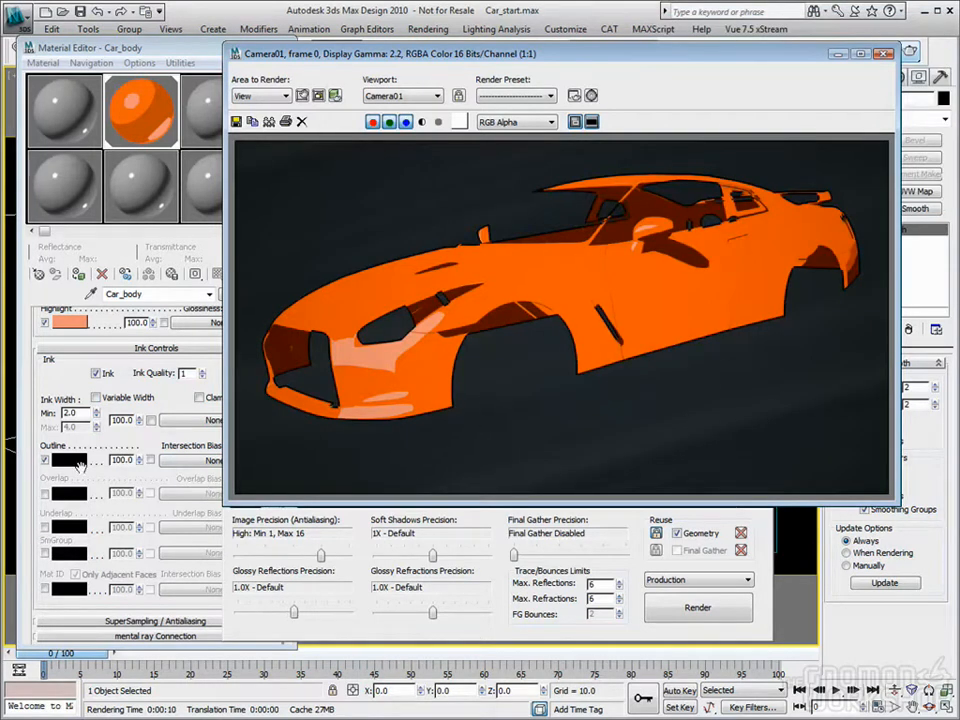
Step: Raise the Ink Quality to 3 and load the last render into channel B of the RAM Player
{"action": "left_click", "coordinate": [122, 443]}
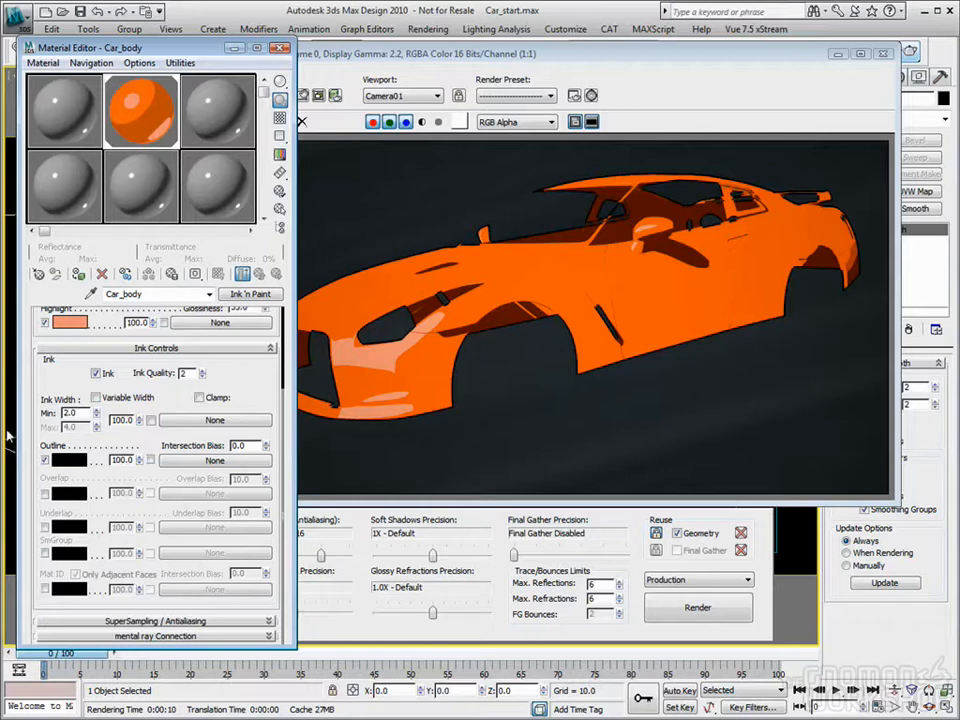
{"action": "left_click", "coordinate": [202, 371]}
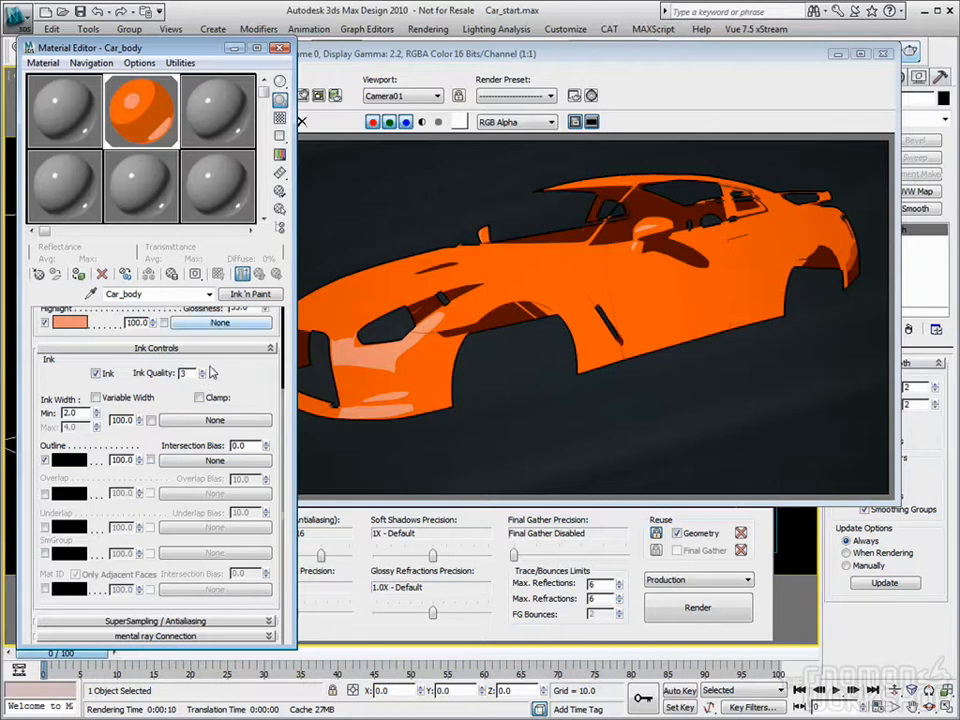
{"action": "left_click", "coordinate": [385, 50]}
{"action": "left_click", "coordinate": [421, 28]}
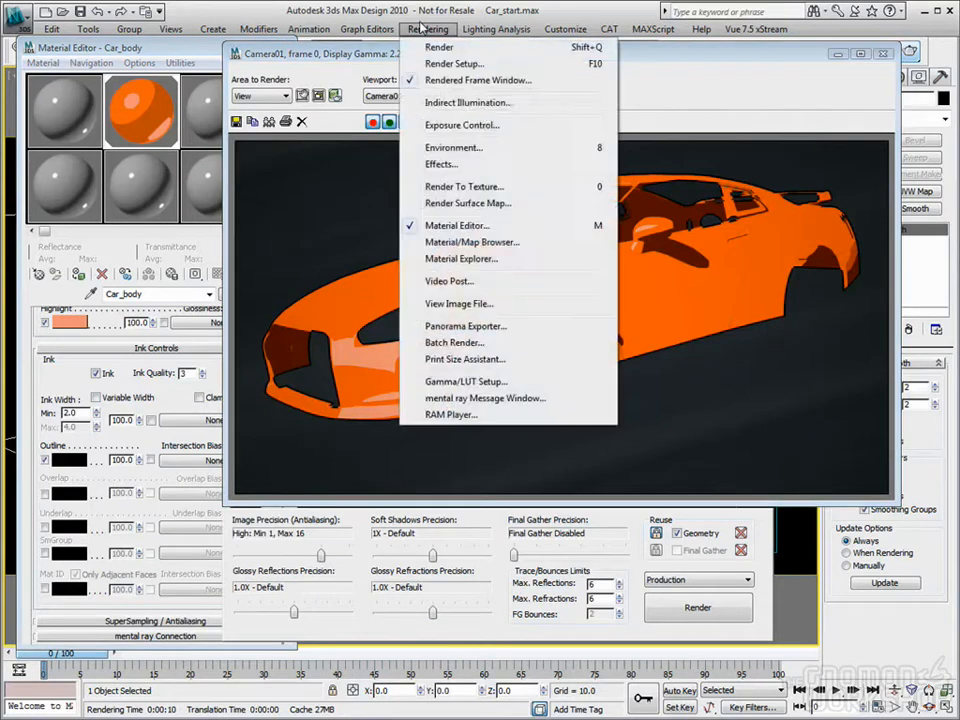
{"action": "left_click", "coordinate": [463, 415]}
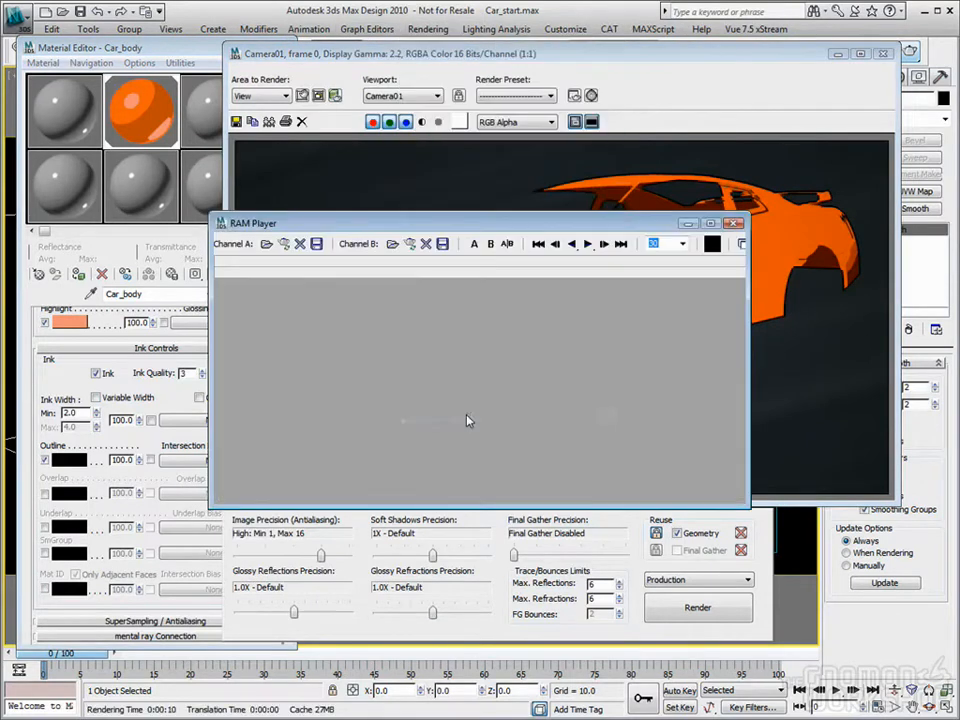
{"action": "left_click", "coordinate": [409, 243]}
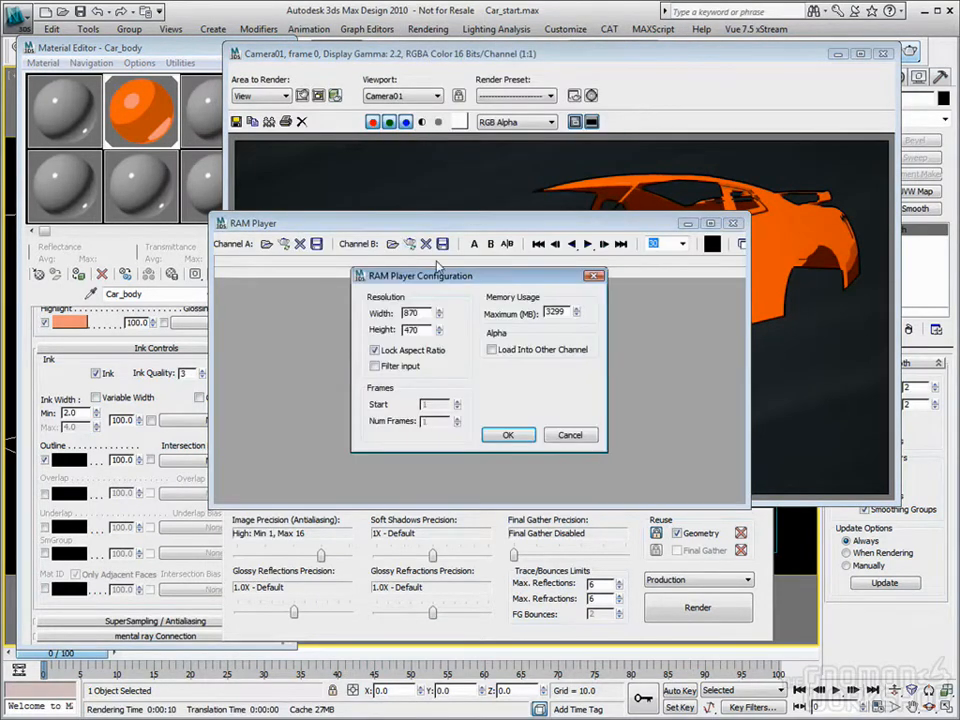
{"action": "left_click", "coordinate": [507, 436]}
{"action": "left_click_drag", "start_coordinate": [534, 221], "coordinate": [959, 210]}
Step: Render the car with the new ink quality and load the image into channel A of the RAM Player
{"action": "left_click", "coordinate": [708, 608]}
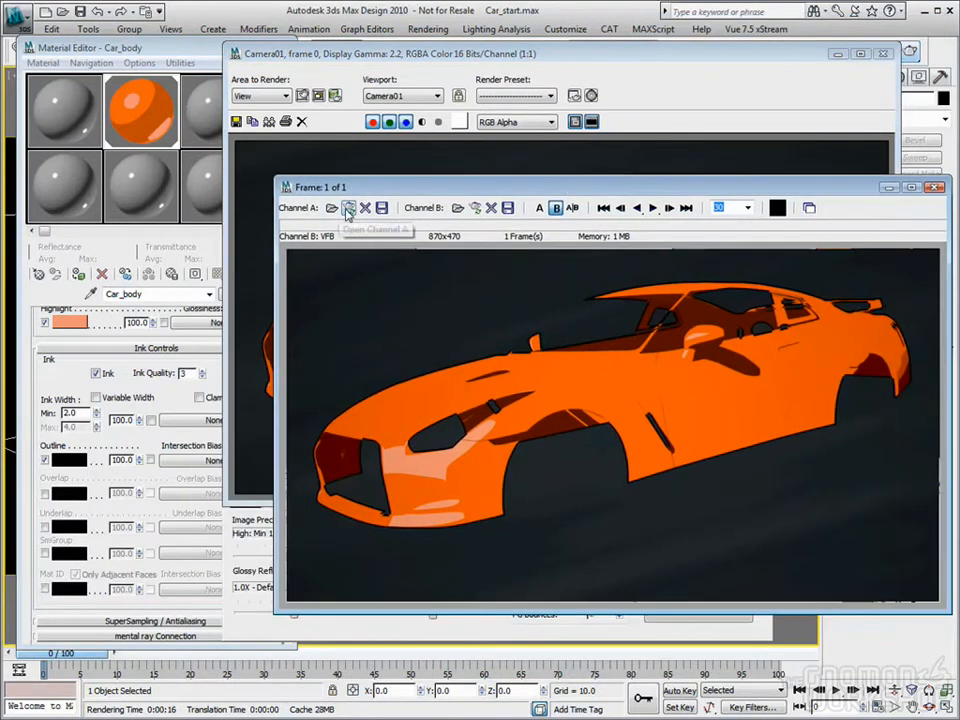
{"action": "left_click", "coordinate": [348, 209]}
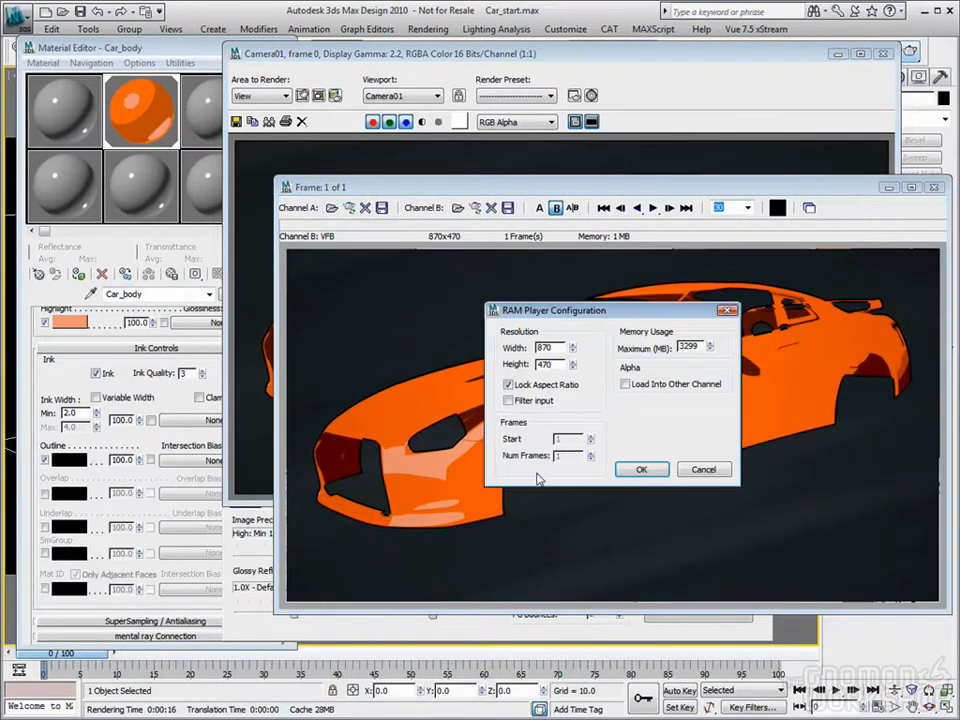
{"action": "left_click", "coordinate": [638, 467]}
{"action": "left_click_drag", "start_coordinate": [697, 192], "coordinate": [548, 192]}
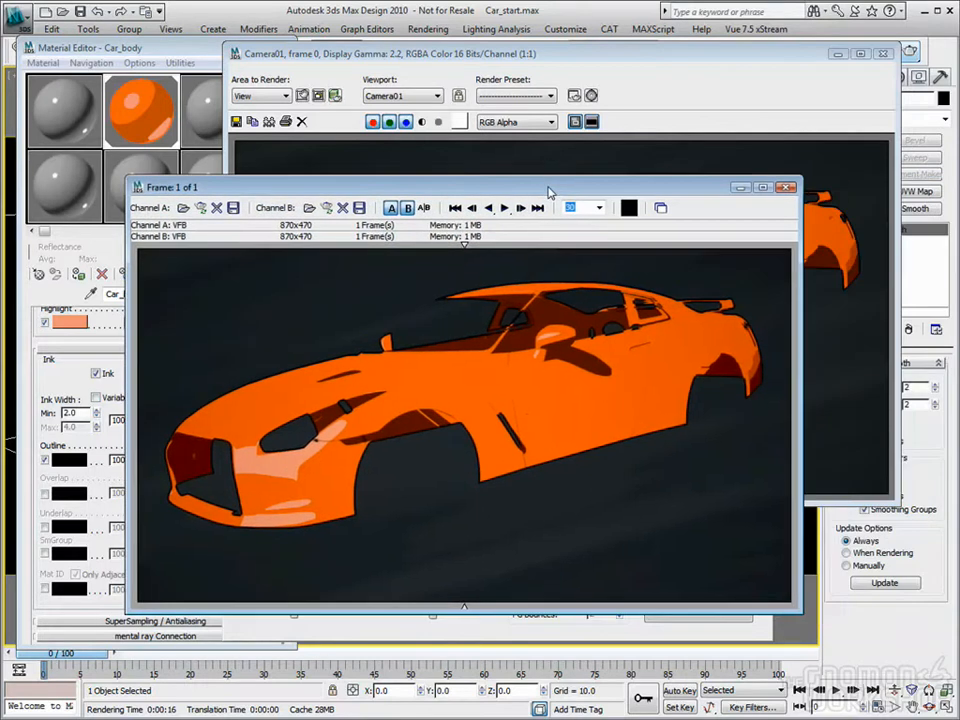
Step: Compare the outlines of the two renders by sweeping the RAM Player divider across the car, and close the player
{"action": "mouse_move", "coordinate": [329, 308]}
{"action": "left_mouse_down"}
{"action": "mouse_move", "coordinate": [399, 334]}
{"action": "mouse_move", "coordinate": [450, 330]}
{"action": "mouse_move", "coordinate": [452, 348]}
{"action": "mouse_move", "coordinate": [390, 376]}
{"action": "left_mouse_up"}
{"action": "mouse_move", "coordinate": [390, 246]}
{"action": "left_mouse_down"}
{"action": "mouse_move", "coordinate": [677, 244]}
{"action": "mouse_move", "coordinate": [743, 262]}
{"action": "mouse_move", "coordinate": [723, 286]}
{"action": "mouse_move", "coordinate": [746, 290]}
{"action": "mouse_move", "coordinate": [654, 240]}
{"action": "mouse_move", "coordinate": [619, 274]}
{"action": "left_mouse_up"}
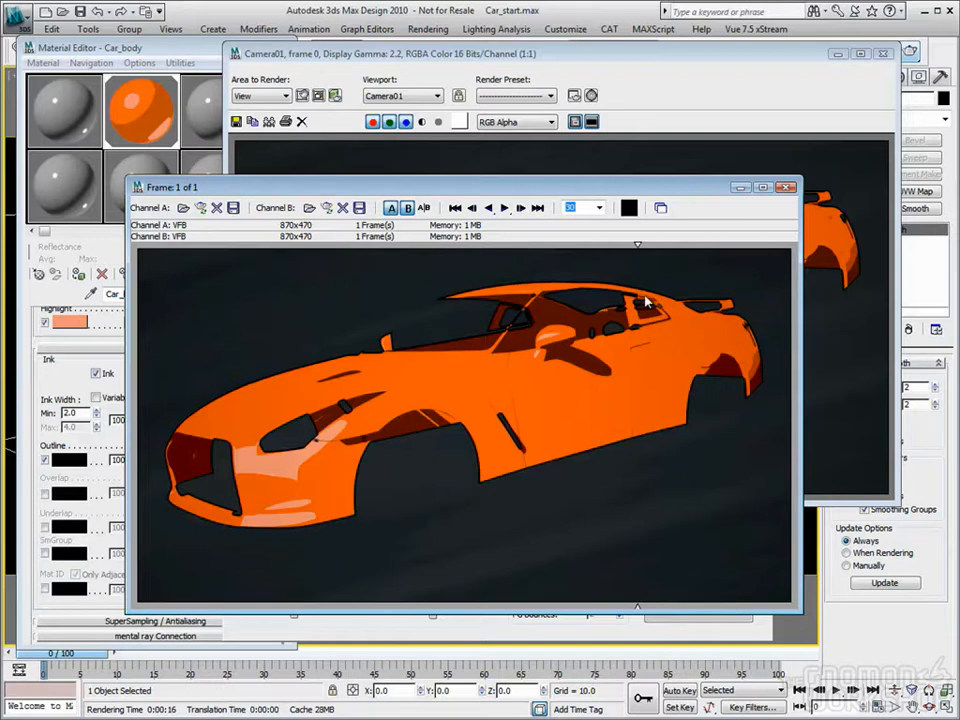
{"action": "mouse_move", "coordinate": [640, 249]}
{"action": "left_mouse_down"}
{"action": "mouse_move", "coordinate": [658, 251]}
{"action": "mouse_move", "coordinate": [628, 259]}
{"action": "mouse_move", "coordinate": [650, 262]}
{"action": "mouse_move", "coordinate": [624, 245]}
{"action": "mouse_move", "coordinate": [642, 245]}
{"action": "left_mouse_up"}
{"action": "mouse_move", "coordinate": [643, 249]}
{"action": "left_mouse_down"}
{"action": "mouse_move", "coordinate": [435, 268]}
{"action": "mouse_move", "coordinate": [599, 278]}
{"action": "mouse_move", "coordinate": [225, 360]}
{"action": "mouse_move", "coordinate": [511, 355]}
{"action": "left_mouse_up"}
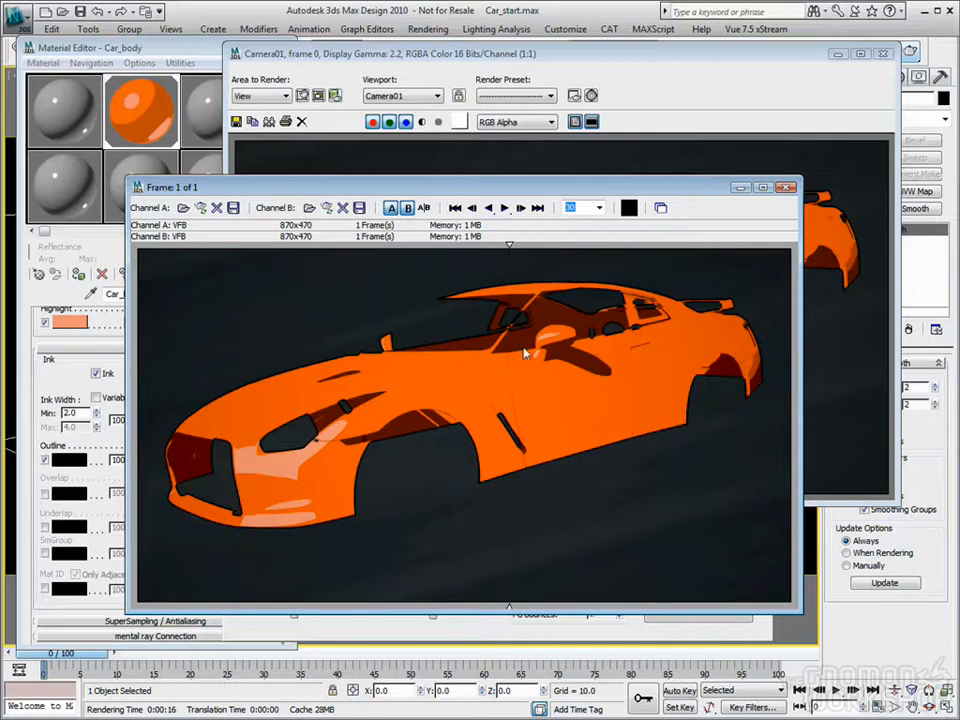
{"action": "left_click", "coordinate": [786, 188]}
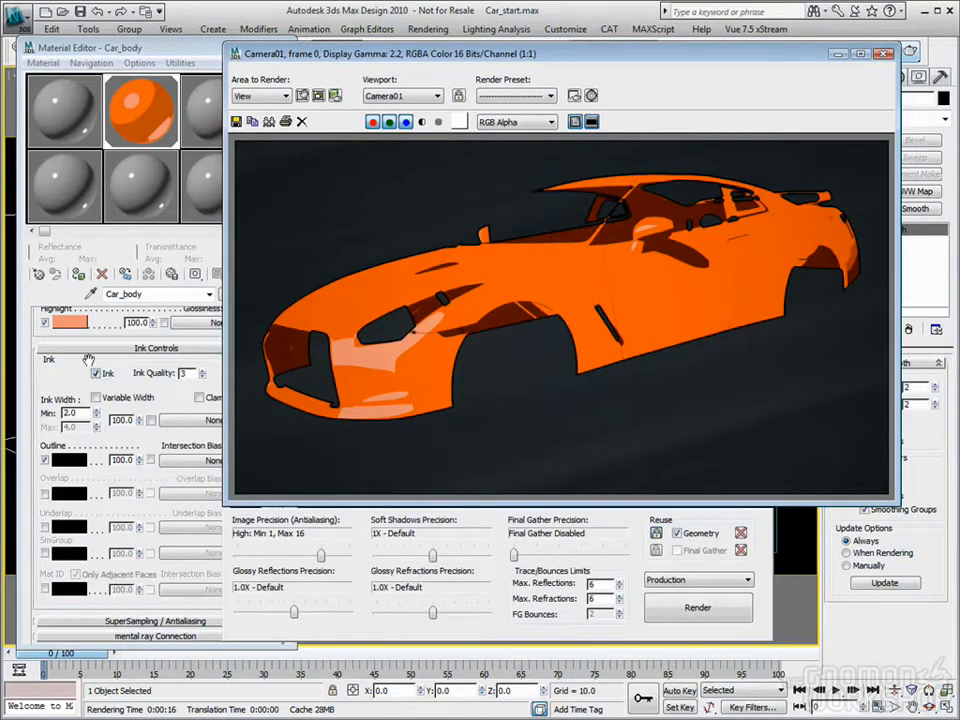
Step: Return the Ink Quality to 1 and enable Variable Width with a minimum ink width of 1.5
{"action": "left_click", "coordinate": [202, 377]}
{"action": "left_click", "coordinate": [202, 377]}
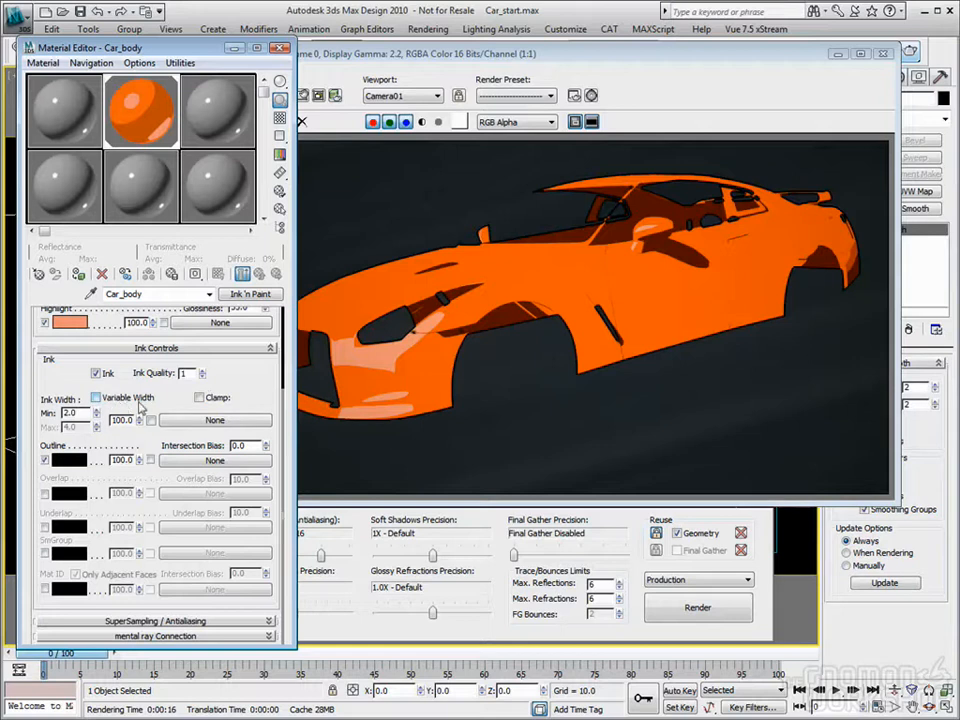
{"action": "left_click", "coordinate": [95, 398]}
{"action": "left_click", "coordinate": [95, 398]}
{"action": "left_click", "coordinate": [95, 398]}
{"action": "left_click_drag", "start_coordinate": [78, 413], "coordinate": [44, 413]}
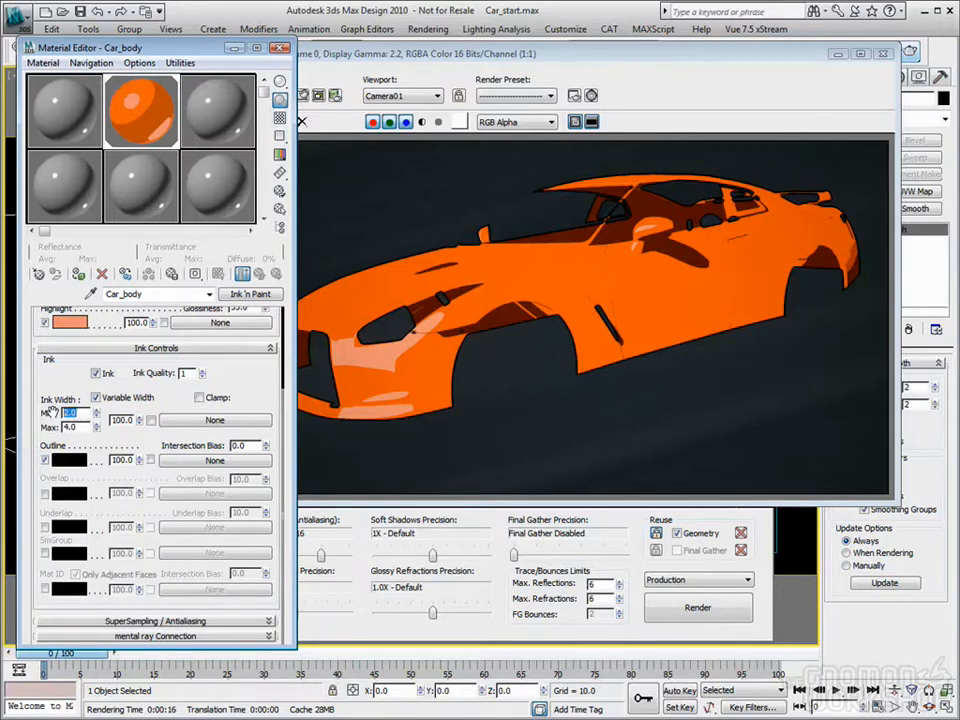
{"action": "type", "text": ".5"}
{"action": "key", "text": "Tab"}
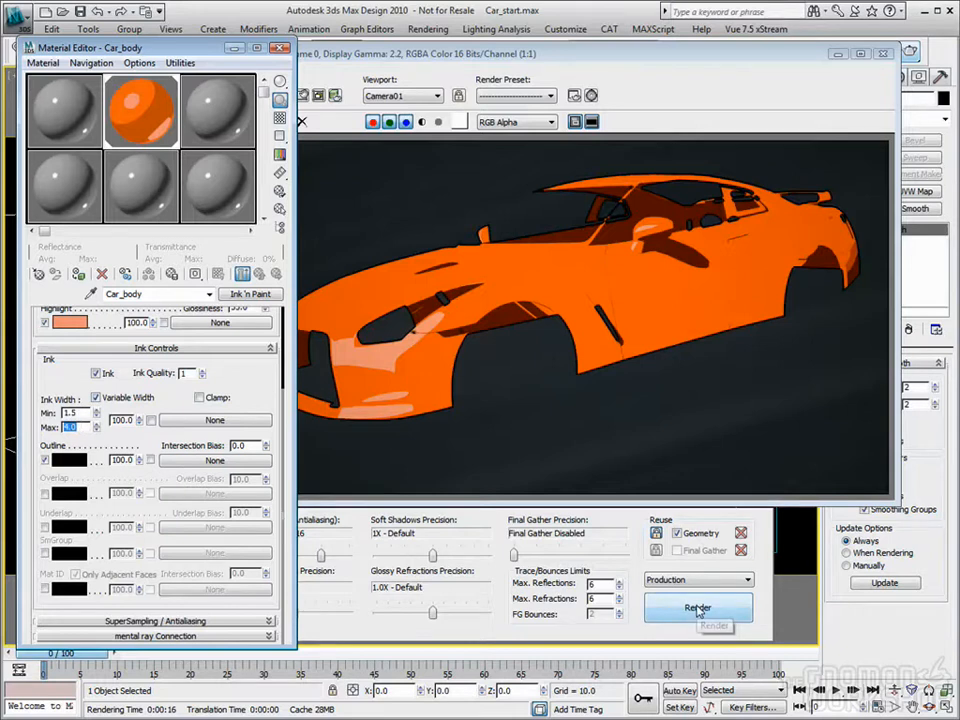
Step: Change the Outline ink color to white and render the car body
{"action": "left_click", "coordinate": [70, 460]}
{"action": "left_click_drag", "start_coordinate": [428, 118], "coordinate": [428, 195]}
{"action": "left_click", "coordinate": [549, 209]}
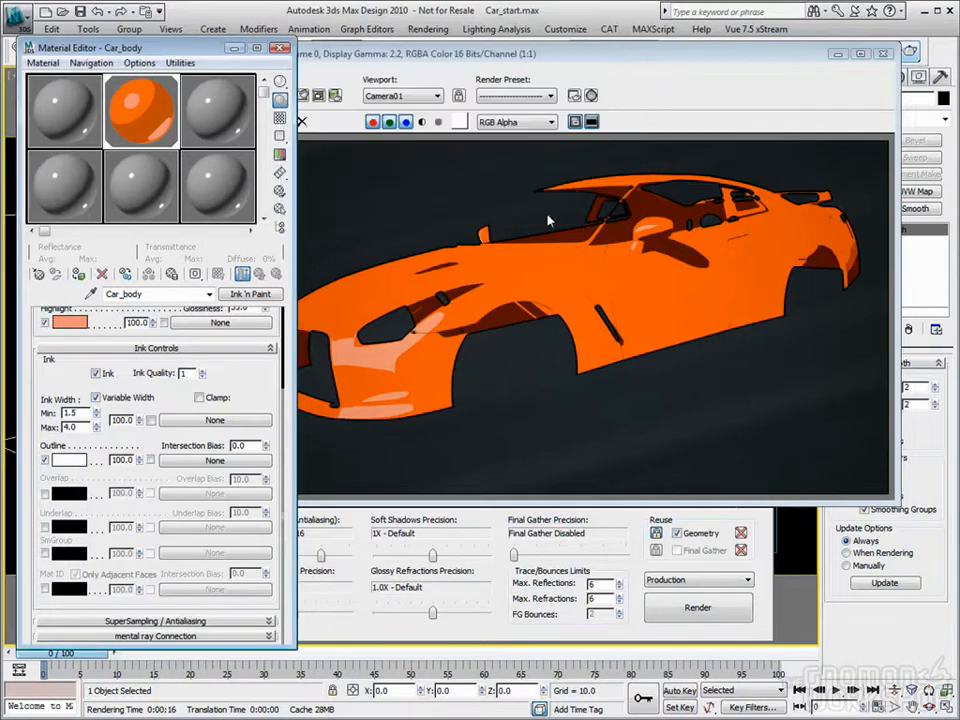
{"action": "left_click", "coordinate": [716, 613]}
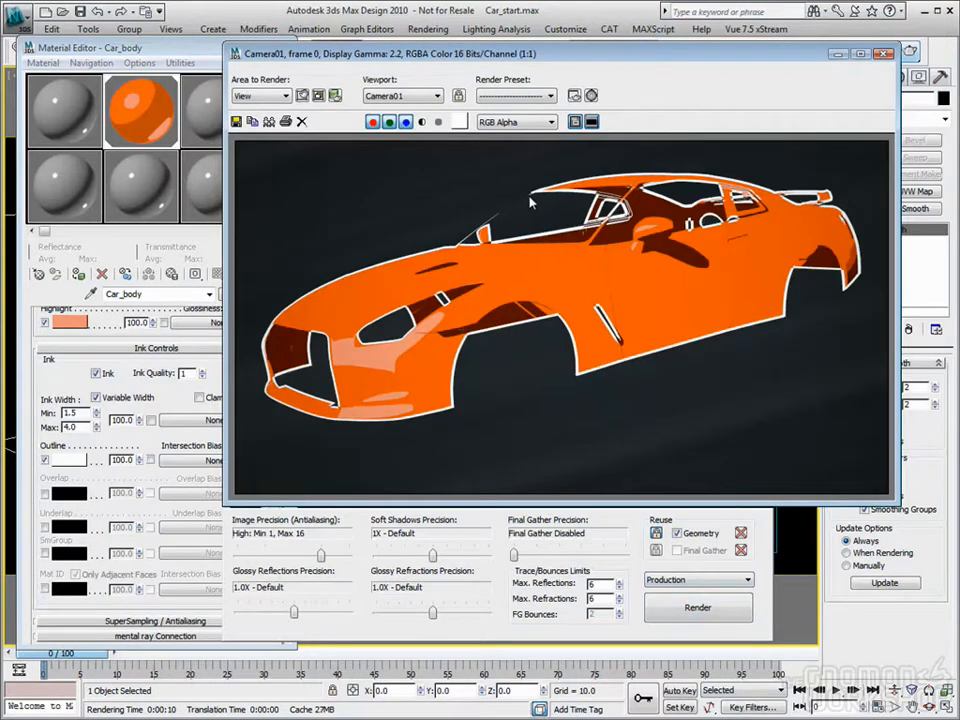
Step: Set the ink width to a minimum of 1.0 and a maximum of 5.0, and render the car
{"action": "double_click", "coordinate": [68, 412]}
{"action": "type", "text": "1"}
{"action": "key", "text": "Tab"}
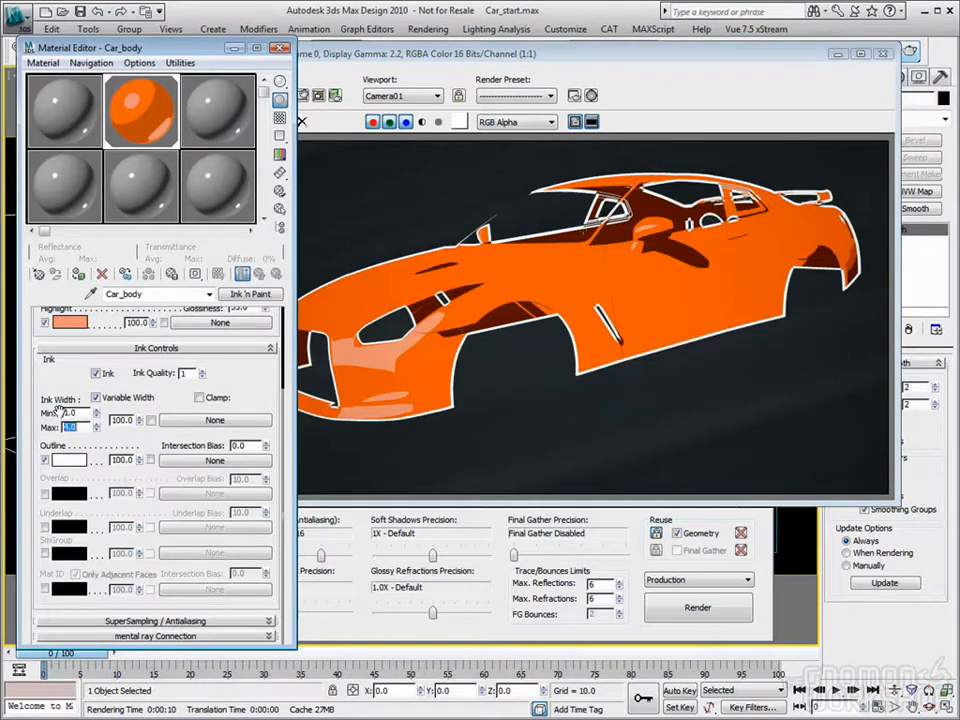
{"action": "type", "text": "5"}
{"action": "key", "text": "Return"}
{"action": "left_click", "coordinate": [683, 609]}
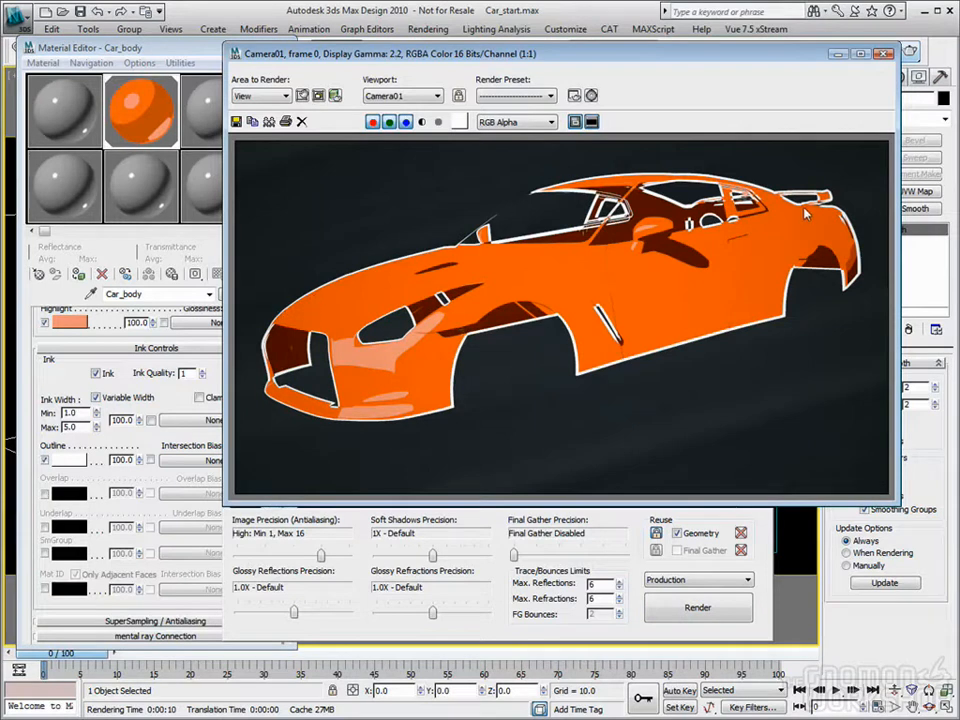
Step: Assign a Noise map to the Outline ink component of the Car_body material
{"action": "left_click", "coordinate": [112, 46]}
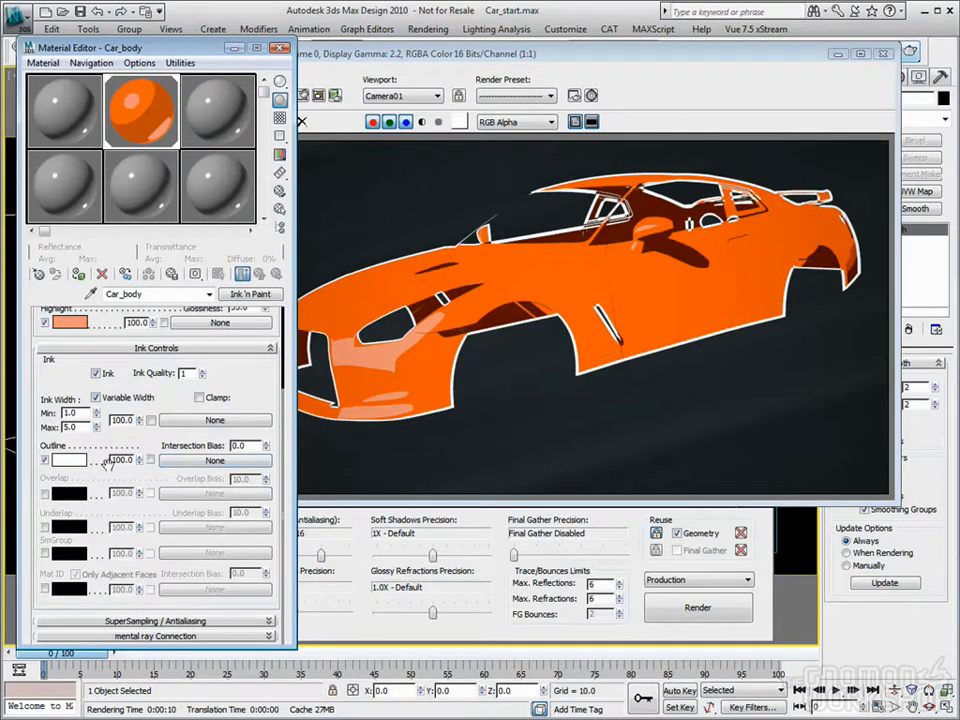
{"action": "left_click", "coordinate": [215, 461]}
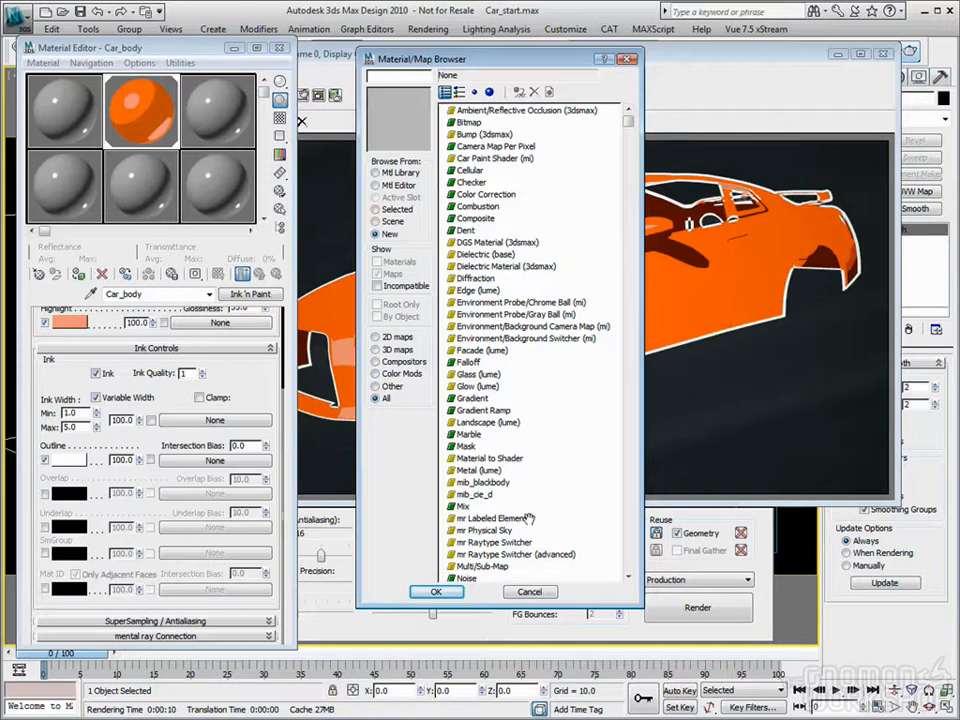
{"action": "double_click", "coordinate": [466, 578]}
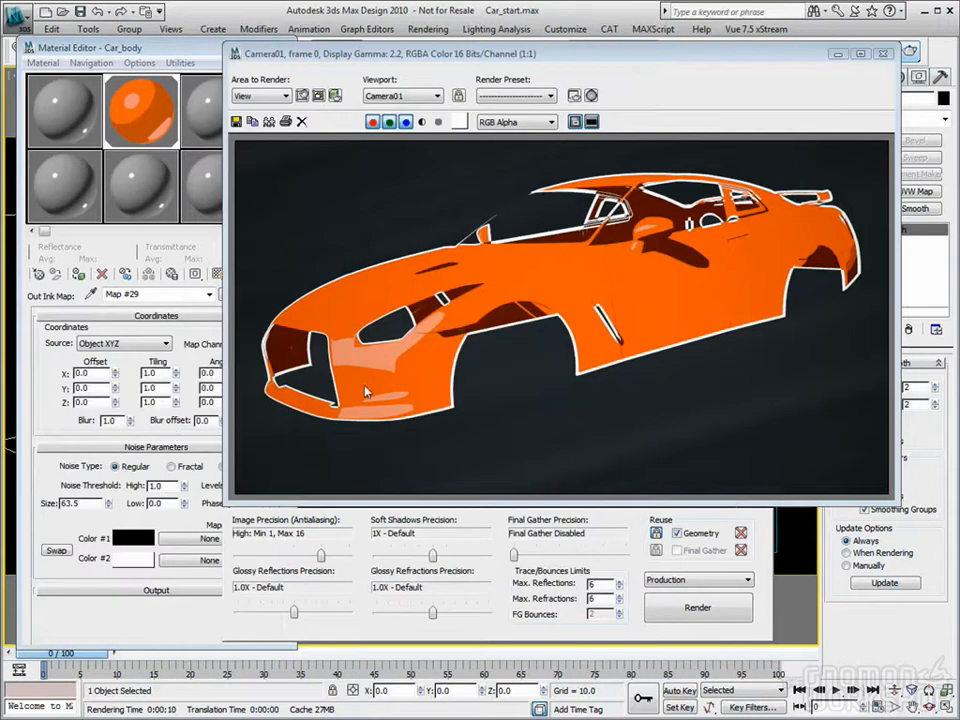
Step: Set the Outline Noise map's size to 40 with the Regular noise type, and render the car
{"action": "left_click_drag", "start_coordinate": [86, 500], "coordinate": [39, 501]}
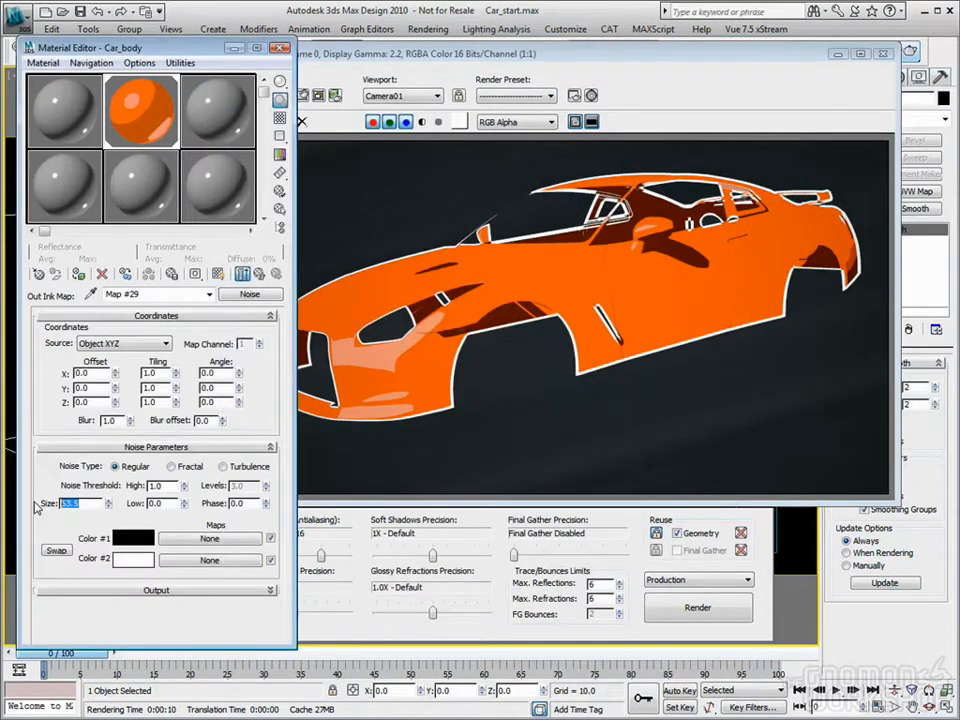
{"action": "type", "text": "5"}
{"action": "key", "text": "Tab"}
{"action": "left_click_drag", "start_coordinate": [92, 498], "coordinate": [8, 507]}
{"action": "left_click", "coordinate": [174, 466]}
{"action": "left_click", "coordinate": [908, 50]}
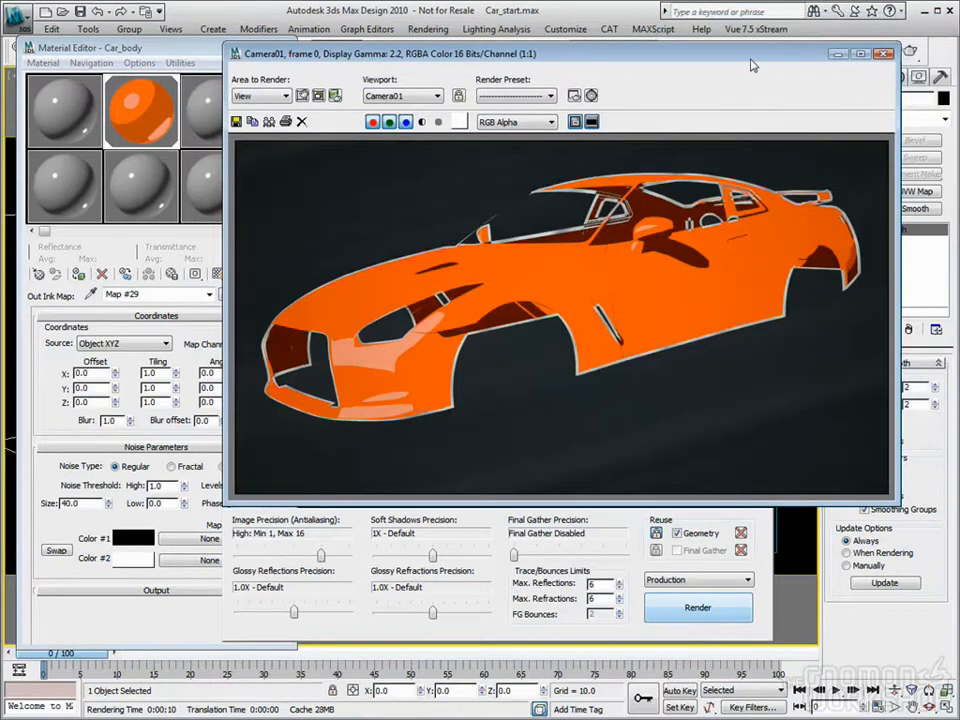
Step: Return to the Car_body material, change the Outline ink color to black and render the car
{"action": "left_click", "coordinate": [145, 52]}
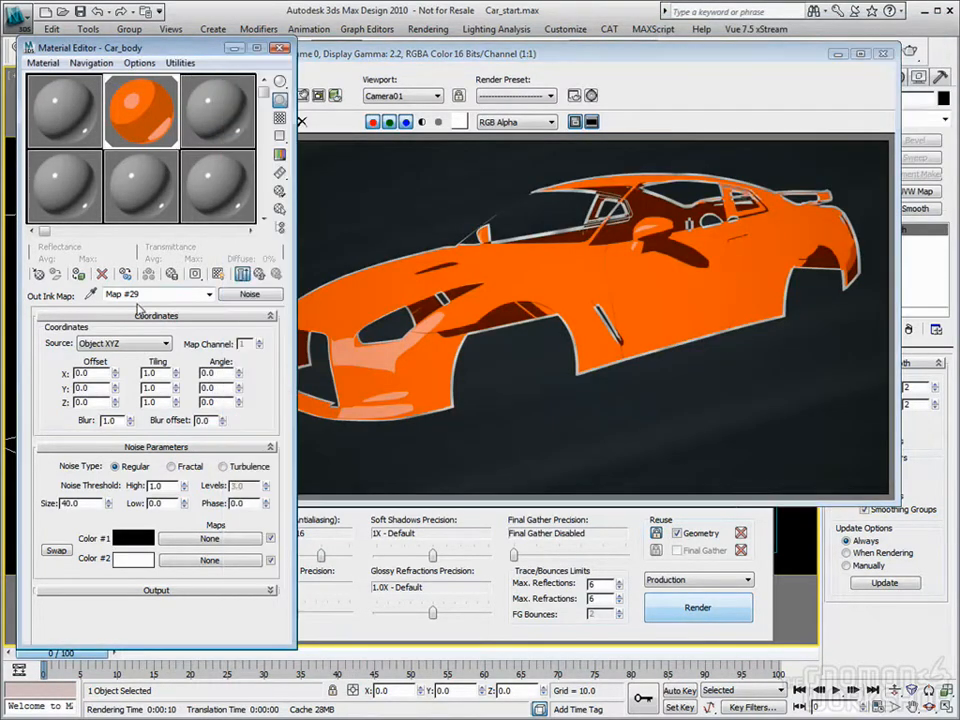
{"action": "left_click", "coordinate": [258, 273]}
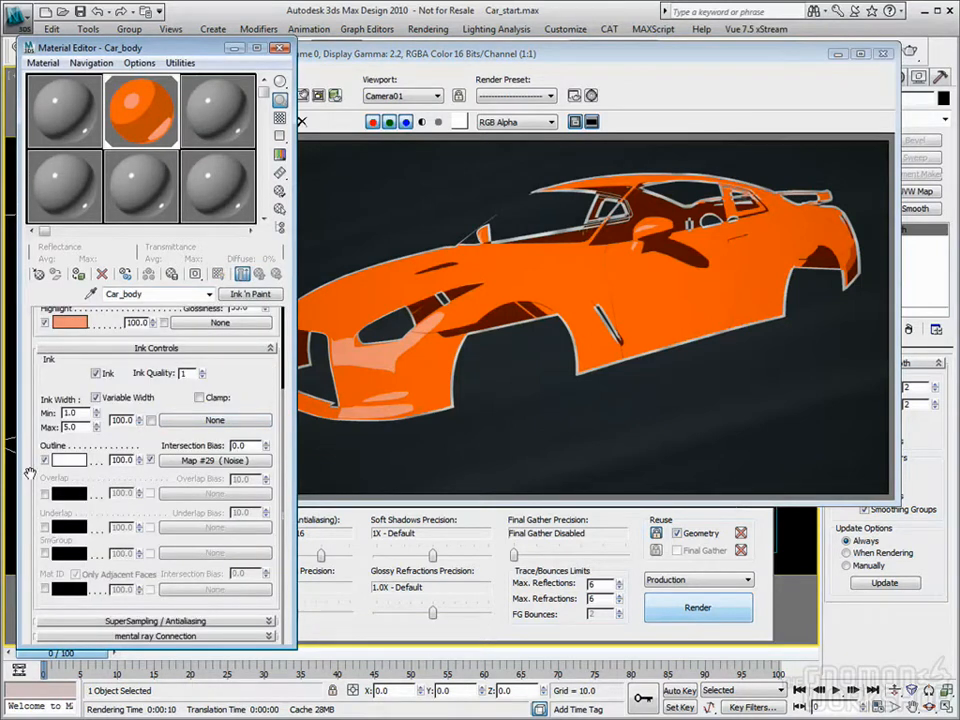
{"action": "left_click", "coordinate": [70, 460]}
{"action": "left_click_drag", "start_coordinate": [441, 198], "coordinate": [441, 84]}
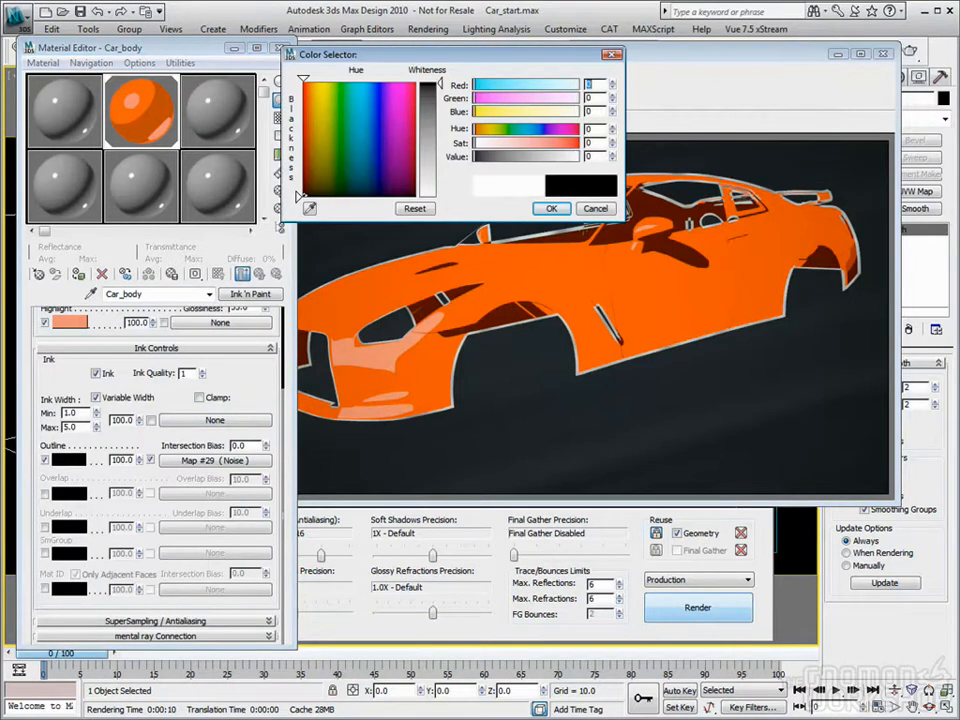
{"action": "left_click", "coordinate": [564, 209]}
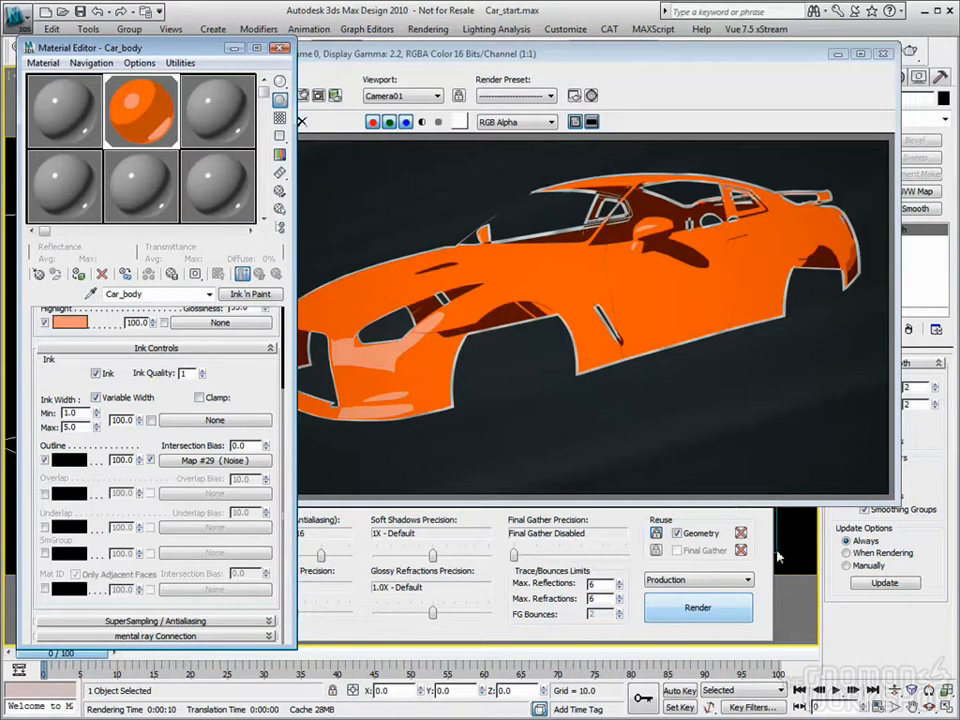
{"action": "left_click", "coordinate": [710, 605]}
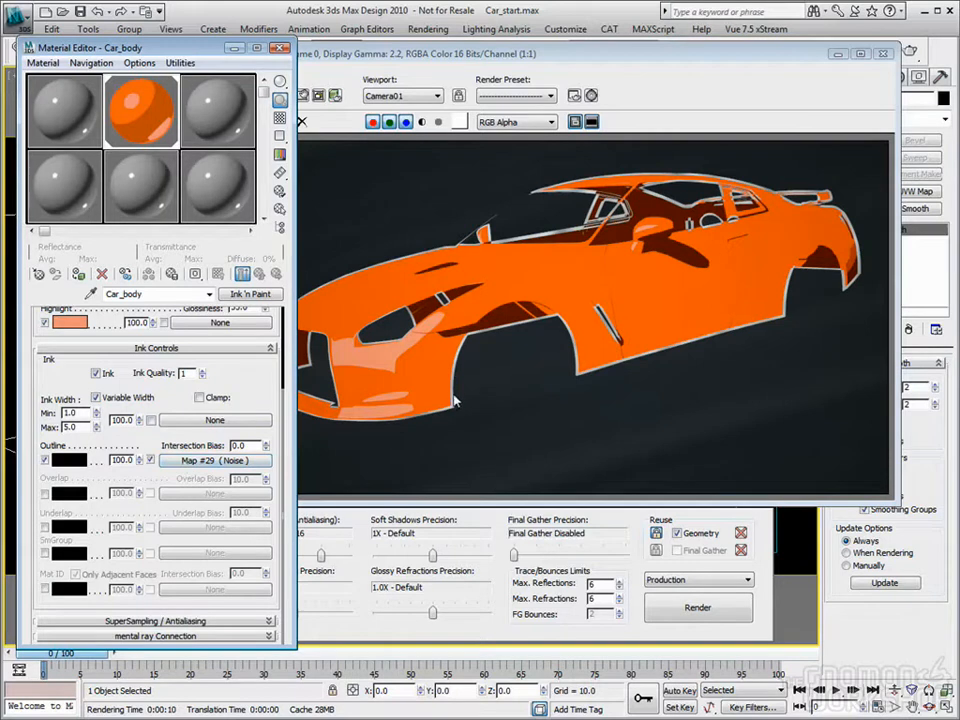
Step: Swap the Noise map from the Outline slot into the Ink Width map slot of the Car_body material
{"action": "left_click_drag", "start_coordinate": [208, 462], "coordinate": [208, 422]}
{"action": "left_click", "coordinate": [121, 361]}
{"action": "left_click", "coordinate": [127, 391]}
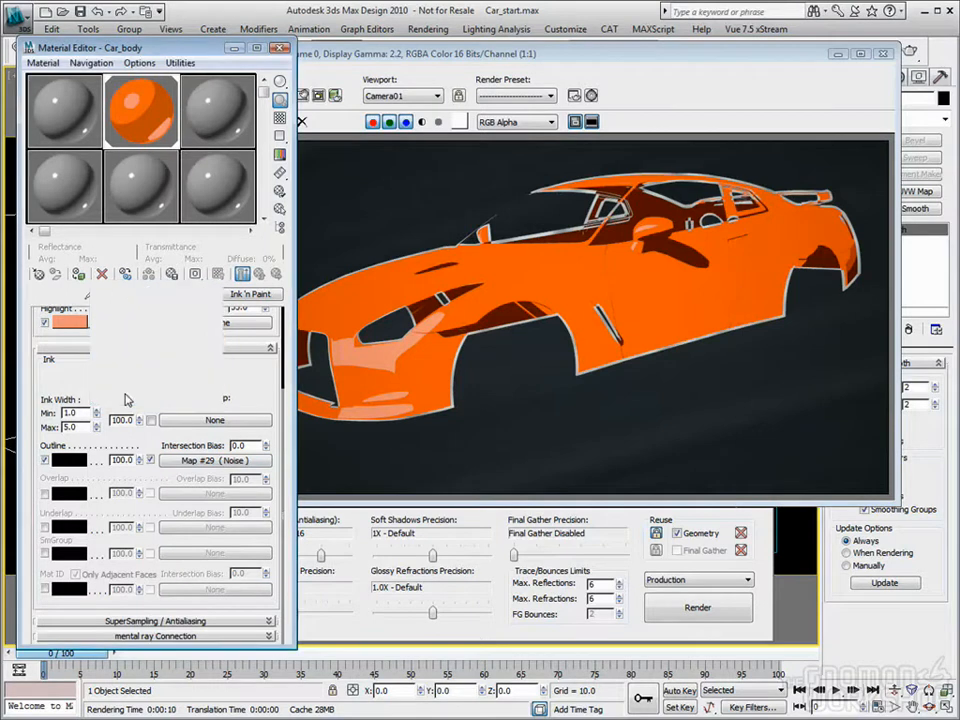
Step: Change the Outline ink color to white and render the car
{"action": "left_click", "coordinate": [72, 460]}
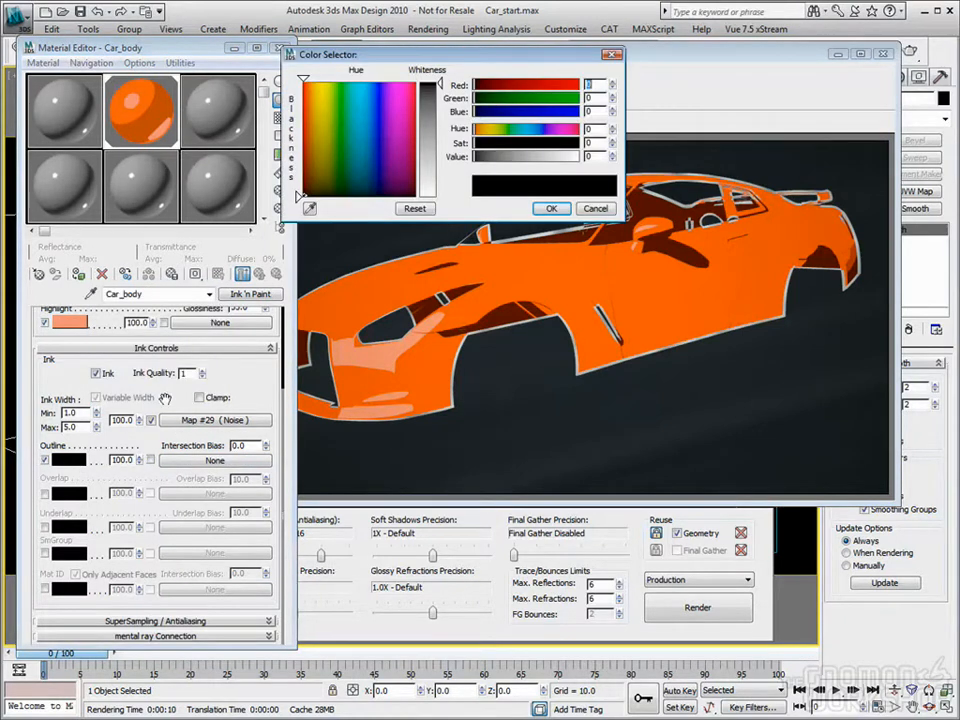
{"action": "left_click_drag", "start_coordinate": [440, 88], "coordinate": [430, 160]}
{"action": "left_click", "coordinate": [551, 208]}
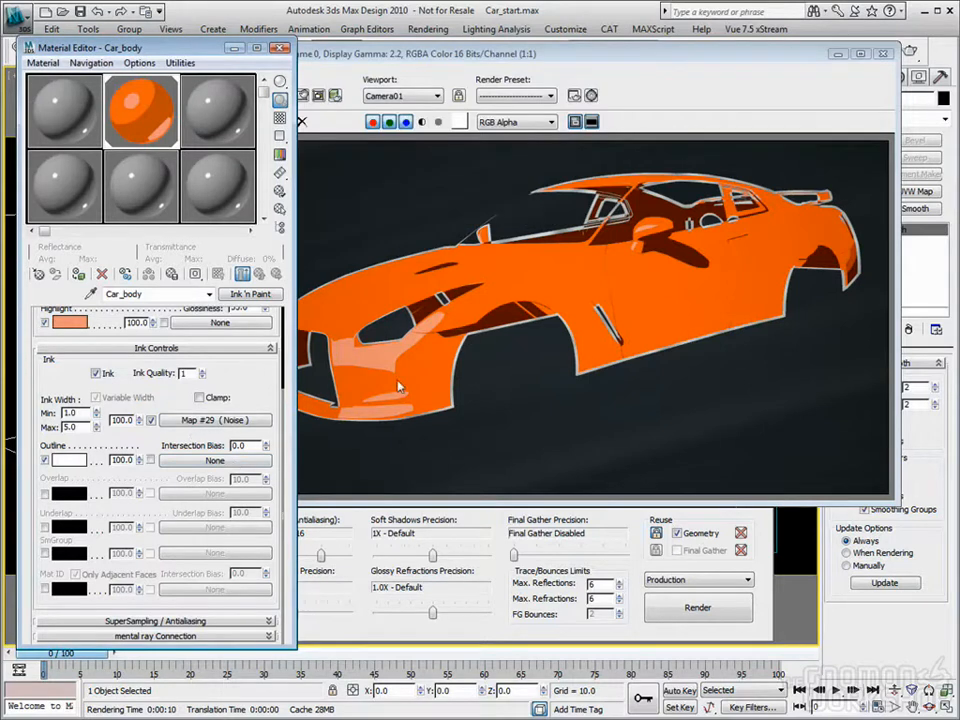
{"action": "left_click", "coordinate": [716, 616]}
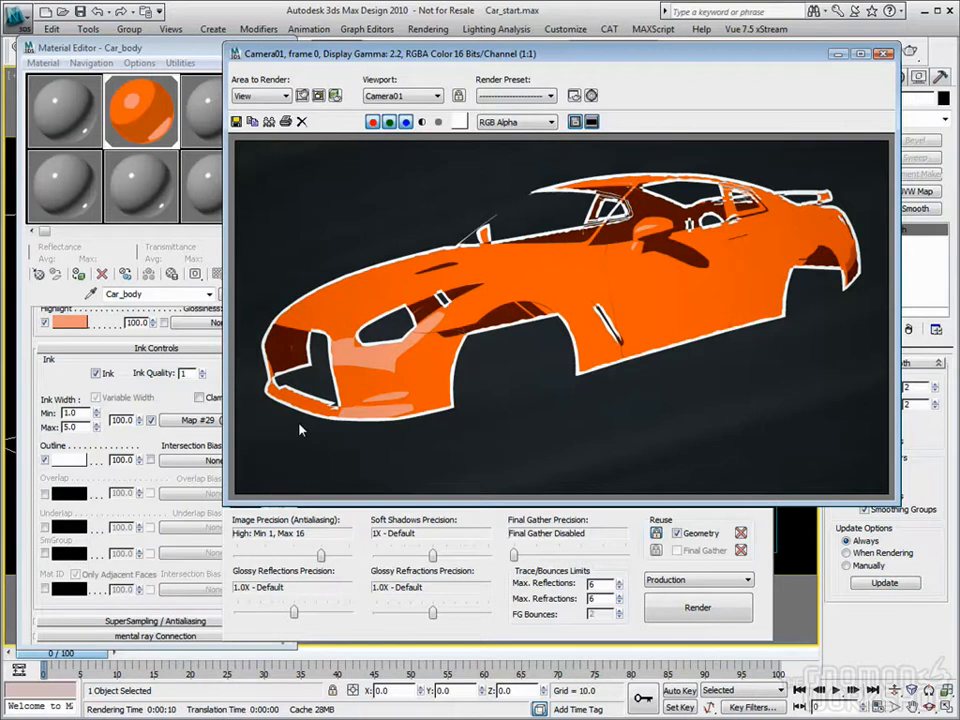
Step: Remove the Noise map from the Ink Width slot of the Car_body material
{"action": "left_click", "coordinate": [199, 434]}
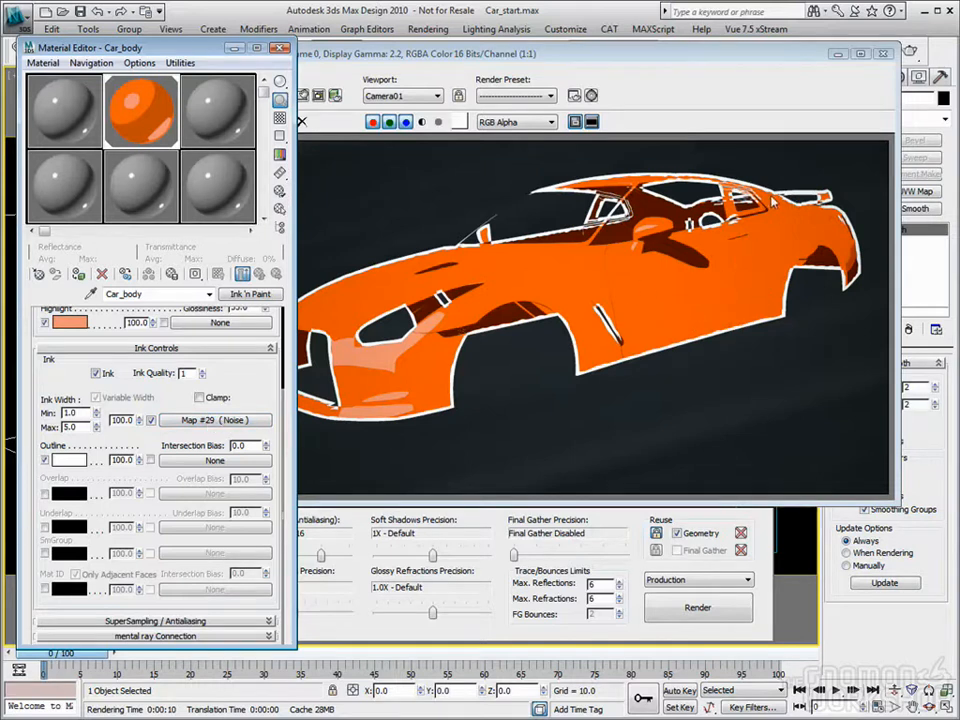
{"action": "left_click", "coordinate": [150, 420]}
{"action": "right_click", "coordinate": [198, 420]}
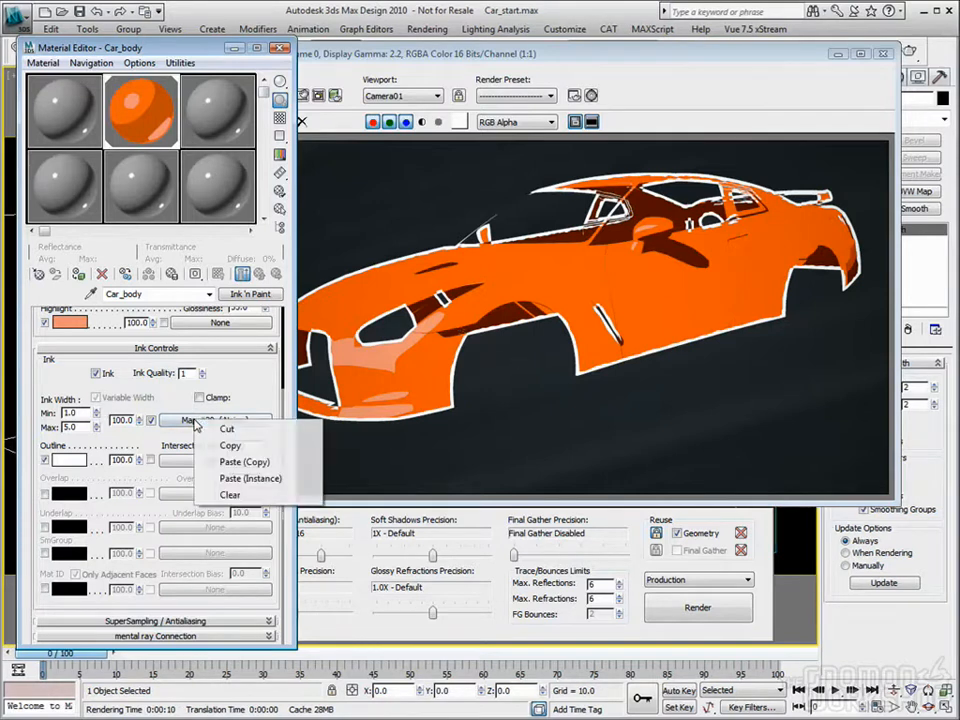
{"action": "left_click", "coordinate": [228, 428]}
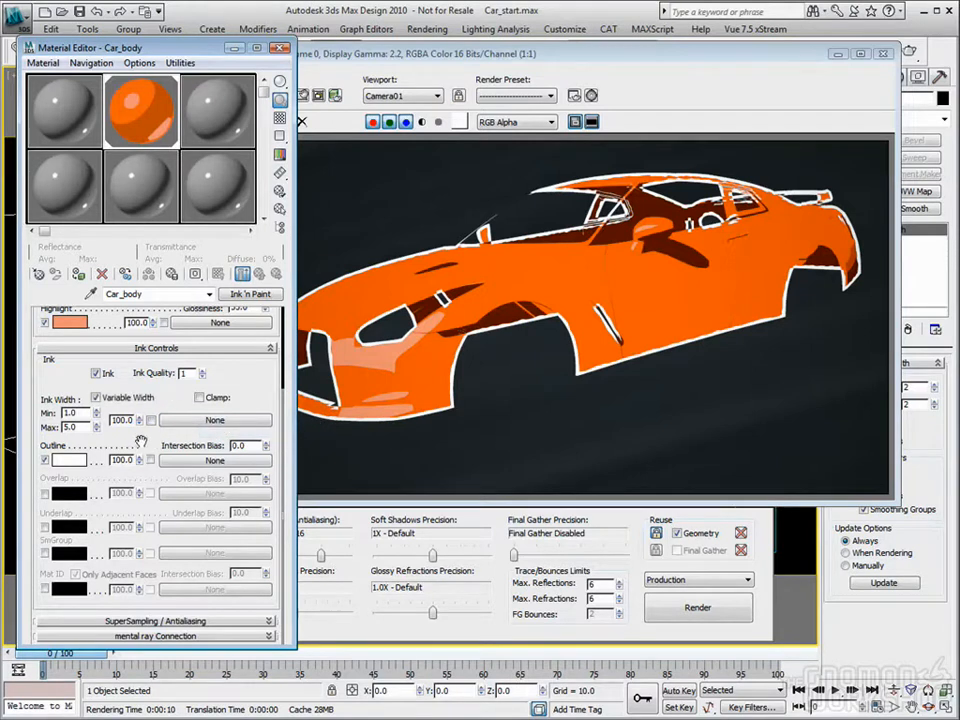
Step: Set the Outline ink color back to black
{"action": "left_click", "coordinate": [70, 460]}
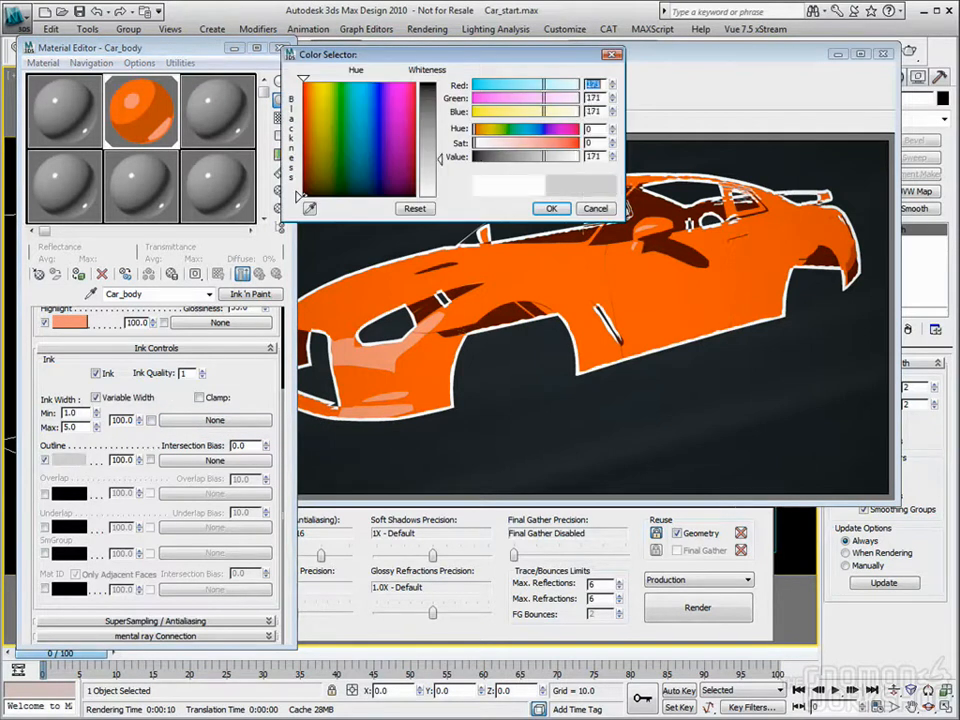
{"action": "left_click_drag", "start_coordinate": [440, 193], "coordinate": [447, 88]}
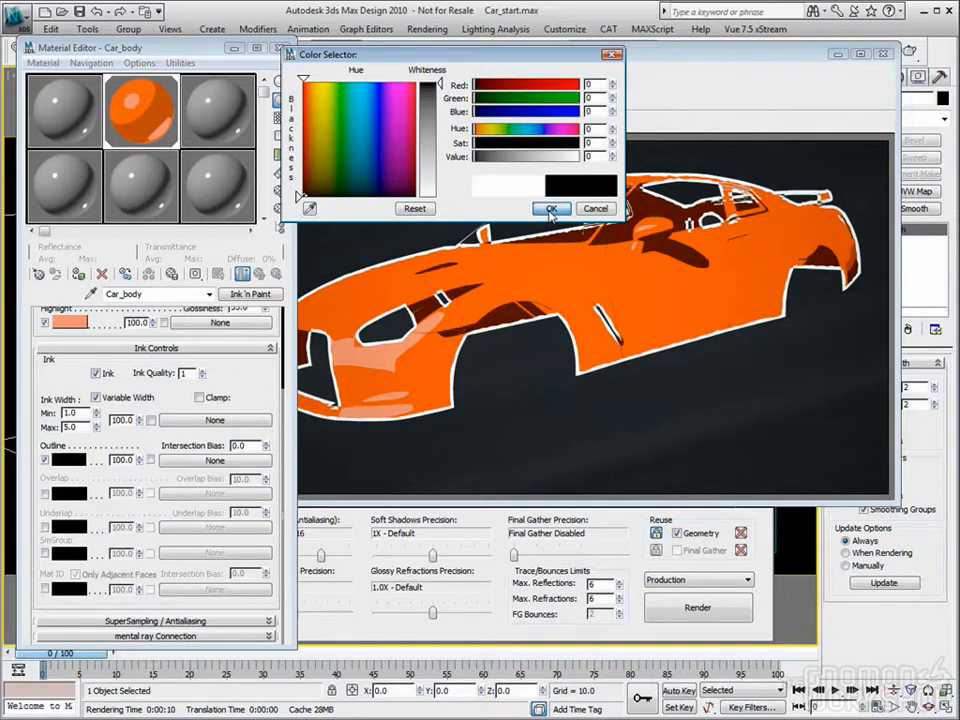
{"action": "left_click", "coordinate": [551, 208]}
Step: Set the ink width to a minimum of 1.5 and a maximum of 3.0, and render the car
{"action": "left_click_drag", "start_coordinate": [80, 412], "coordinate": [12, 420]}
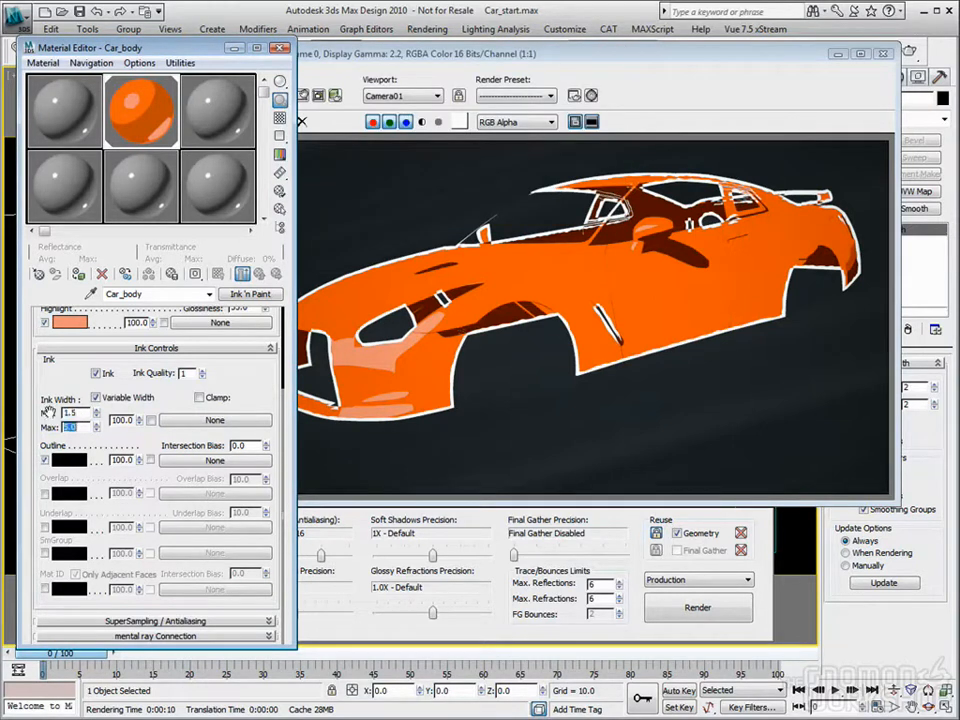
{"action": "type", "text": "3.0"}
{"action": "key", "text": "shift+q"}
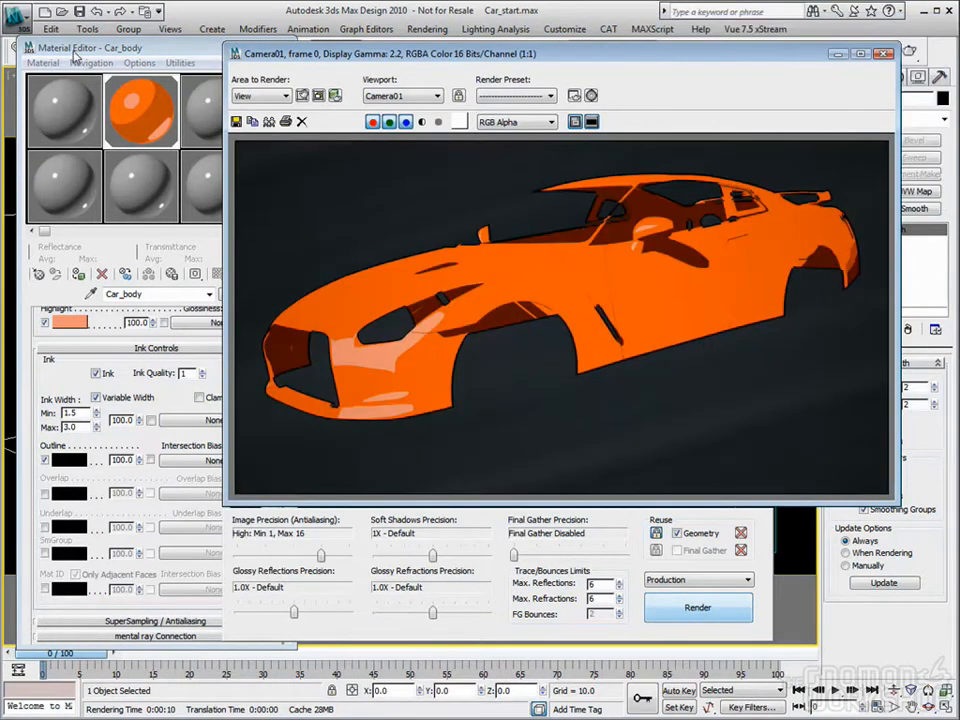
Step: Enable the Overlap ink component of the Car_body material and render the car
{"action": "left_click", "coordinate": [143, 48]}
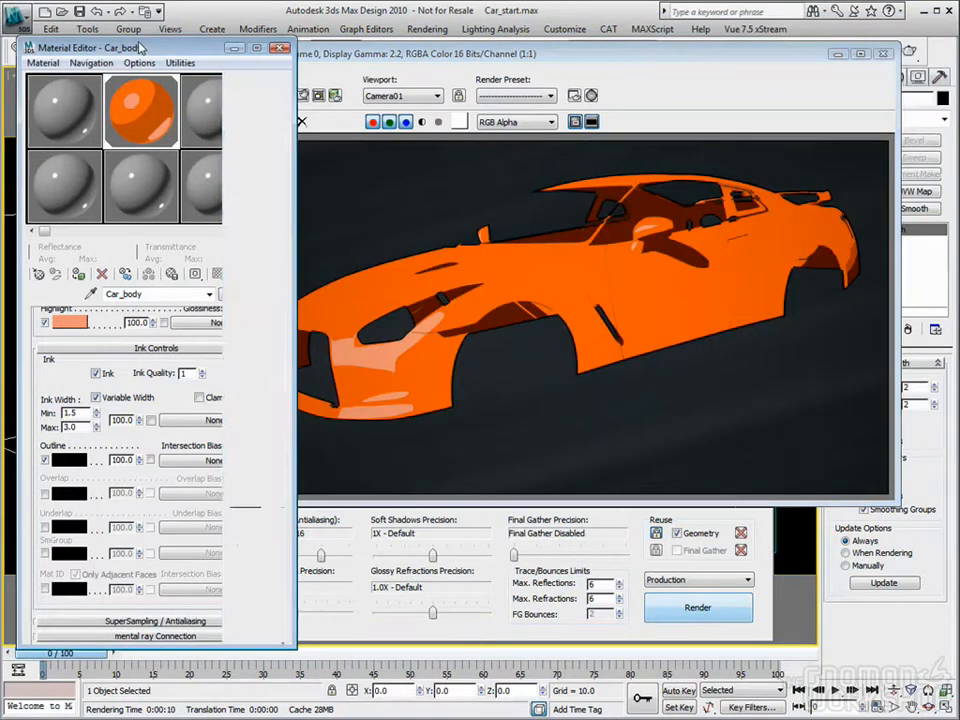
{"action": "left_click", "coordinate": [45, 493]}
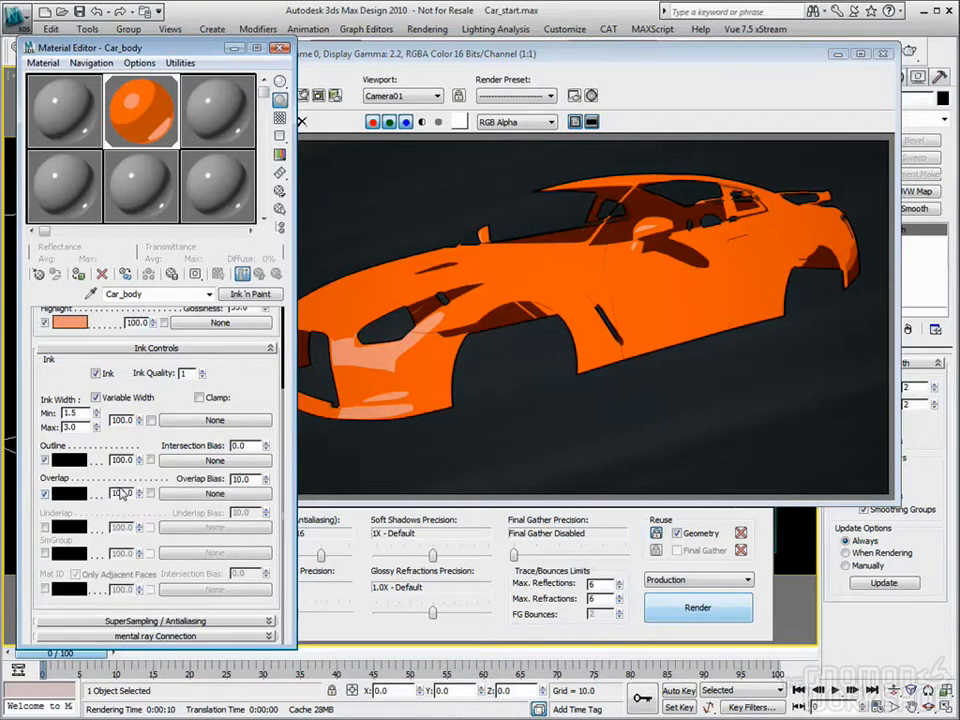
{"action": "left_click", "coordinate": [694, 606]}
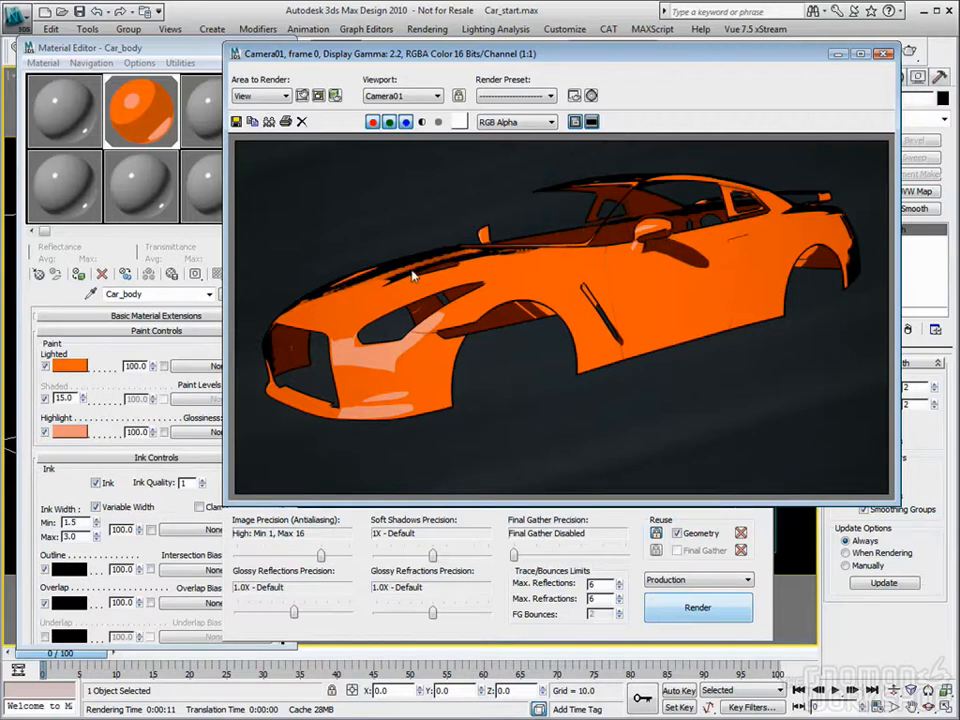
Step: Raise the Overlap Bias to 25 and render the car
{"action": "left_click", "coordinate": [50, 371]}
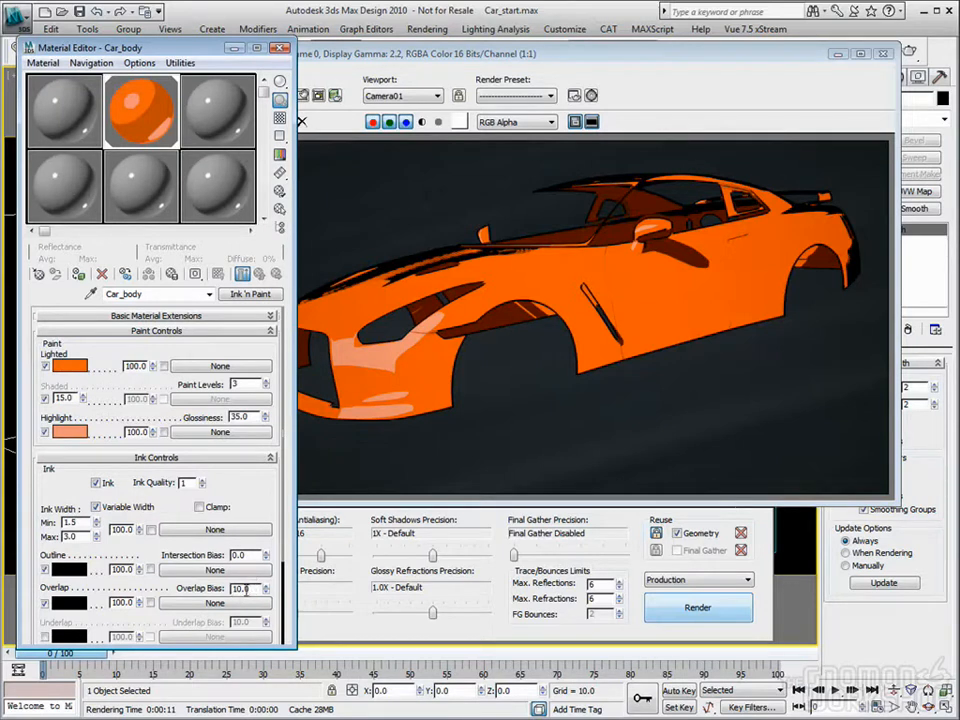
{"action": "left_click_drag", "start_coordinate": [265, 595], "coordinate": [262, 480]}
{"action": "left_click_drag", "start_coordinate": [251, 589], "coordinate": [190, 590]}
{"action": "type", "text": "25"}
{"action": "key", "text": "Return"}
{"action": "left_click", "coordinate": [685, 614]}
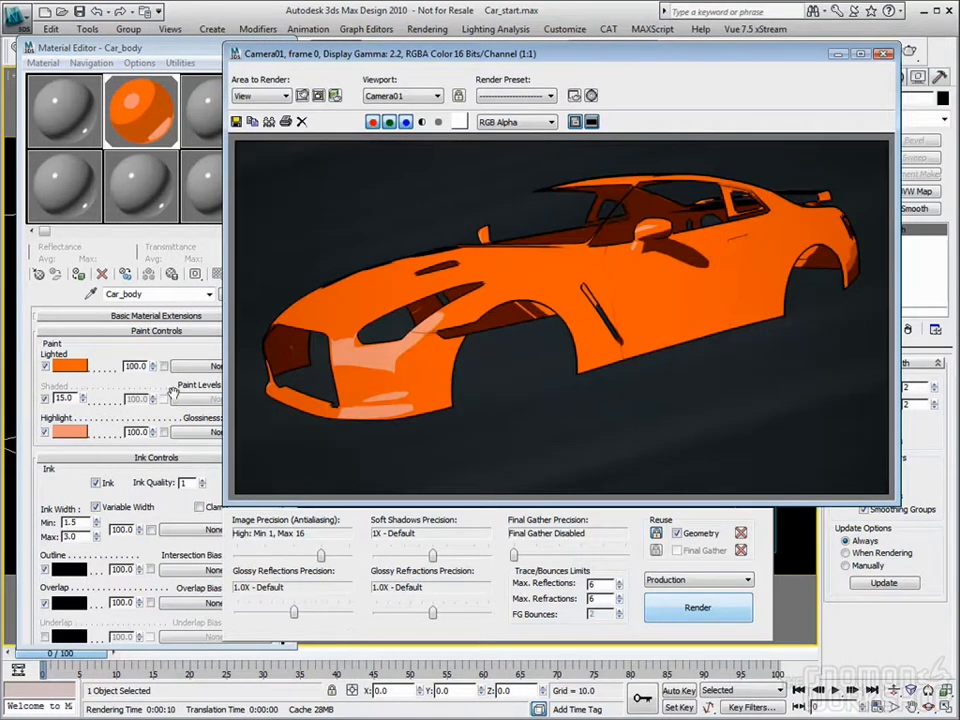
Step: Set the Overlap Bias to 30.0 and render the car again
{"action": "left_click", "coordinate": [66, 492]}
{"action": "double_click", "coordinate": [252, 589]}
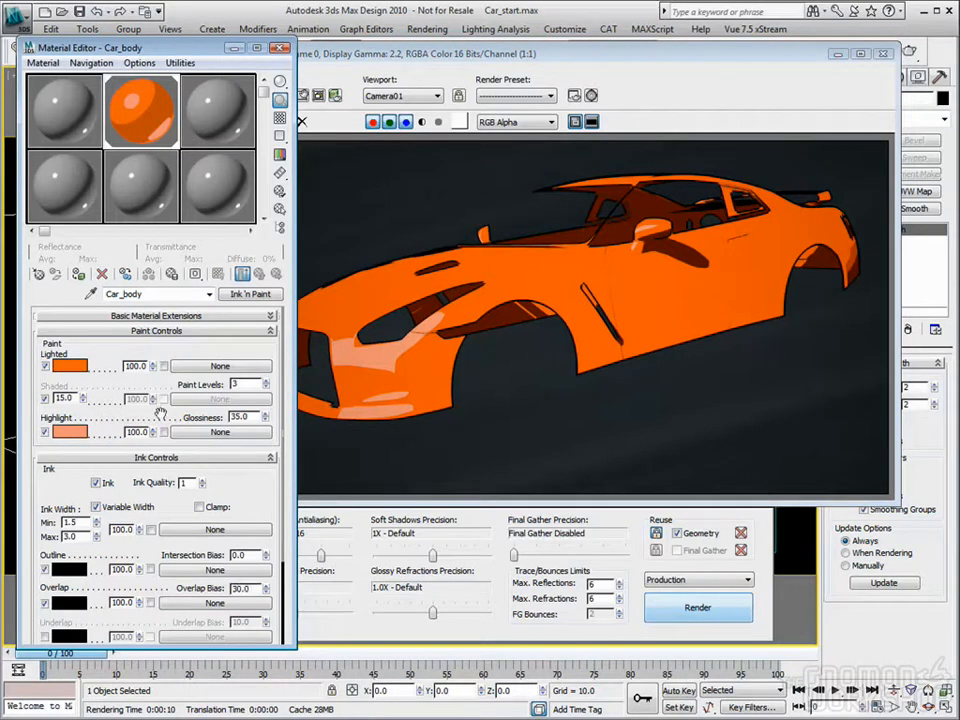
{"action": "left_click", "coordinate": [698, 609]}
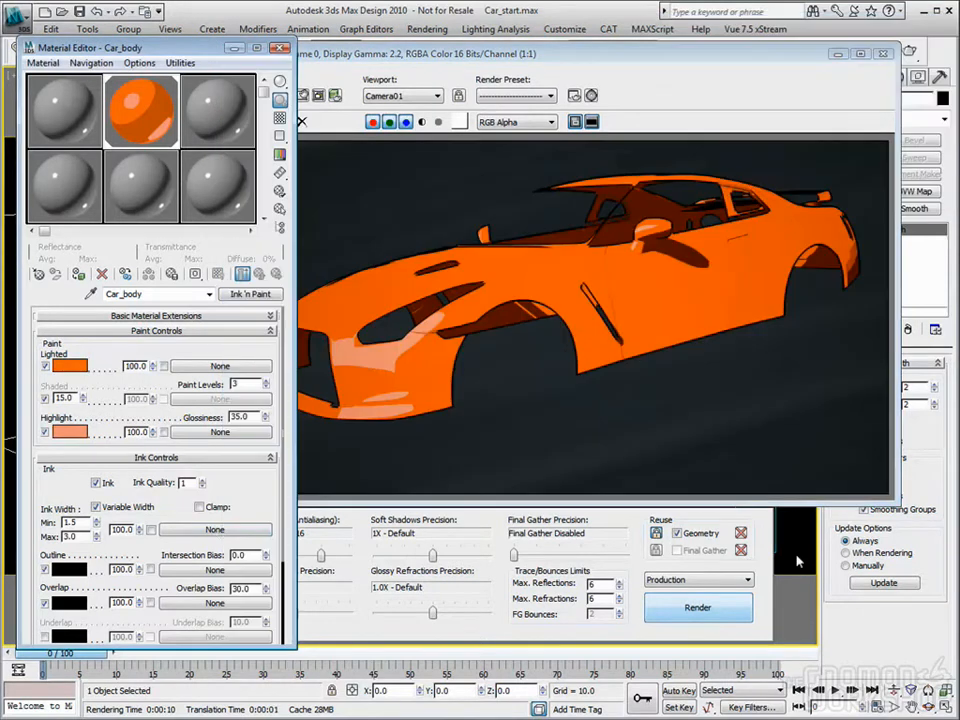
Step: Change the Overlap ink color to a golden yellow (RGB 215, 147, 0) and render the car
{"action": "left_click_drag", "start_coordinate": [265, 506], "coordinate": [265, 494]}
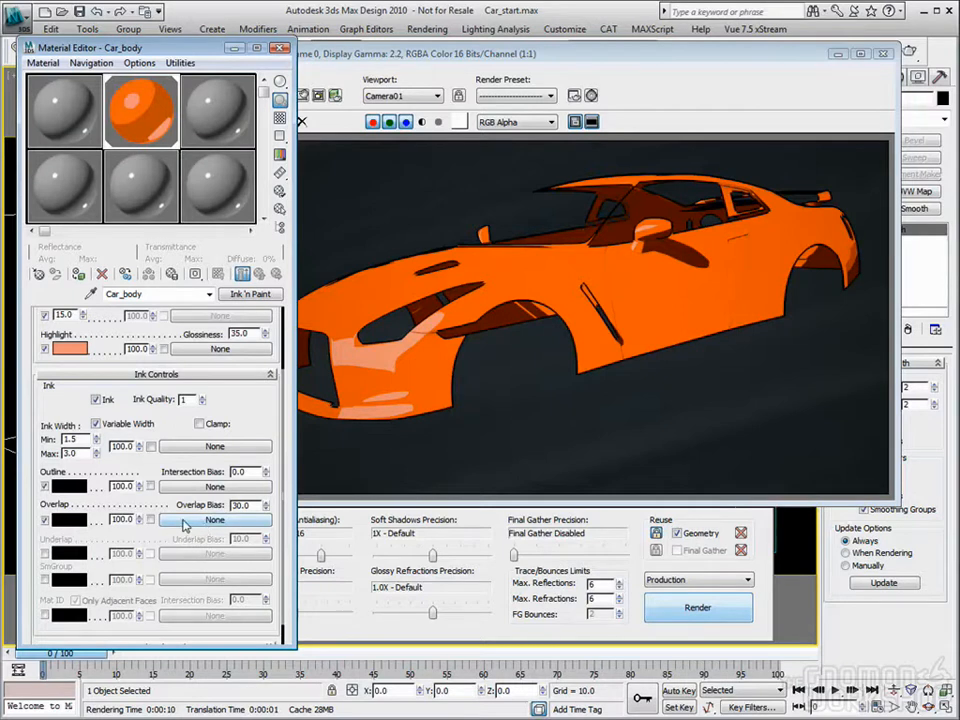
{"action": "left_click", "coordinate": [70, 519]}
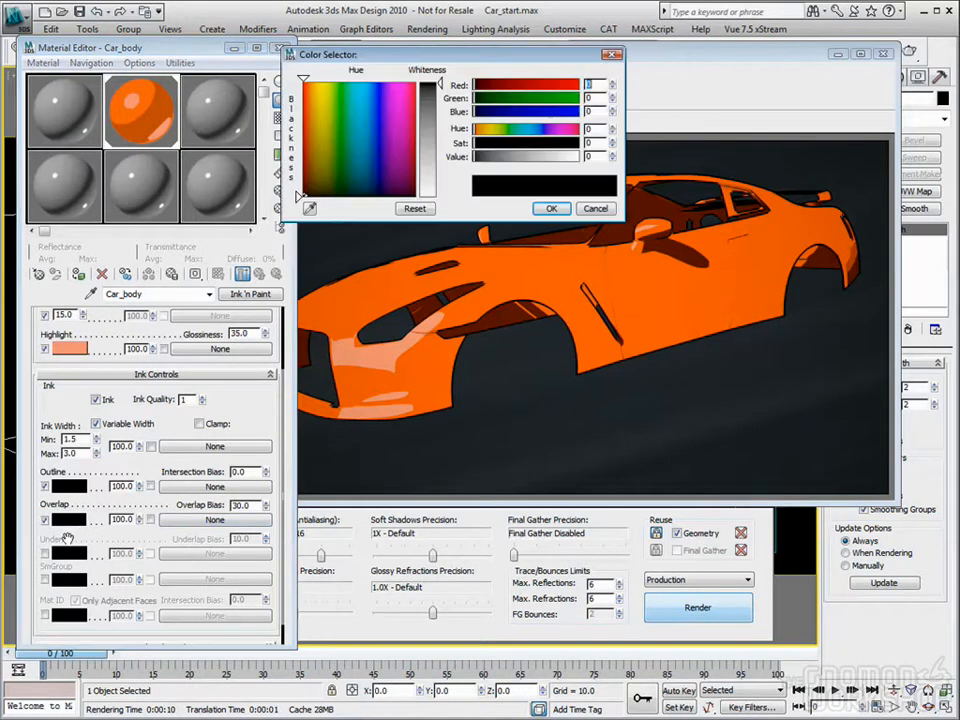
{"action": "left_click_drag", "start_coordinate": [316, 122], "coordinate": [317, 101]}
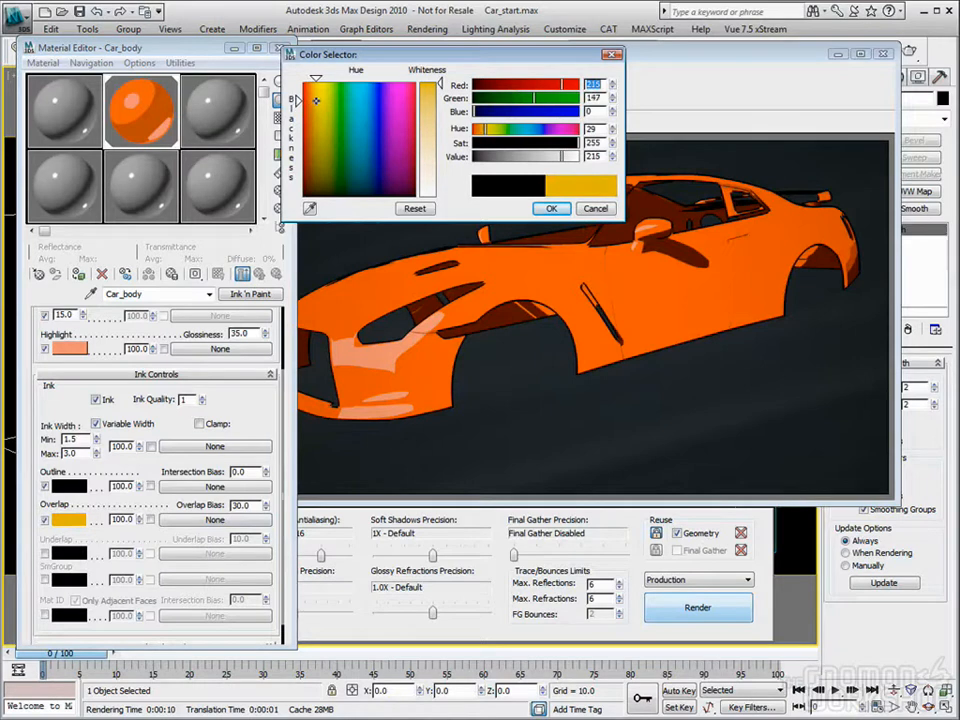
{"action": "left_click", "coordinate": [551, 208]}
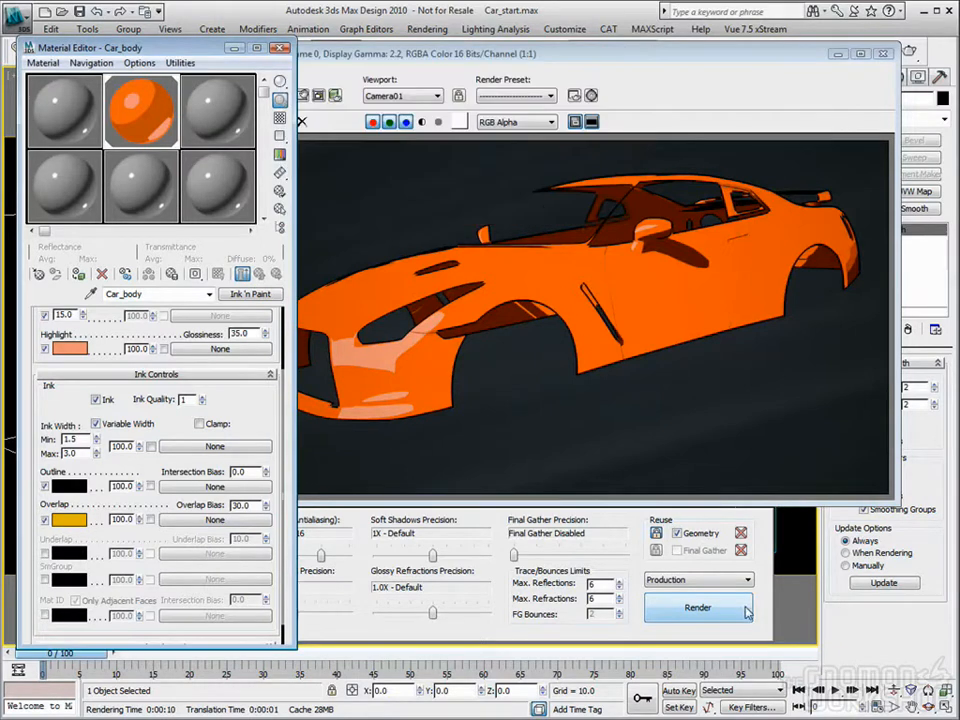
{"action": "left_click", "coordinate": [707, 612]}
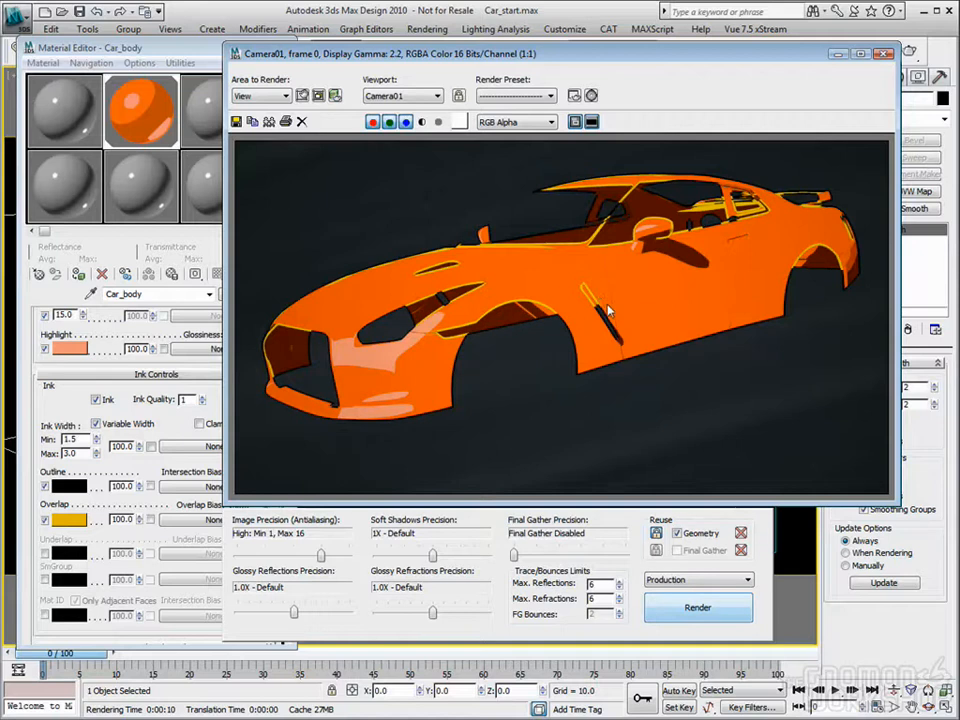
Step: Change the Overlap ink color to a very dark gray of about RGB 10, 10, 10
{"action": "left_click", "coordinate": [70, 520]}
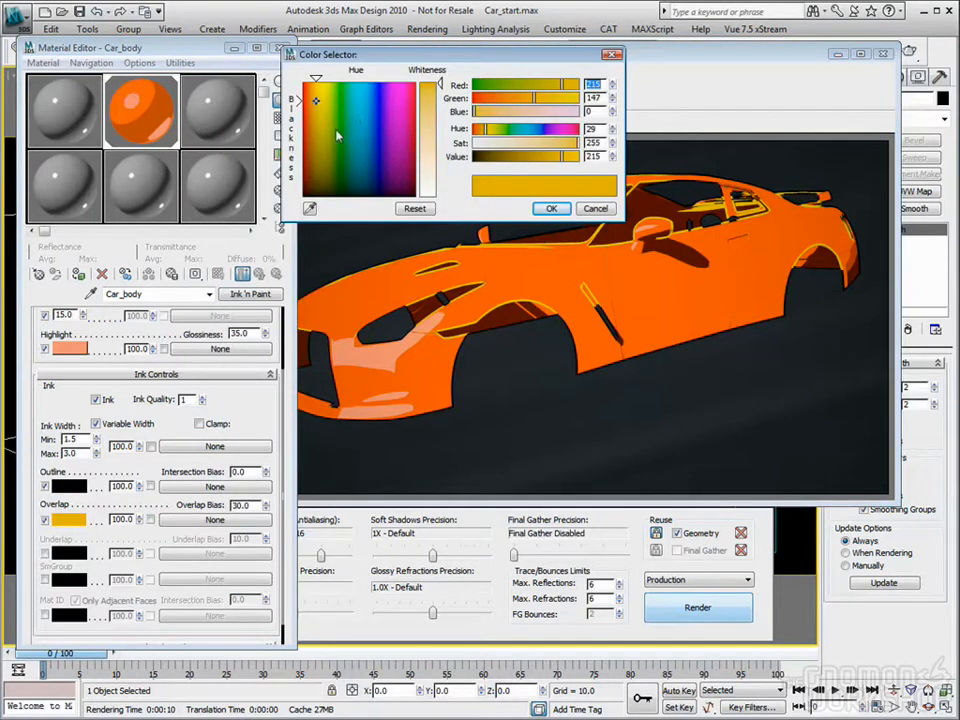
{"action": "left_click_drag", "start_coordinate": [299, 101], "coordinate": [298, 197]}
{"action": "left_click_drag", "start_coordinate": [440, 83], "coordinate": [440, 88]}
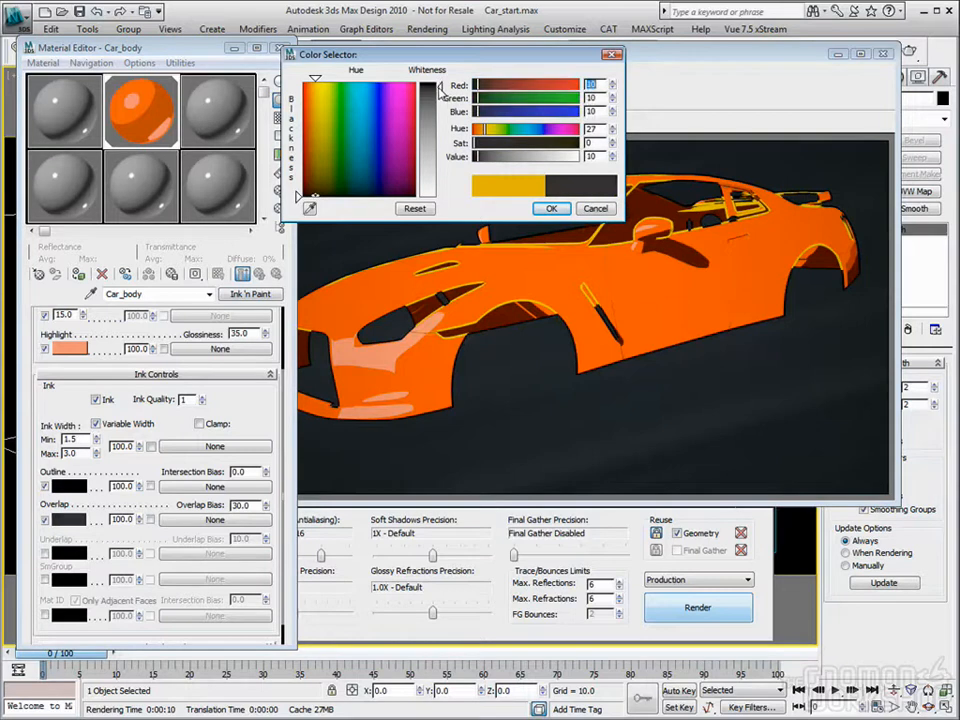
{"action": "left_click", "coordinate": [312, 196]}
{"action": "left_click", "coordinate": [551, 208]}
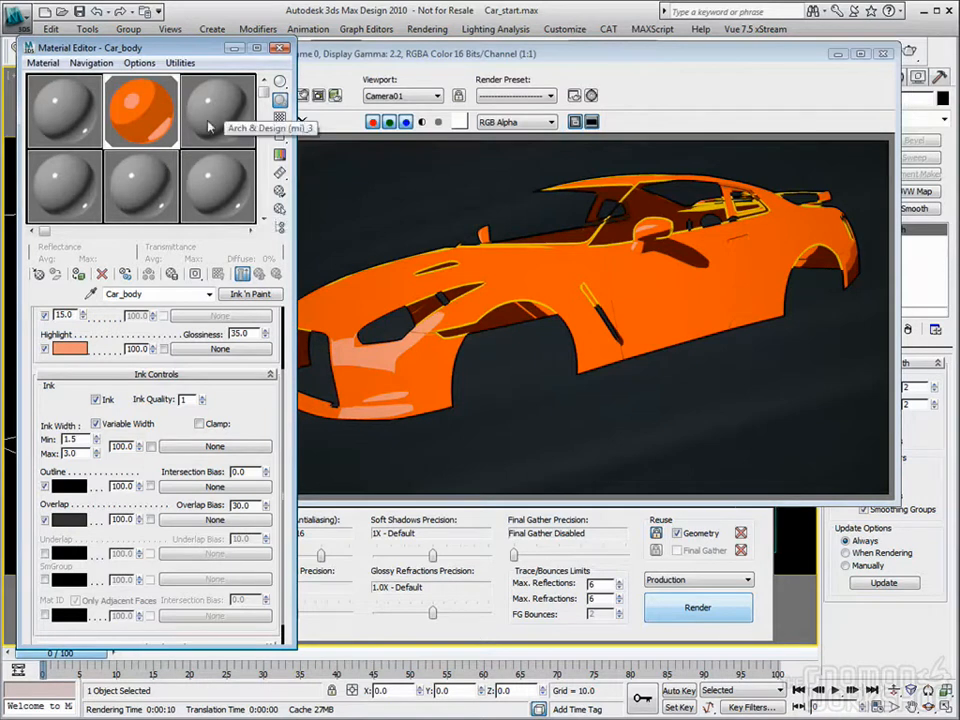
Step: Render the car with the 2-Sided option of the Car_body material disabled, and re-enable the option
{"action": "left_click_drag", "start_coordinate": [190, 312], "coordinate": [195, 368]}
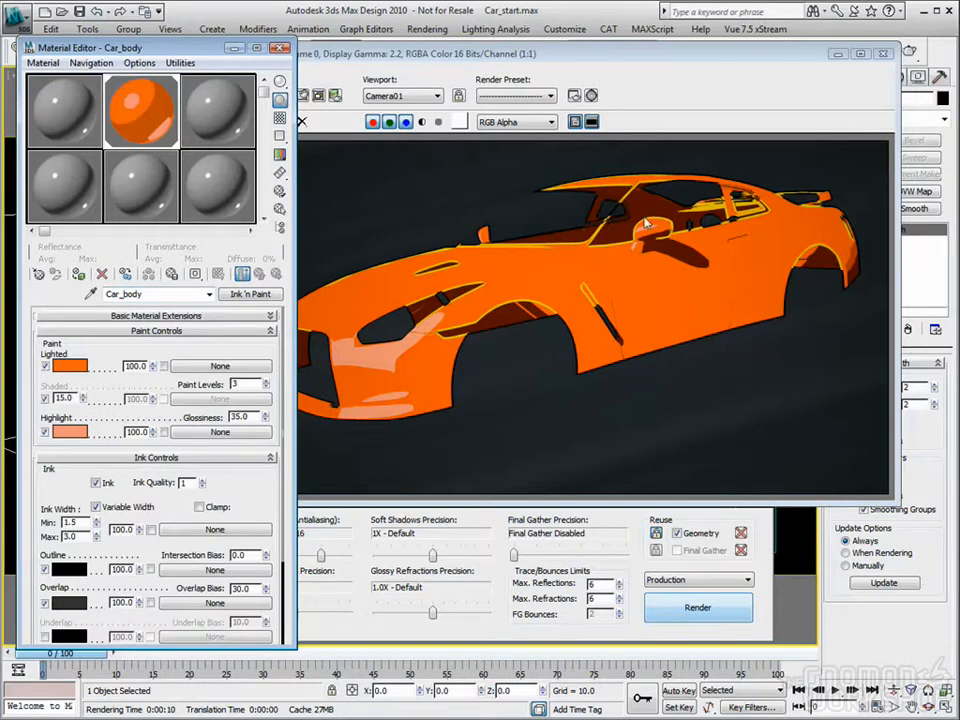
{"action": "left_click", "coordinate": [245, 317]}
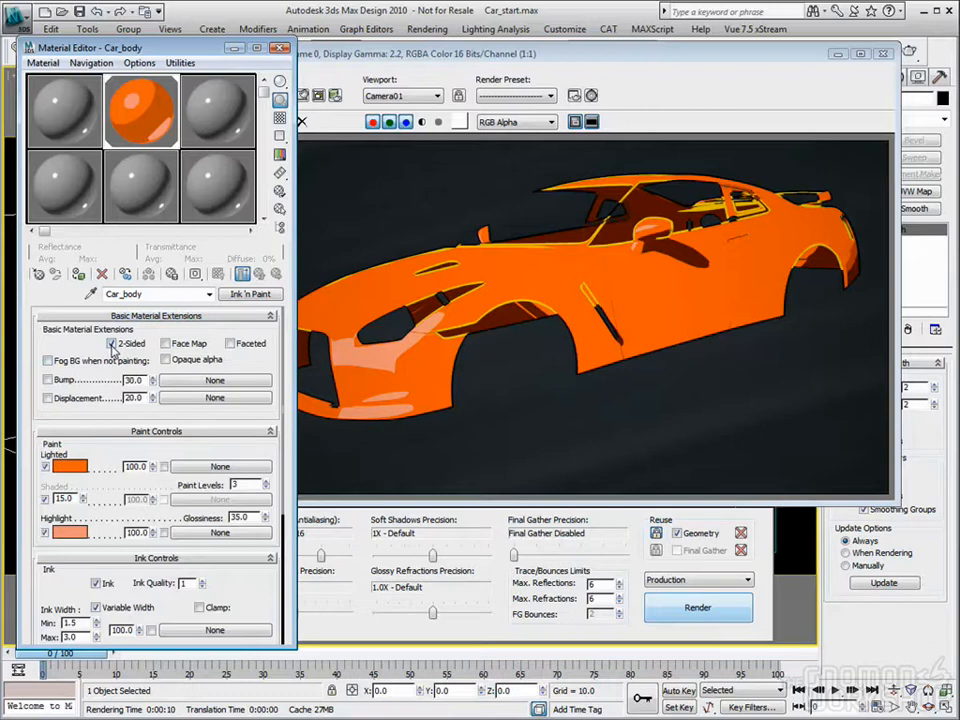
{"action": "left_click", "coordinate": [112, 343]}
{"action": "left_click", "coordinate": [698, 607]}
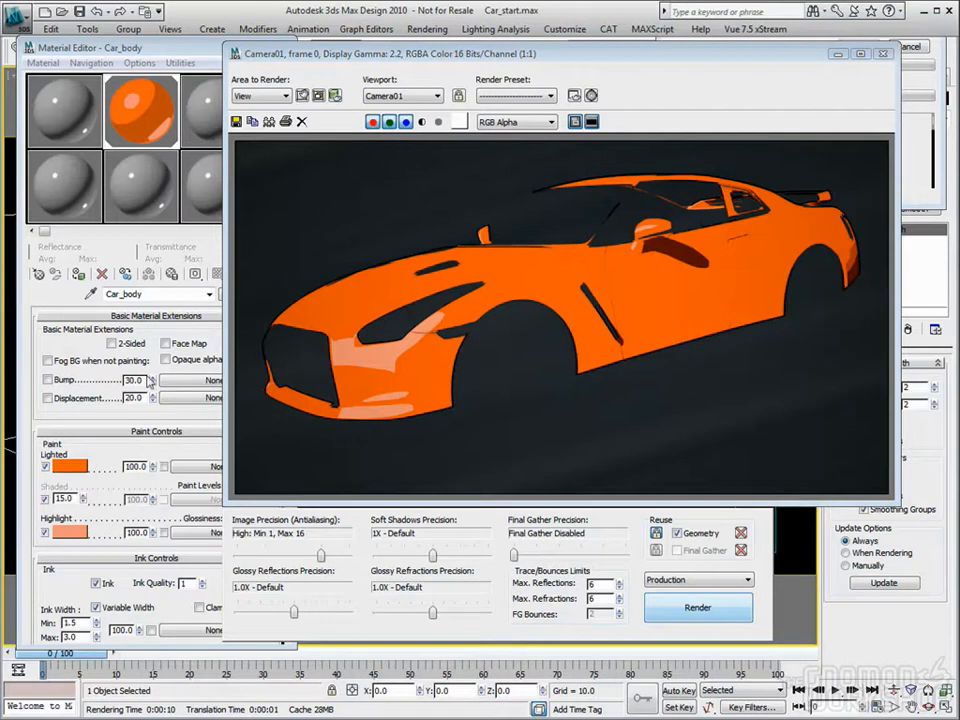
{"action": "left_click", "coordinate": [111, 344]}
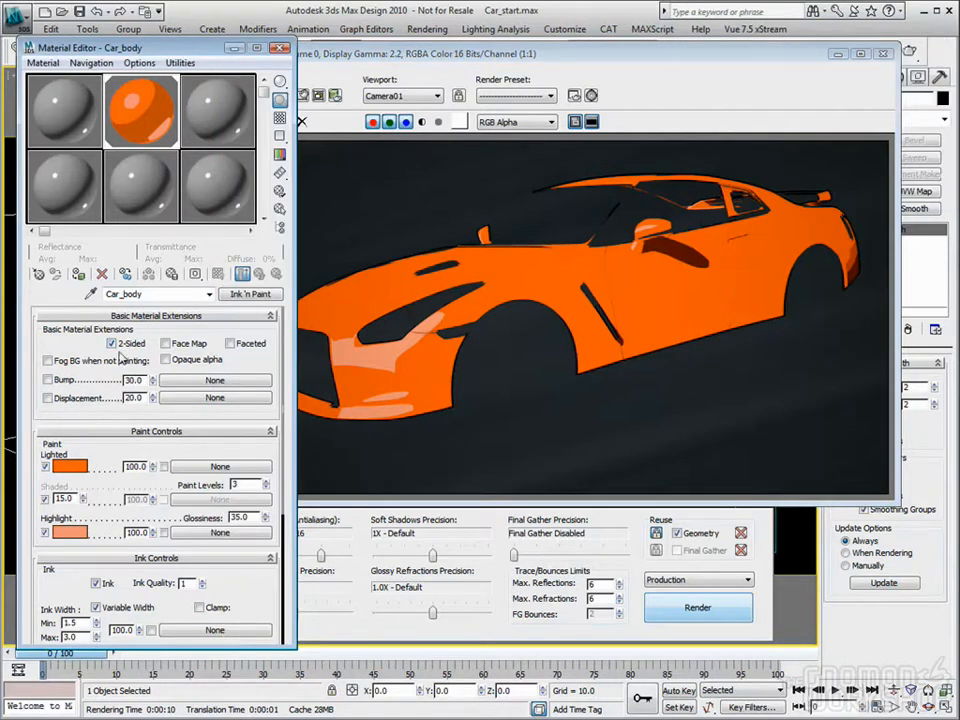
{"action": "left_click", "coordinate": [268, 318]}
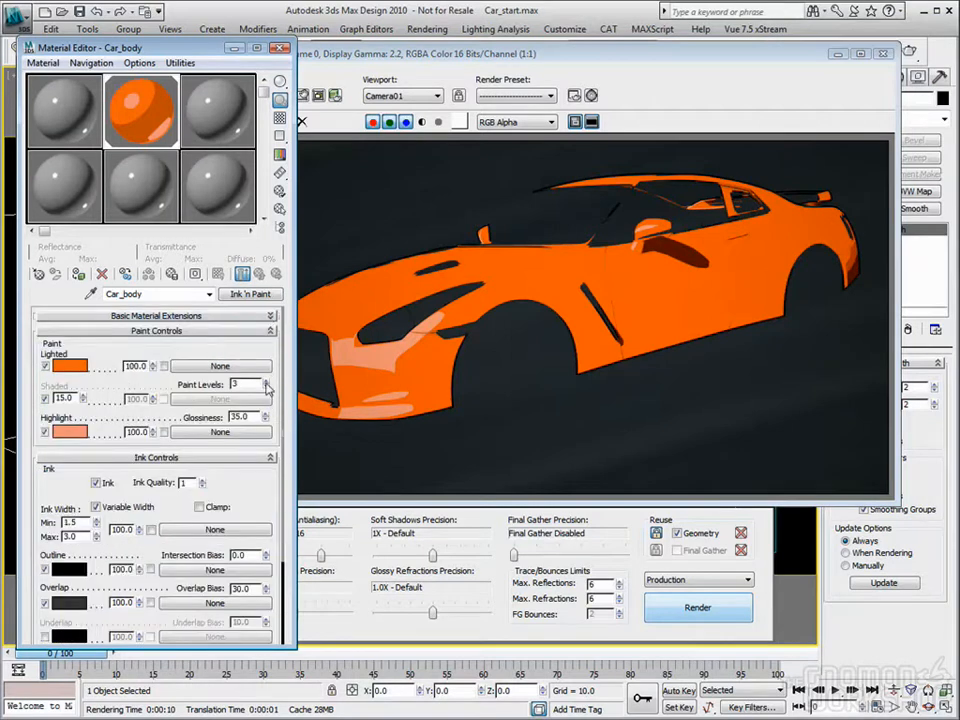
Step: Enable the Underlap ink of the Car_body material, change its color to green and render the car
{"action": "scroll", "coordinate": [265, 380], "scroll_direction": "down", "scroll_amount": 5}
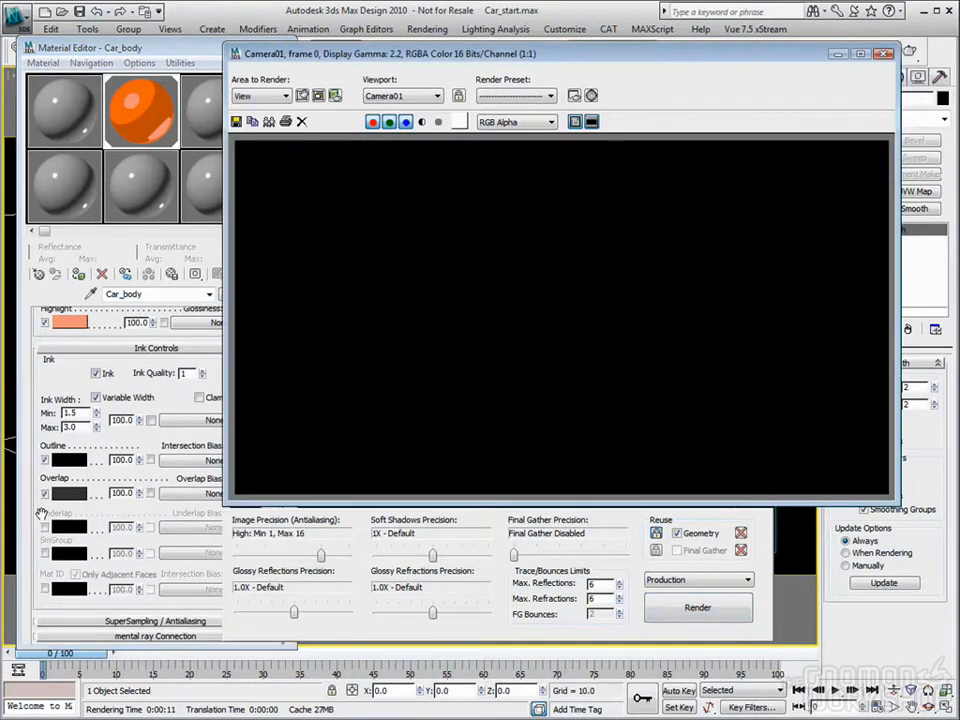
{"action": "left_click", "coordinate": [64, 513]}
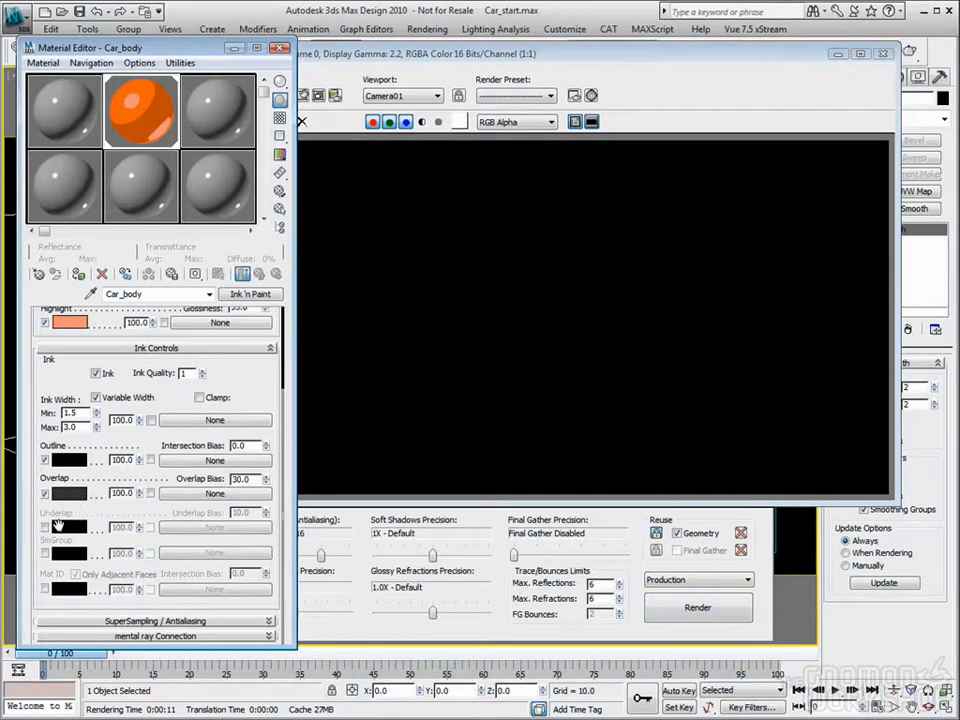
{"action": "left_click", "coordinate": [44, 527]}
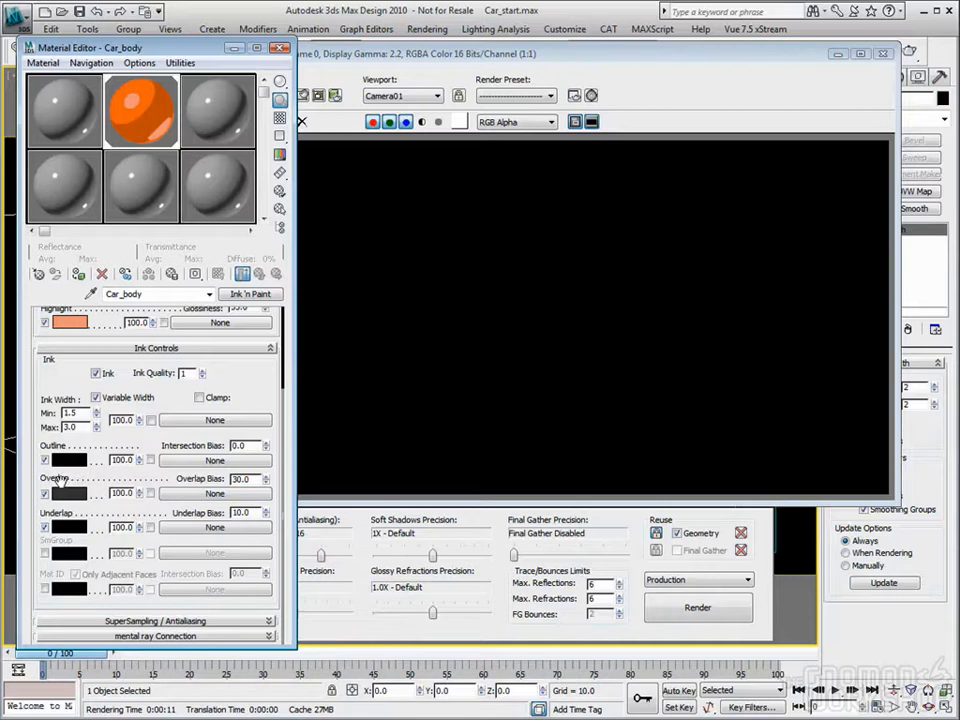
{"action": "left_click", "coordinate": [68, 527]}
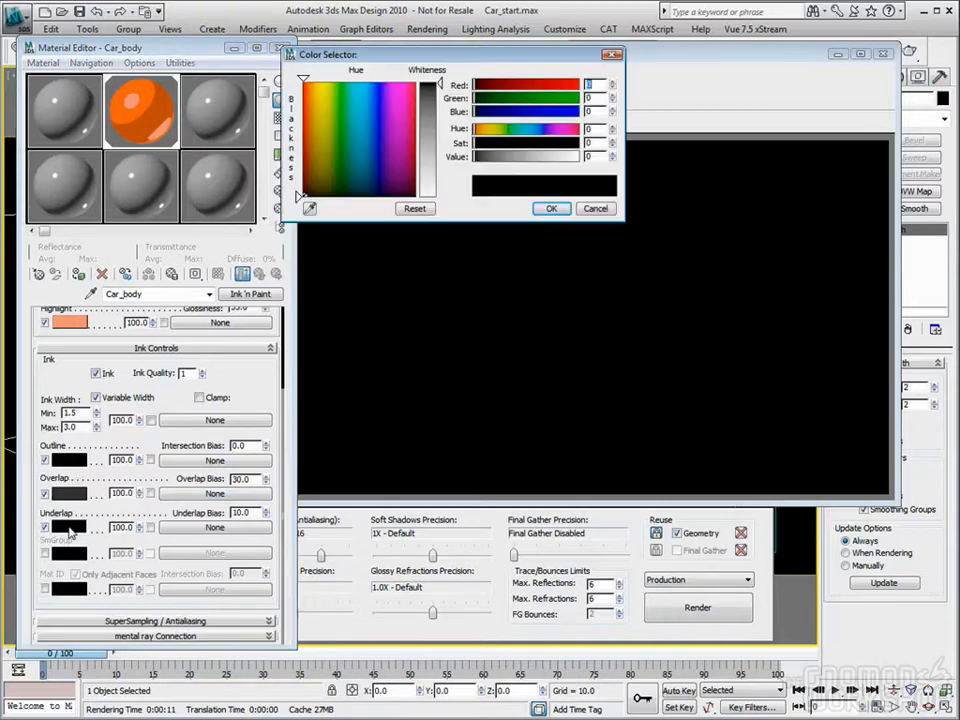
{"action": "left_click", "coordinate": [333, 100]}
{"action": "left_click", "coordinate": [551, 208]}
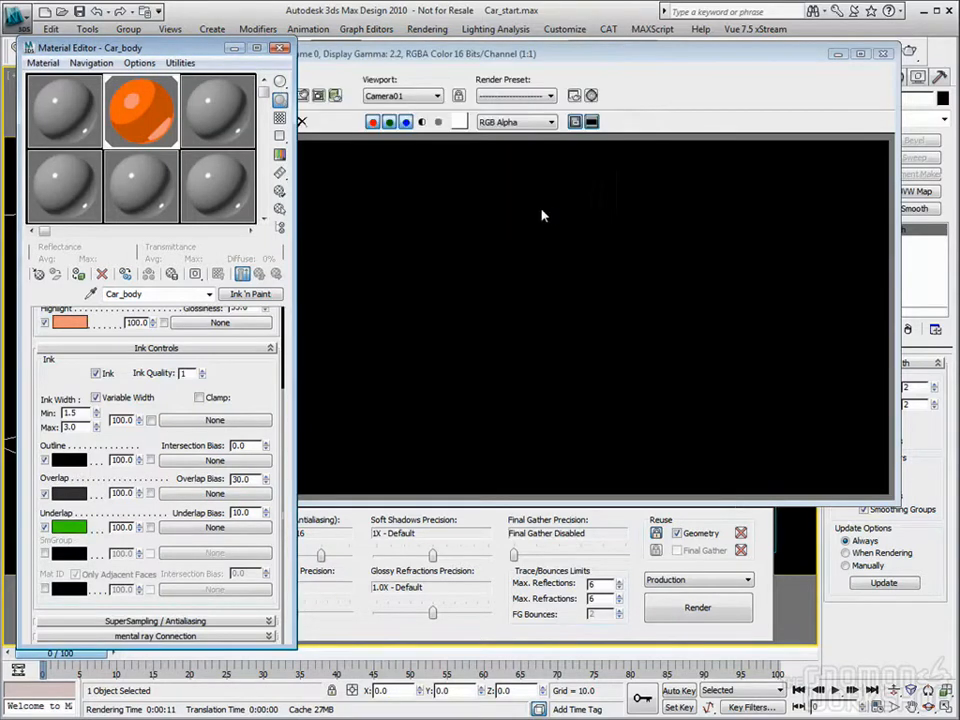
{"action": "left_click", "coordinate": [697, 604]}
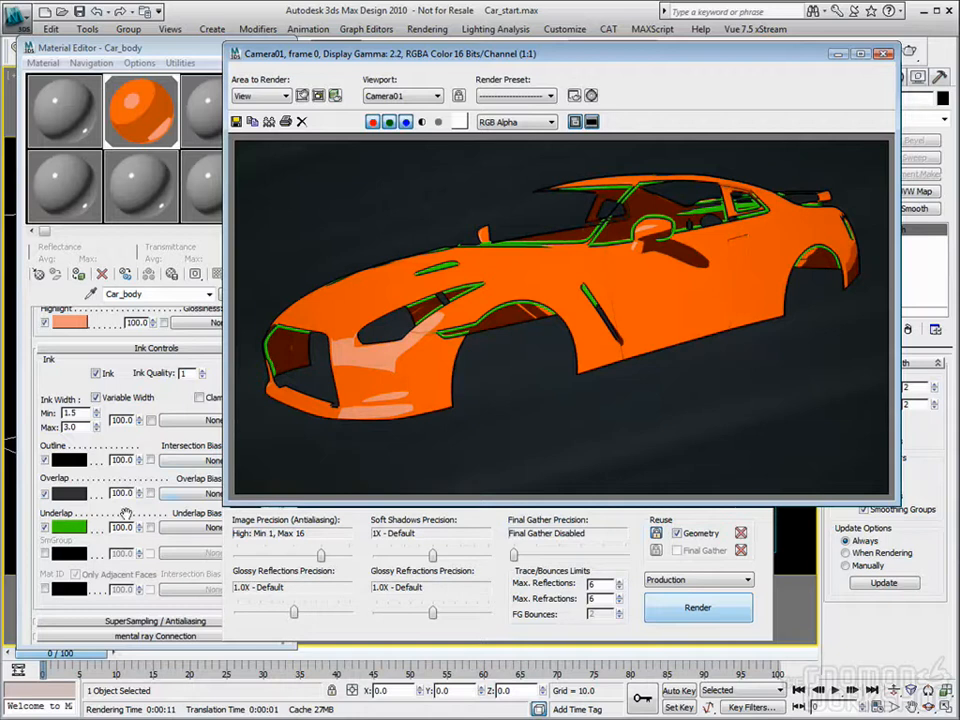
Step: Set the Underlap ink color back to black and disable the Underlap ink
{"action": "left_click", "coordinate": [66, 529]}
{"action": "left_click", "coordinate": [363, 136]}
{"action": "left_click_drag", "start_coordinate": [363, 136], "coordinate": [339, 197]}
{"action": "left_click", "coordinate": [537, 209]}
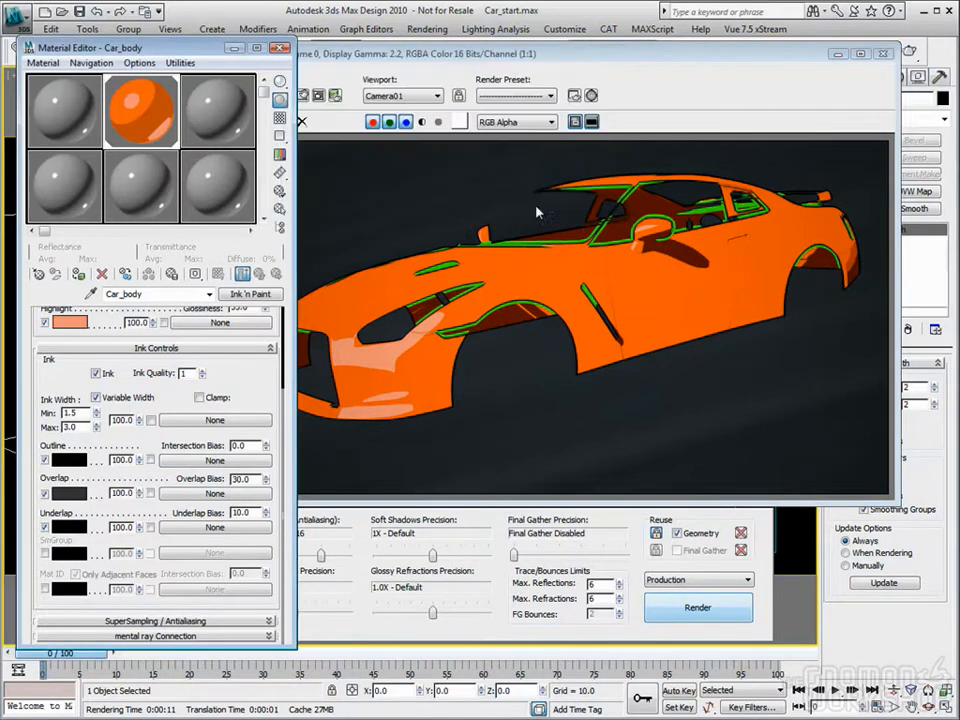
{"action": "left_click", "coordinate": [44, 527]}
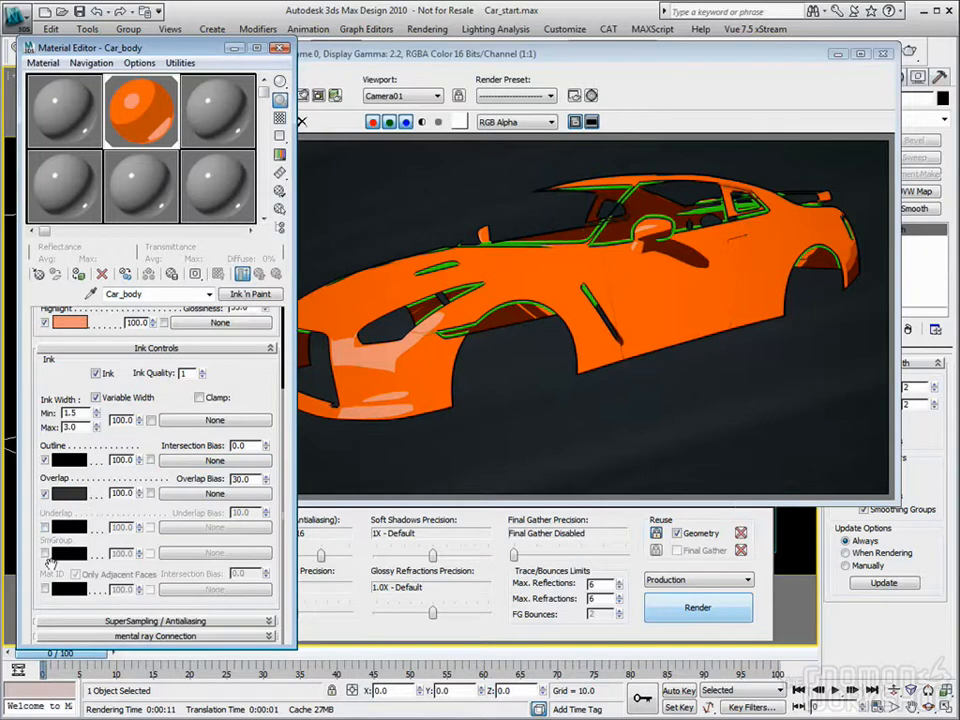
Step: Try the SmGroup and Mat ID ink options of the Car_body material, including Only Adjacent Faces, and switch them back off
{"action": "left_click", "coordinate": [44, 552]}
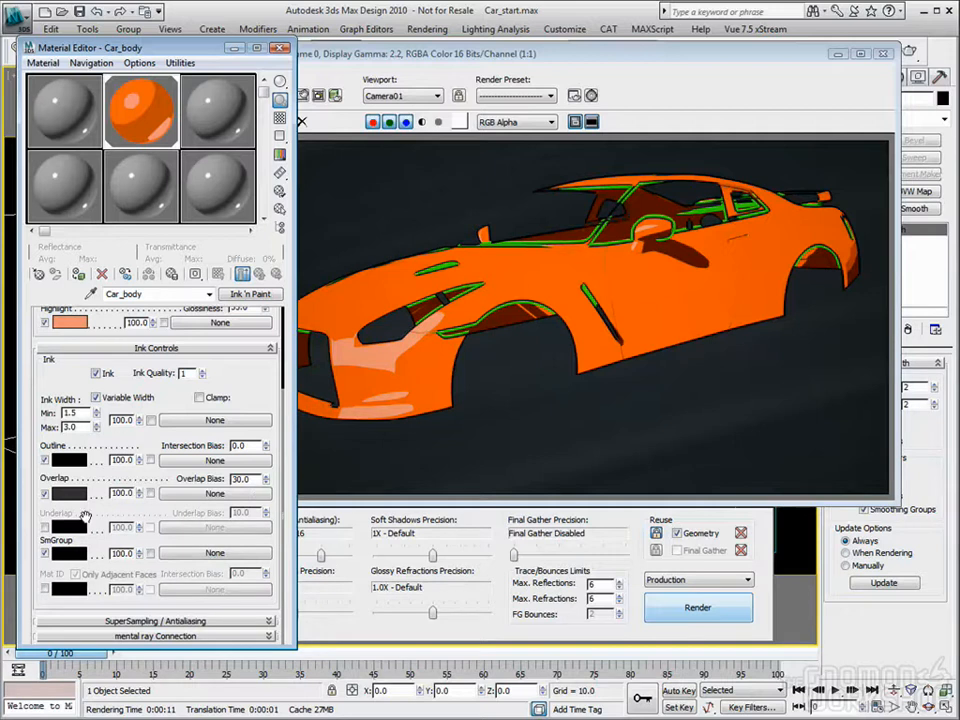
{"action": "left_click", "coordinate": [45, 553]}
{"action": "left_click", "coordinate": [45, 553]}
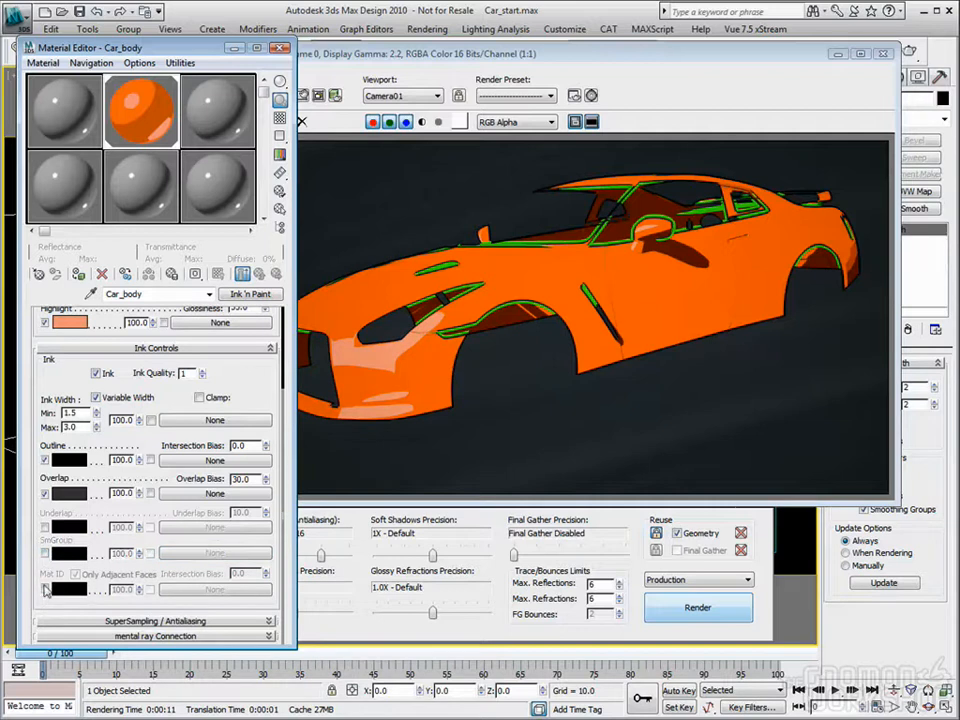
{"action": "left_click", "coordinate": [45, 574]}
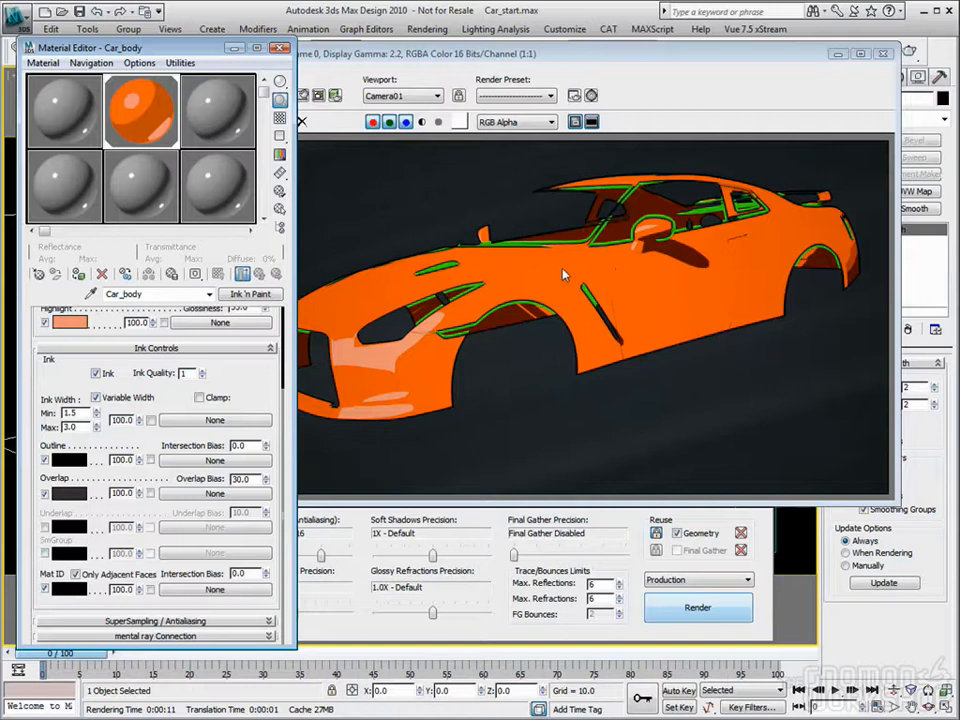
{"action": "left_click", "coordinate": [73, 576]}
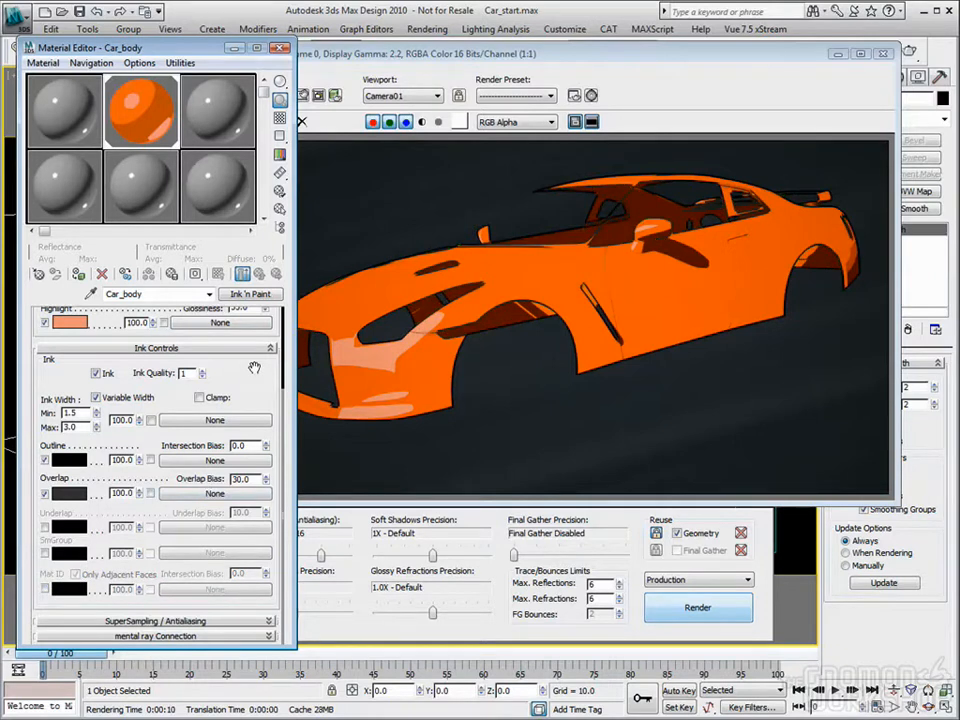
Step: Disable the Highlight paint component of the Car_body material and render the car
{"action": "scroll", "coordinate": [255, 368], "scroll_direction": "up", "scroll_amount": 3}
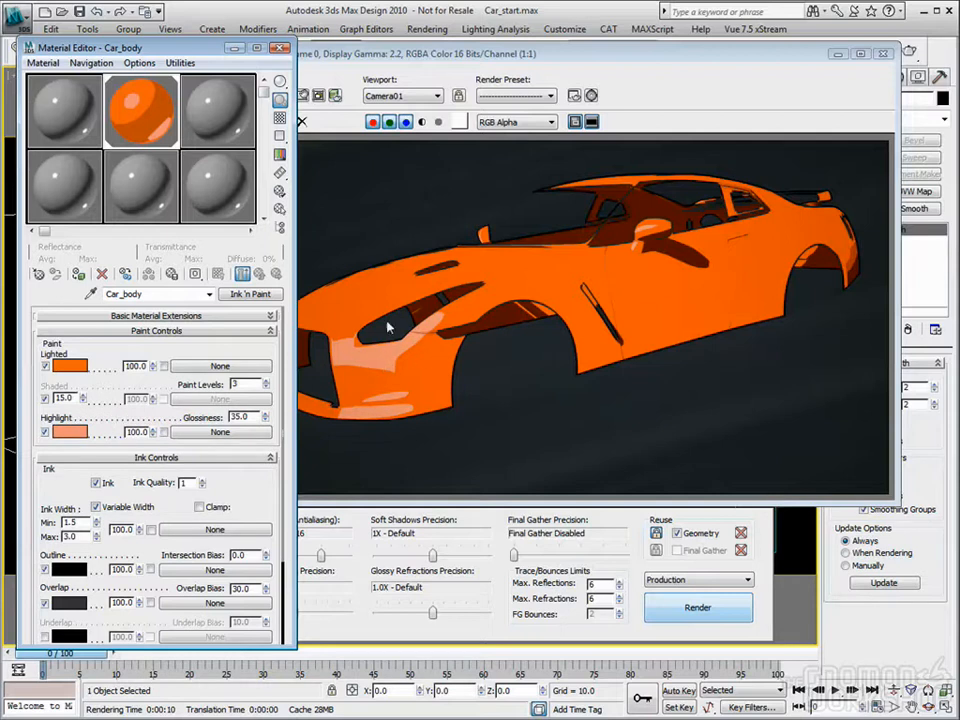
{"action": "left_click", "coordinate": [44, 432]}
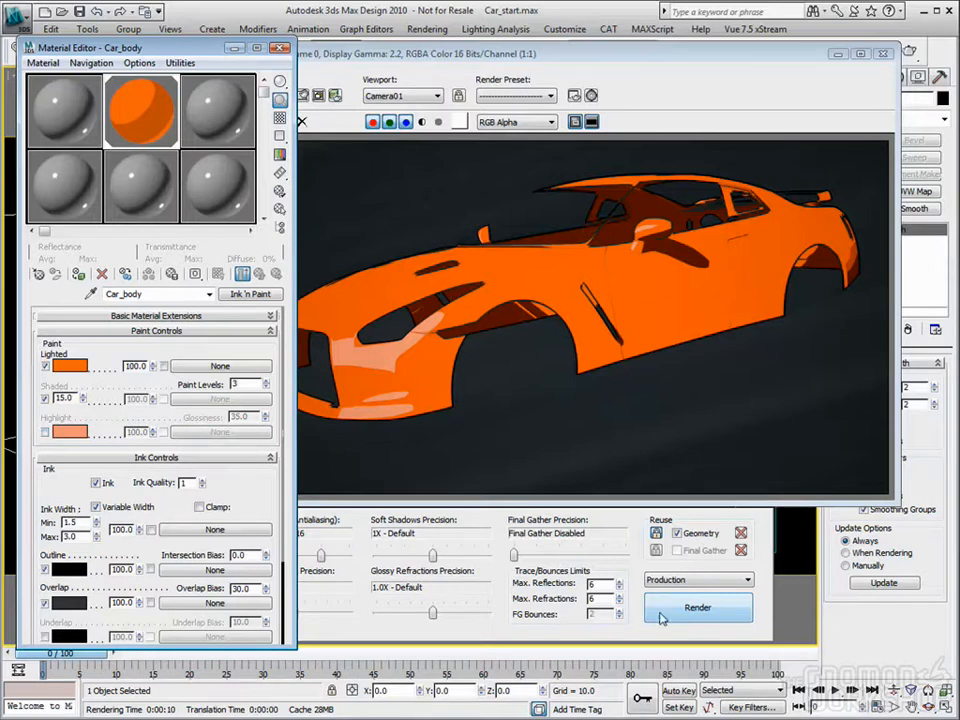
{"action": "left_click", "coordinate": [694, 607]}
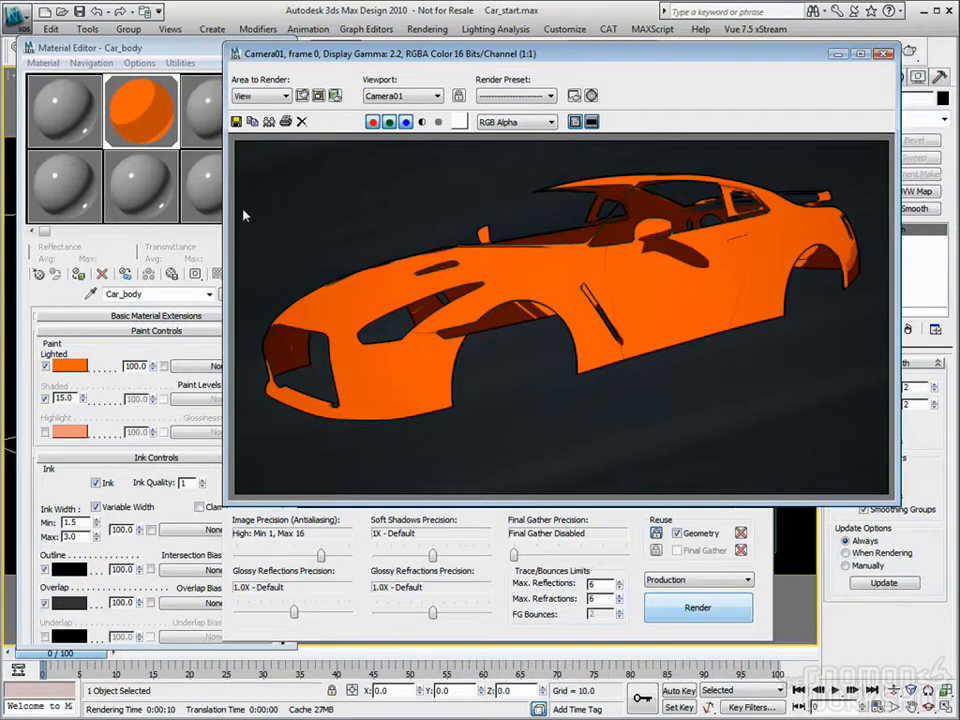
Step: Assign a Simple (contour) shader as the mental ray Contour shader of the unused Arch & Design (mi)_3 material
{"action": "left_click", "coordinate": [185, 48]}
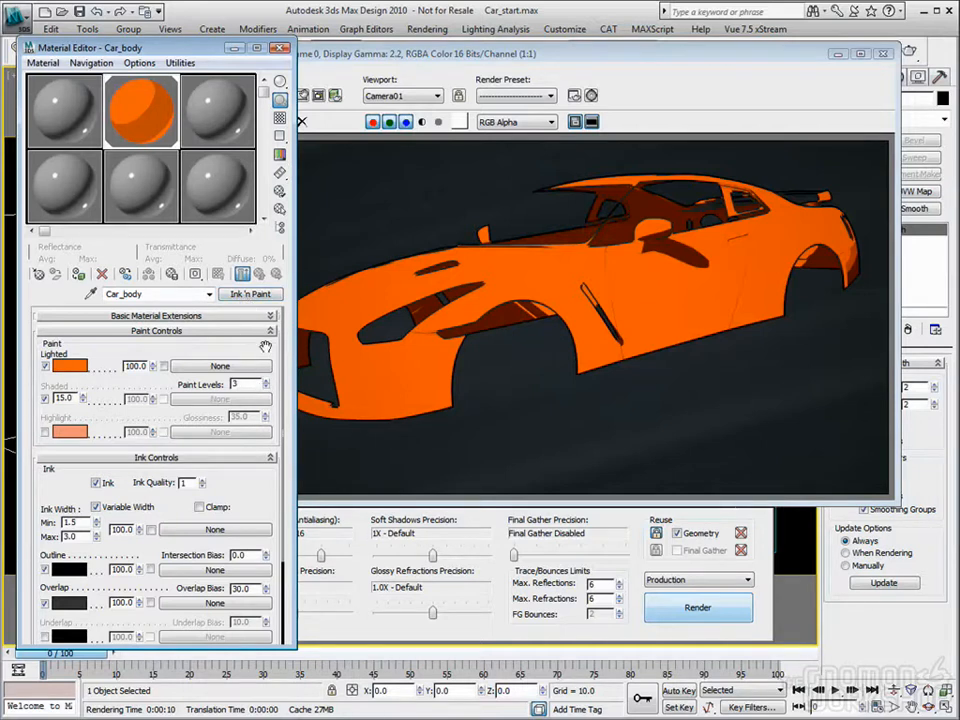
{"action": "left_click", "coordinate": [215, 116]}
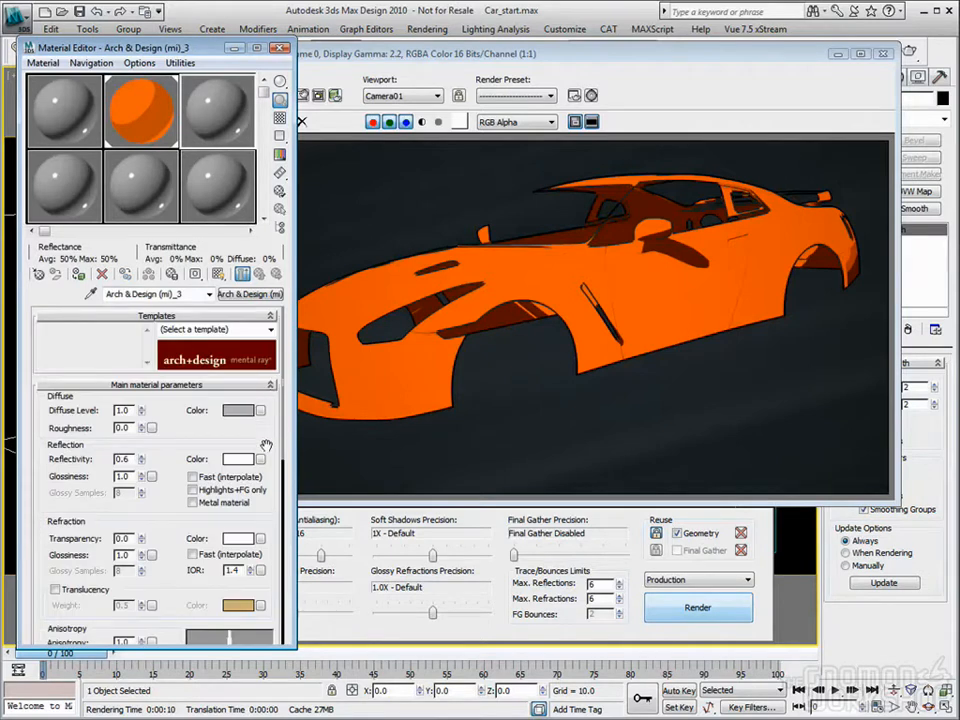
{"action": "scroll", "coordinate": [200, 325], "scroll_direction": "down", "scroll_amount": 10}
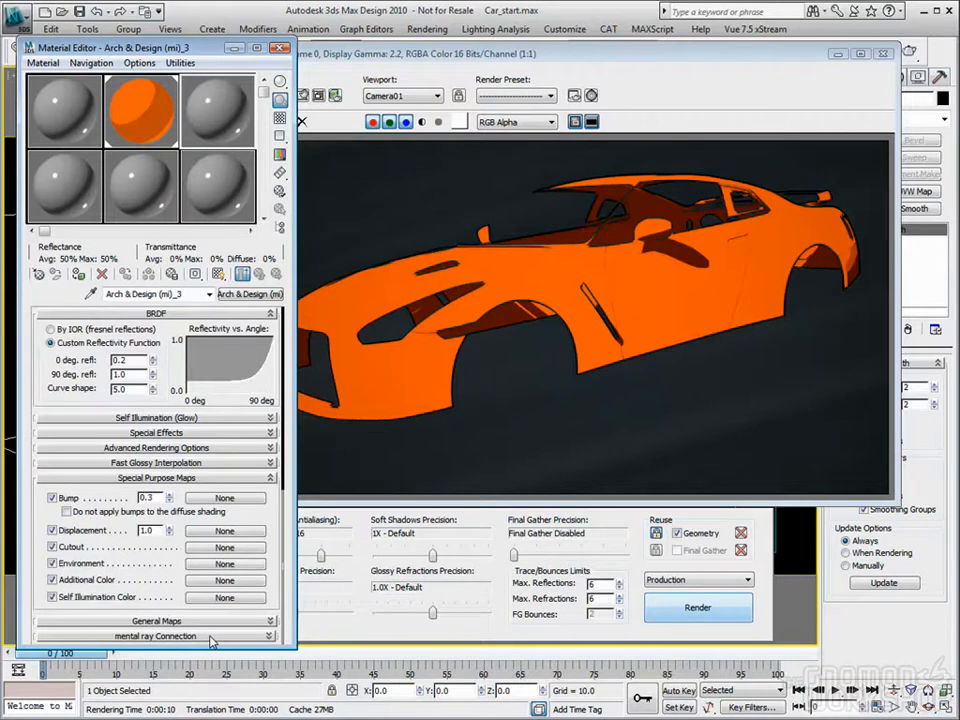
{"action": "left_click", "coordinate": [212, 637]}
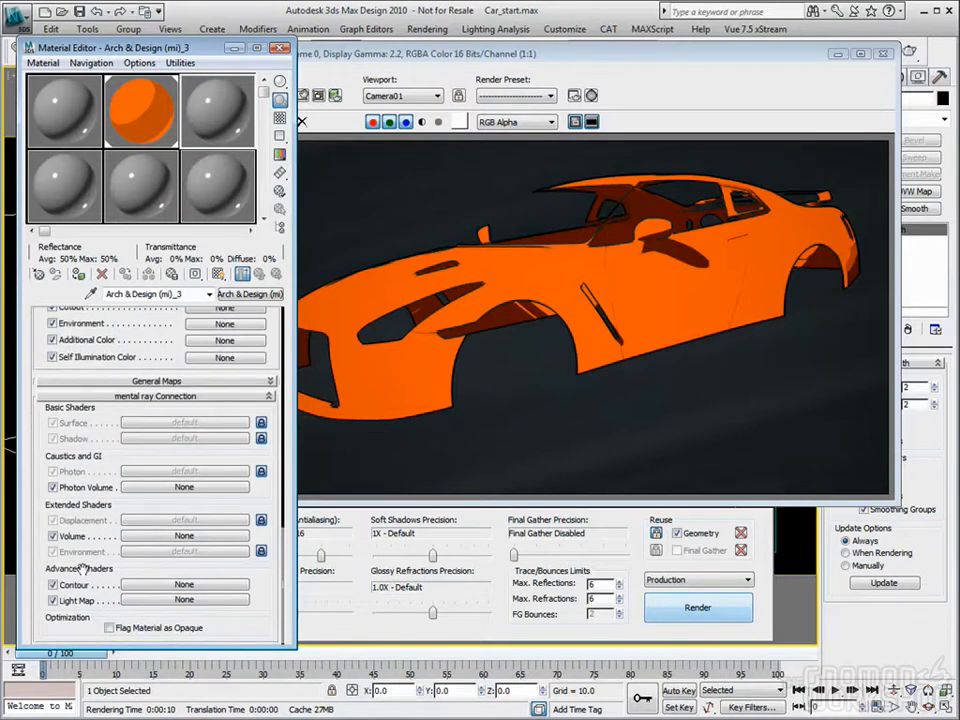
{"action": "left_click", "coordinate": [168, 585]}
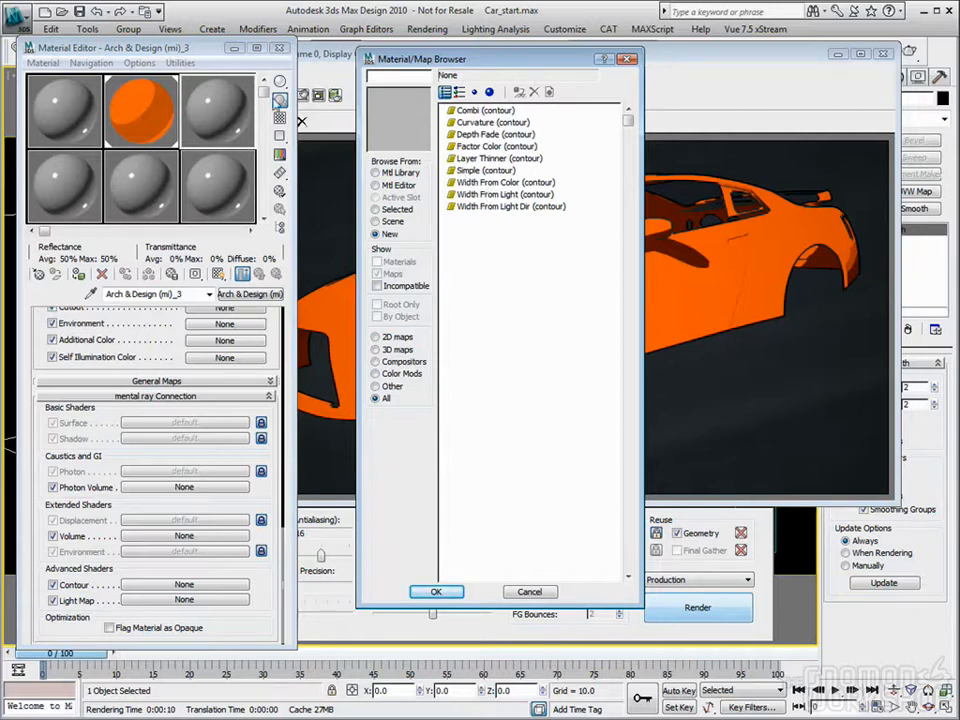
{"action": "double_click", "coordinate": [474, 172]}
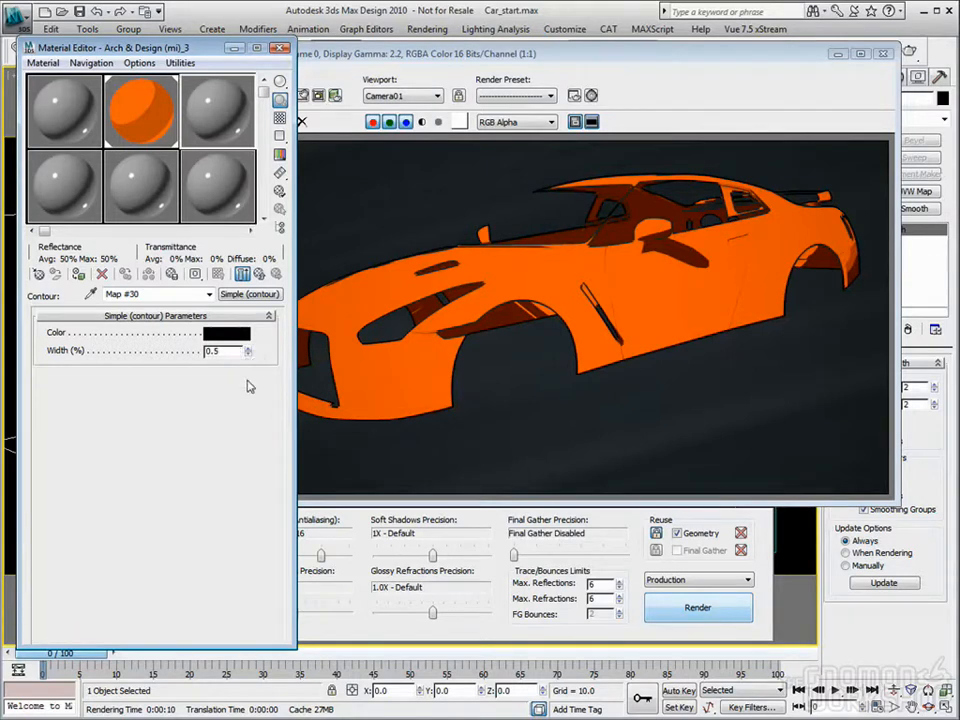
Step: Set the Simple contour shader's color to green (Red 0.035, Green 0.749, Blue 0.0)
{"action": "left_click", "coordinate": [224, 335]}
{"action": "left_click_drag", "start_coordinate": [368, 126], "coordinate": [340, 112]}
{"action": "left_click", "coordinate": [551, 208]}
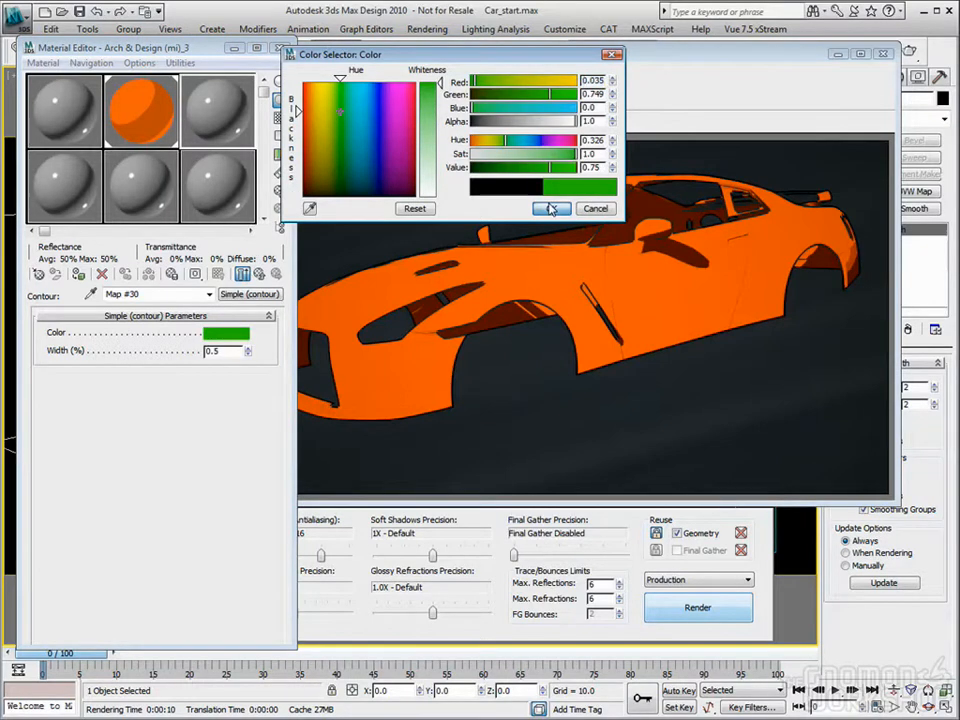
Step: Return to the parent Arch & Design (mi)_3 material, close the rendered frame and apply the material to the GTR body
{"action": "left_click", "coordinate": [258, 276]}
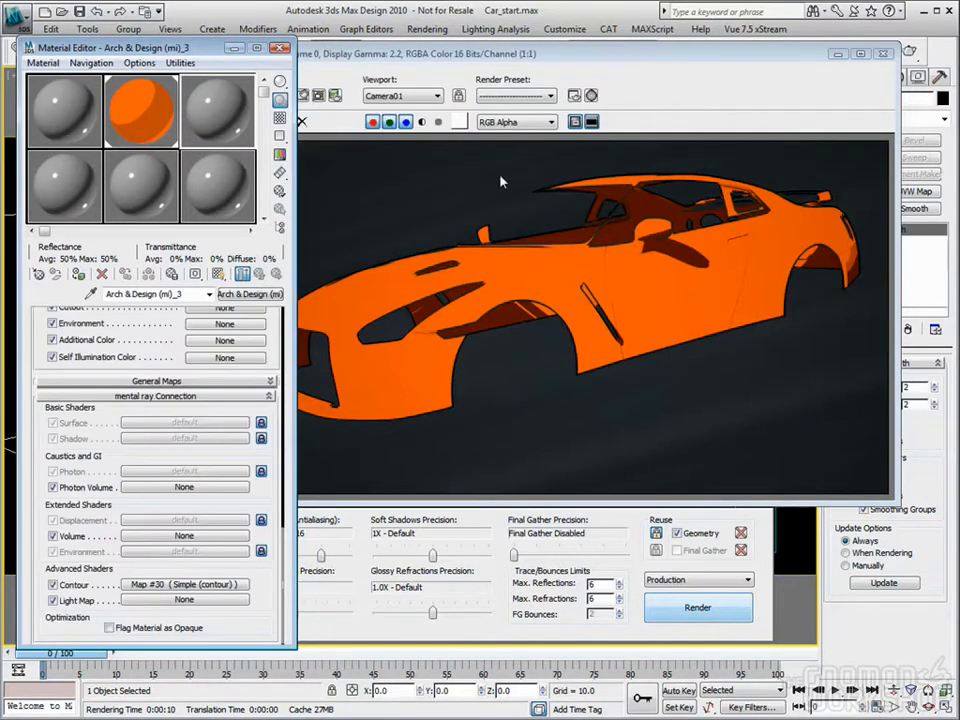
{"action": "left_click", "coordinate": [884, 55]}
{"action": "left_click_drag", "start_coordinate": [210, 110], "coordinate": [405, 290]}
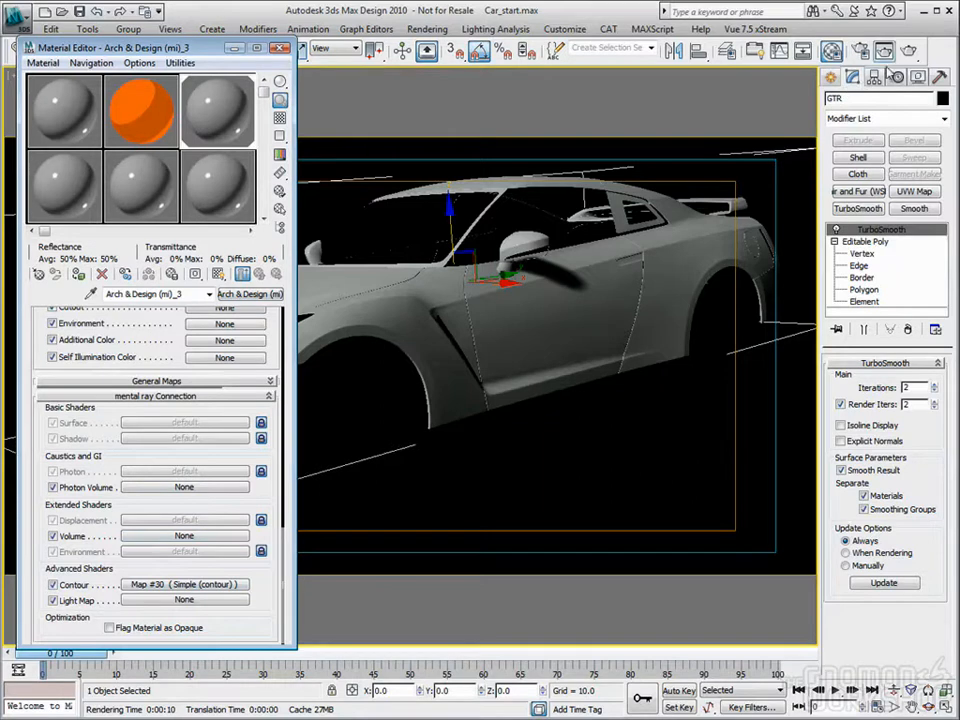
Step: Enable Contours in the mental ray renderer's Camera Effects settings and render the car
{"action": "left_click", "coordinate": [859, 50]}
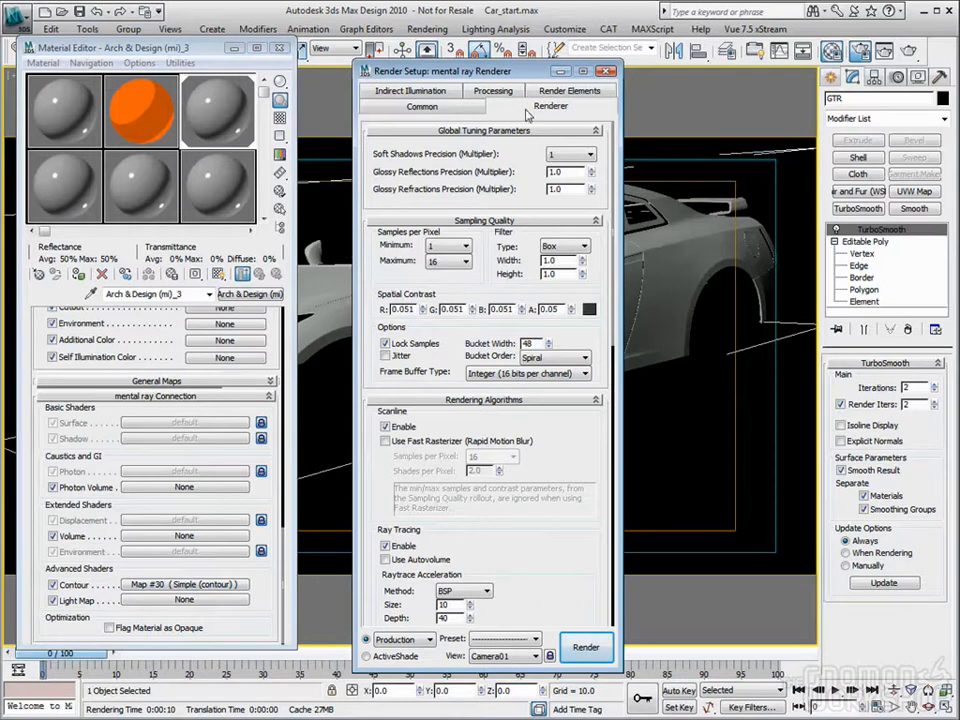
{"action": "scroll", "coordinate": [582, 557], "scroll_direction": "down", "scroll_amount": 5}
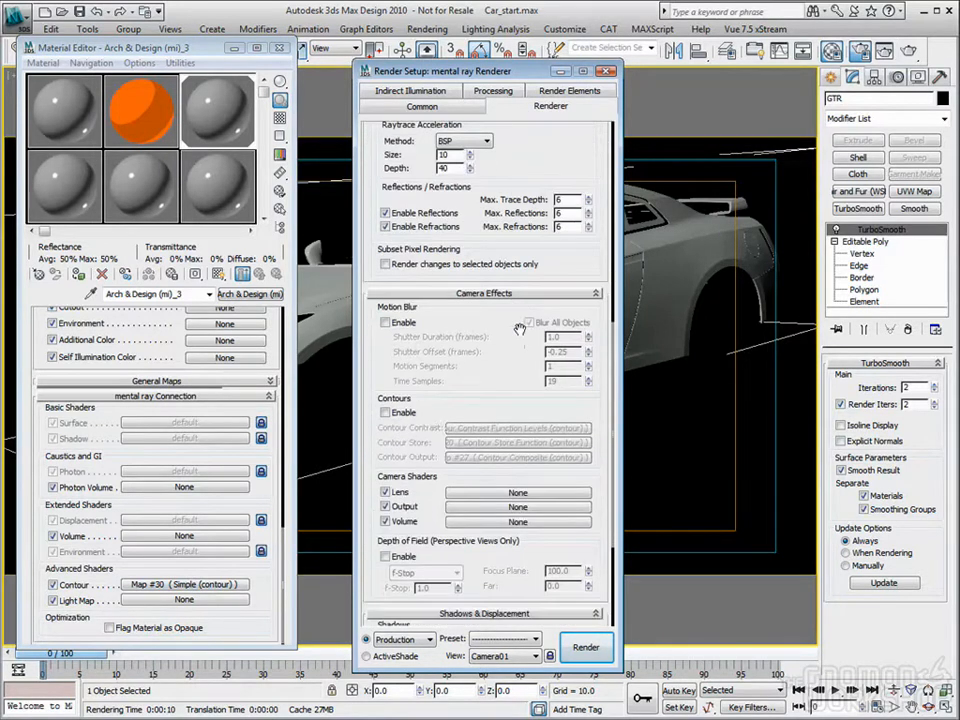
{"action": "left_click", "coordinate": [402, 414]}
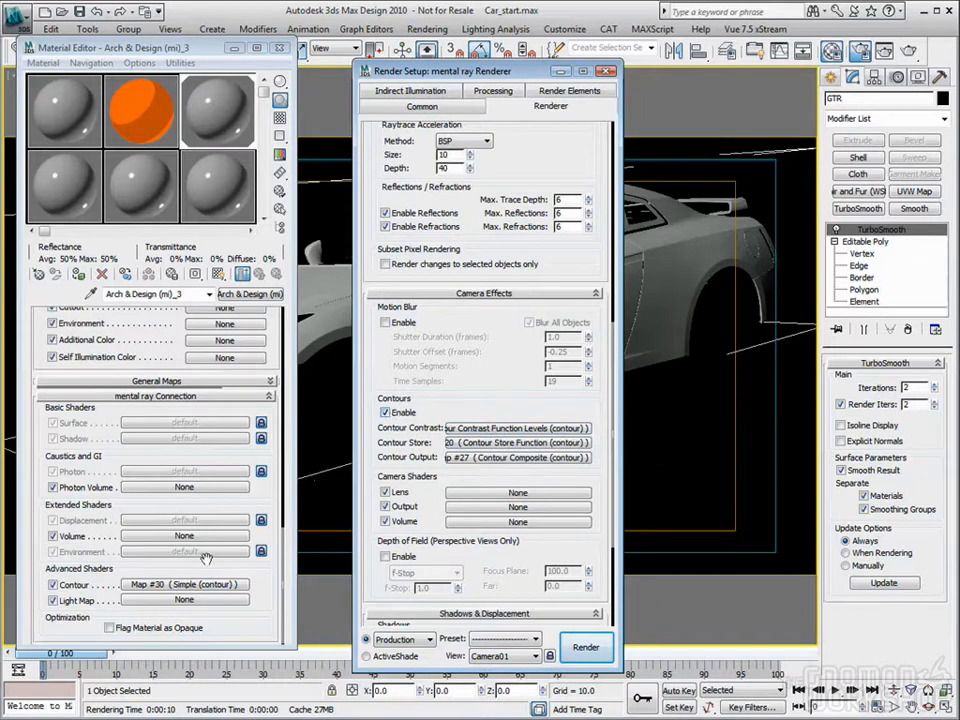
{"action": "left_click", "coordinate": [606, 72]}
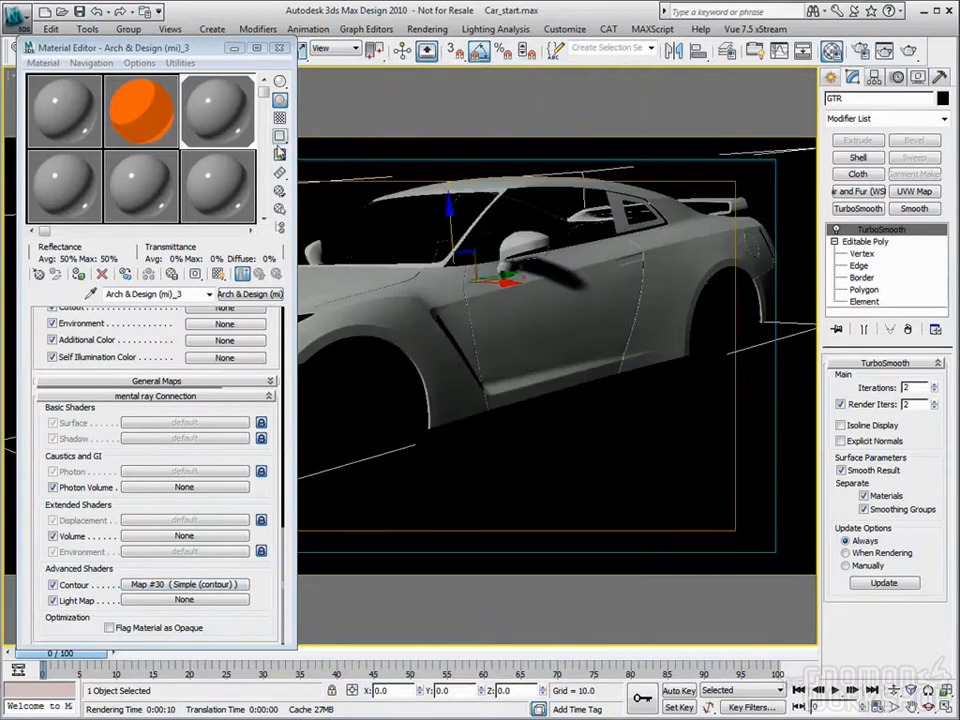
{"action": "key", "text": "shift+q"}
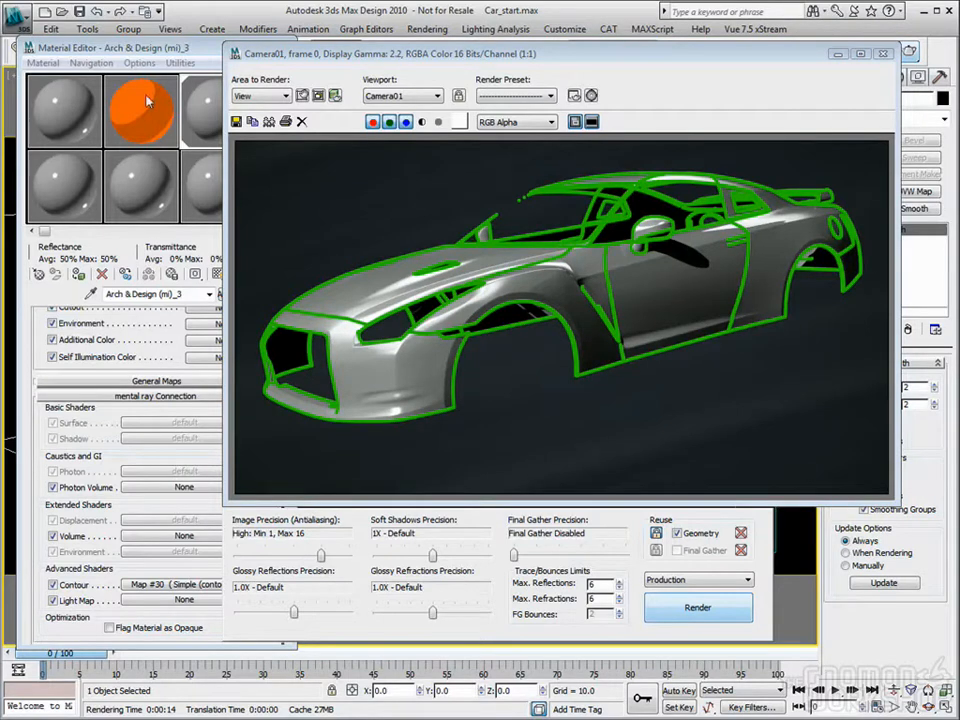
Step: Set the Simple contour shader's Width to 0.1 % and render the car again
{"action": "left_click", "coordinate": [115, 58]}
{"action": "left_click", "coordinate": [180, 585]}
{"action": "left_click_drag", "start_coordinate": [220, 351], "coordinate": [179, 352]}
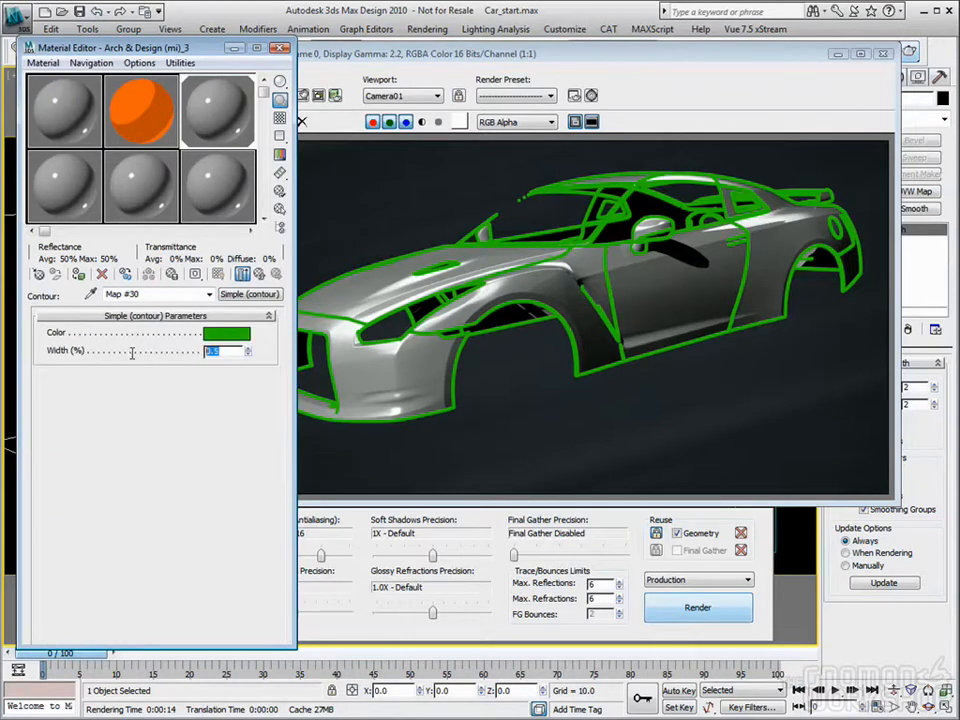
{"action": "type", "text": ".1"}
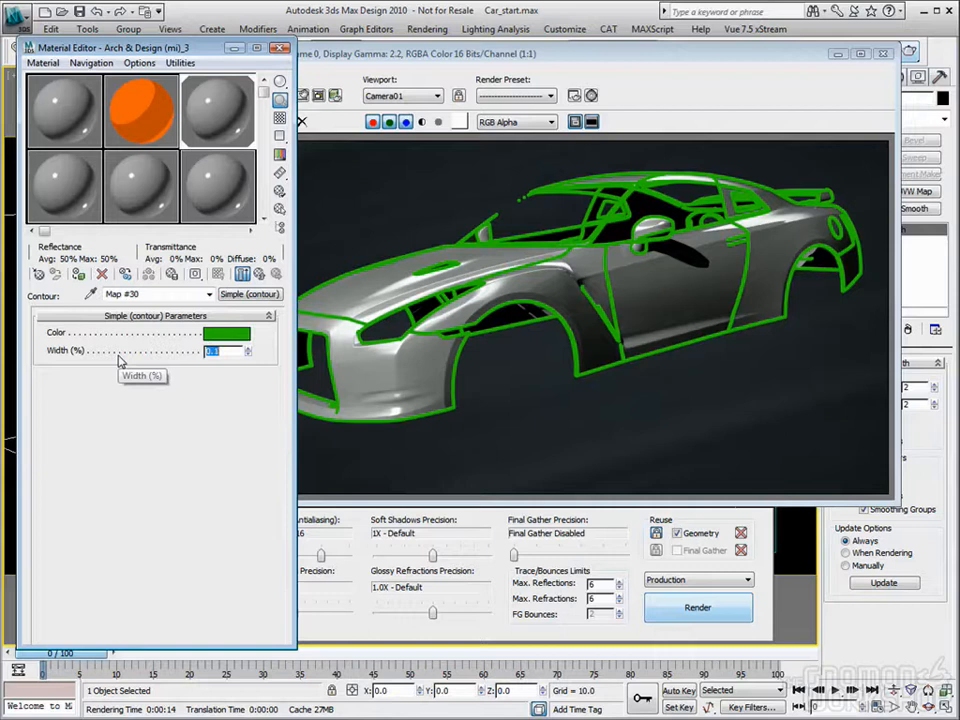
{"action": "left_click", "coordinate": [668, 610]}
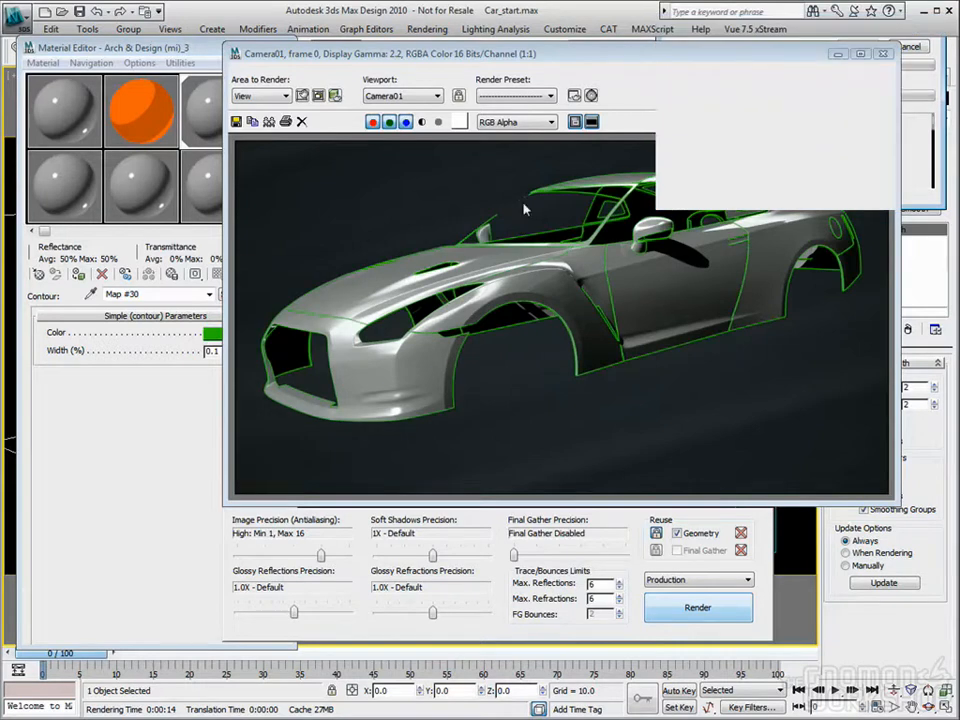
{"action": "left_click", "coordinate": [674, 48]}
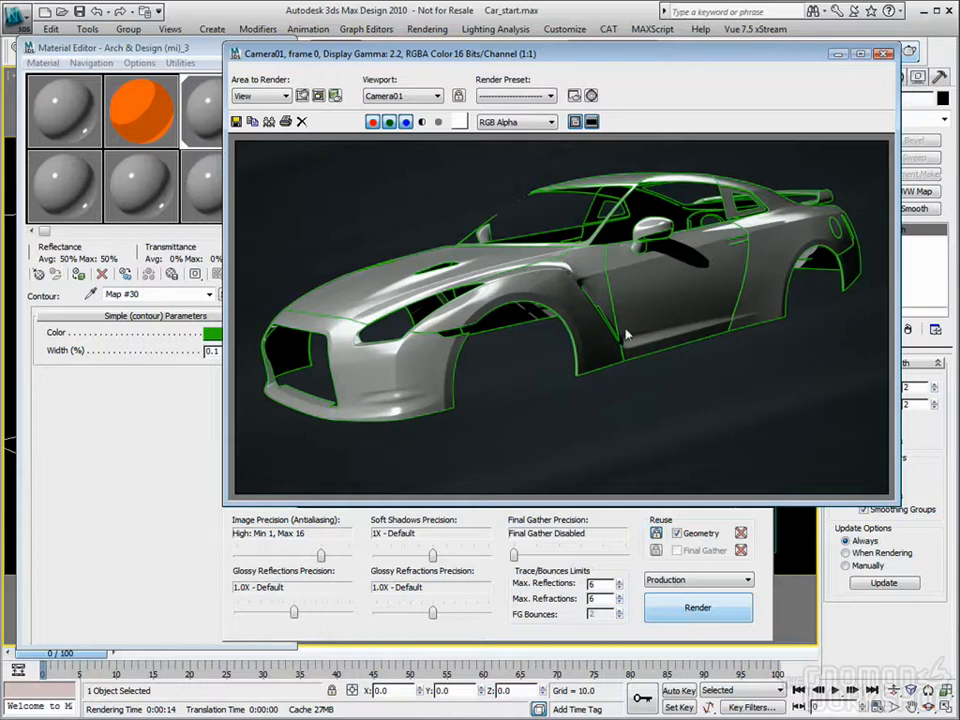
{"action": "left_click", "coordinate": [198, 64]}
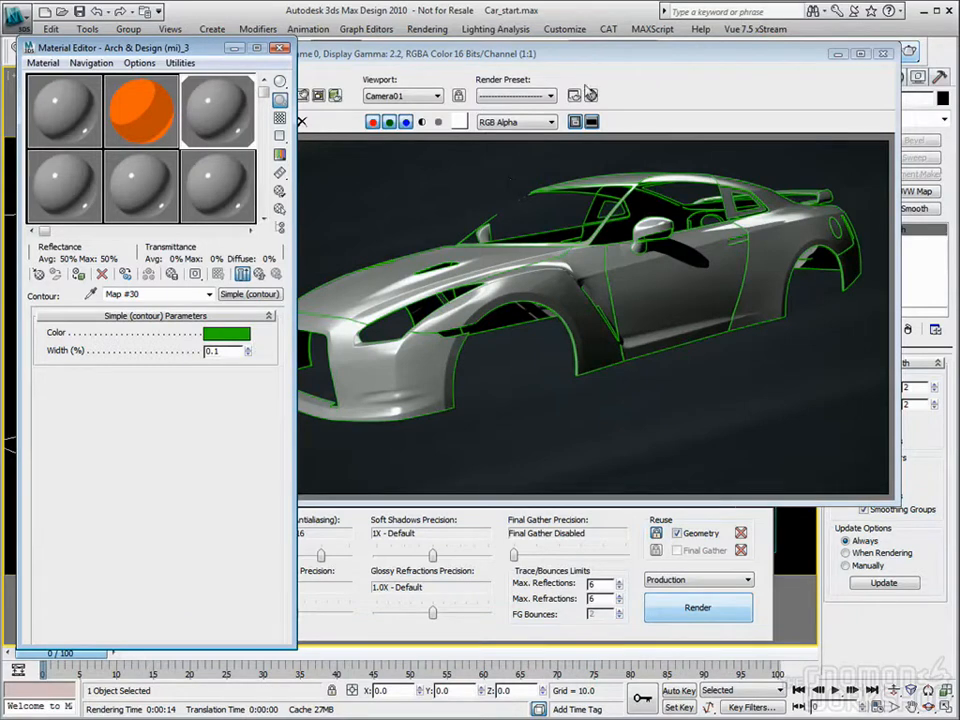
{"action": "mouse_move", "coordinate": [578, 56]}
{"action": "left_mouse_down"}
{"action": "mouse_move", "coordinate": [598, 55]}
{"action": "mouse_move", "coordinate": [587, 54]}
{"action": "left_mouse_up"}
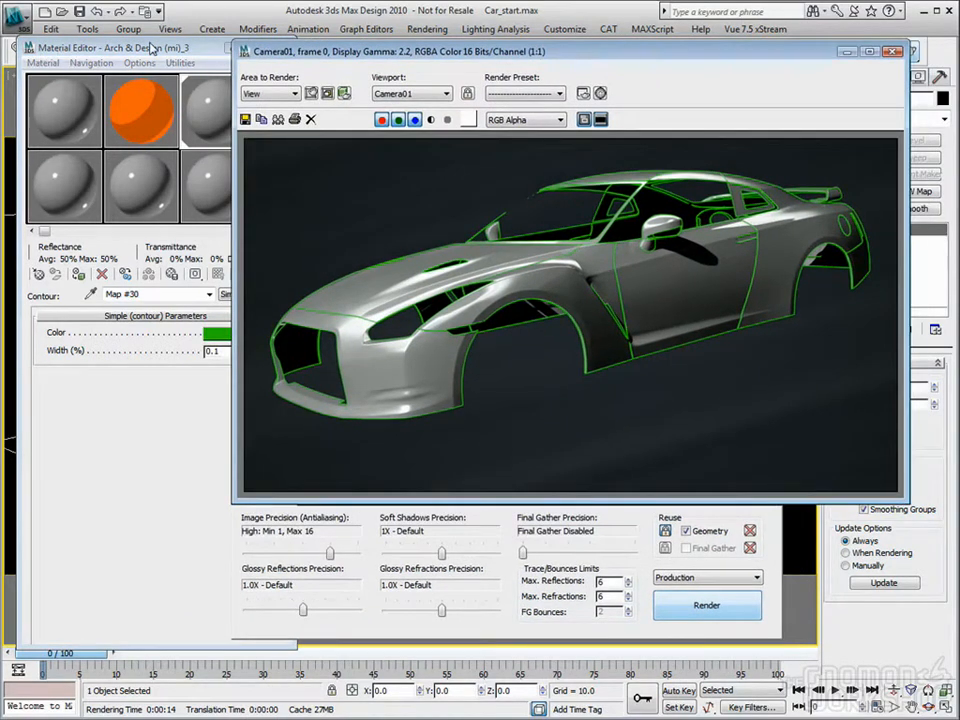
Step: Close the rendered frame and apply the Ink 'n Paint Car_body material to the GTR body
{"action": "left_click", "coordinate": [150, 48]}
{"action": "left_click", "coordinate": [143, 117]}
{"action": "left_click_drag", "start_coordinate": [137, 111], "coordinate": [340, 245]}
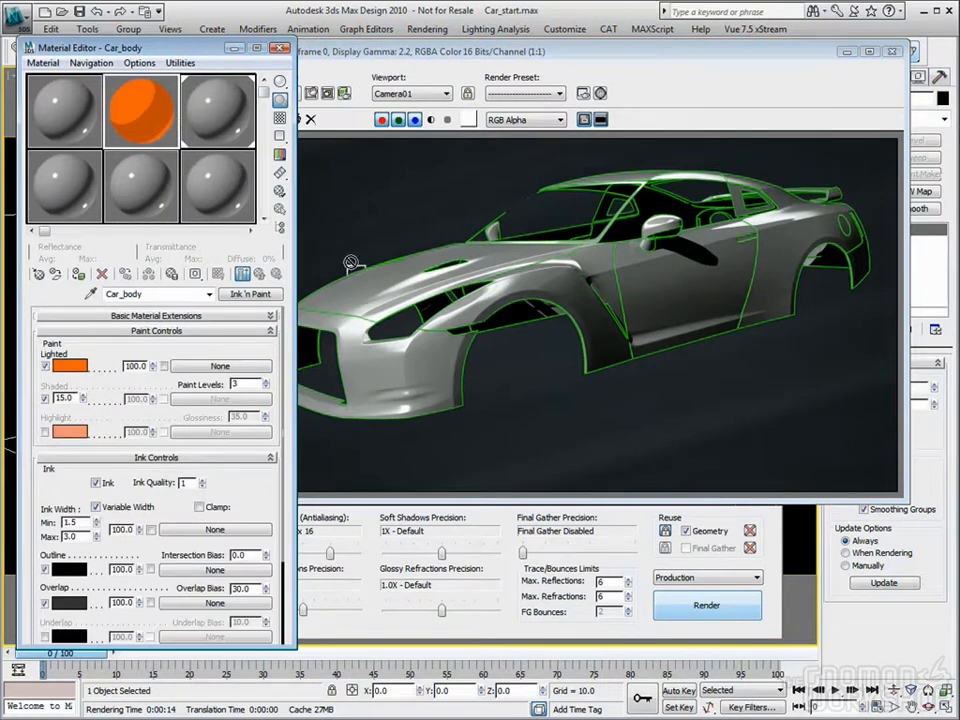
{"action": "left_click", "coordinate": [890, 51]}
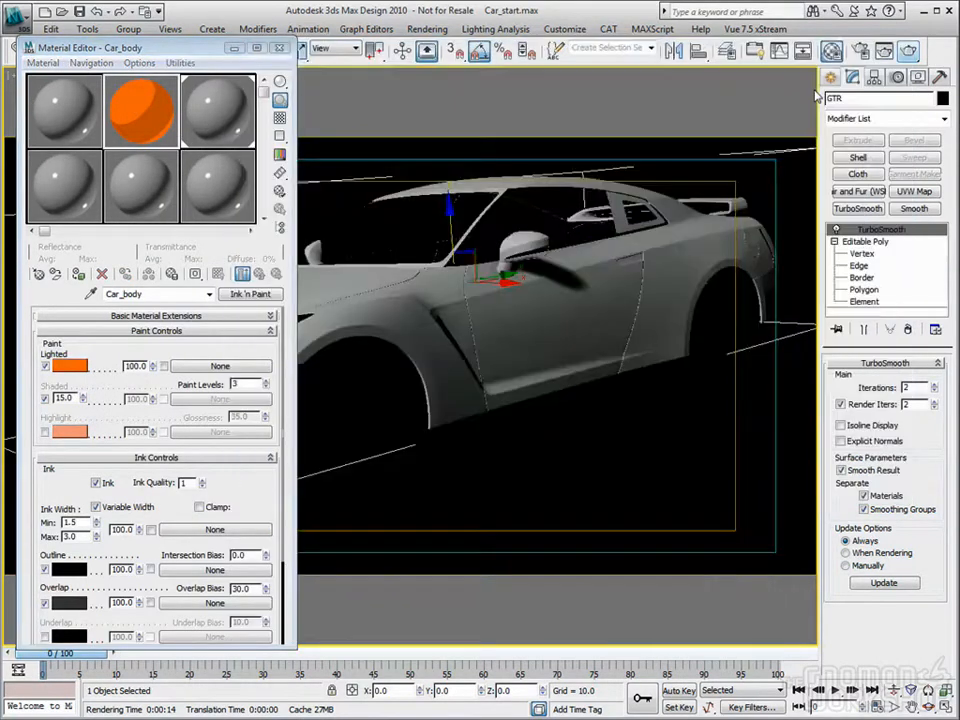
{"action": "left_click_drag", "start_coordinate": [124, 104], "coordinate": [373, 286]}
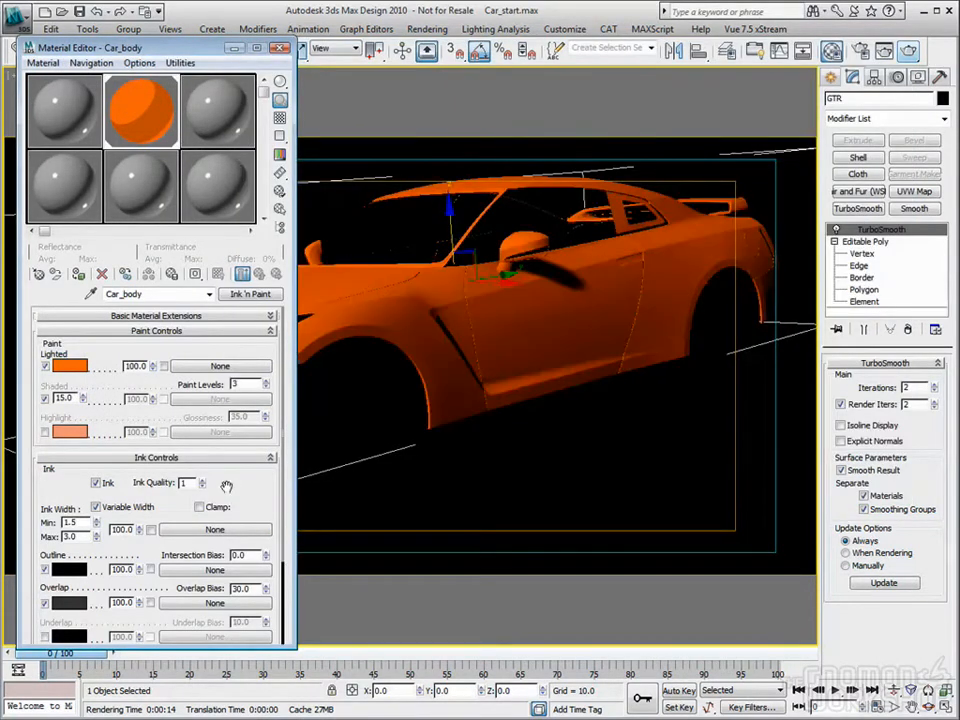
Step: Assign a Simple (contour) shader to the Contour slot of Car_body's mental ray Connection settings
{"action": "left_click_drag", "start_coordinate": [187, 388], "coordinate": [175, 295]}
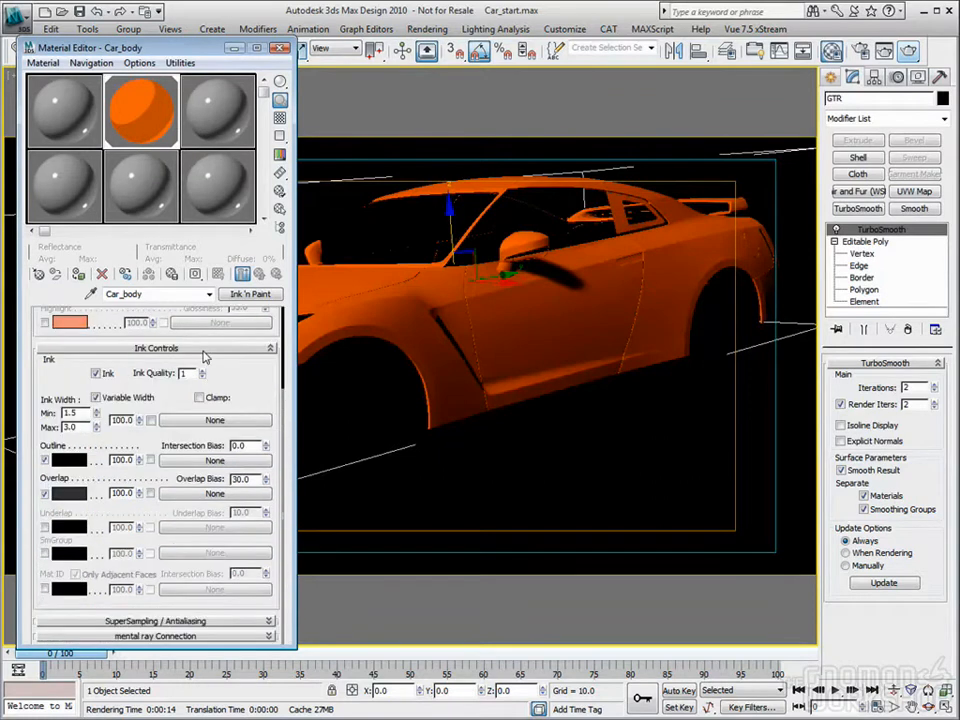
{"action": "left_click", "coordinate": [246, 638]}
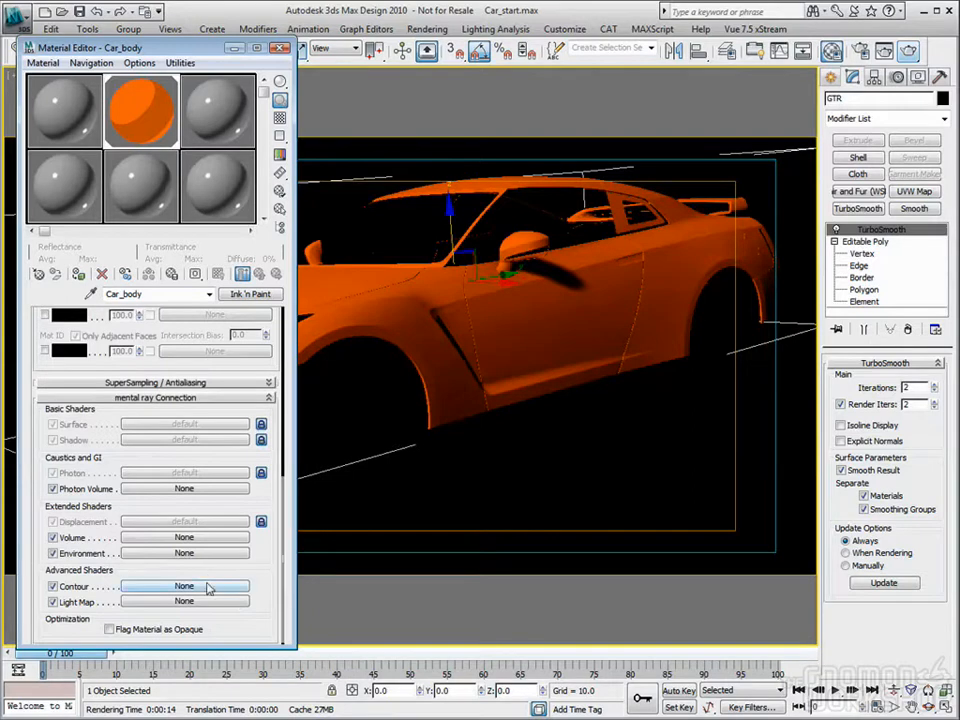
{"action": "left_click", "coordinate": [184, 586]}
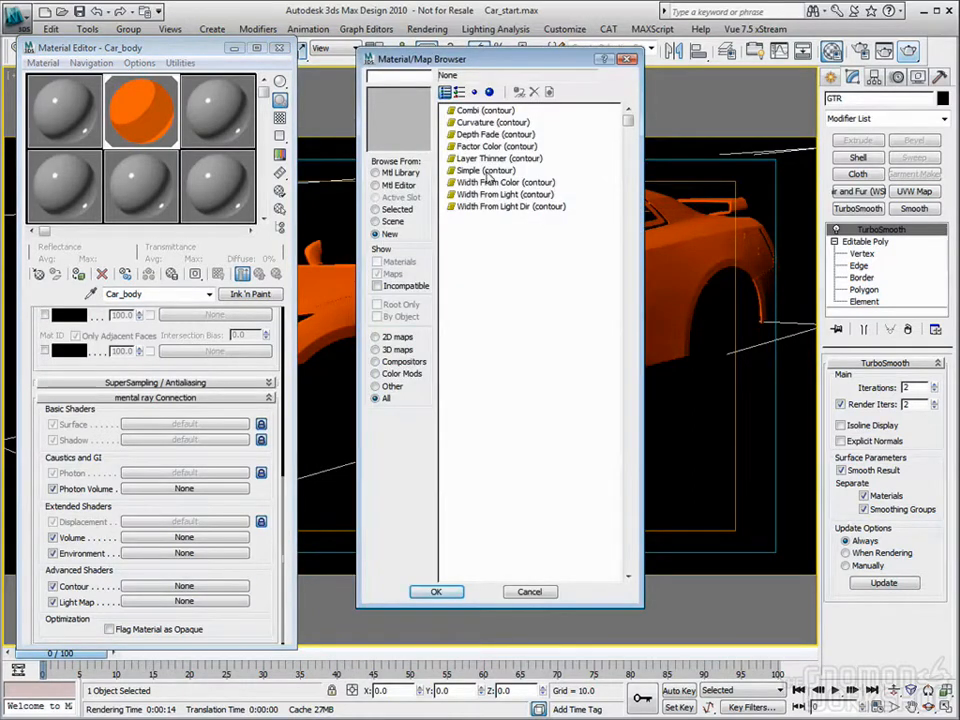
{"action": "double_click", "coordinate": [485, 170]}
Step: Set the new Simple contour shader's Width to 0.1 % and render the orange car
{"action": "left_click_drag", "start_coordinate": [227, 352], "coordinate": [171, 352]}
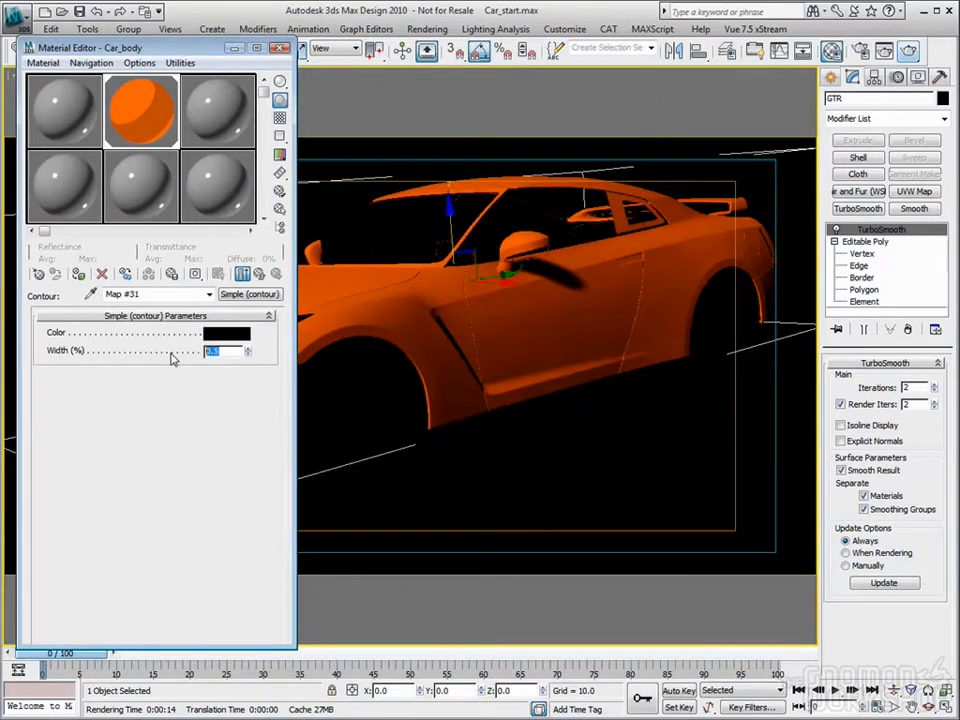
{"action": "key", "text": "Return"}
{"action": "left_click", "coordinate": [908, 50]}
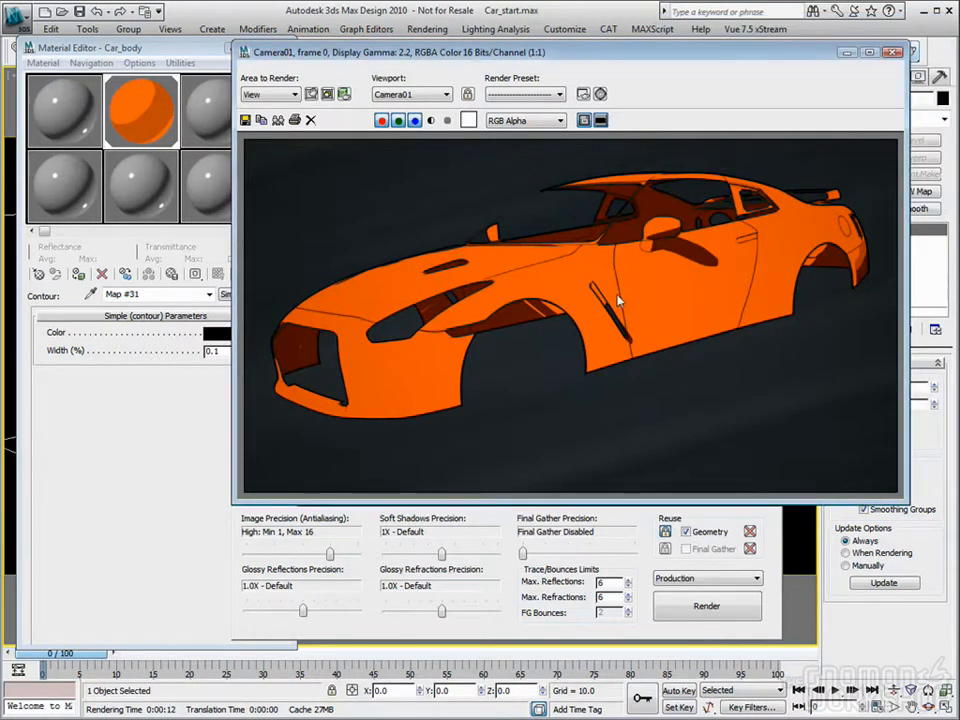
Step: Replace Car_body's Simple contour shader with Combi (contour)
{"action": "left_click", "coordinate": [195, 280]}
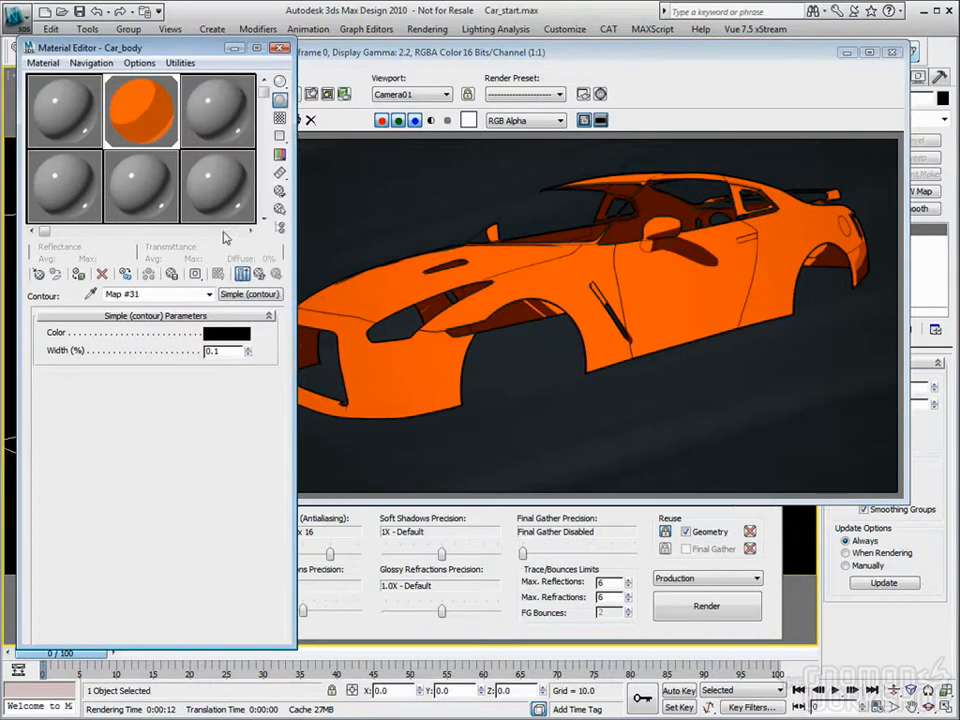
{"action": "left_click", "coordinate": [250, 296]}
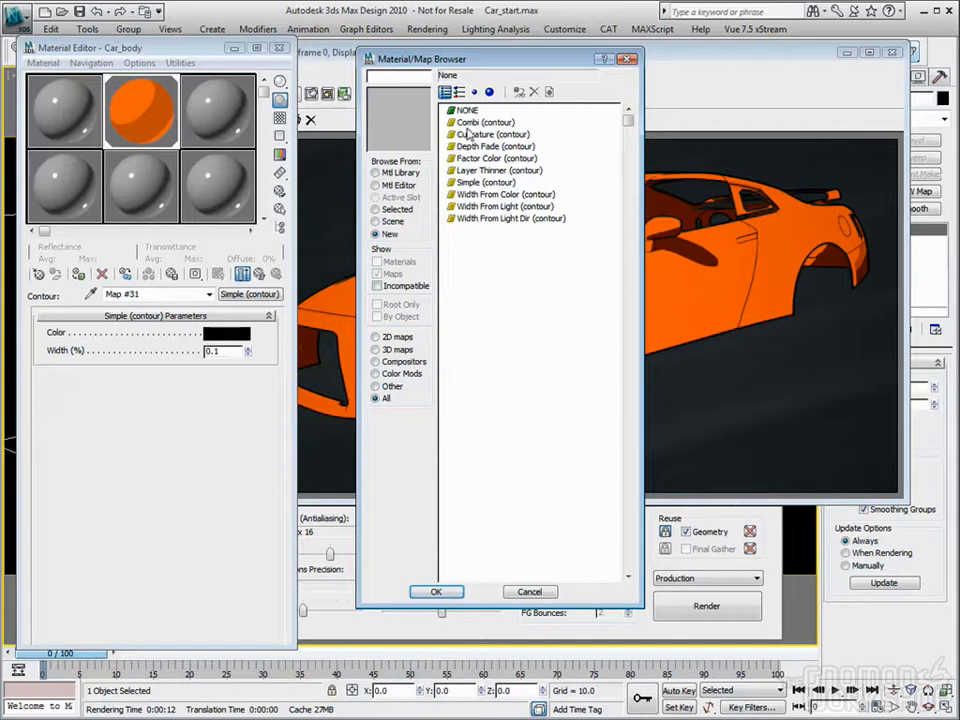
{"action": "double_click", "coordinate": [478, 124]}
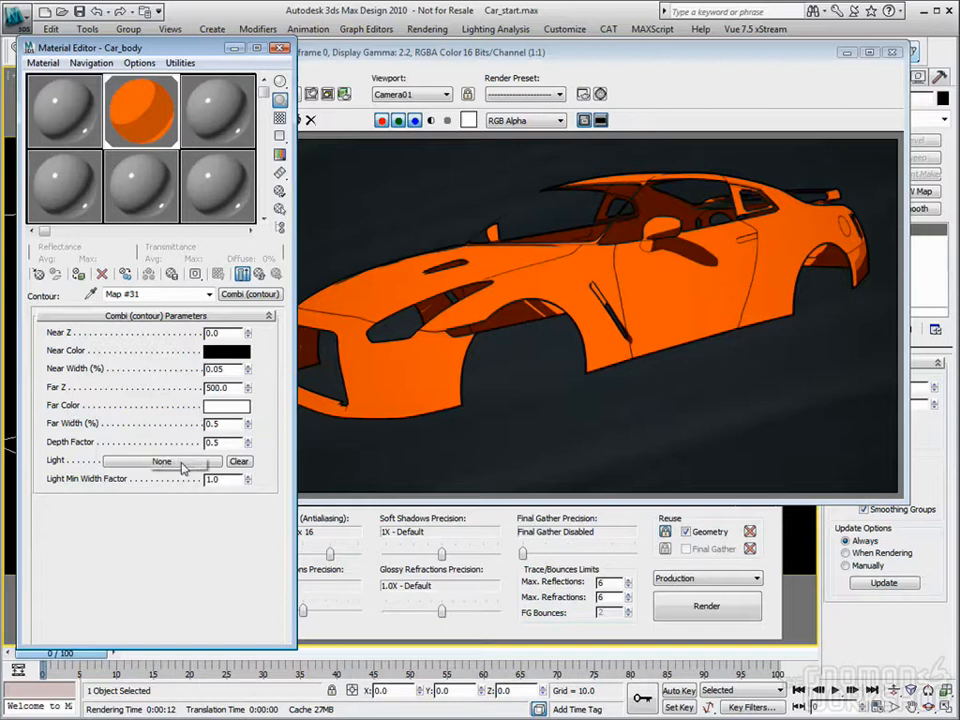
Step: Set the Combi shader's Near Color to green (Red 0.0, Green 0.847) and its Far Color to light blue (Green 0.356, Blue 0.913)
{"action": "left_click", "coordinate": [226, 350]}
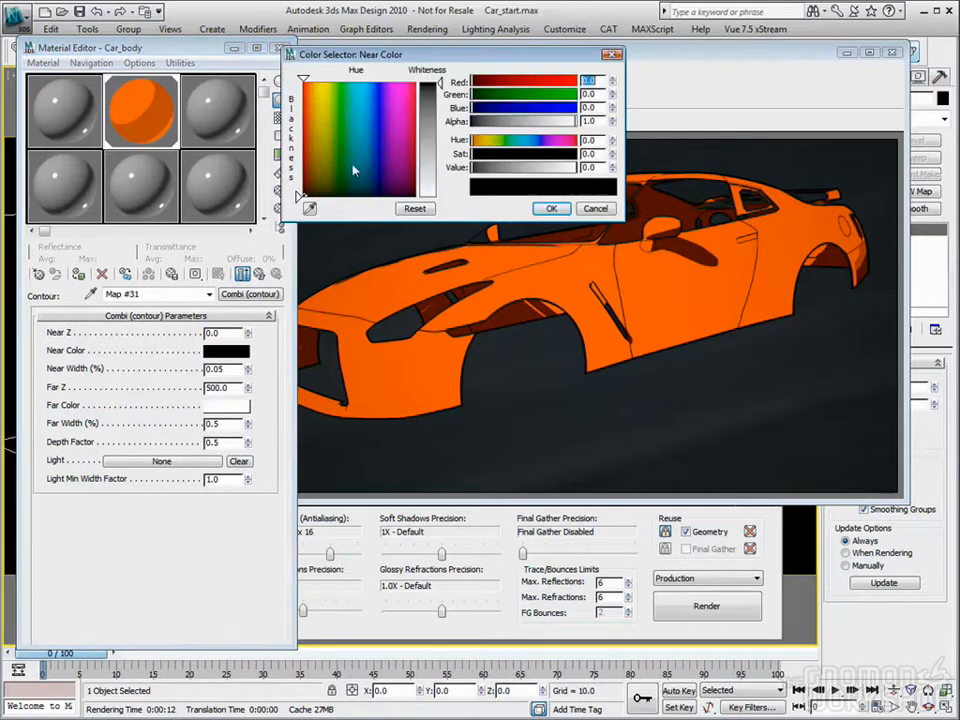
{"action": "left_click", "coordinate": [344, 100]}
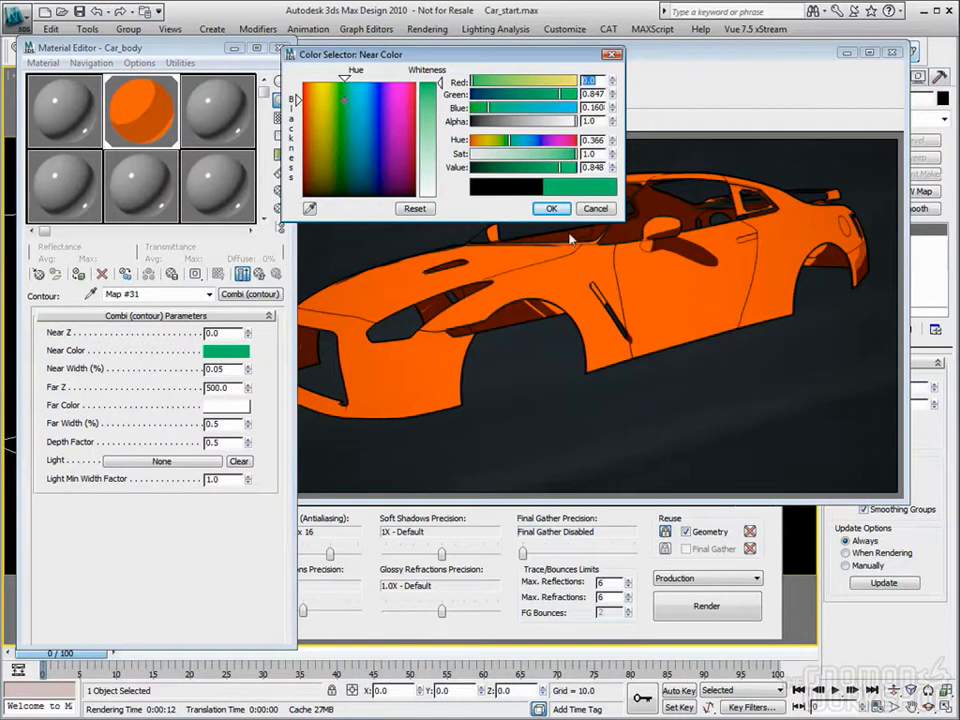
{"action": "left_click", "coordinate": [550, 209]}
{"action": "left_click", "coordinate": [226, 405]}
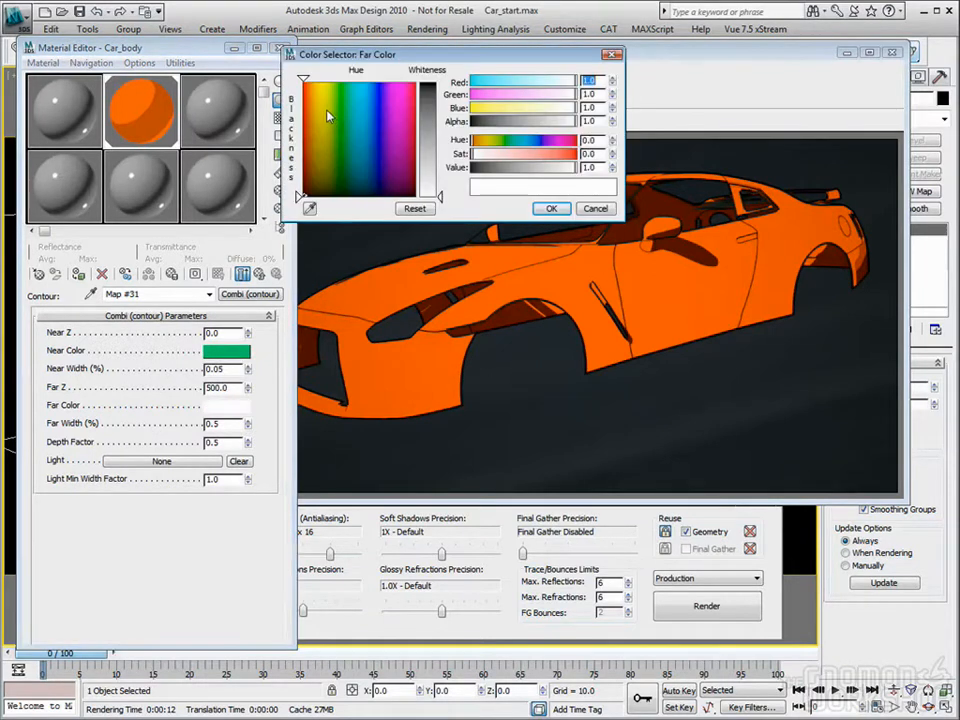
{"action": "left_click", "coordinate": [373, 93]}
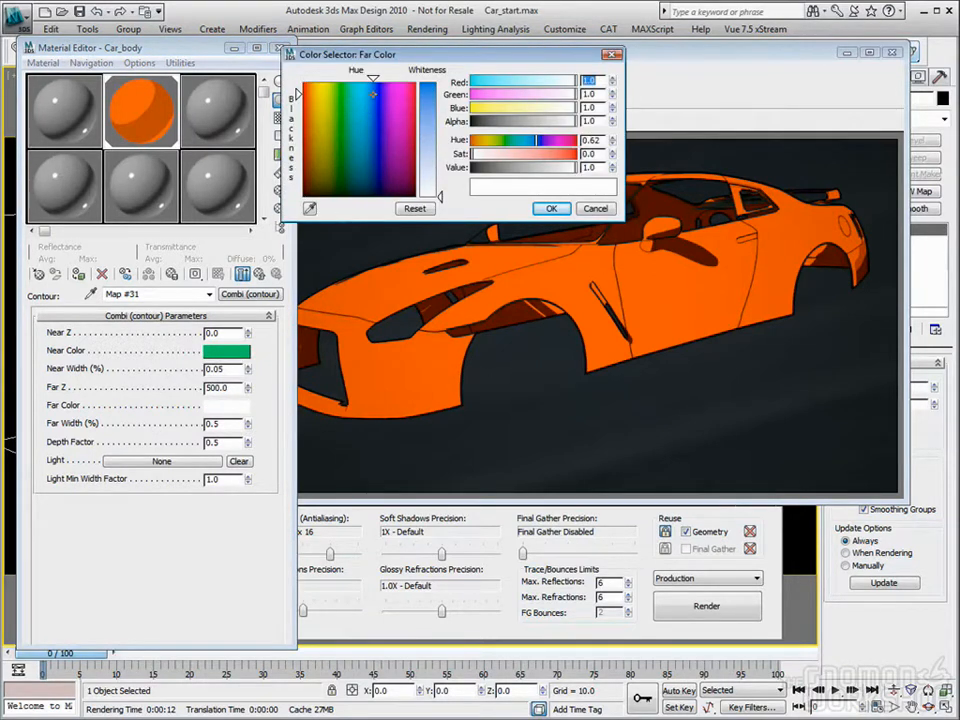
{"action": "left_click", "coordinate": [551, 208]}
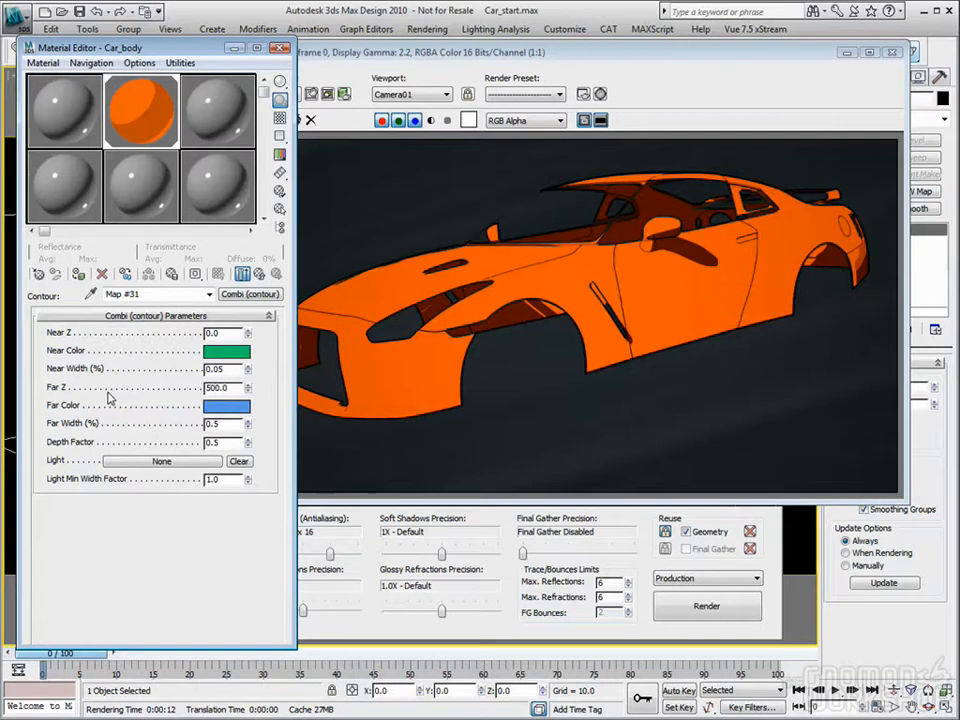
Step: Set the Combi contour shader's Far Z to 250 and render the car
{"action": "left_click_drag", "start_coordinate": [233, 388], "coordinate": [102, 400]}
{"action": "type", "text": "250"}
{"action": "key", "text": "Tab"}
{"action": "left_click", "coordinate": [706, 604]}
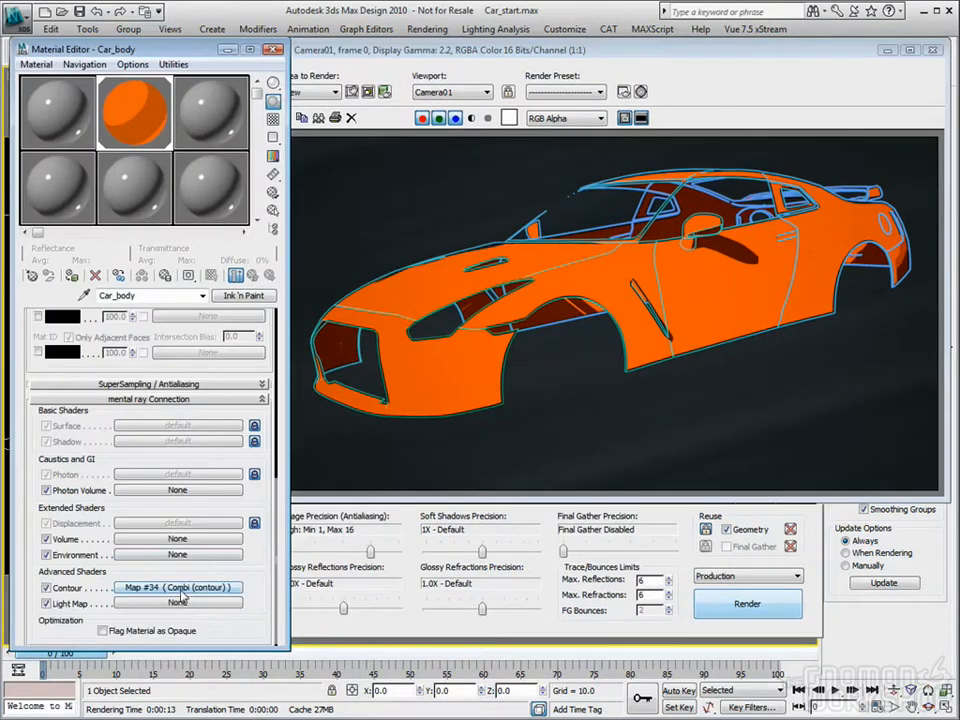
Step: Replace the Combi contour shader with Curvature (contour) and set its Max Width to 0.75 %
{"action": "left_click", "coordinate": [210, 643]}
{"action": "left_click", "coordinate": [242, 295]}
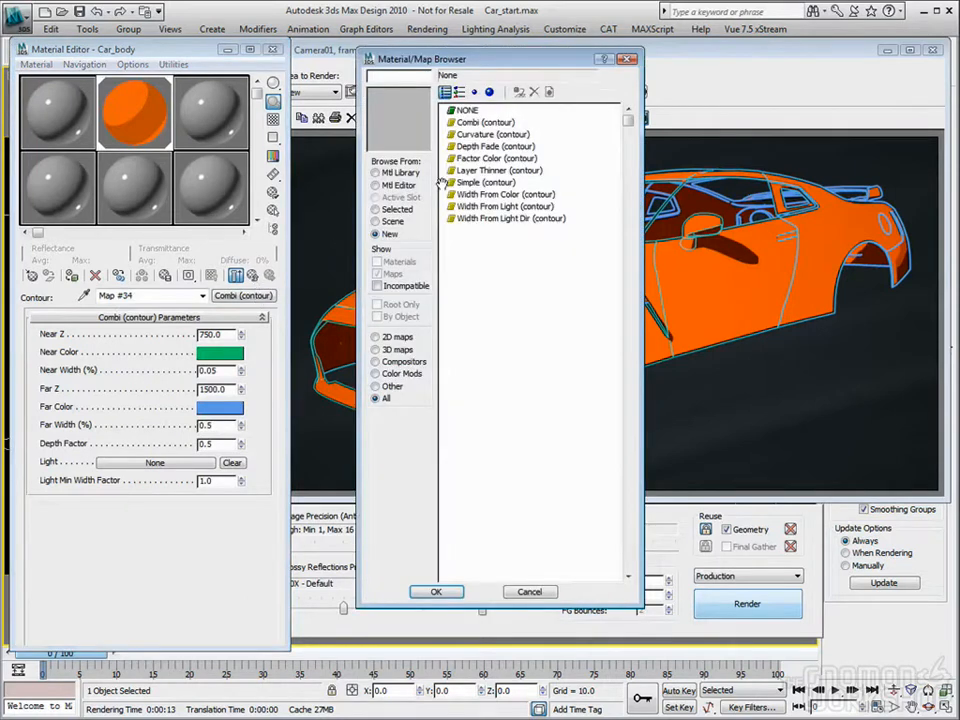
{"action": "double_click", "coordinate": [500, 134]}
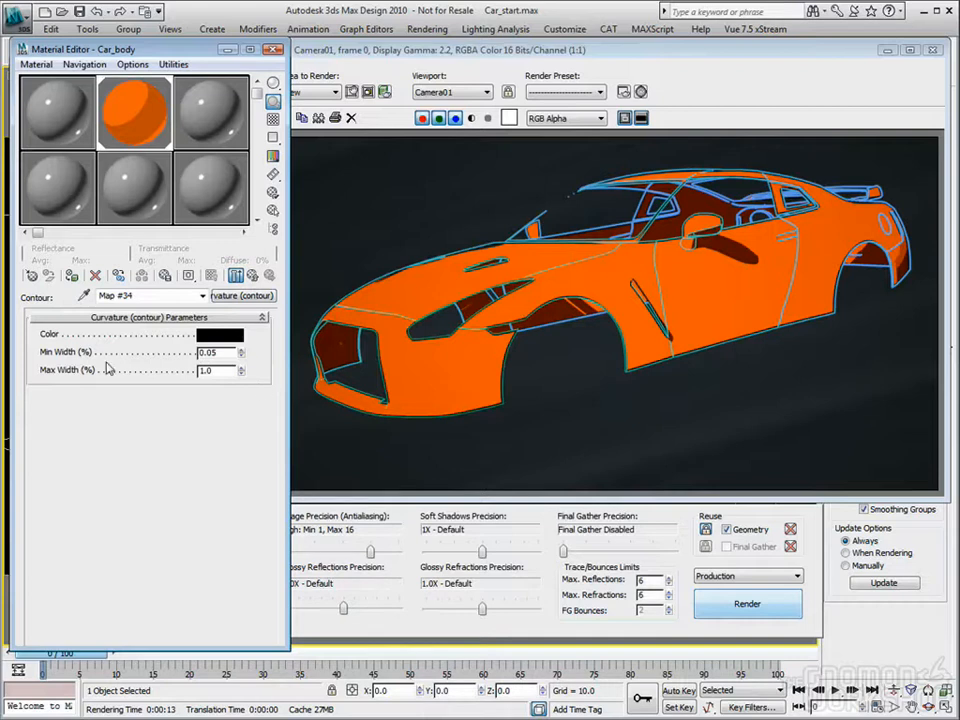
{"action": "double_click", "coordinate": [216, 372]}
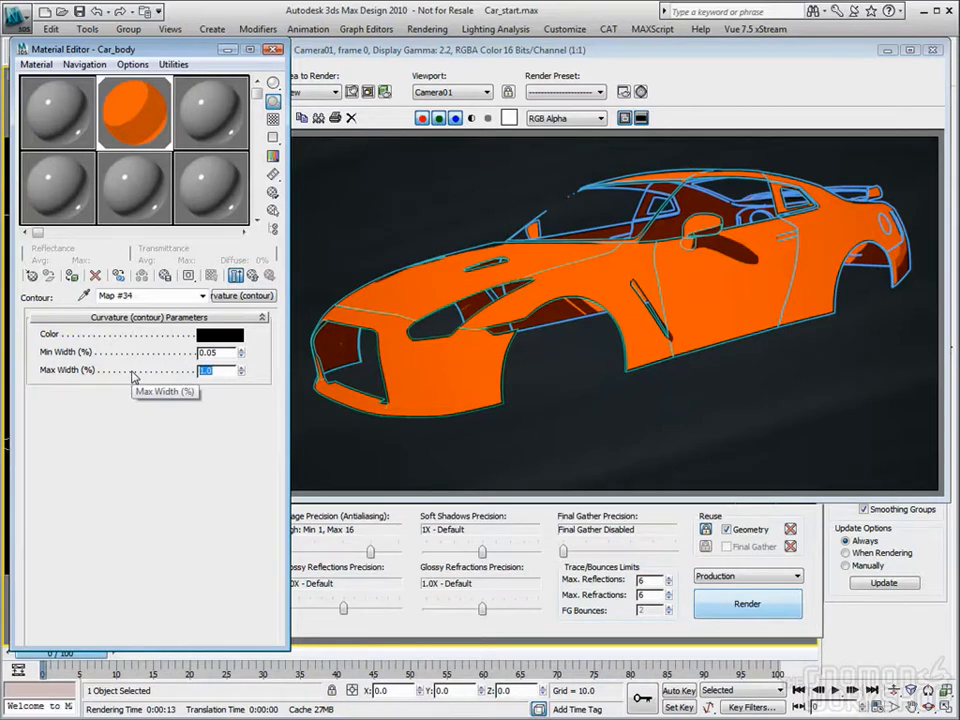
{"action": "type", "text": "0.75"}
{"action": "key", "text": "Tab"}
Step: Set the Curvature contour color to pink (Red 0.858, Green 0.0, Blue 0.282) and render the car
{"action": "left_click", "coordinate": [220, 334]}
{"action": "left_click_drag", "start_coordinate": [318, 148], "coordinate": [410, 98]}
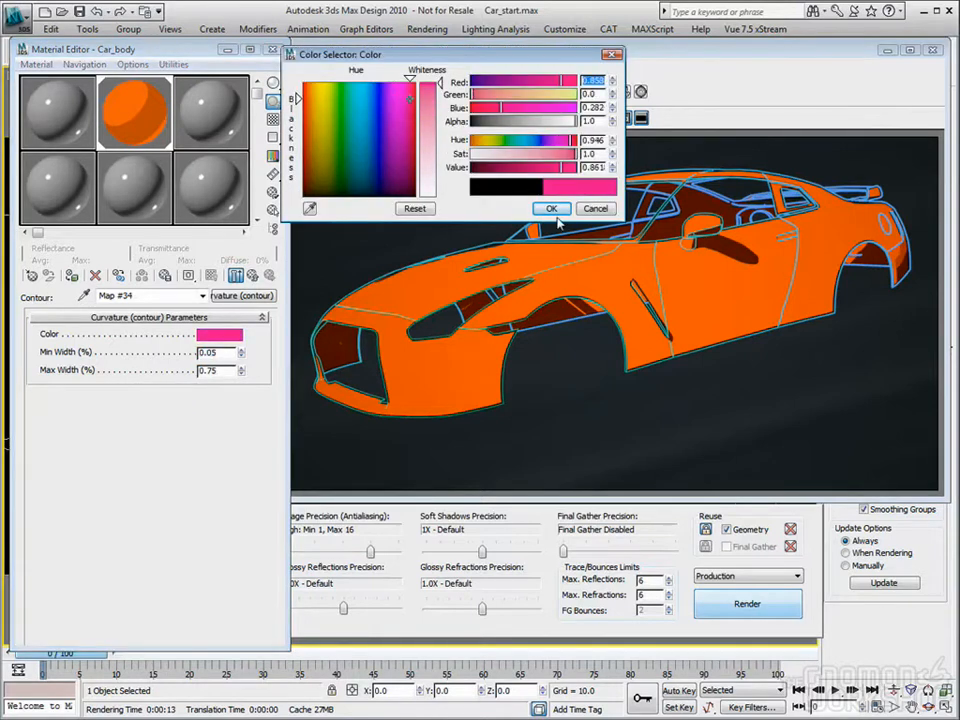
{"action": "left_click", "coordinate": [551, 209]}
{"action": "left_click", "coordinate": [754, 614]}
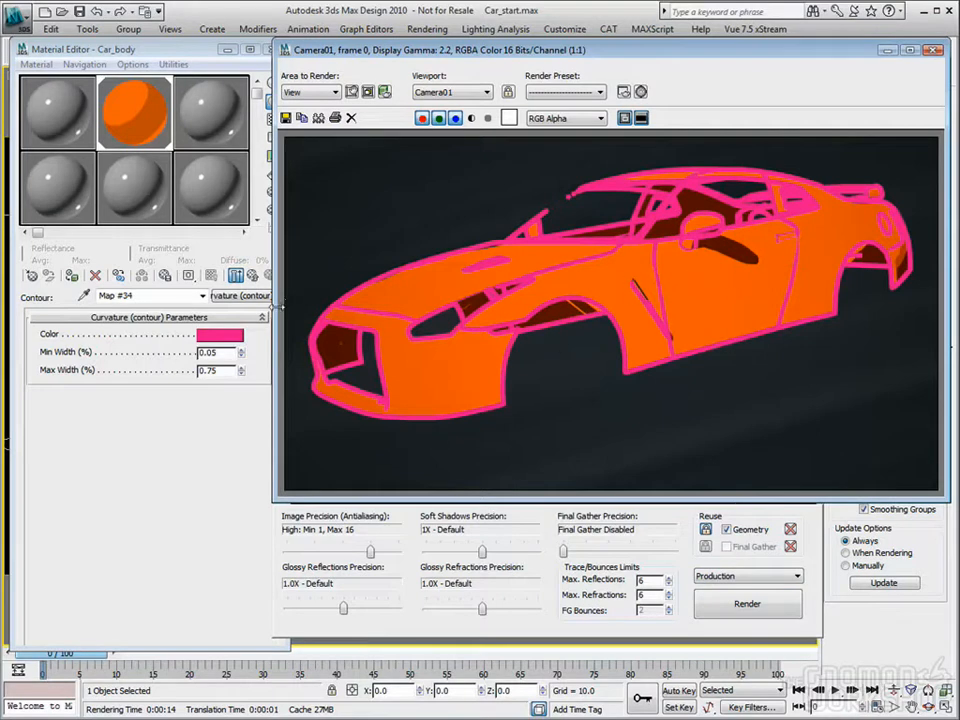
Step: Reduce the Curvature contour shader's Max Width to 0.2 %
{"action": "left_click", "coordinate": [172, 375]}
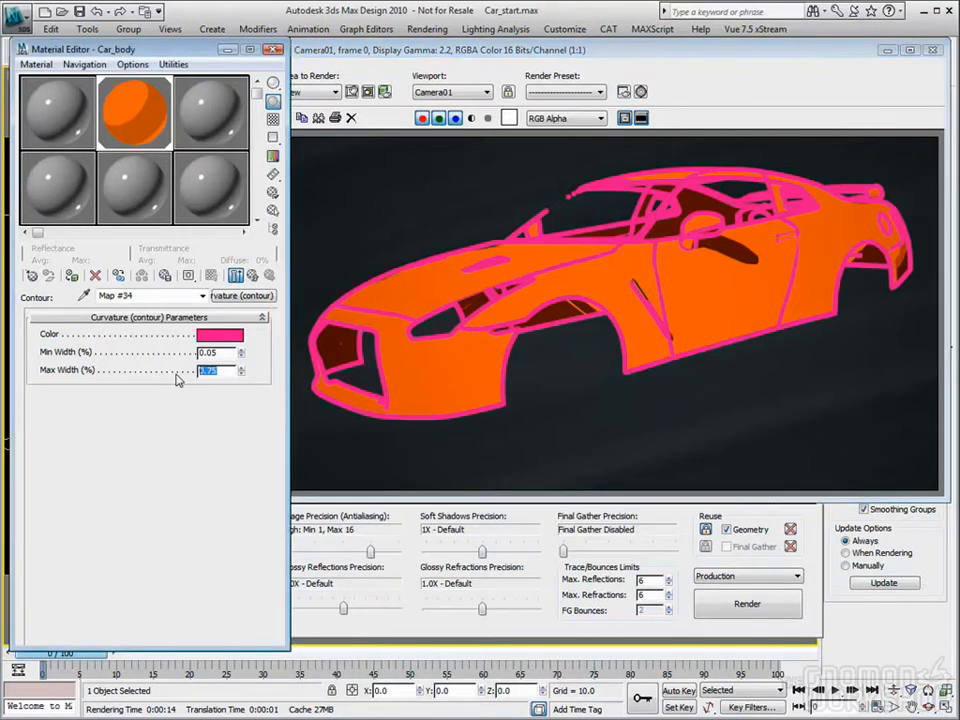
{"action": "type", "text": ".15"}
{"action": "key", "text": "Tab"}
{"action": "key", "text": "Tab"}
{"action": "type", "text": ".2"}
{"action": "key", "text": "Tab"}
Step: Return to the parent Car_body material and turn off Ink in its Ink Controls
{"action": "left_click", "coordinate": [255, 277]}
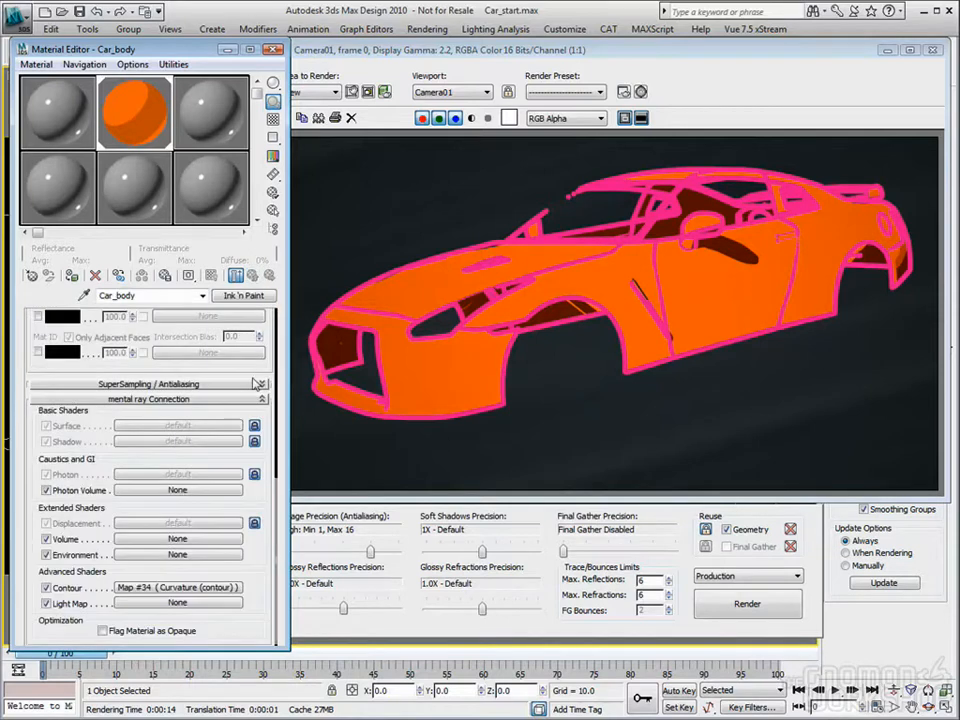
{"action": "scroll", "coordinate": [262, 427], "scroll_direction": "up", "scroll_amount": 1}
{"action": "scroll", "coordinate": [262, 427], "scroll_direction": "up", "scroll_amount": 6}
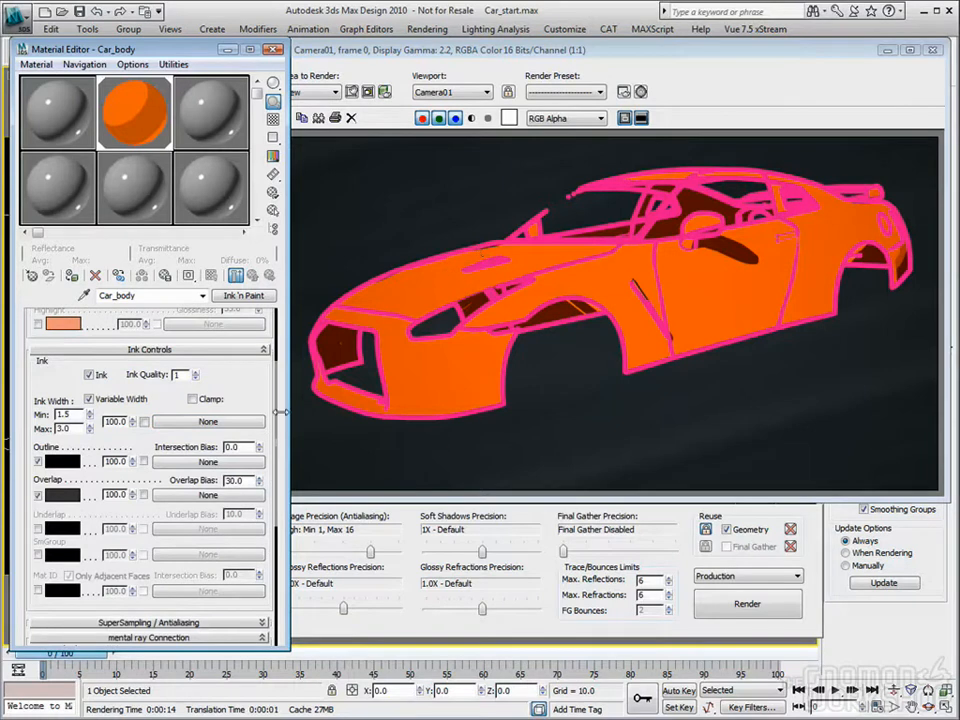
{"action": "scroll", "coordinate": [160, 450], "scroll_direction": "down", "scroll_amount": 6}
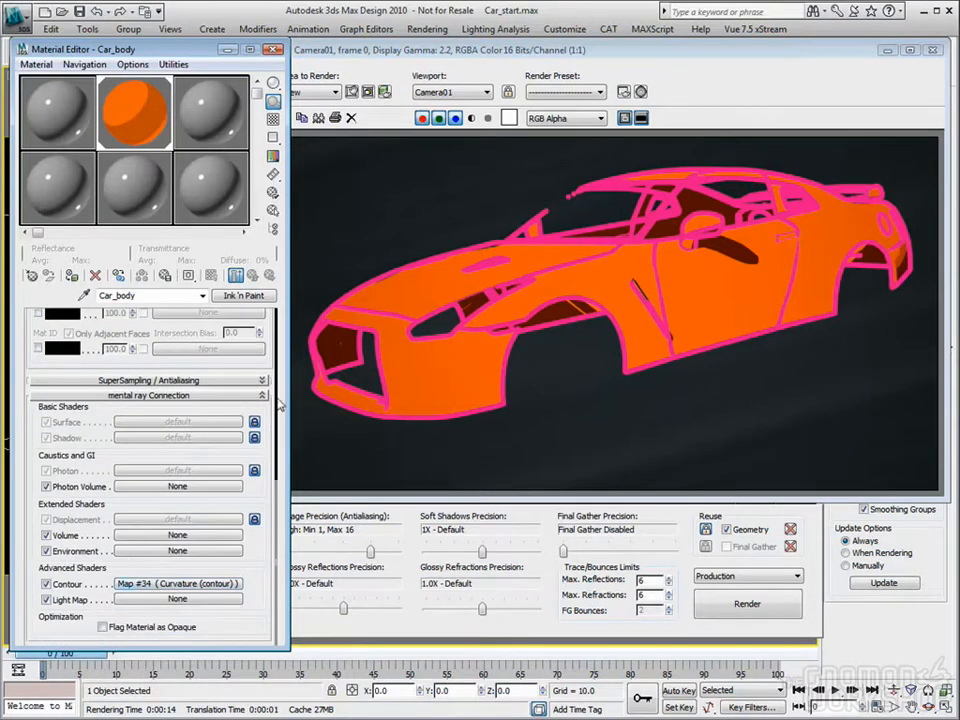
{"action": "scroll", "coordinate": [122, 568], "scroll_direction": "up", "scroll_amount": 6}
{"action": "scroll", "coordinate": [122, 568], "scroll_direction": "down", "scroll_amount": 2}
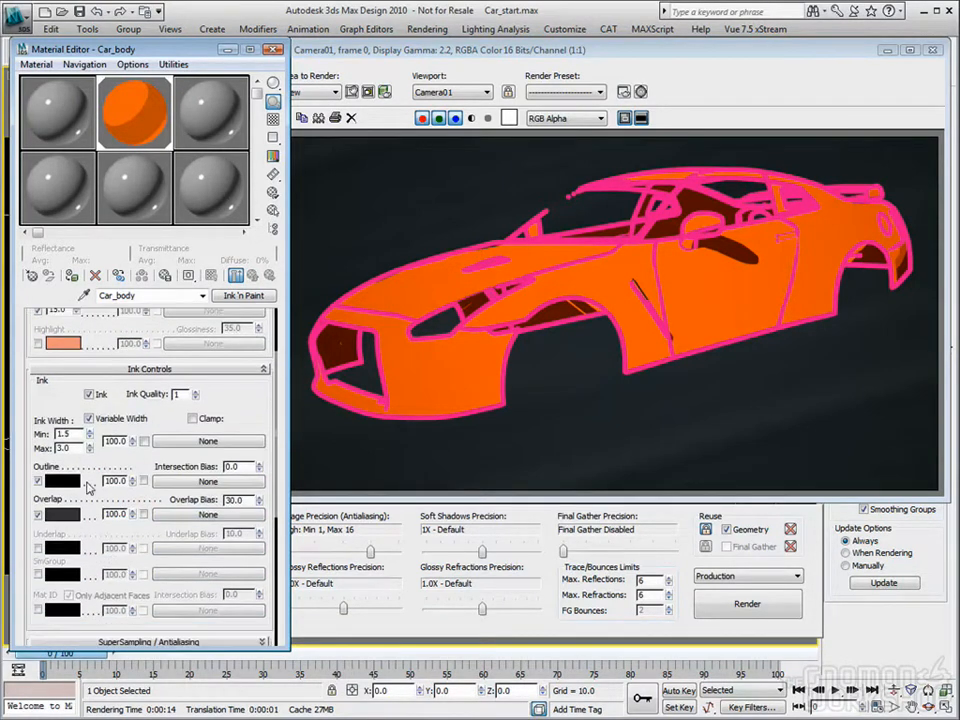
{"action": "left_click", "coordinate": [90, 395]}
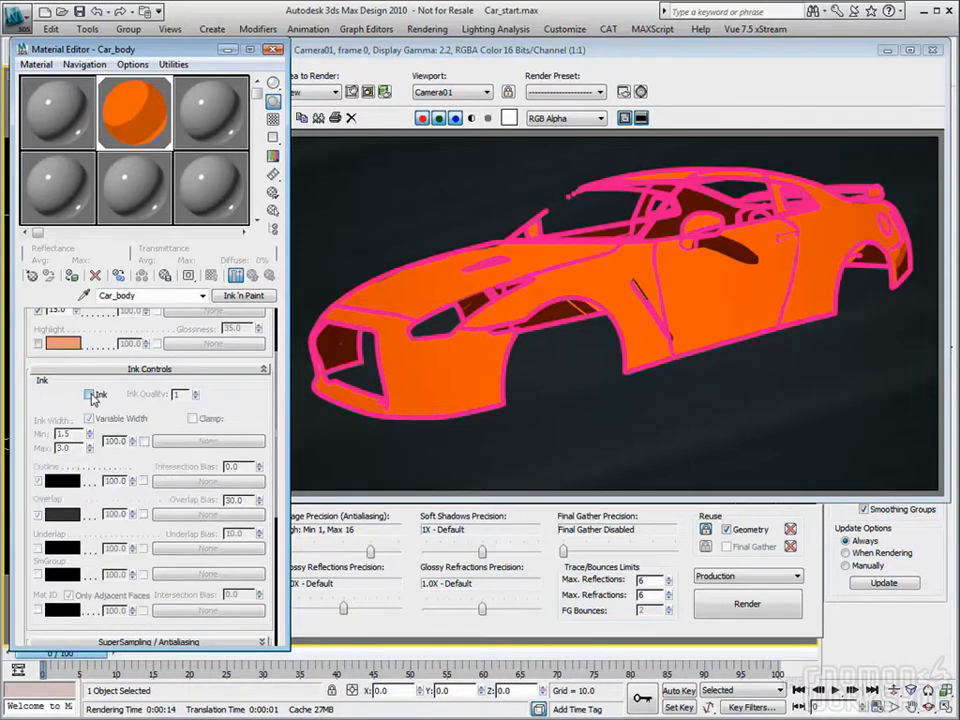
Step: Reopen Car_body's Curvature contour shader, set its color to black and render the car
{"action": "scroll", "coordinate": [252, 362], "scroll_direction": "down", "scroll_amount": 7}
{"action": "scroll", "coordinate": [252, 362], "scroll_direction": "down", "scroll_amount": 1}
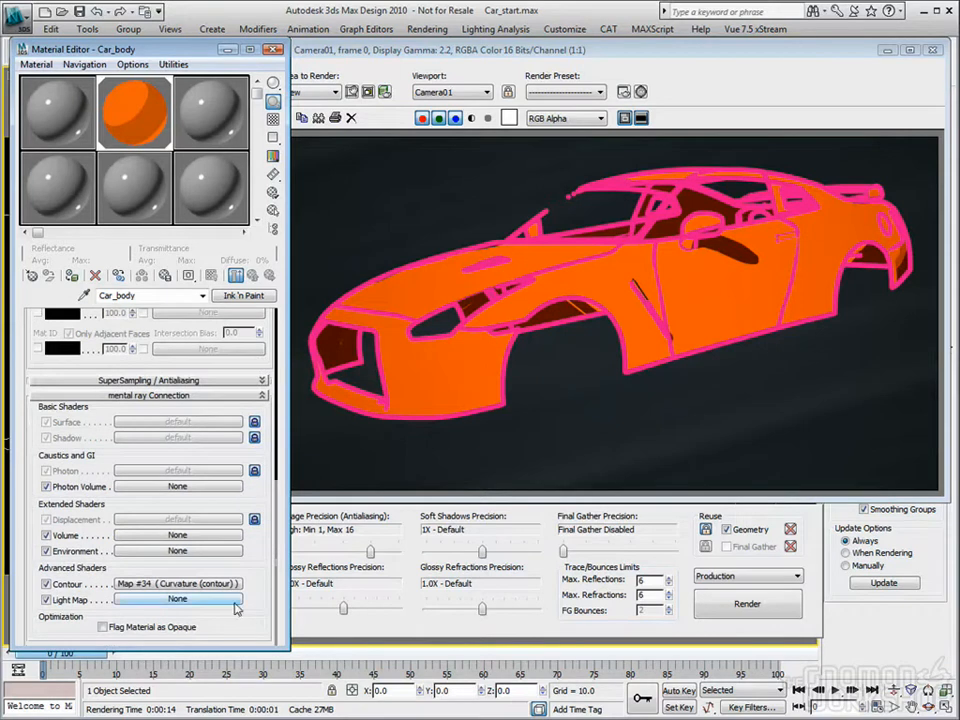
{"action": "left_click", "coordinate": [178, 589]}
{"action": "left_click", "coordinate": [222, 333]}
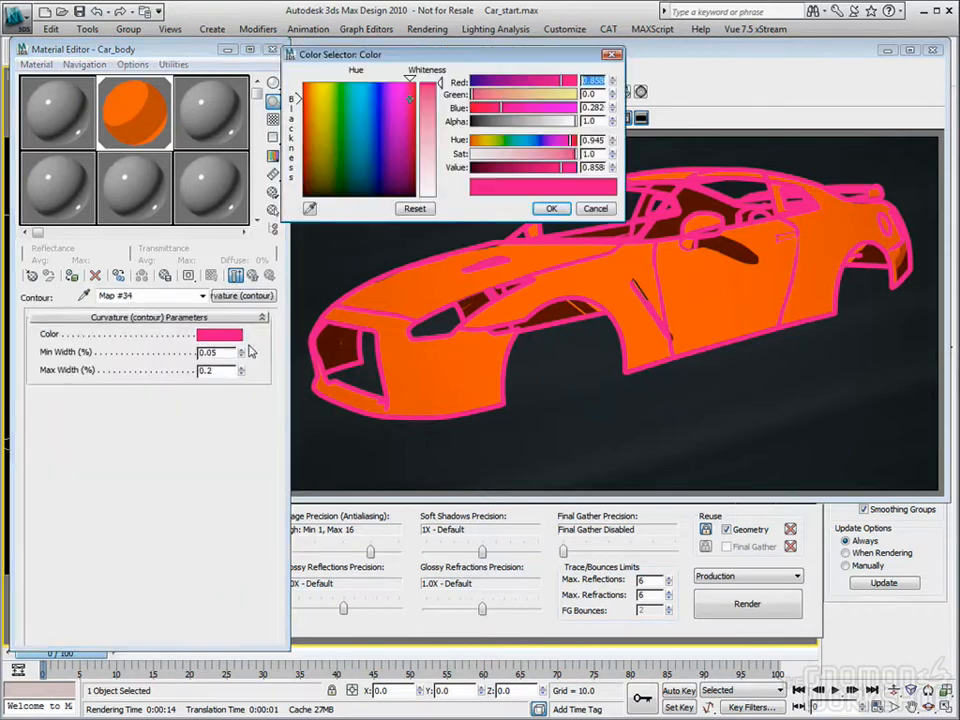
{"action": "left_click_drag", "start_coordinate": [383, 120], "coordinate": [388, 197]}
{"action": "left_click", "coordinate": [551, 209]}
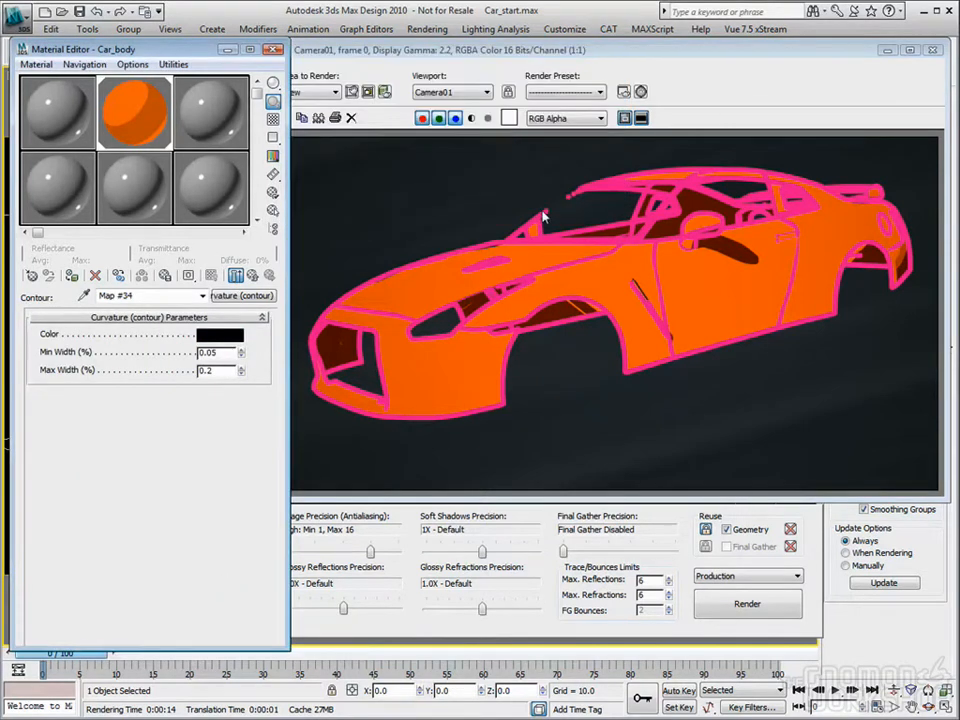
{"action": "left_click", "coordinate": [747, 604]}
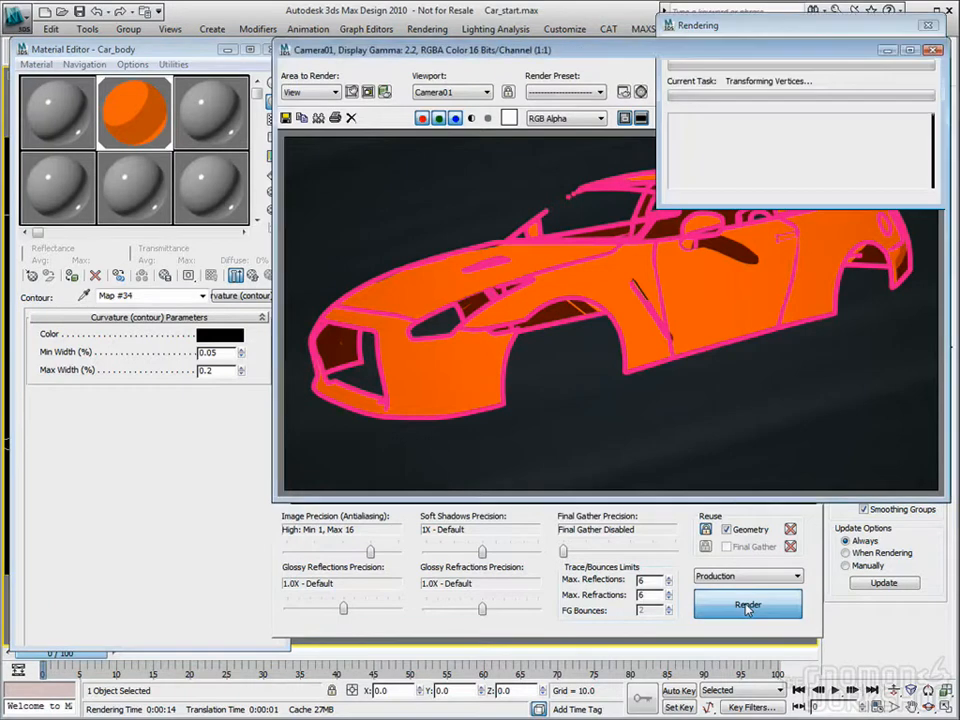
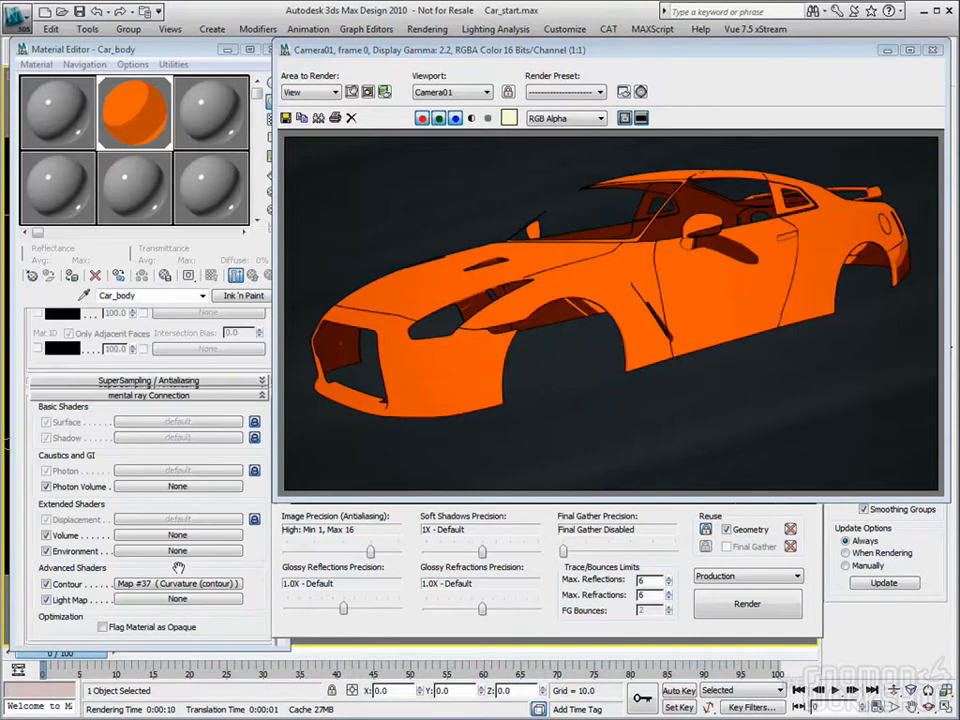
Step: Replace Car_body's Curvature contour shader with Factor Color (contour) and render the car
{"action": "left_click", "coordinate": [179, 584]}
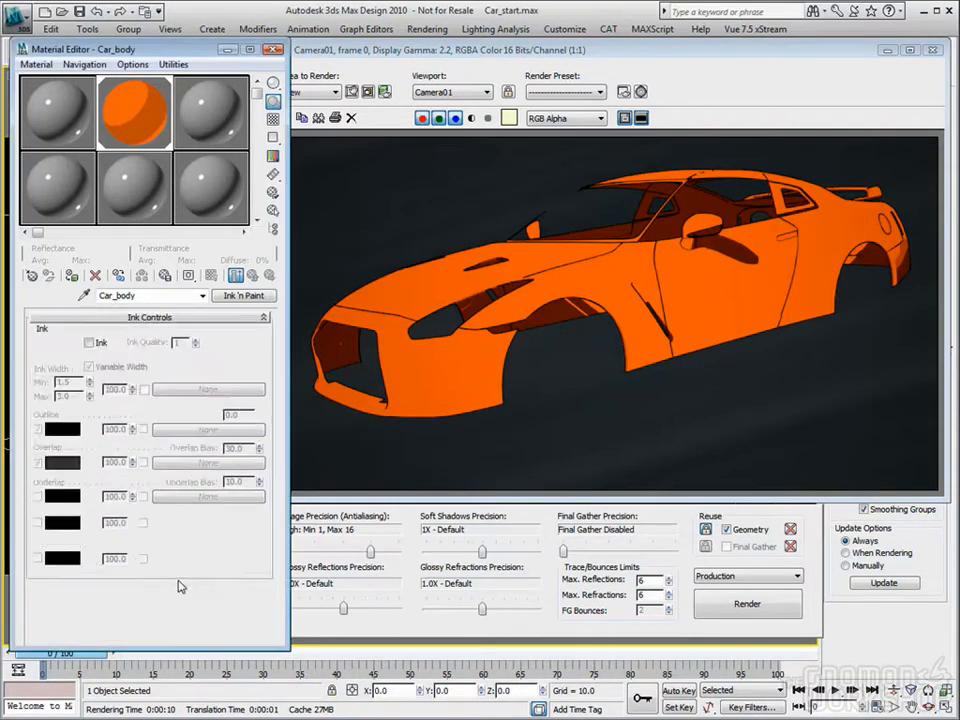
{"action": "left_click", "coordinate": [240, 296]}
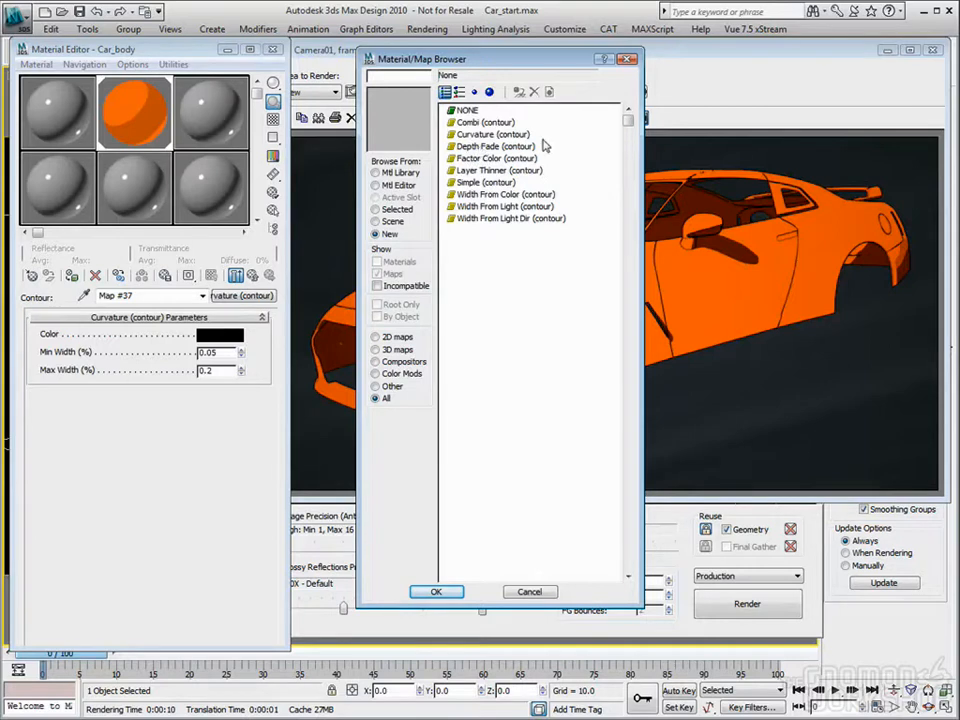
{"action": "double_click", "coordinate": [474, 160]}
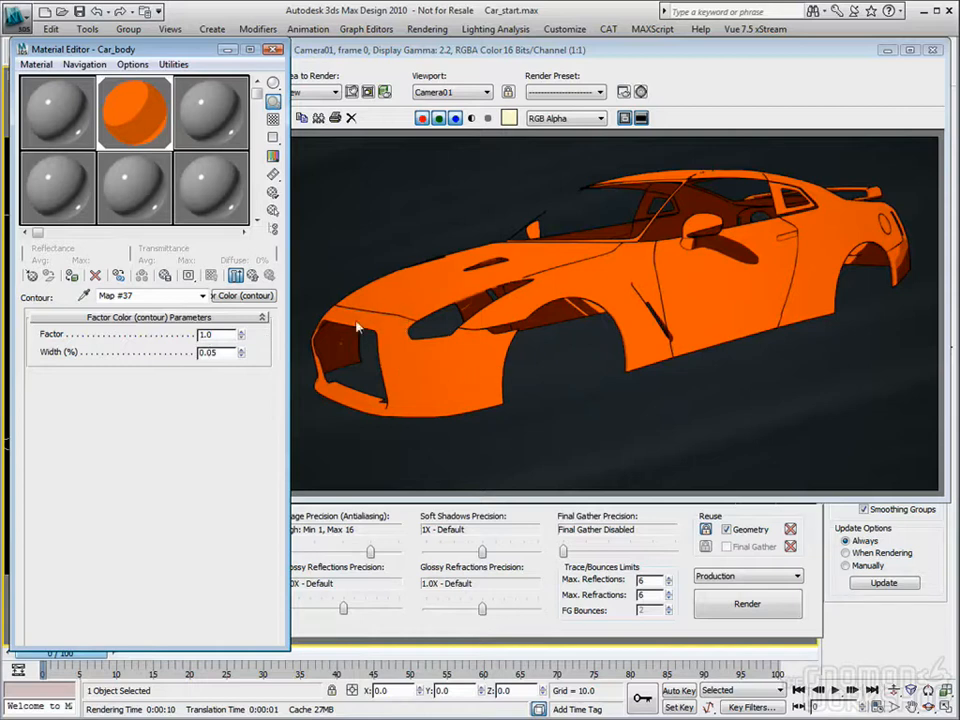
{"action": "left_click", "coordinate": [745, 604]}
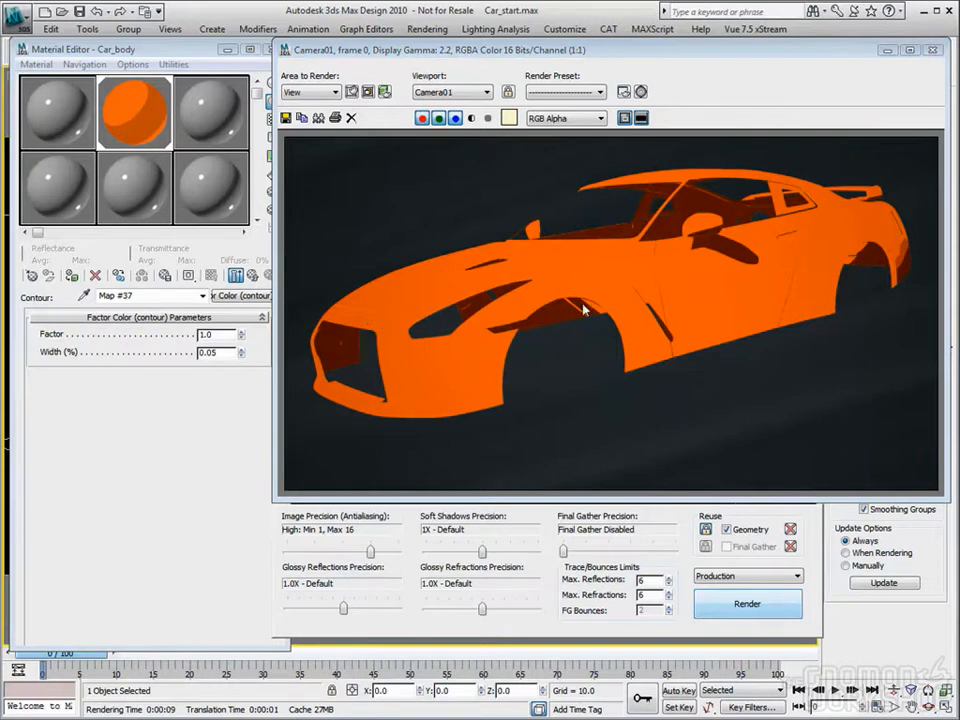
Step: Set the Factor Color contour's Factor to 6 and render the car
{"action": "left_click", "coordinate": [249, 374]}
{"action": "left_click_drag", "start_coordinate": [240, 337], "coordinate": [173, 340]}
{"action": "type", "text": "6"}
{"action": "key", "text": "Tab"}
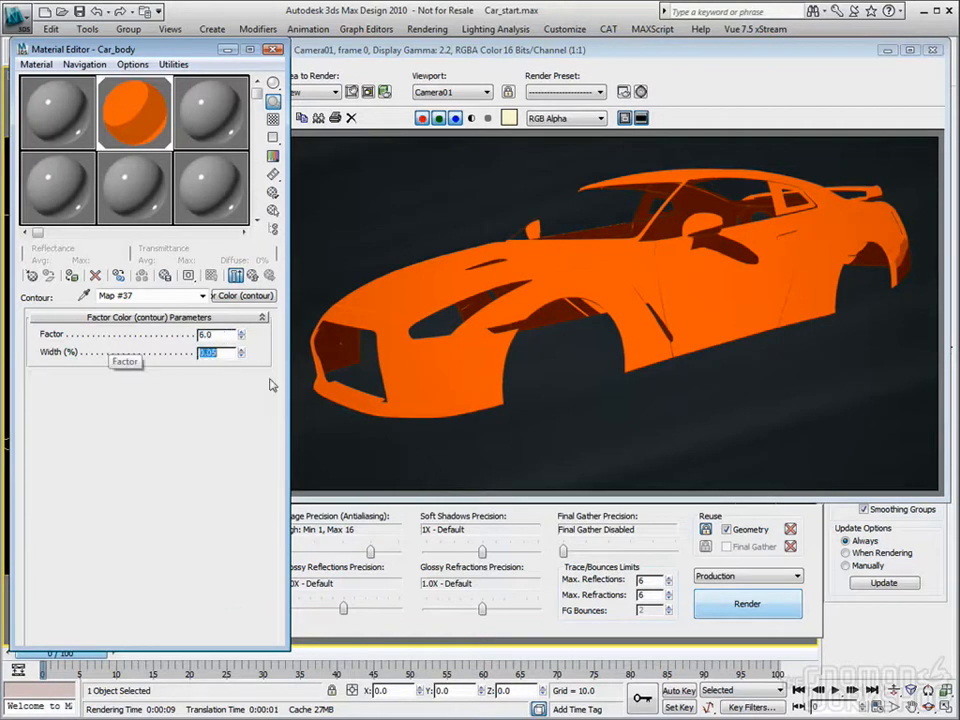
{"action": "left_click", "coordinate": [724, 604]}
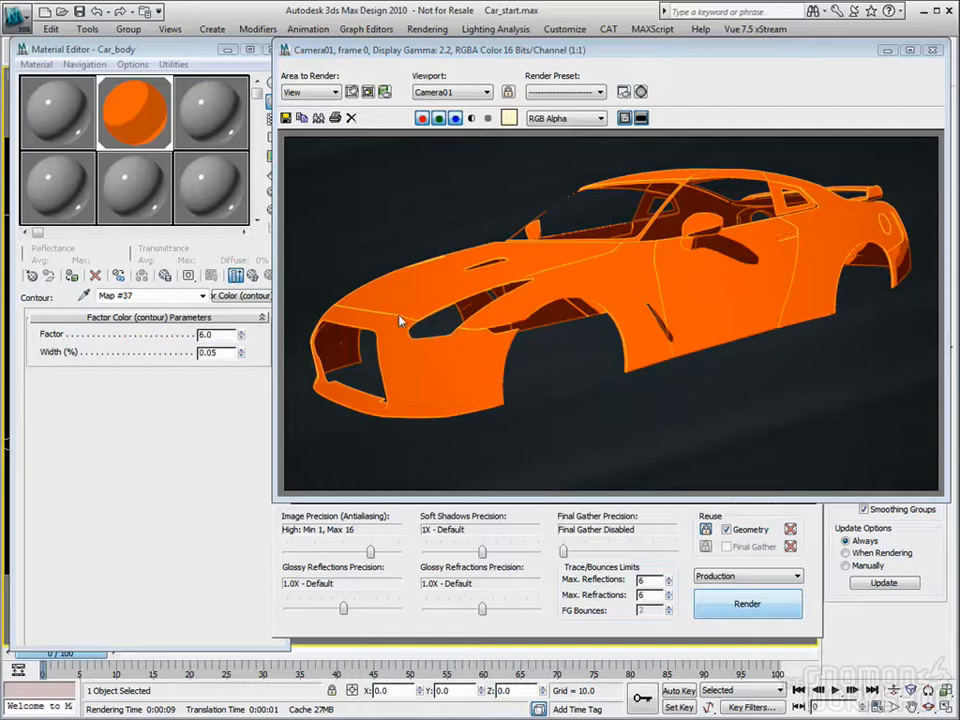
Step: Increase the Factor Color contour's Factor to 25 and render the car again
{"action": "left_click_drag", "start_coordinate": [219, 336], "coordinate": [104, 328]}
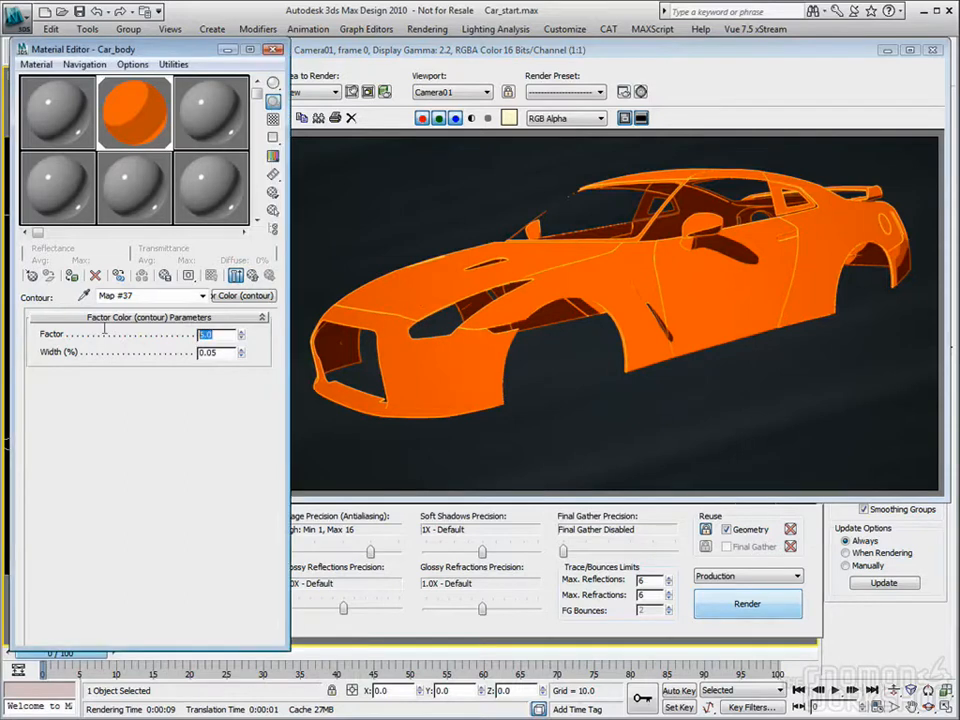
{"action": "type", "text": "25"}
{"action": "key", "text": "Return"}
{"action": "left_click", "coordinate": [748, 604]}
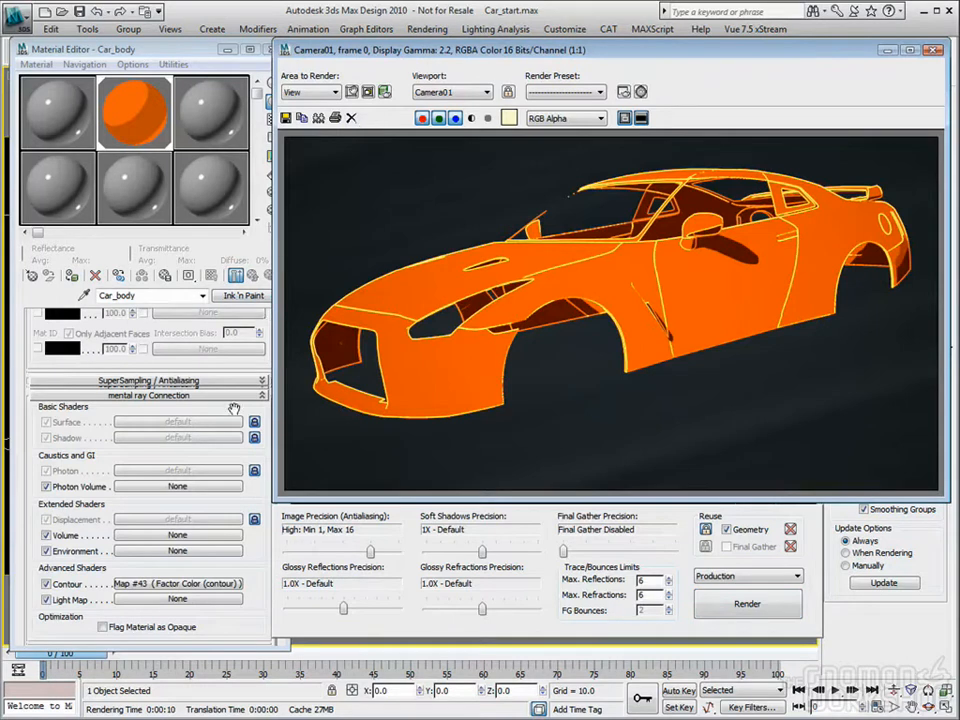
Step: Turn Ink back on in the Car_body material's Ink Controls and close the rendered image
{"action": "left_click_drag", "start_coordinate": [235, 433], "coordinate": [228, 486]}
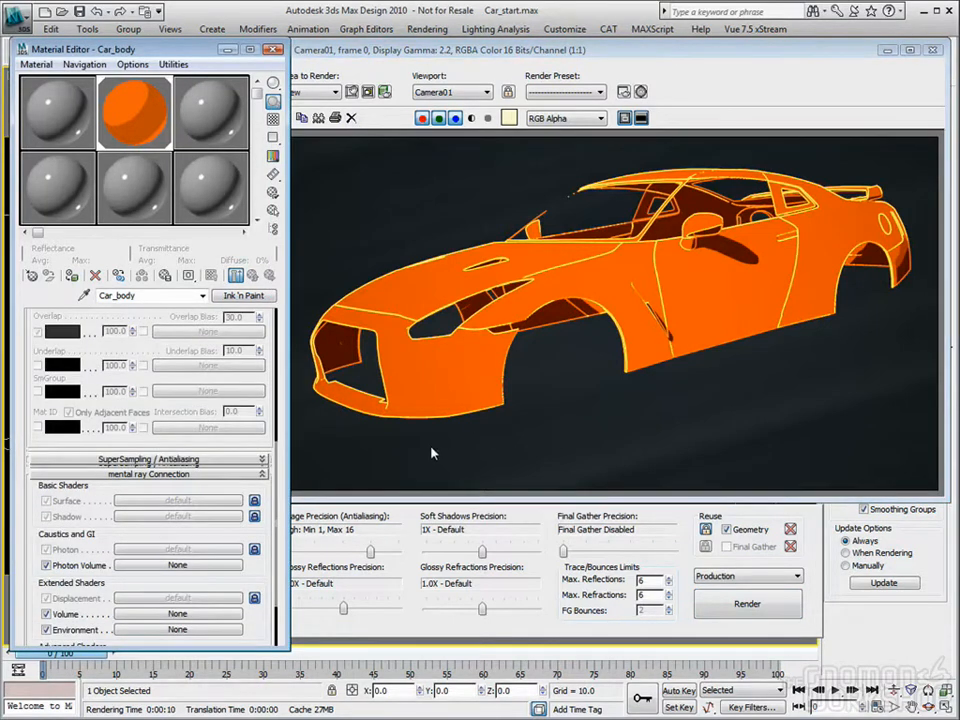
{"action": "mouse_move", "coordinate": [200, 308]}
{"action": "left_mouse_down"}
{"action": "mouse_move", "coordinate": [260, 521]}
{"action": "mouse_move", "coordinate": [253, 462]}
{"action": "left_mouse_up"}
{"action": "left_click", "coordinate": [89, 438]}
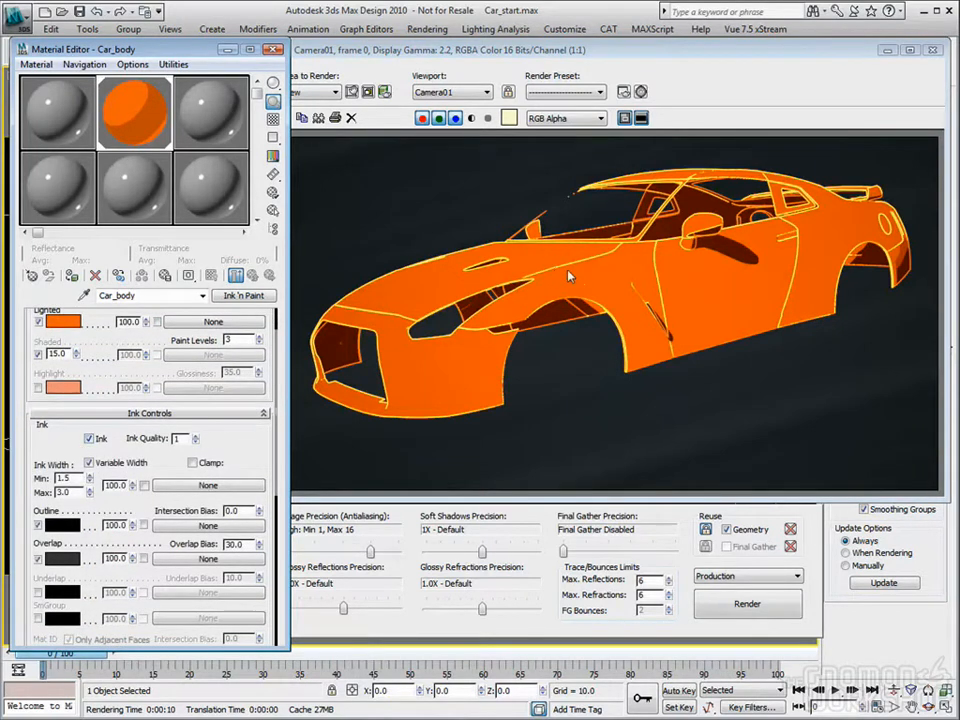
{"action": "left_click", "coordinate": [931, 49]}
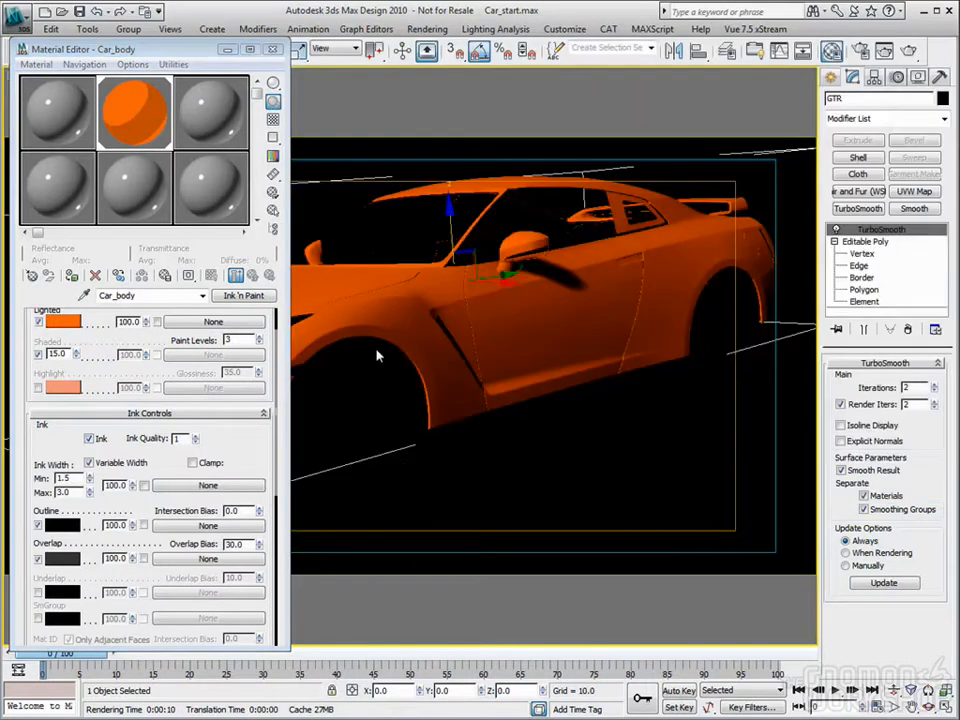
{"action": "left_click_drag", "start_coordinate": [255, 459], "coordinate": [255, 420]}
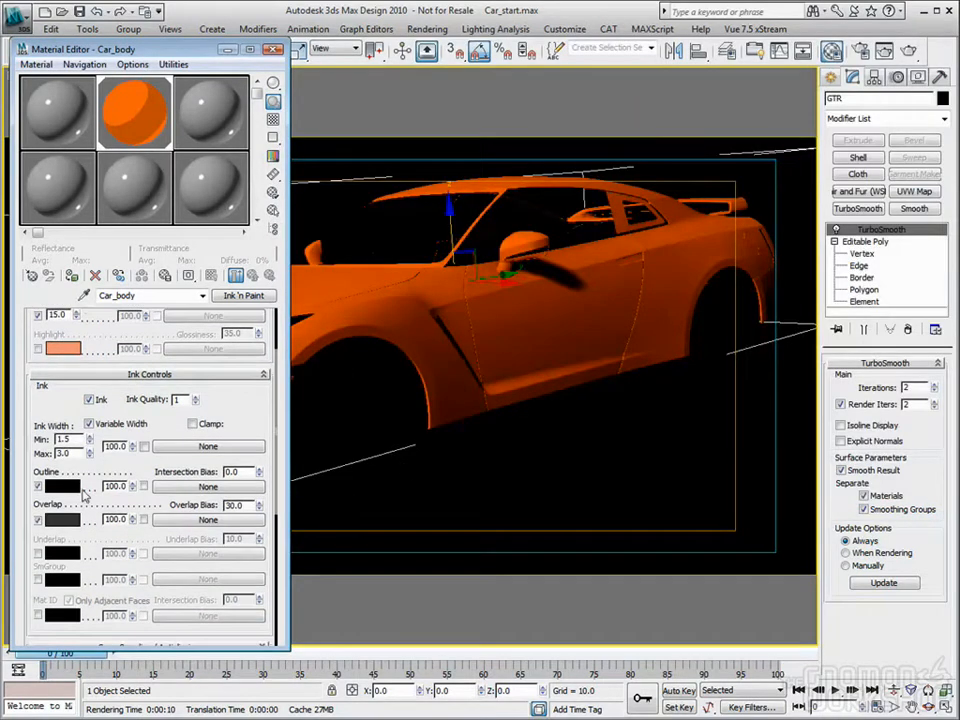
{"action": "left_click_drag", "start_coordinate": [72, 439], "coordinate": [38, 438]}
Step: Replace Car_body's Factor Color contour shader with Simple (contour) and set its Width to 0.15 %
{"action": "scroll", "coordinate": [259, 387], "scroll_direction": "down", "scroll_amount": 1}
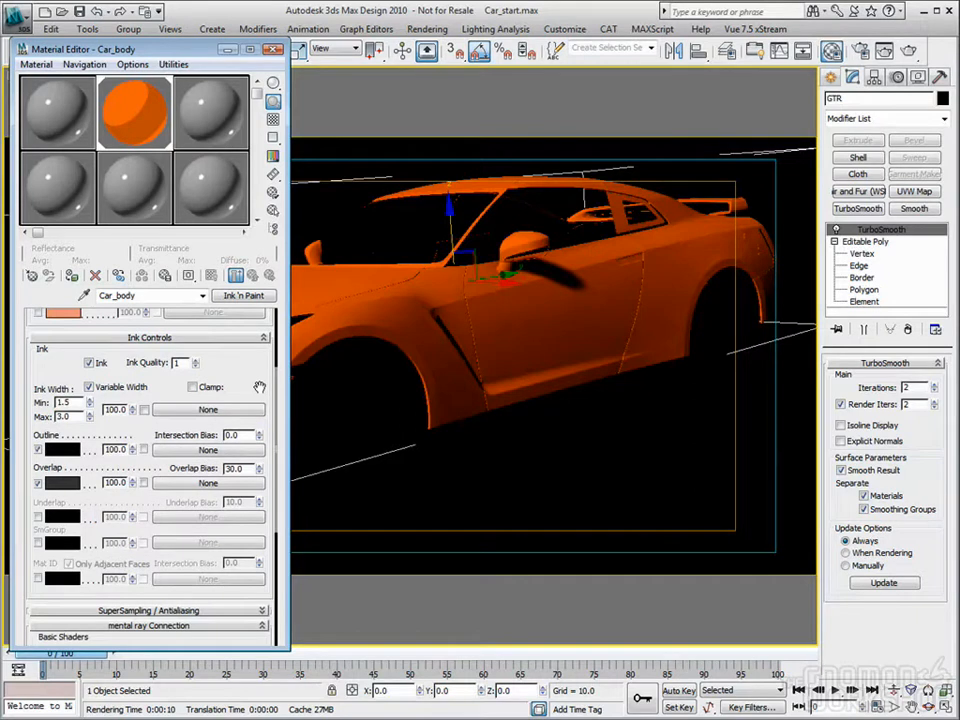
{"action": "scroll", "coordinate": [200, 450], "scroll_direction": "down", "scroll_amount": 6}
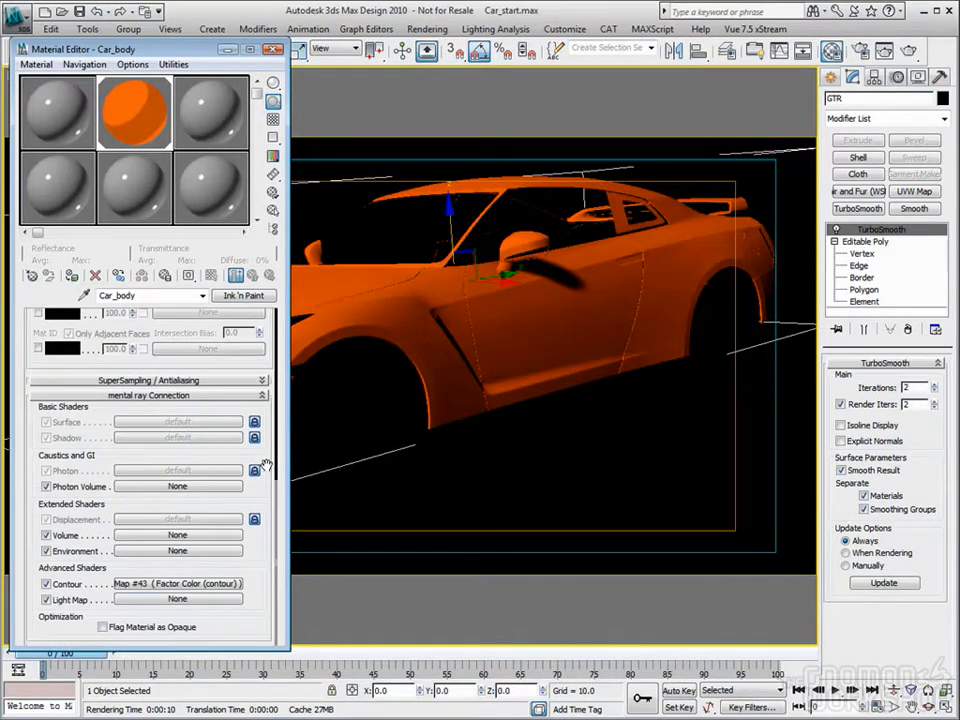
{"action": "left_click", "coordinate": [165, 584]}
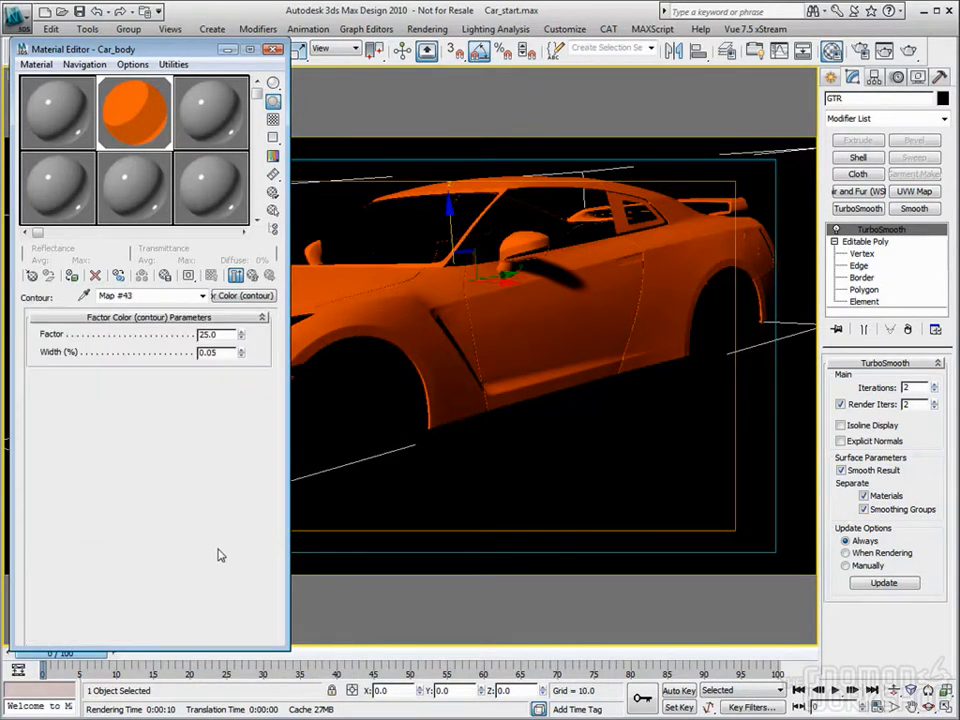
{"action": "left_click", "coordinate": [245, 296]}
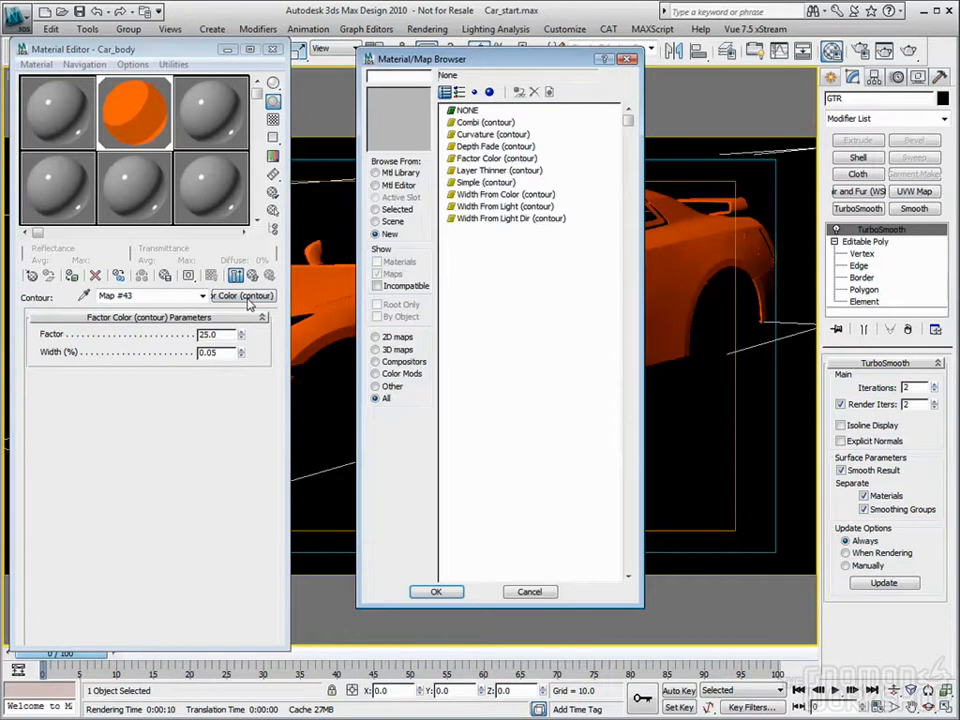
{"action": "double_click", "coordinate": [484, 183]}
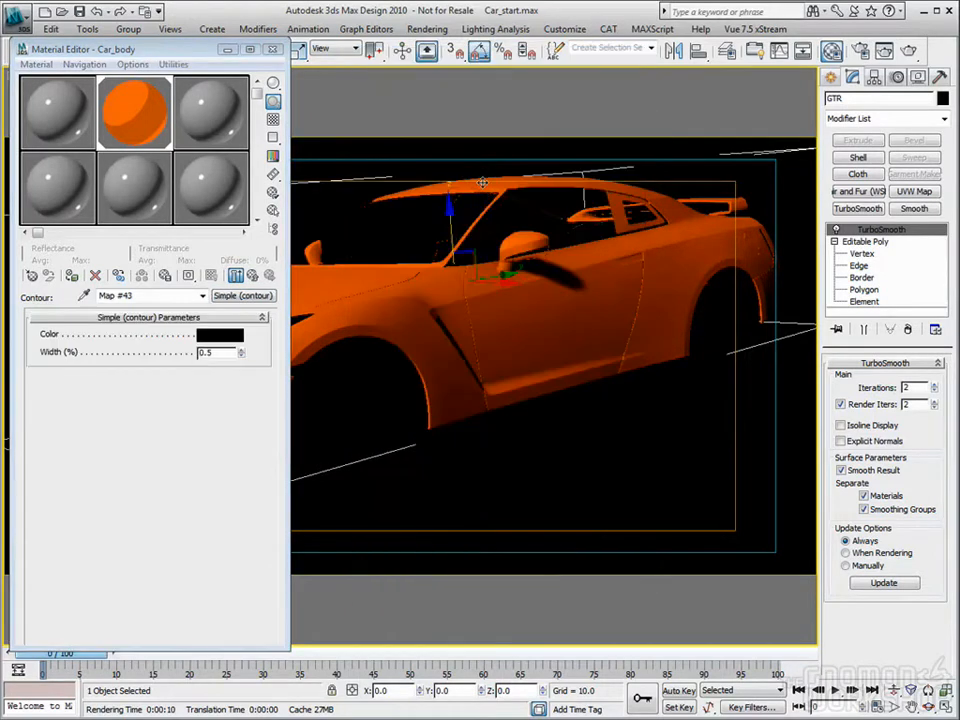
{"action": "double_click", "coordinate": [224, 352]}
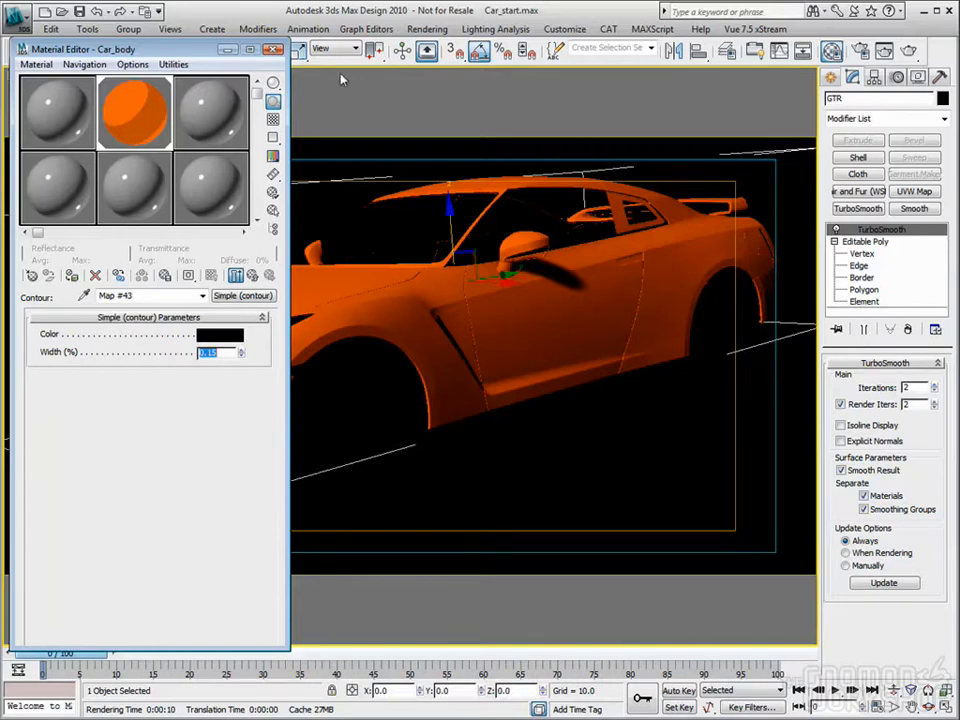
Step: Render the camera view of the isolated car body, close the render and exit Isolation Mode
{"action": "left_click", "coordinate": [273, 50]}
{"action": "left_click", "coordinate": [909, 52]}
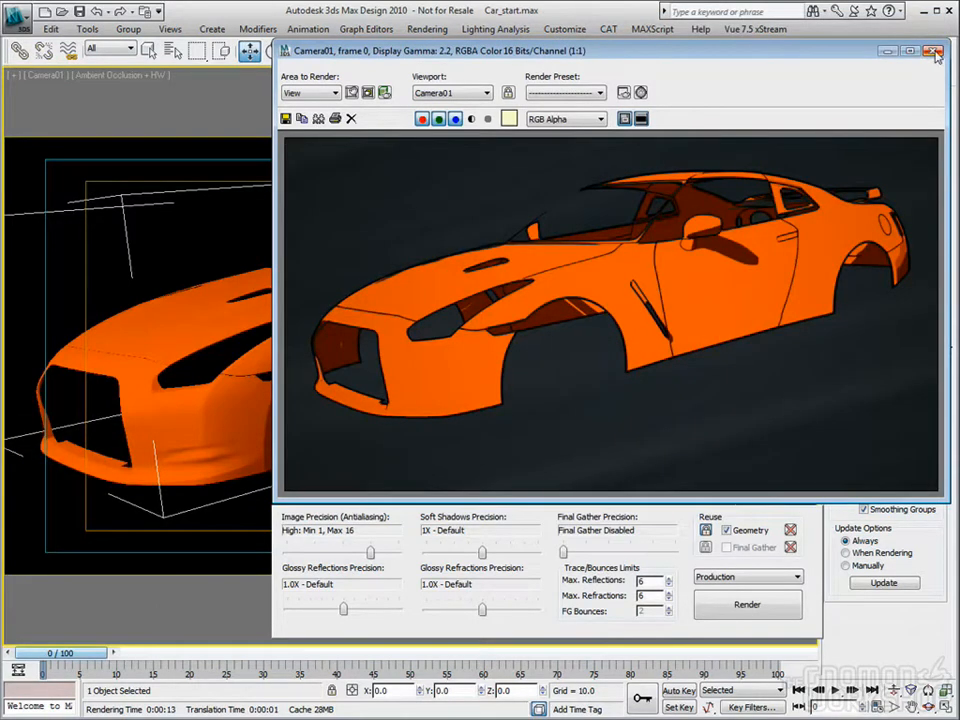
{"action": "left_click", "coordinate": [932, 51]}
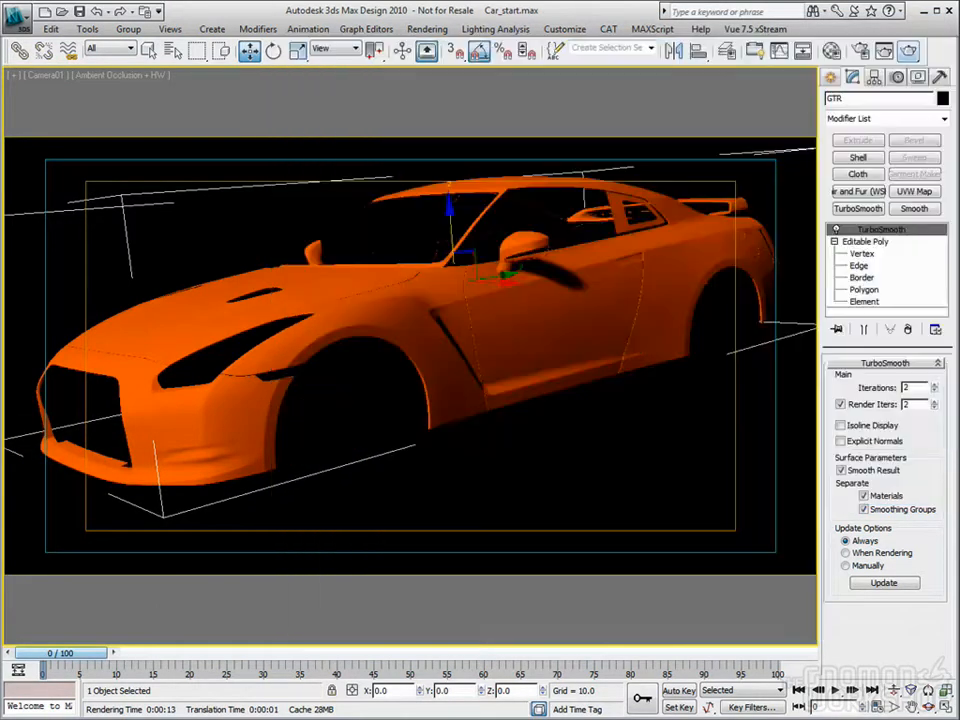
{"action": "key", "text": "alt+q"}
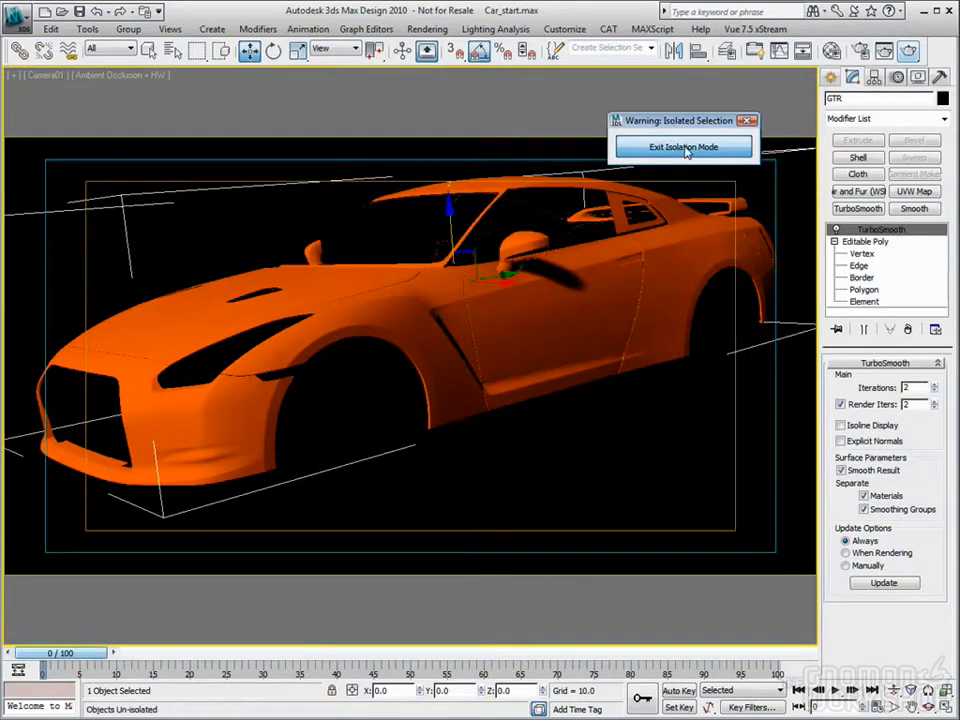
{"action": "left_click", "coordinate": [684, 148]}
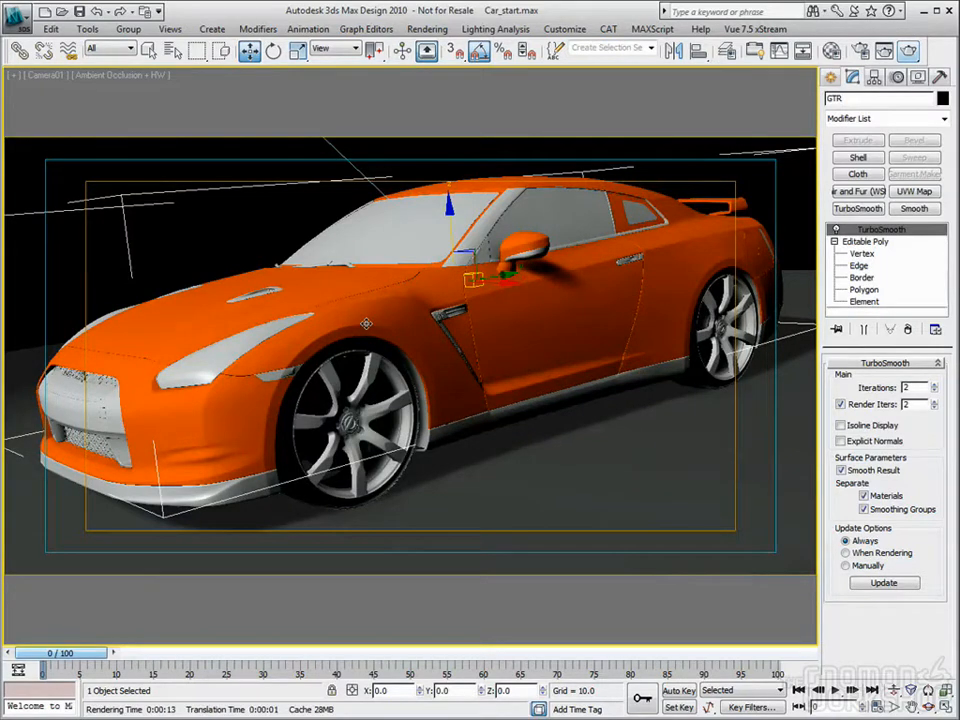
Step: Apply the Glass (Thin Geometry) template to the Arch & Design (mi)_1 material and assign it to the car's Glass object
{"action": "left_click", "coordinate": [180, 176]}
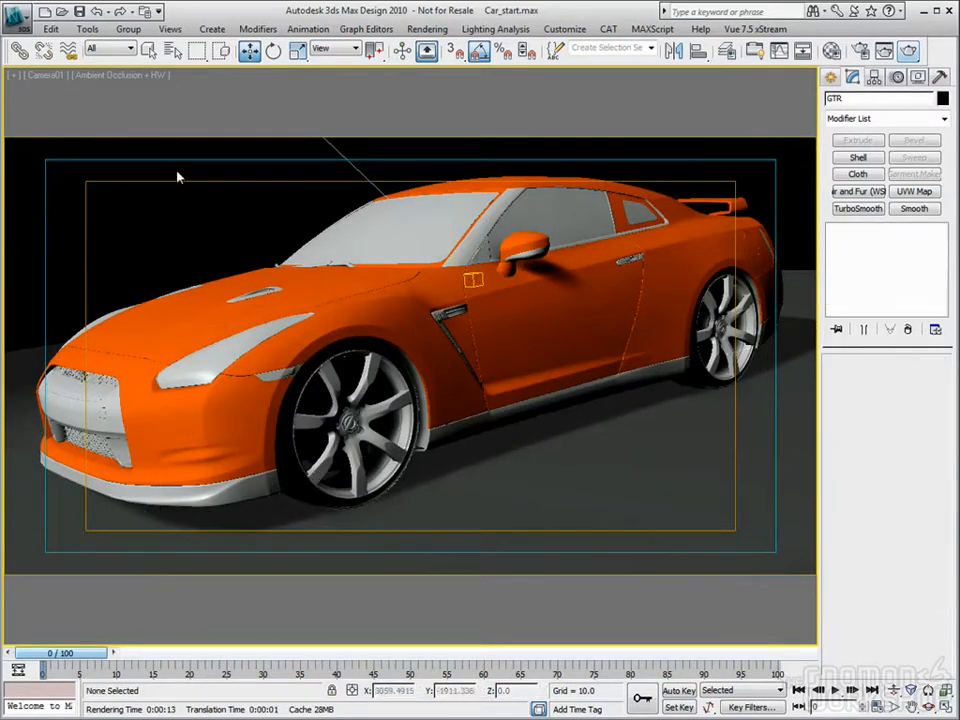
{"action": "left_click", "coordinate": [386, 238]}
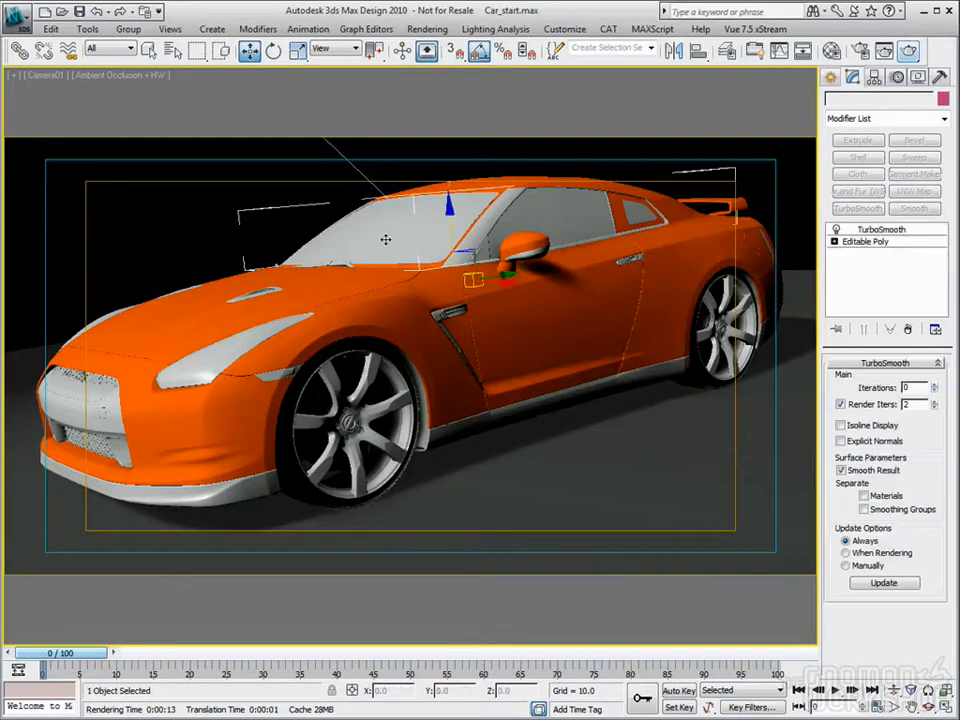
{"action": "key", "text": "m"}
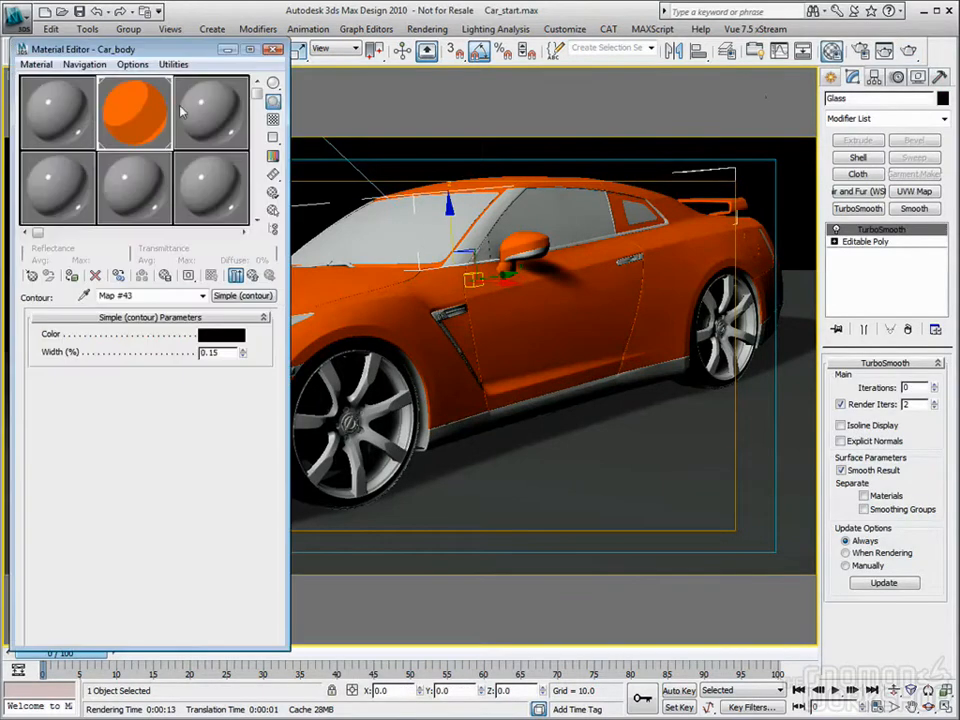
{"action": "left_click", "coordinate": [62, 122]}
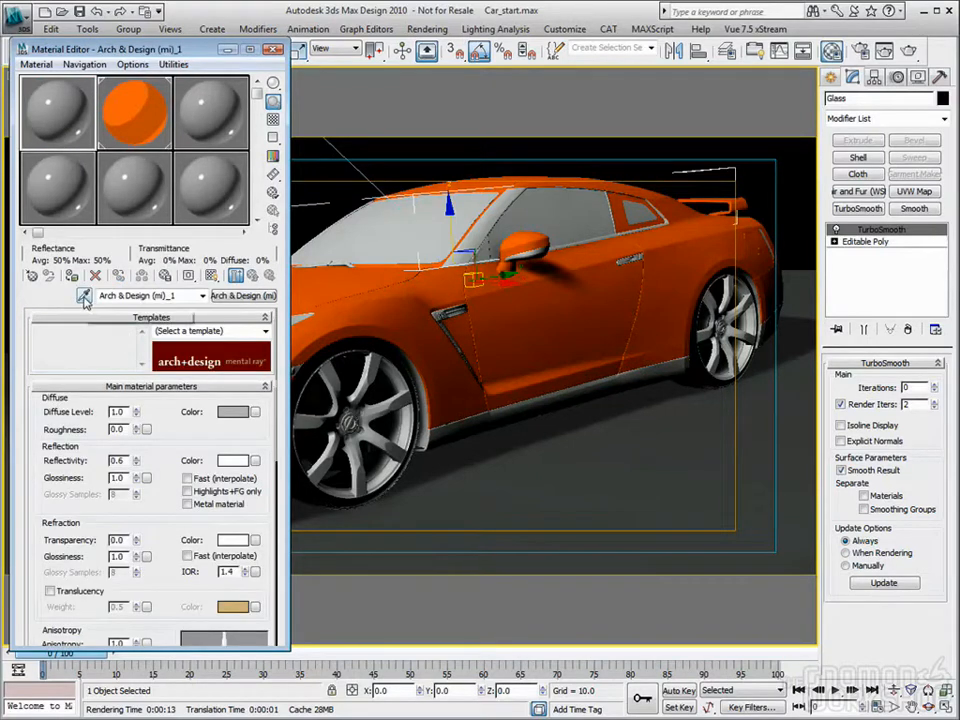
{"action": "left_click", "coordinate": [266, 336]}
{"action": "scroll", "coordinate": [270, 393], "scroll_direction": "down", "scroll_amount": 1}
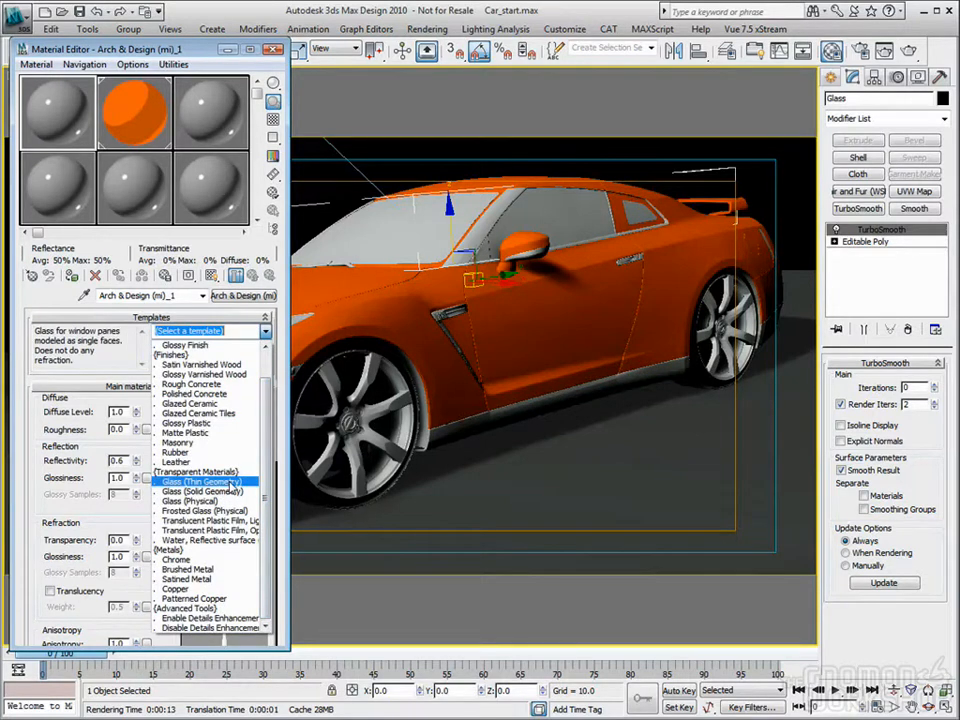
{"action": "left_click", "coordinate": [232, 484]}
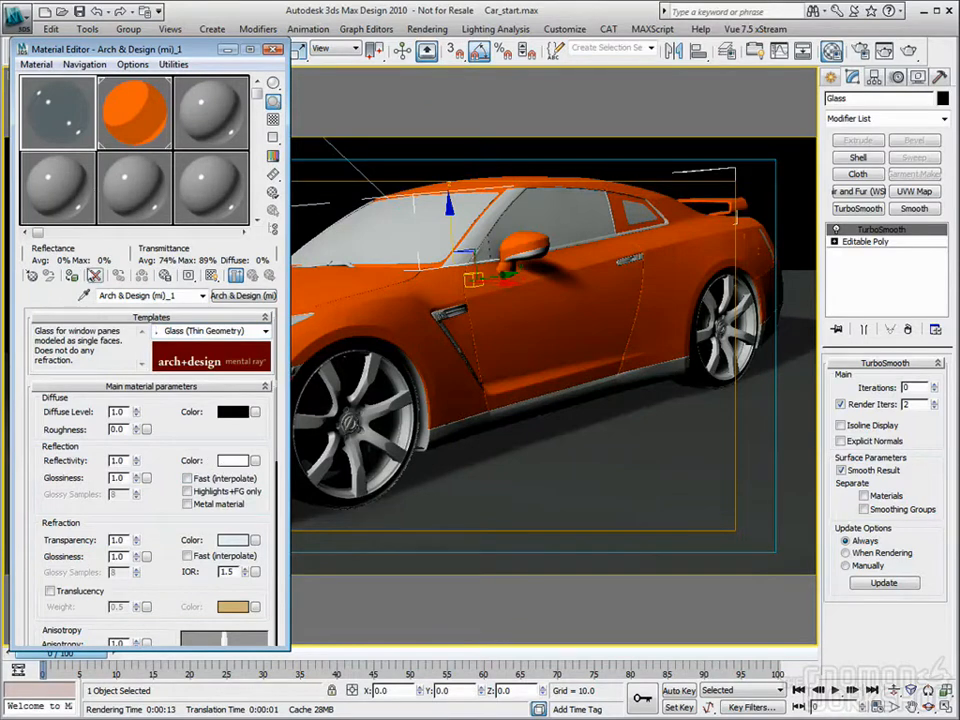
{"action": "left_click", "coordinate": [74, 276]}
Step: Add a Simple (contour) shader to the glass material's mental ray Contour slot with a Width of 0.15 %
{"action": "left_click_drag", "start_coordinate": [142, 516], "coordinate": [146, 421]}
{"action": "scroll", "coordinate": [146, 421], "scroll_direction": "down", "scroll_amount": 5}
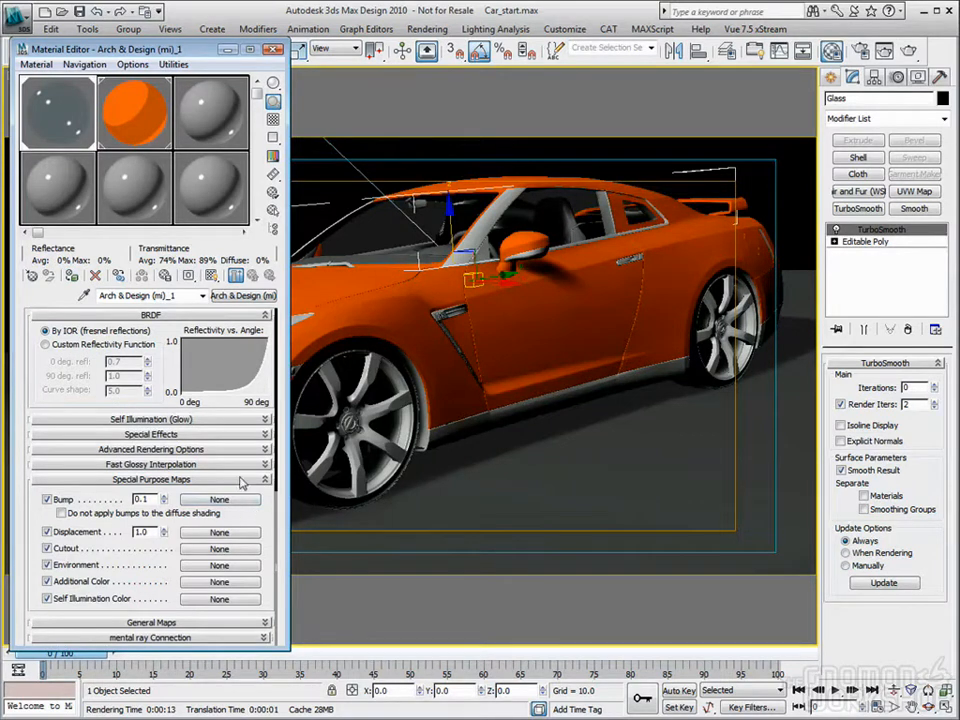
{"action": "left_click", "coordinate": [205, 637]}
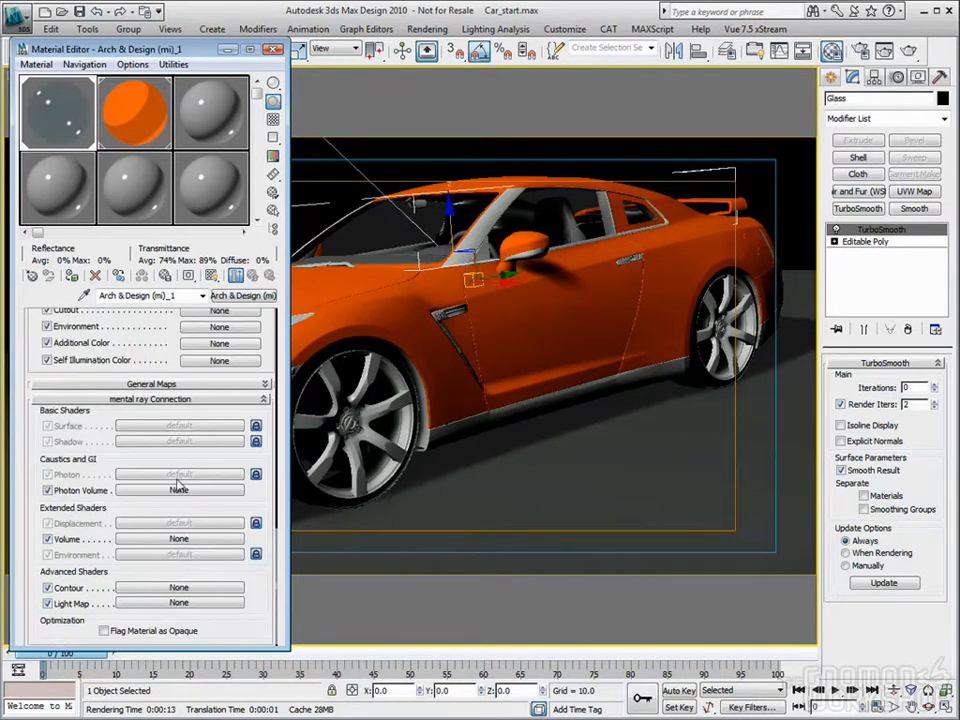
{"action": "left_click", "coordinate": [170, 587]}
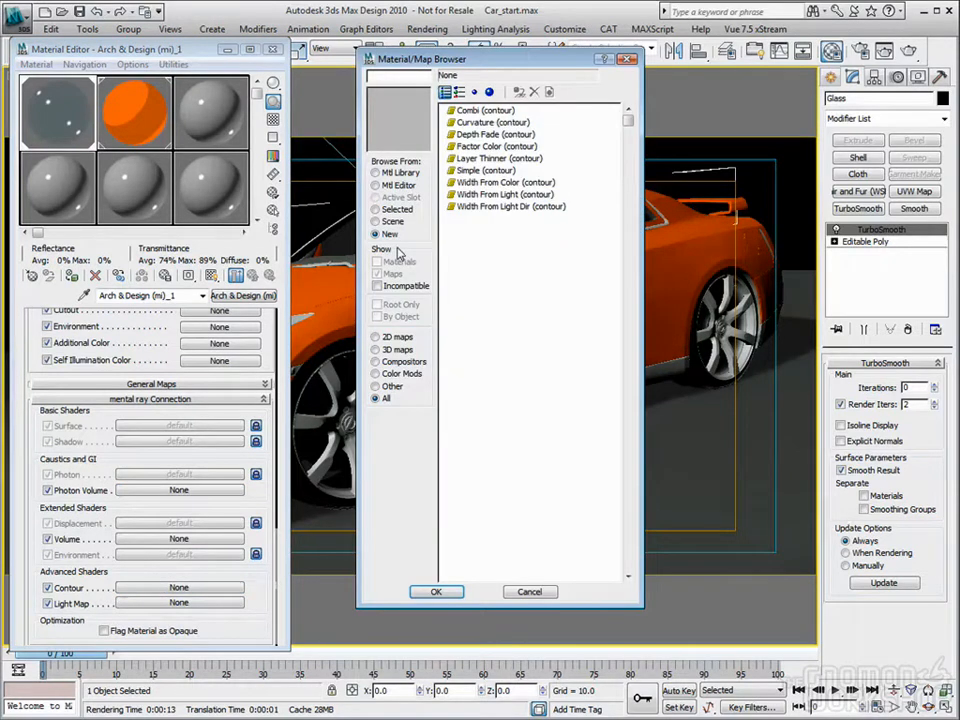
{"action": "double_click", "coordinate": [471, 172]}
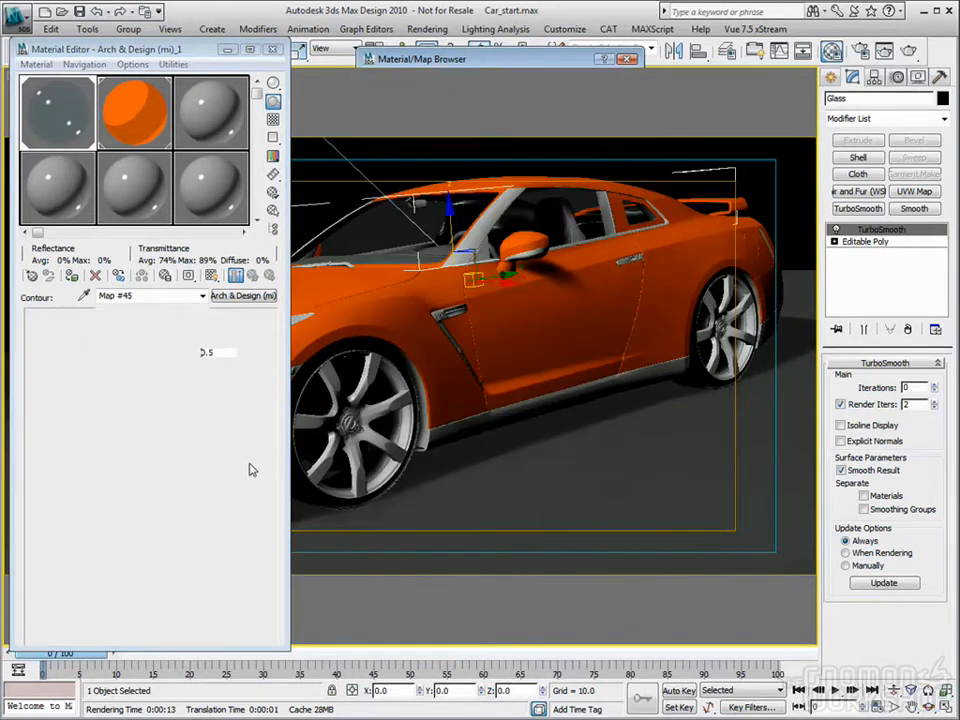
{"action": "type", "text": "1"}
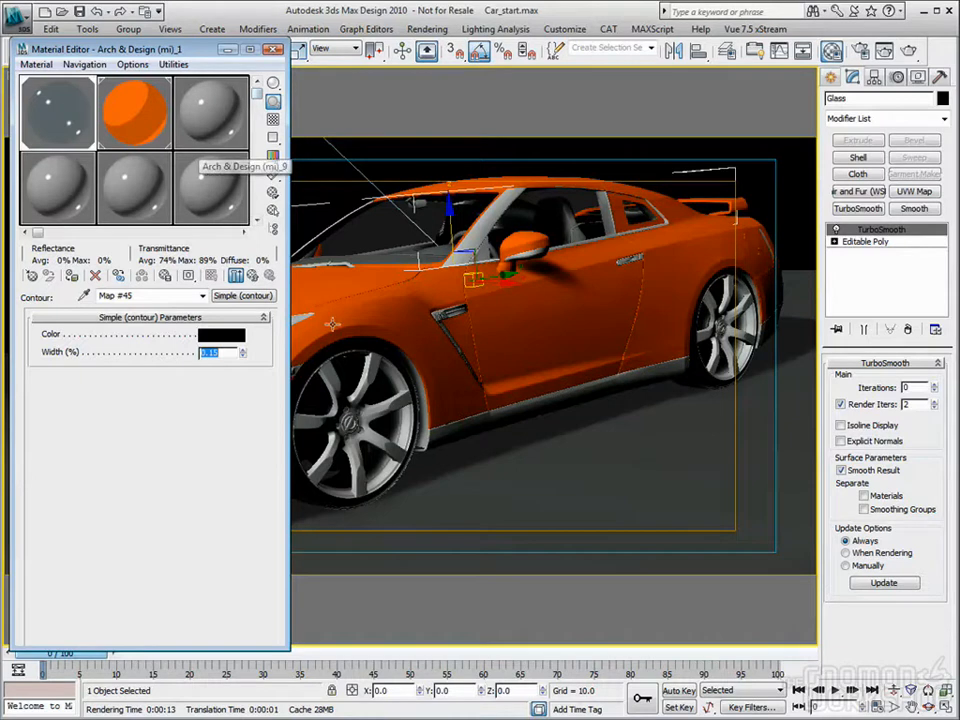
Step: Select the front left wheel and convert the Arch & Design (mi)_3 material to an Ink 'n Paint material
{"action": "left_click", "coordinate": [340, 181]}
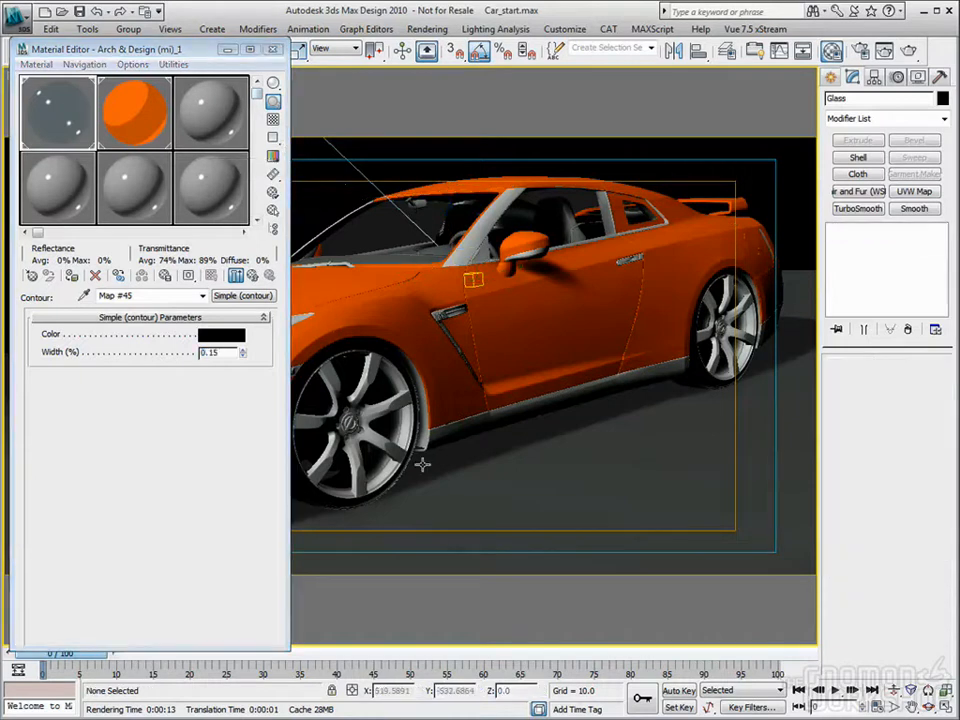
{"action": "left_click", "coordinate": [370, 381]}
{"action": "left_click", "coordinate": [215, 148]}
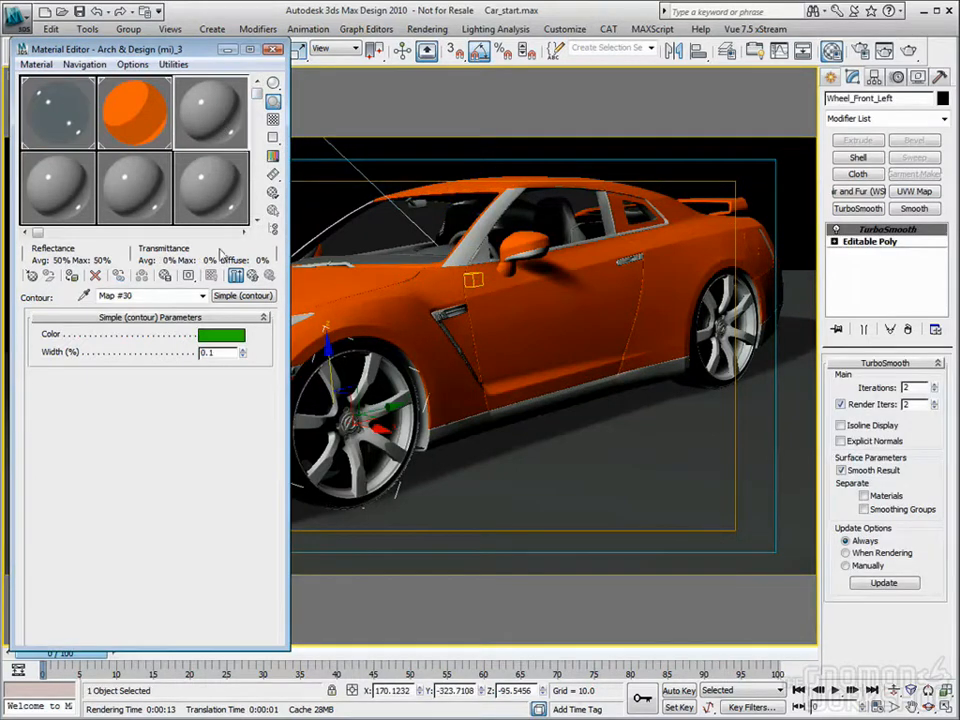
{"action": "left_click", "coordinate": [240, 295]}
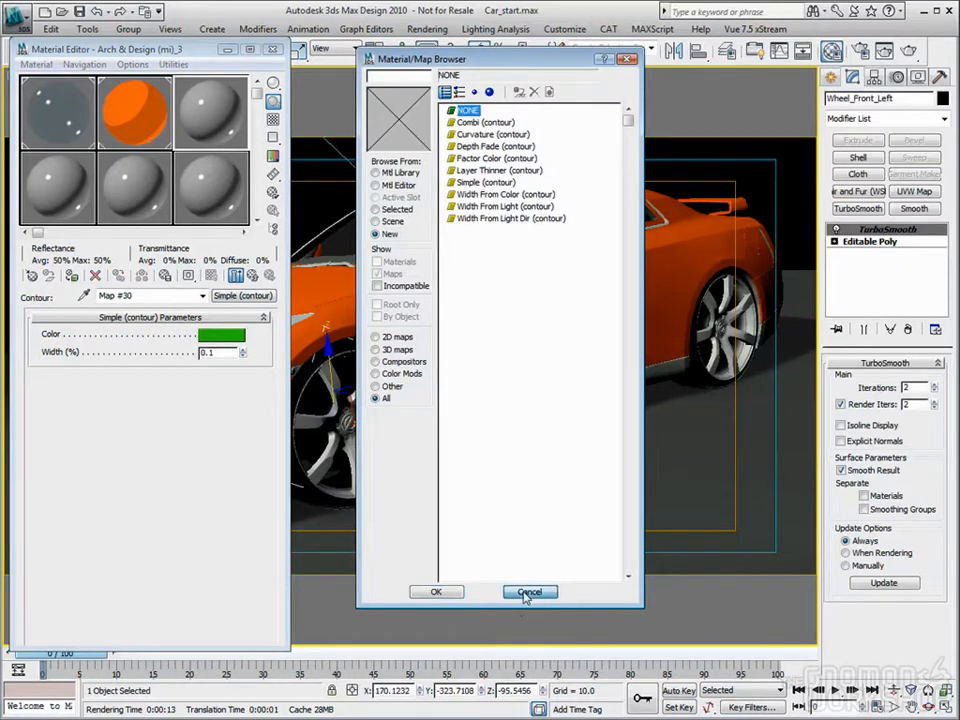
{"action": "left_click", "coordinate": [527, 592]}
{"action": "left_click", "coordinate": [255, 276]}
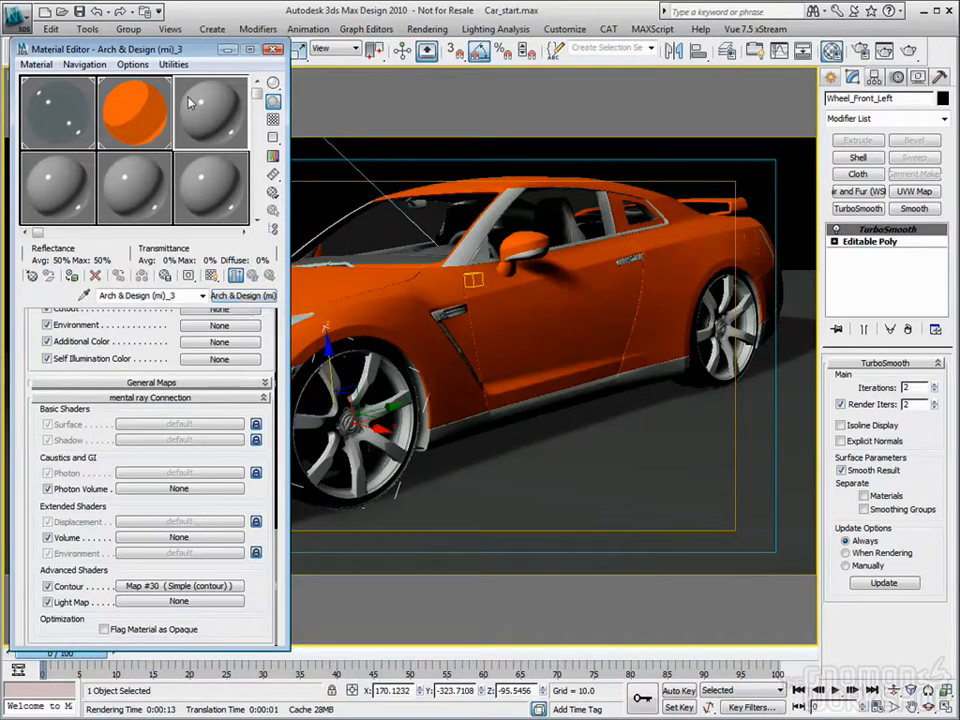
{"action": "left_click", "coordinate": [243, 295]}
{"action": "double_click", "coordinate": [477, 205]}
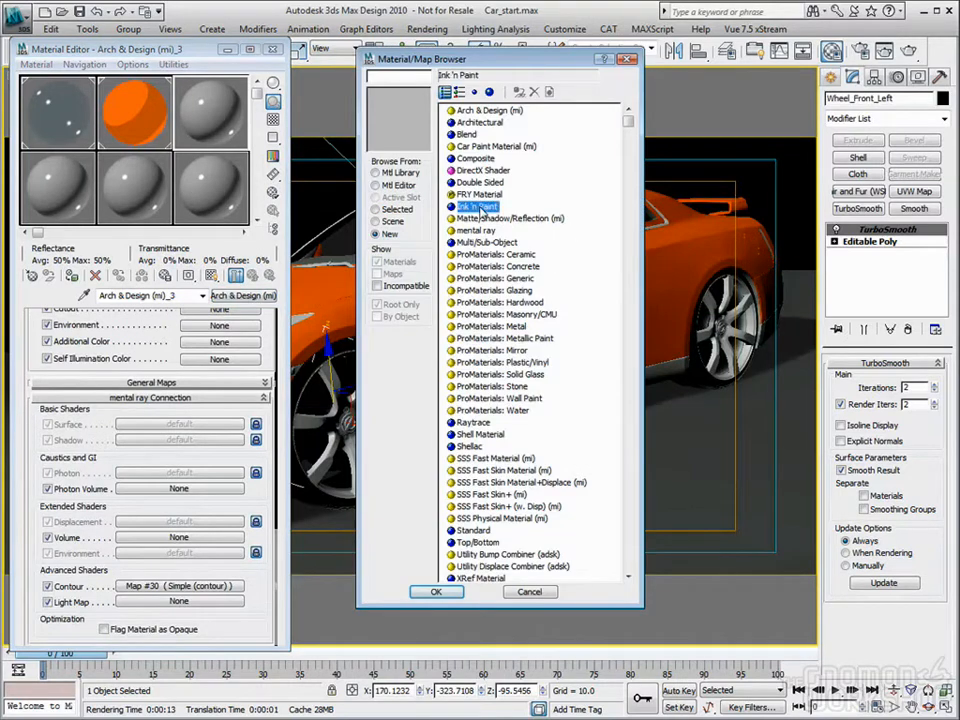
Step: Set the Ink 'n Paint material's Lighted color to light gray, Paint Levels to 4 and Shaded to 25
{"action": "left_click", "coordinate": [64, 368]}
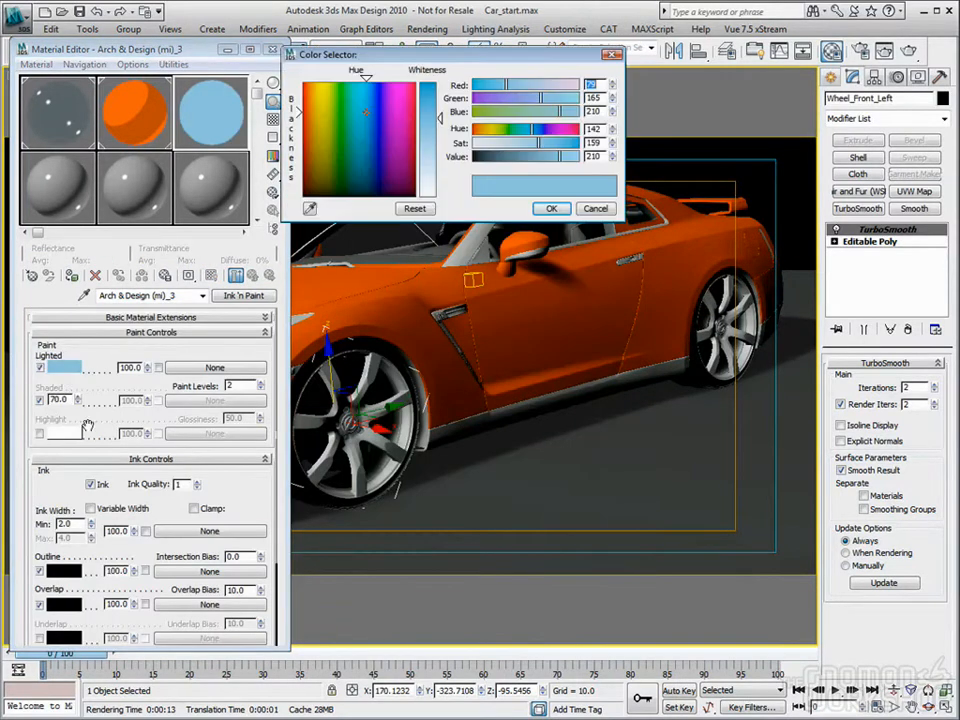
{"action": "left_click_drag", "start_coordinate": [356, 140], "coordinate": [351, 196]}
{"action": "left_click", "coordinate": [433, 148]}
{"action": "left_click", "coordinate": [546, 209]}
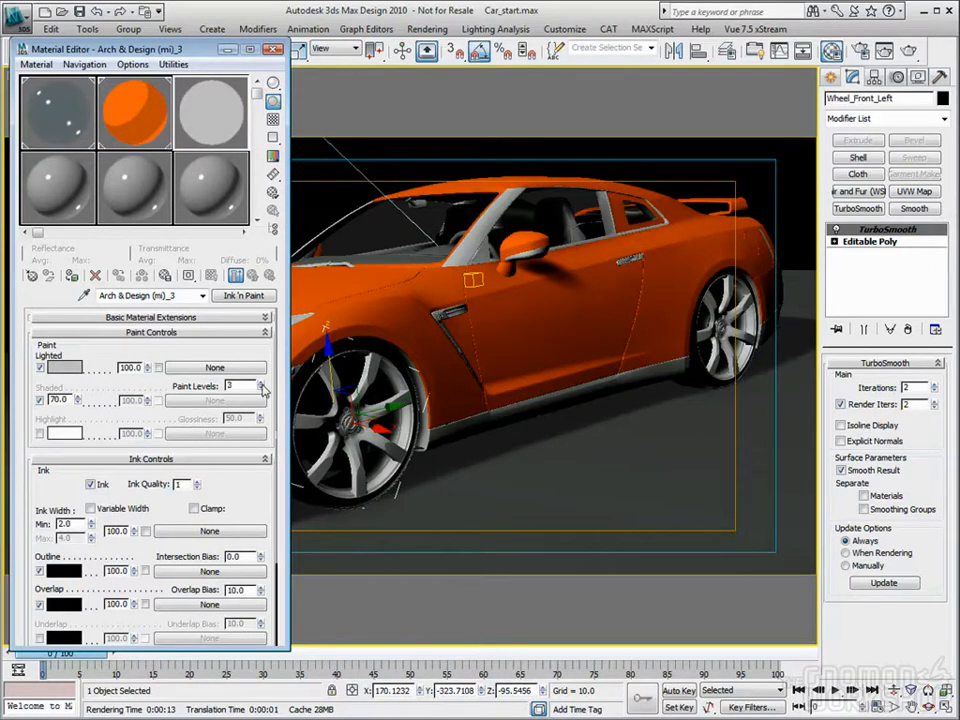
{"action": "left_click", "coordinate": [261, 384]}
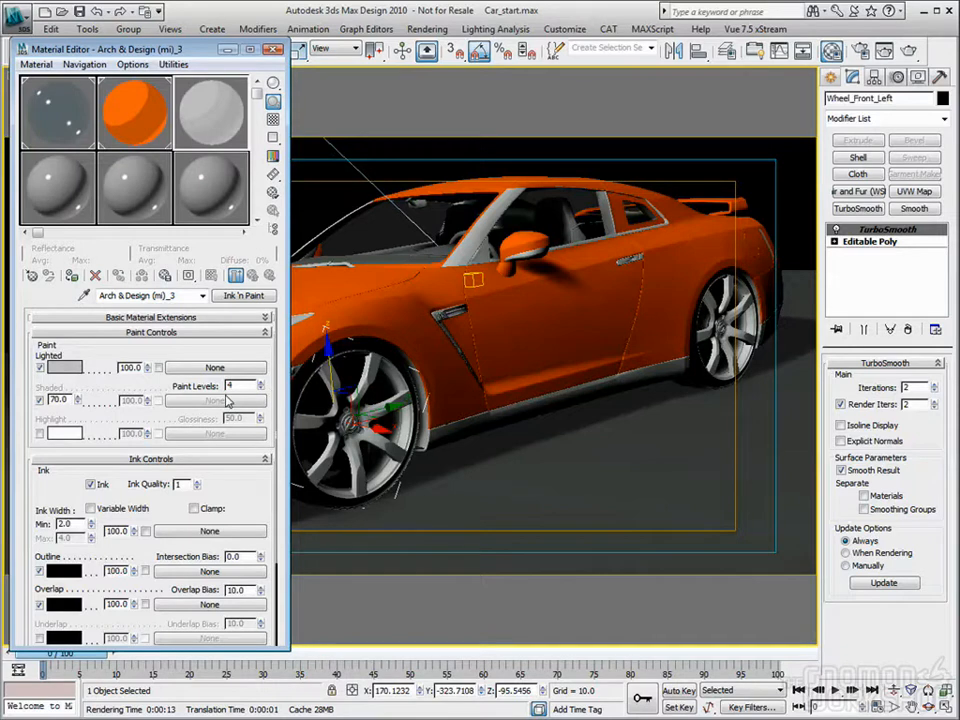
{"action": "double_click", "coordinate": [66, 400]}
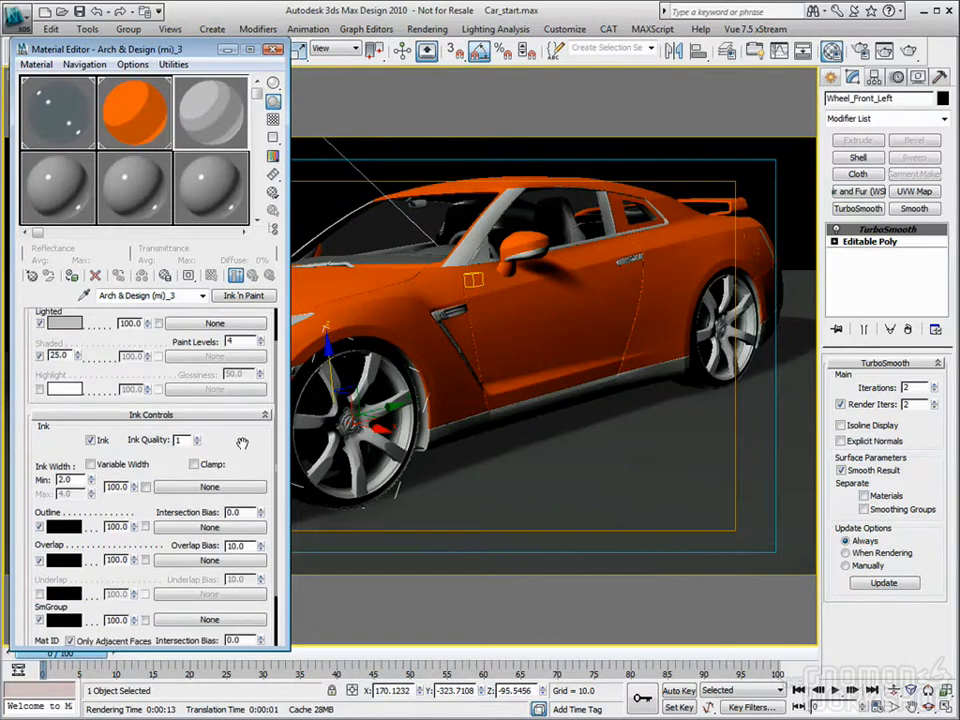
Step: Add a Simple (contour) shader to the wheel material's mental ray Contour slot with a Width of 0.1 %
{"action": "scroll", "coordinate": [180, 360], "scroll_direction": "down", "scroll_amount": 3}
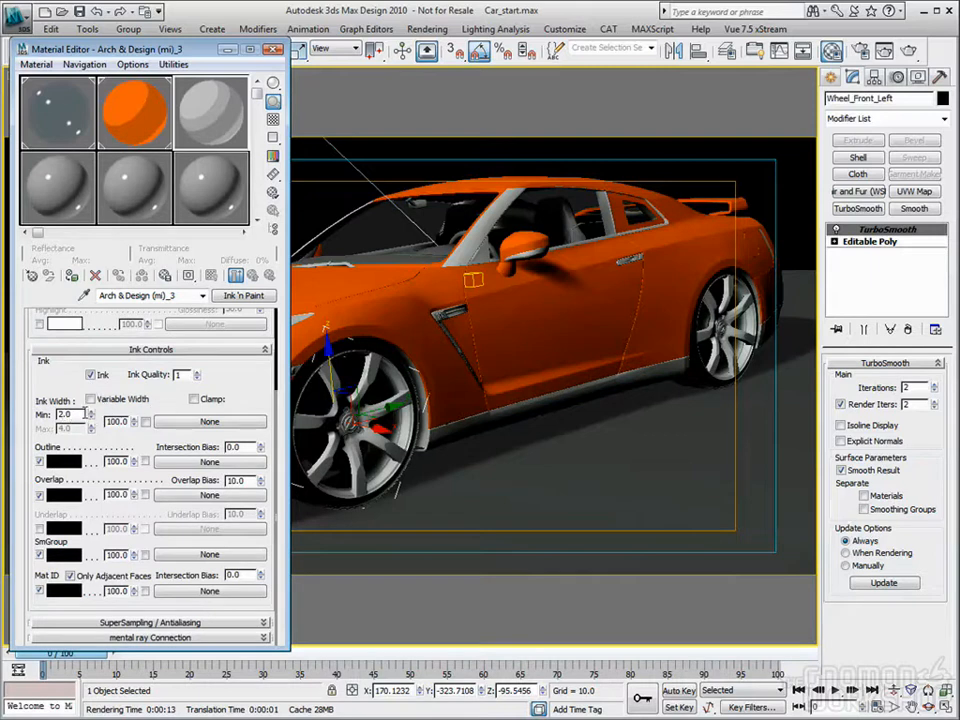
{"action": "left_click", "coordinate": [209, 638]}
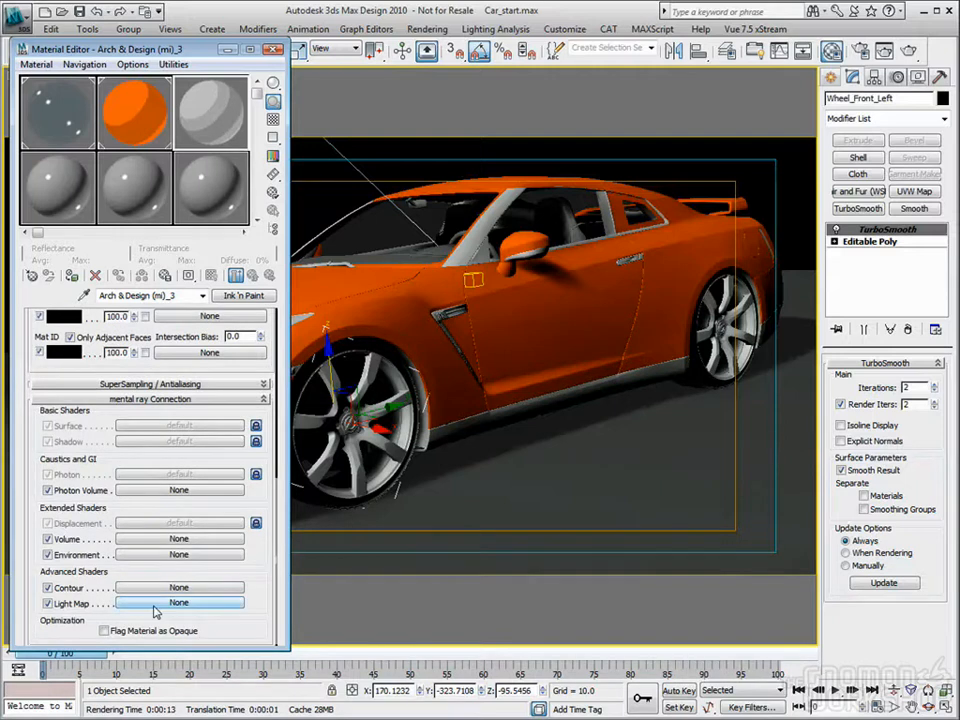
{"action": "left_click", "coordinate": [167, 587]}
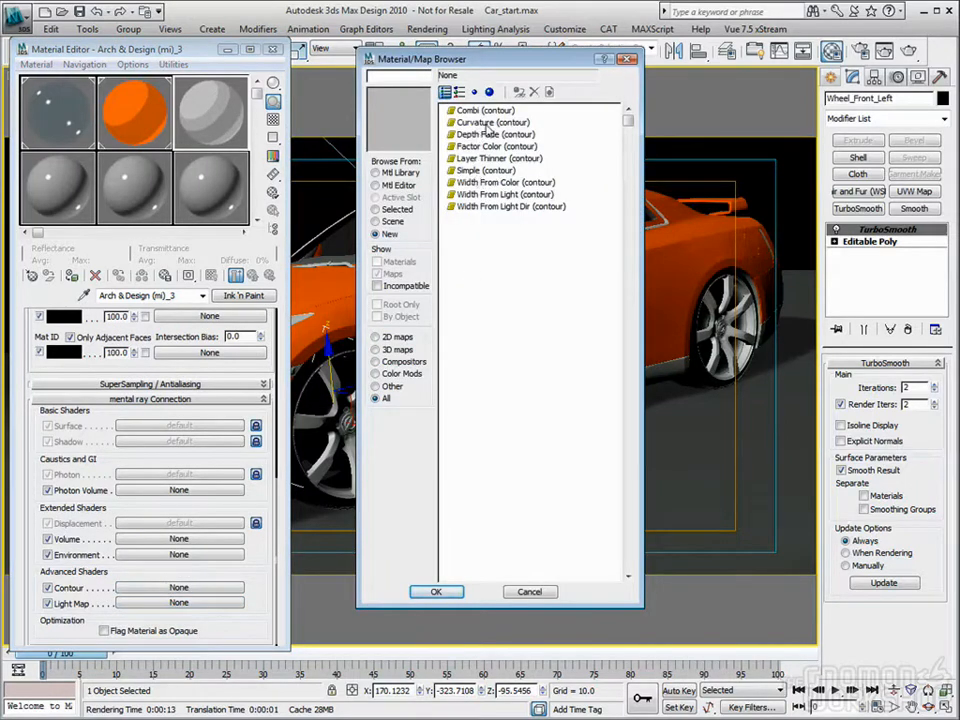
{"action": "double_click", "coordinate": [462, 171]}
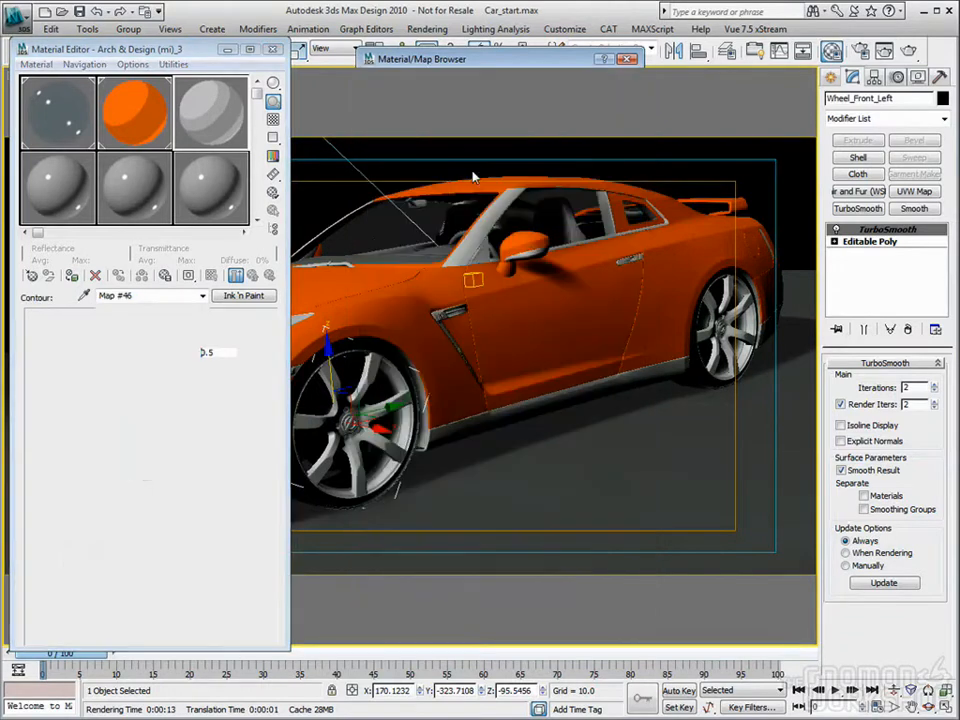
{"action": "type", "text": "1"}
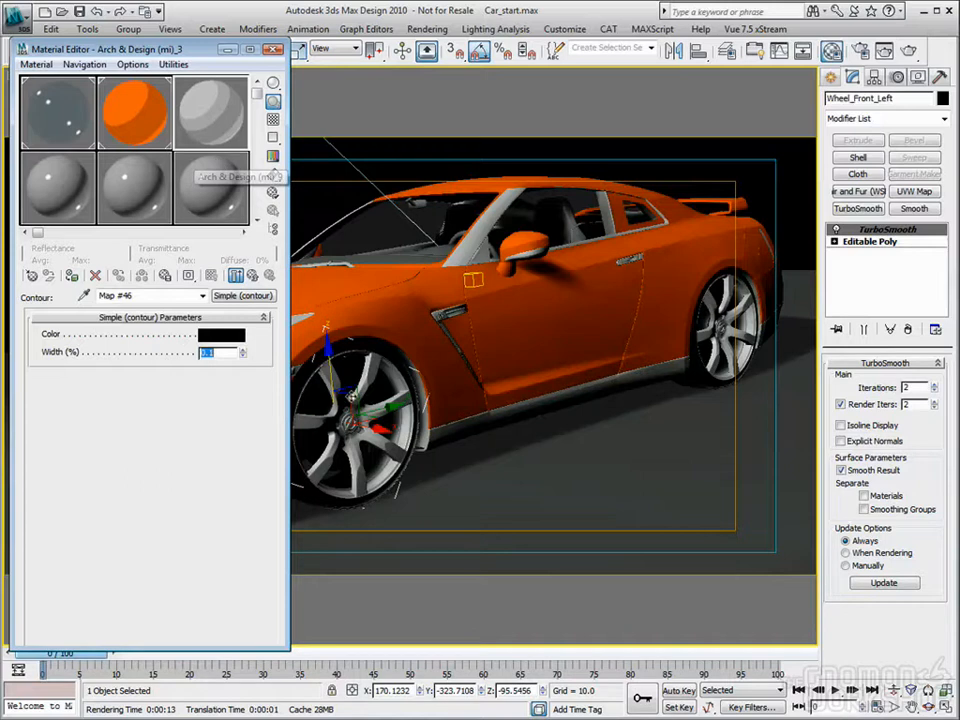
{"action": "left_click", "coordinate": [254, 272]}
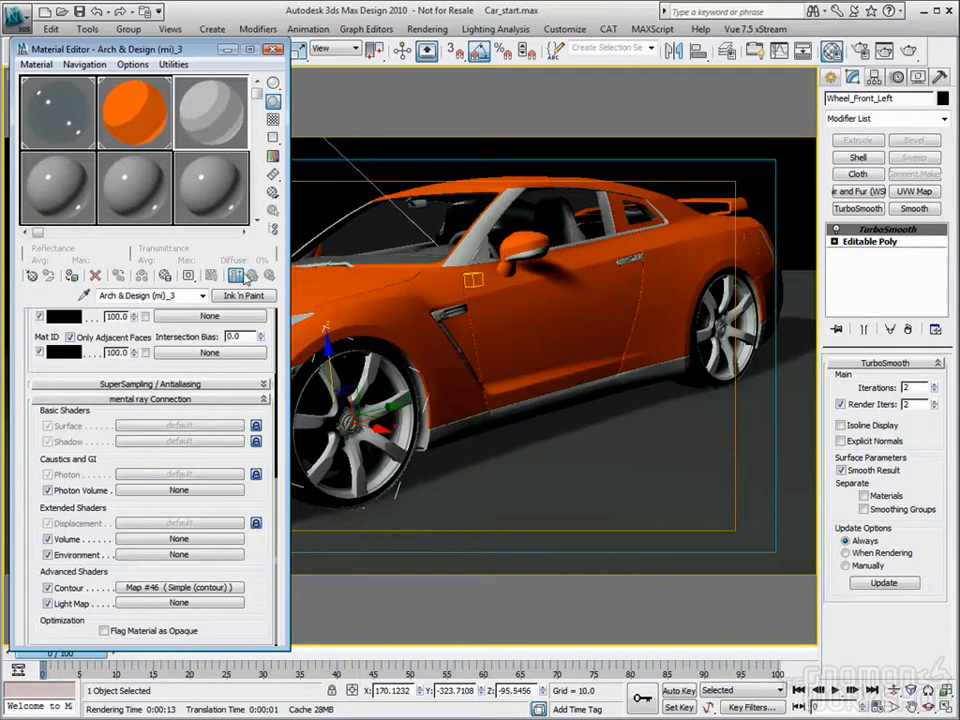
Step: Rename the wheel material Rims and assign it to the car's front and rear wheels
{"action": "type", "text": "Rims"}
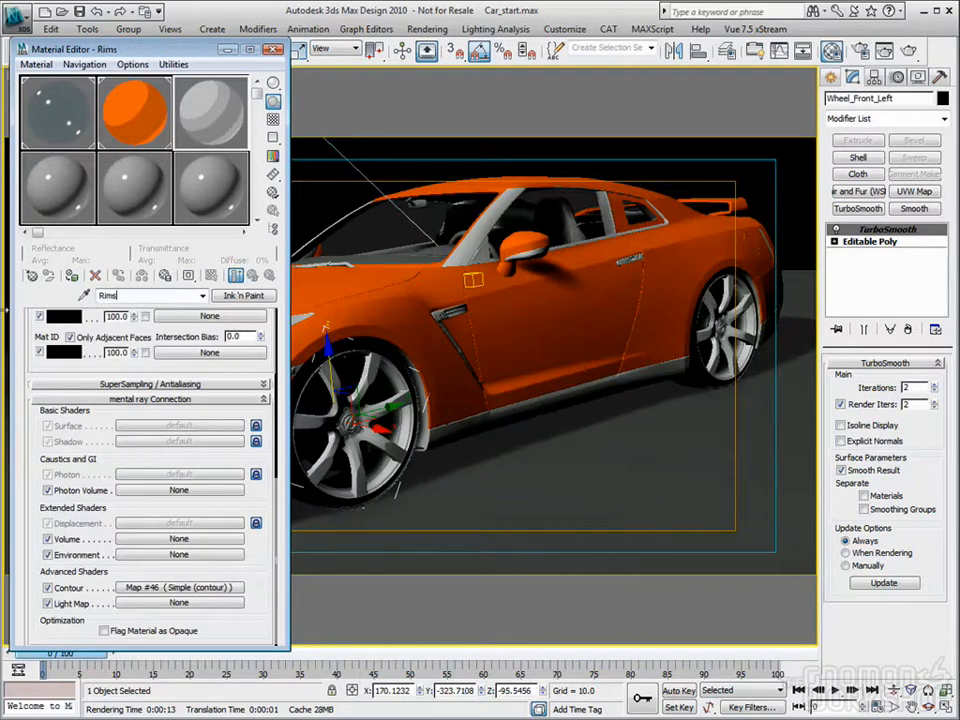
{"action": "left_click", "coordinate": [77, 278]}
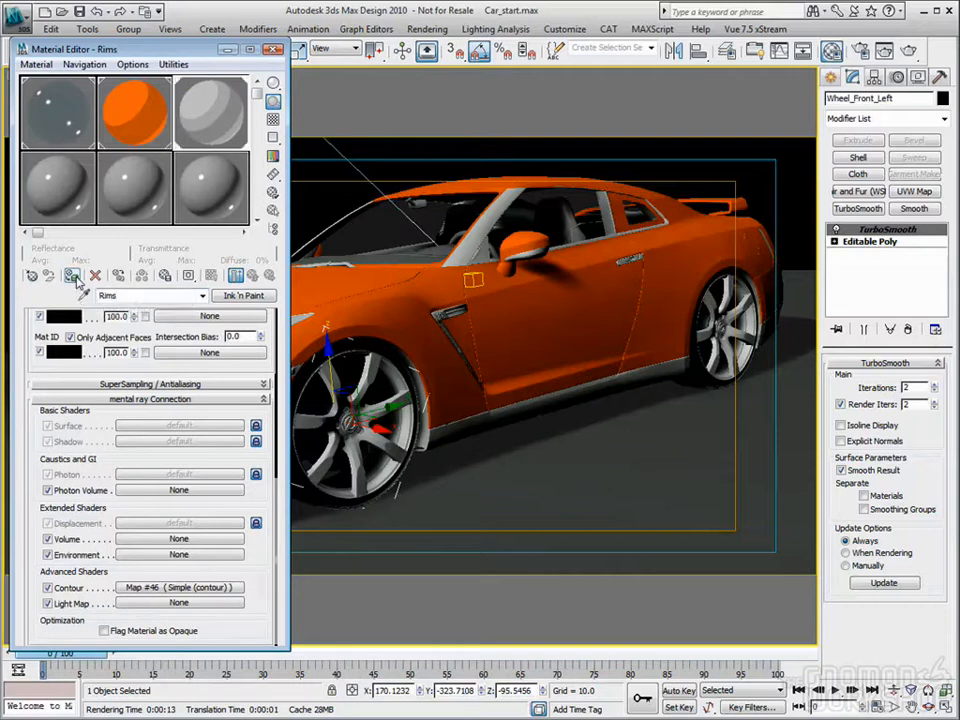
{"action": "left_click", "coordinate": [709, 307]}
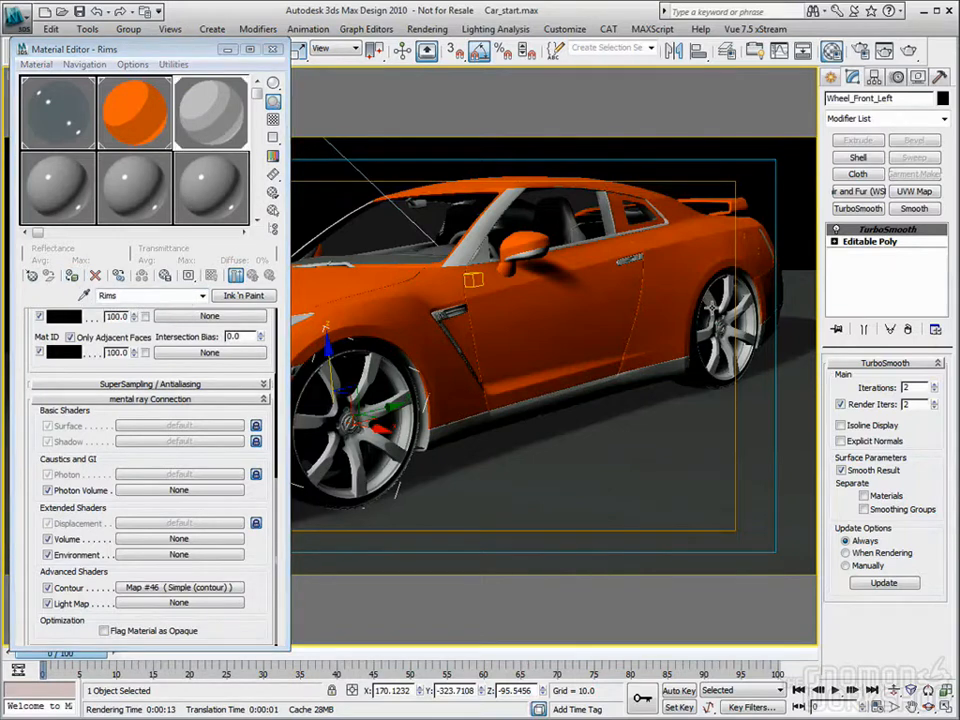
{"action": "left_click", "coordinate": [70, 278]}
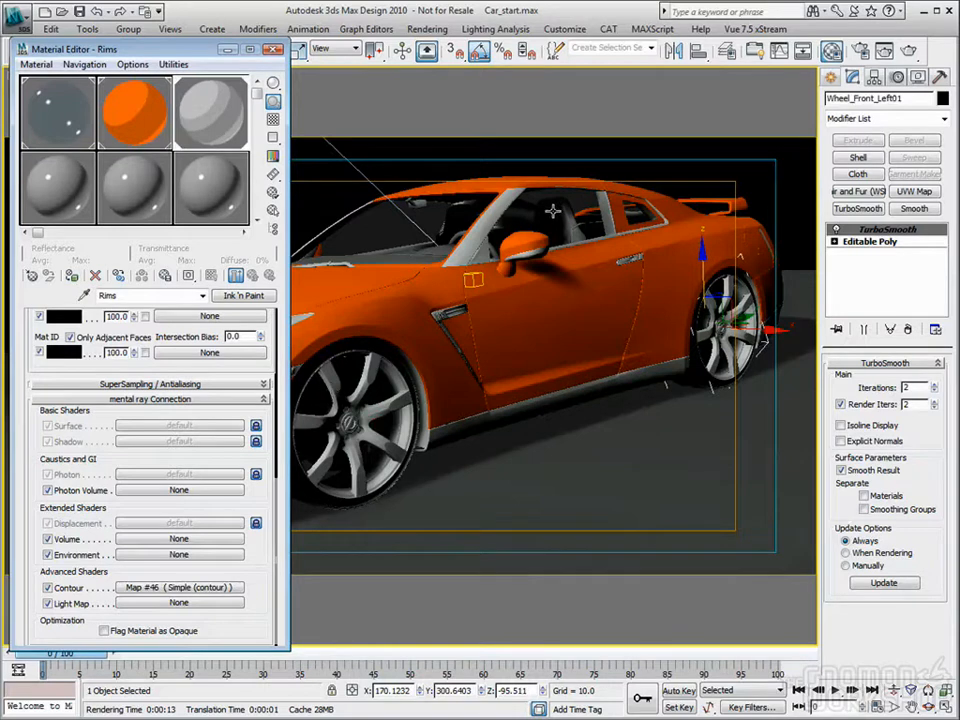
Step: Set the Rims contour Width to 0.15 %, then render the Camera01 view and close the render
{"action": "left_click", "coordinate": [907, 50]}
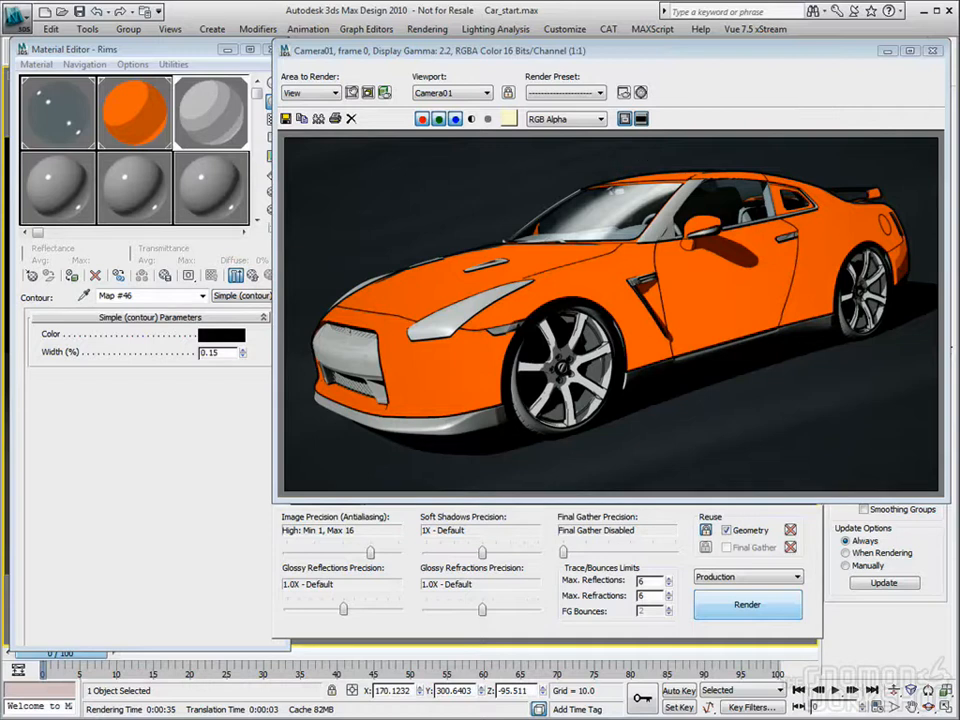
{"action": "left_click", "coordinate": [697, 42]}
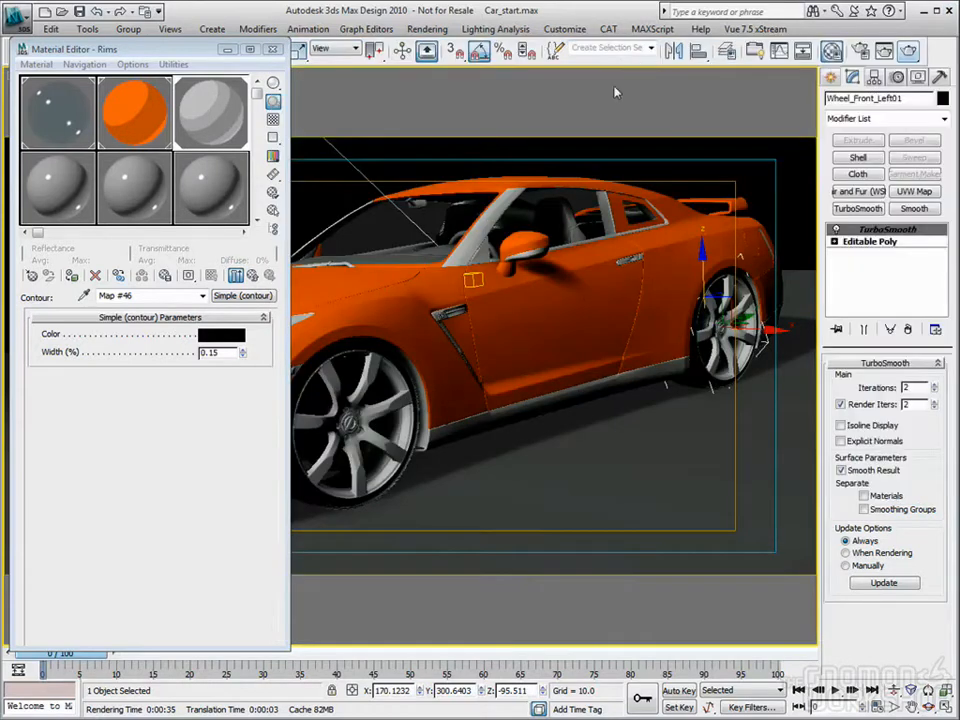
Step: With the headlight glass selected, apply the Glass (Thin Geometry) template to Arch & Design (mi)_7 and copy its white reflection color to the refraction color
{"action": "left_click_drag", "start_coordinate": [118, 53], "coordinate": [753, 73]}
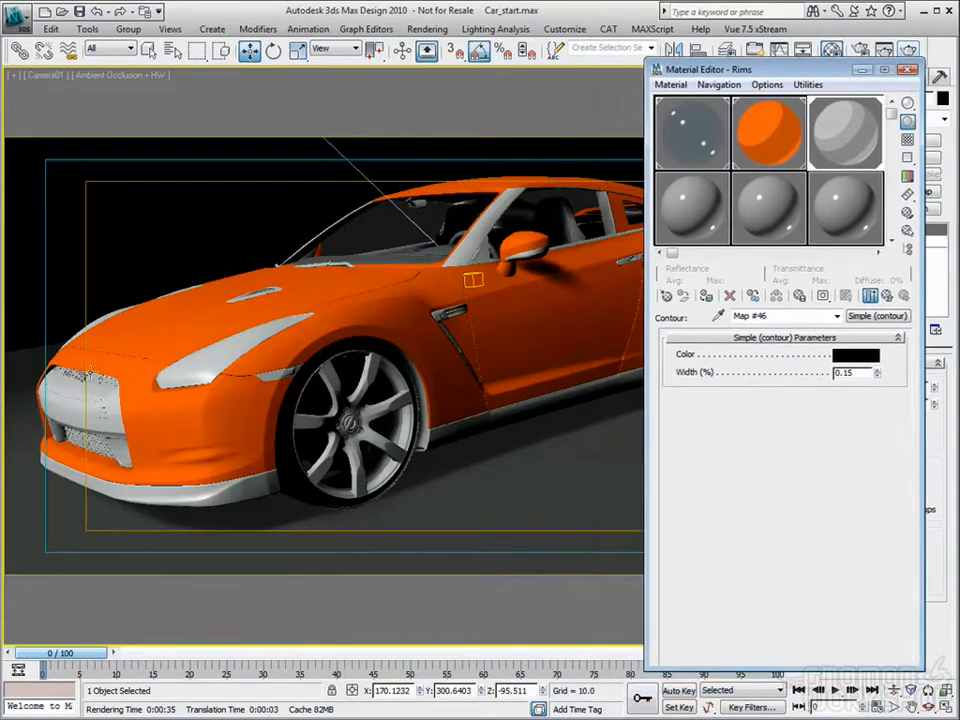
{"action": "left_click", "coordinate": [204, 366]}
{"action": "left_click", "coordinate": [708, 205]}
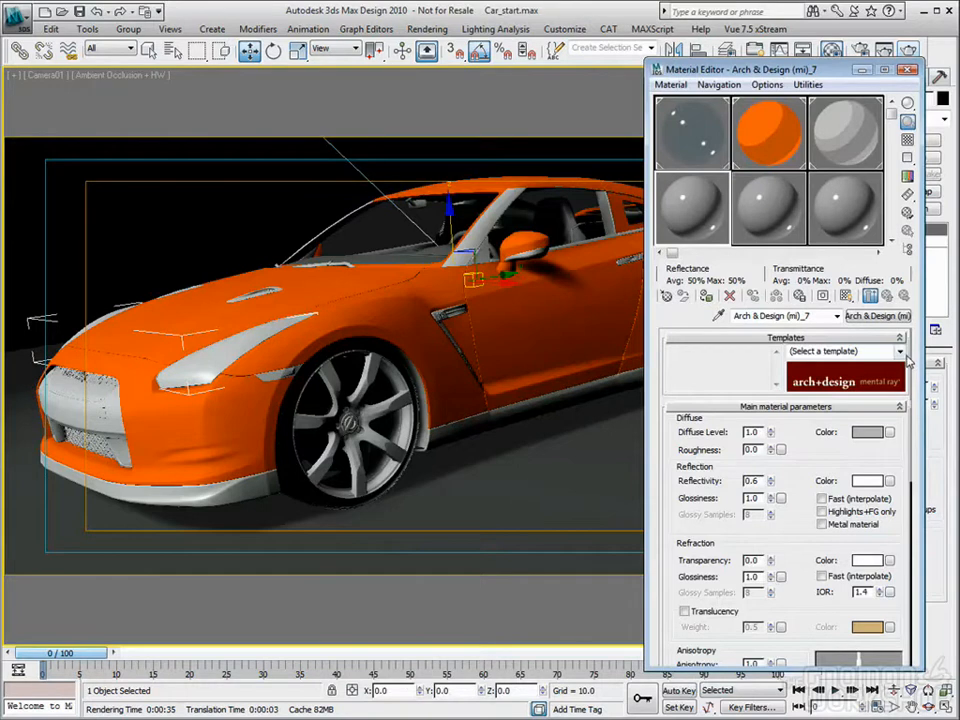
{"action": "left_click", "coordinate": [898, 351]}
{"action": "scroll", "coordinate": [905, 417], "scroll_direction": "down", "scroll_amount": 1}
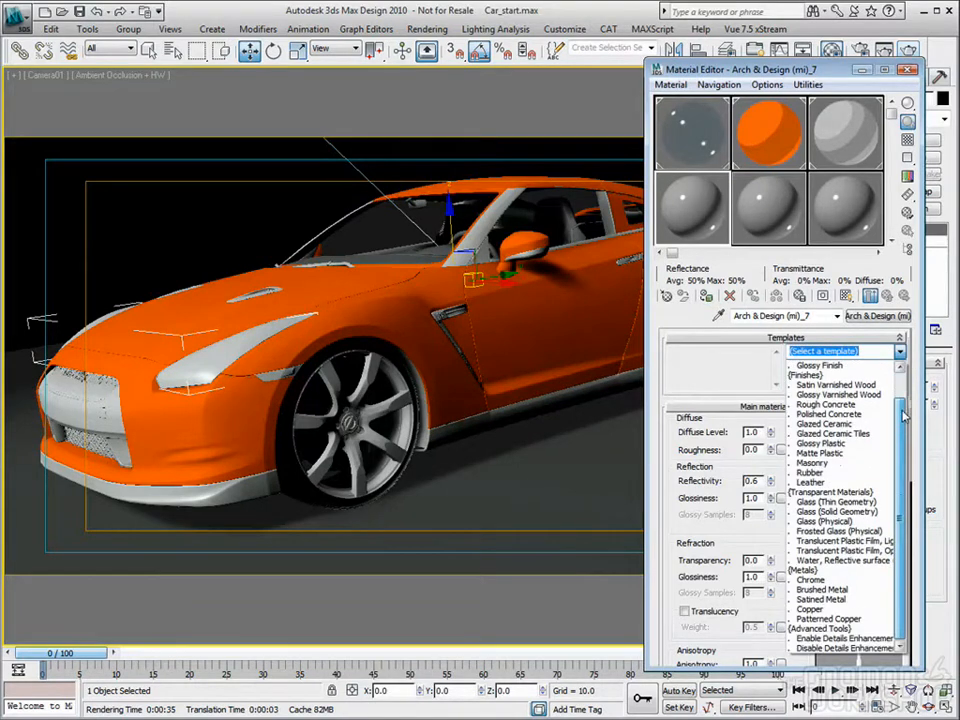
{"action": "left_click", "coordinate": [833, 502]}
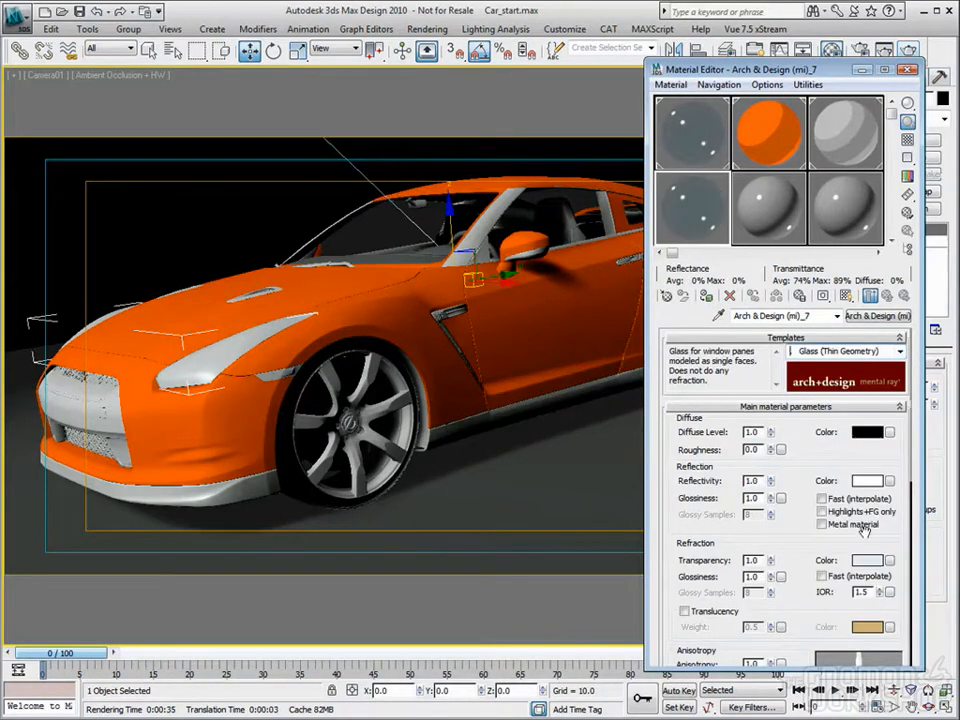
{"action": "left_click_drag", "start_coordinate": [864, 484], "coordinate": [866, 561]}
{"action": "left_click", "coordinate": [776, 371]}
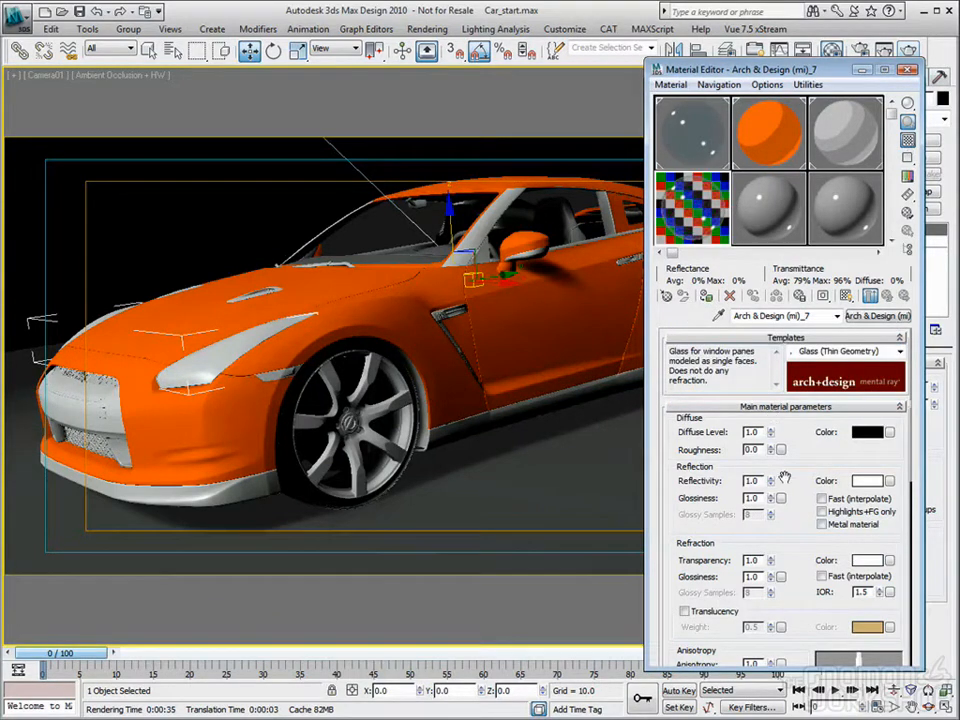
Step: Add a Curvature (contour) shader to the headlight glass material's mental ray Contour slot
{"action": "left_click_drag", "start_coordinate": [786, 518], "coordinate": [794, 400]}
{"action": "scroll", "coordinate": [794, 400], "scroll_direction": "down", "scroll_amount": 5}
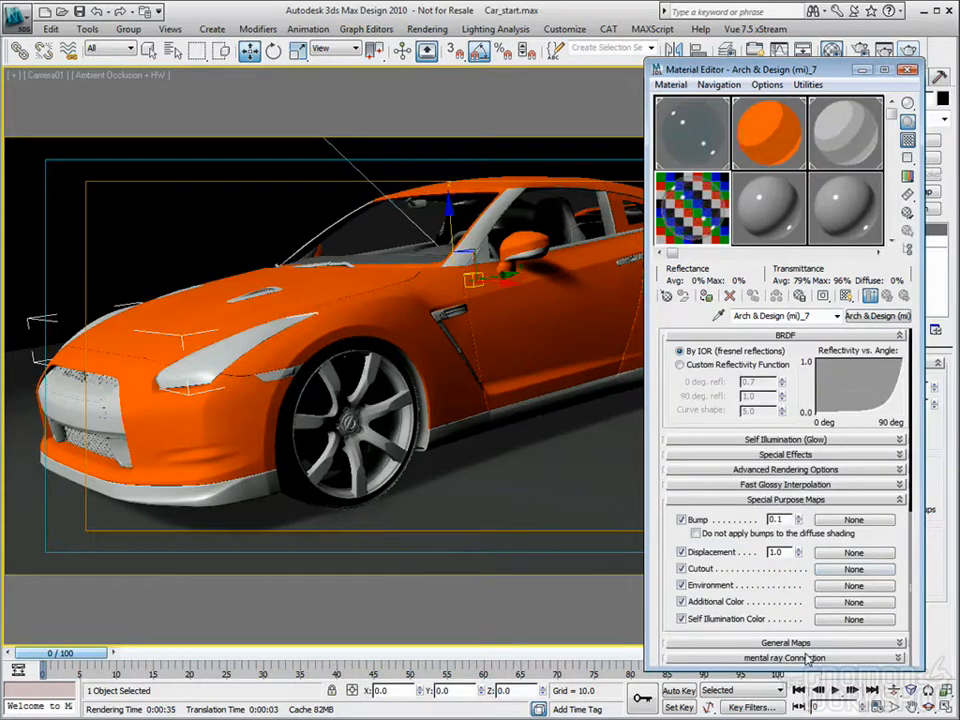
{"action": "left_click", "coordinate": [806, 659]}
{"action": "left_click", "coordinate": [774, 610]}
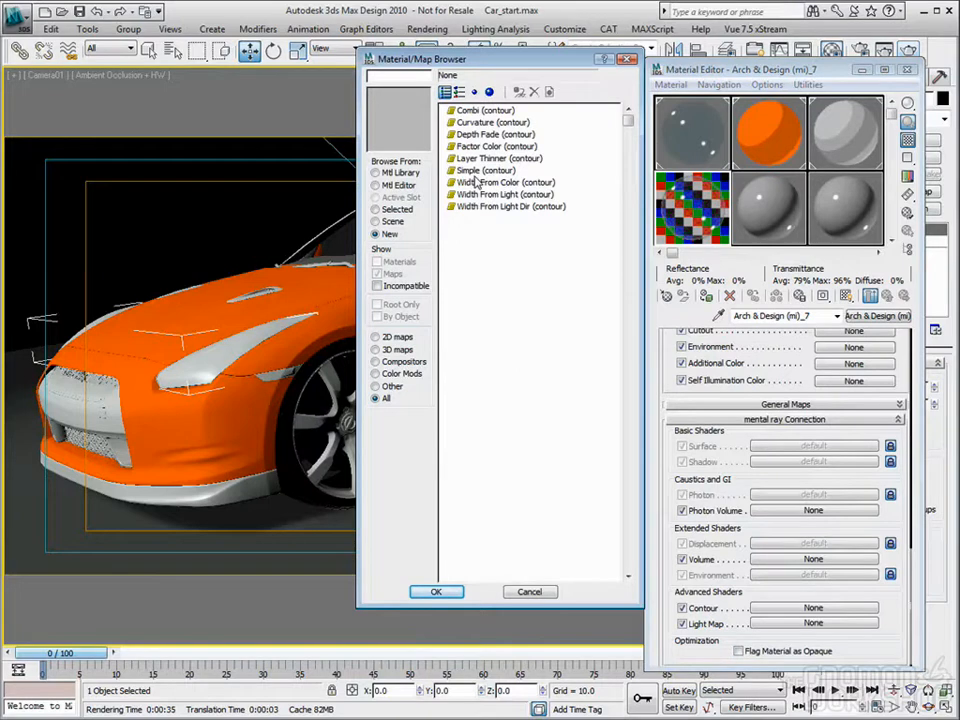
{"action": "double_click", "coordinate": [484, 122]}
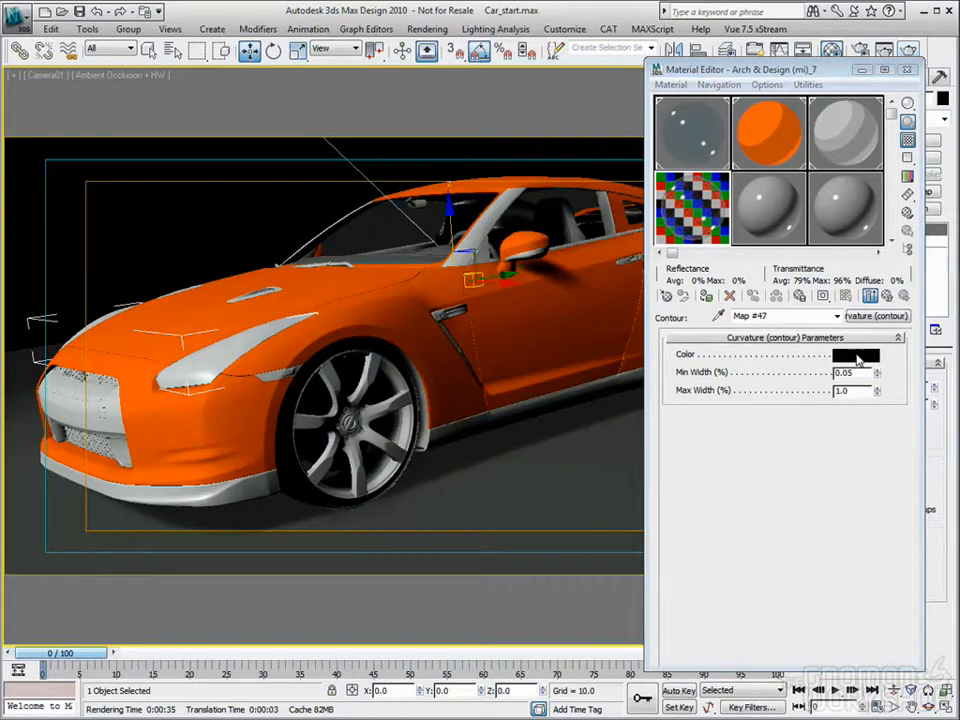
Step: Adjust the Curvature contour's Min Width, set its Max Width to 0.15 % and assign the material to the headlight glass
{"action": "left_click", "coordinate": [857, 357]}
{"action": "left_click", "coordinate": [551, 208]}
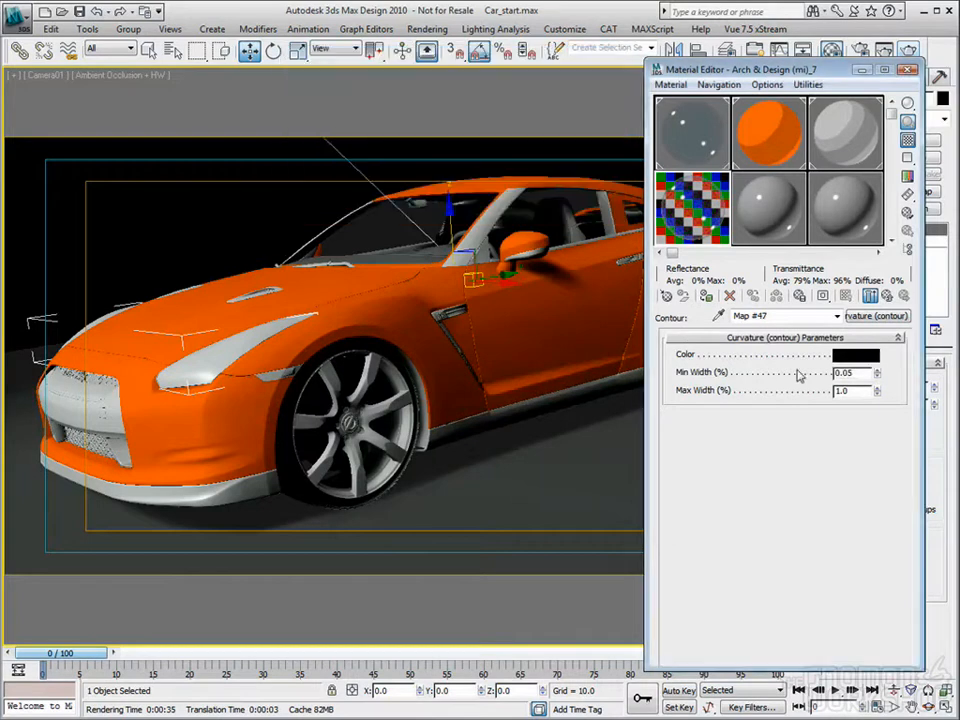
{"action": "left_click_drag", "start_coordinate": [860, 391], "coordinate": [750, 394]}
{"action": "type", "text": "0.1"}
{"action": "key", "text": "Tab"}
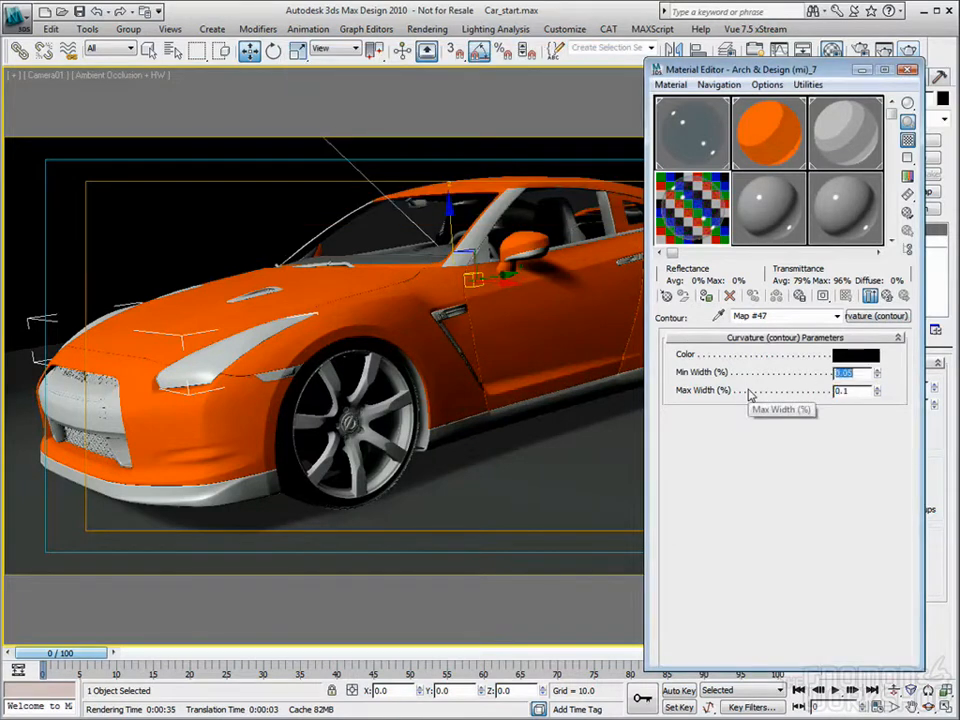
{"action": "type", "text": ".15"}
{"action": "key", "text": "Tab"}
{"action": "key", "text": "Return"}
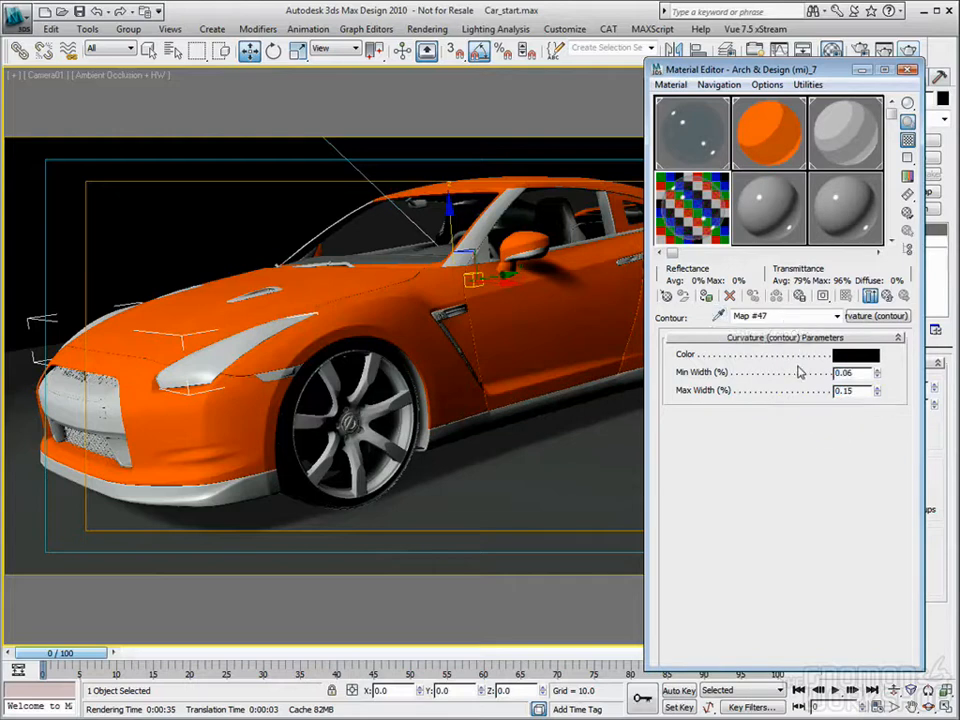
{"action": "type", "text": "5"}
{"action": "key", "text": "Tab"}
{"action": "left_click", "coordinate": [889, 297]}
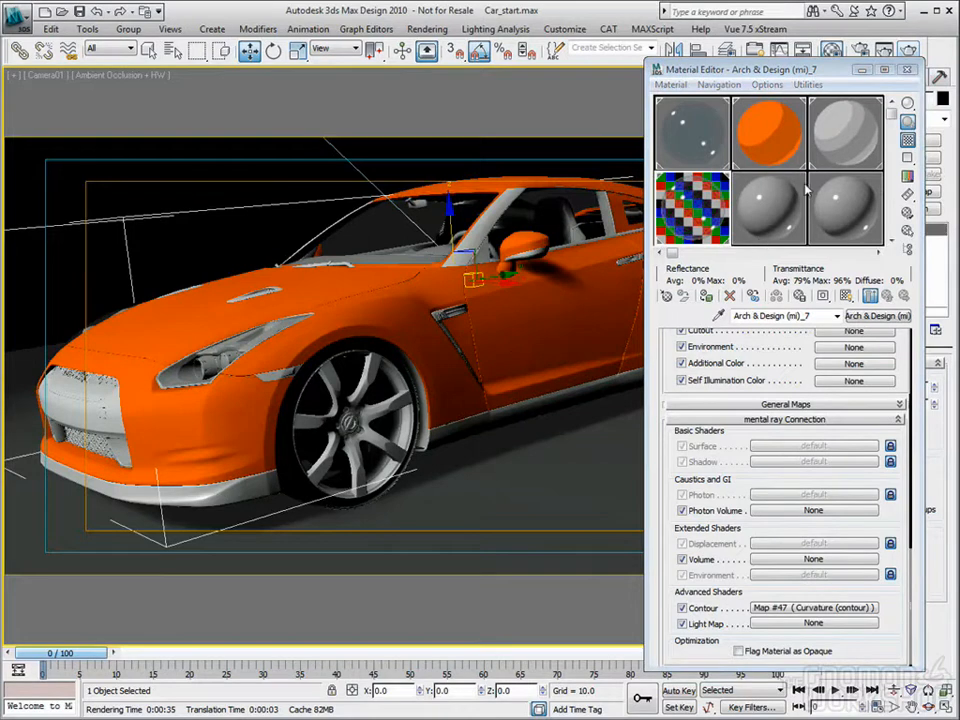
Step: Copy the Rims material into the unused sample slot next to the headlight glass material
{"action": "left_click", "coordinate": [769, 210]}
{"action": "left_click", "coordinate": [848, 138]}
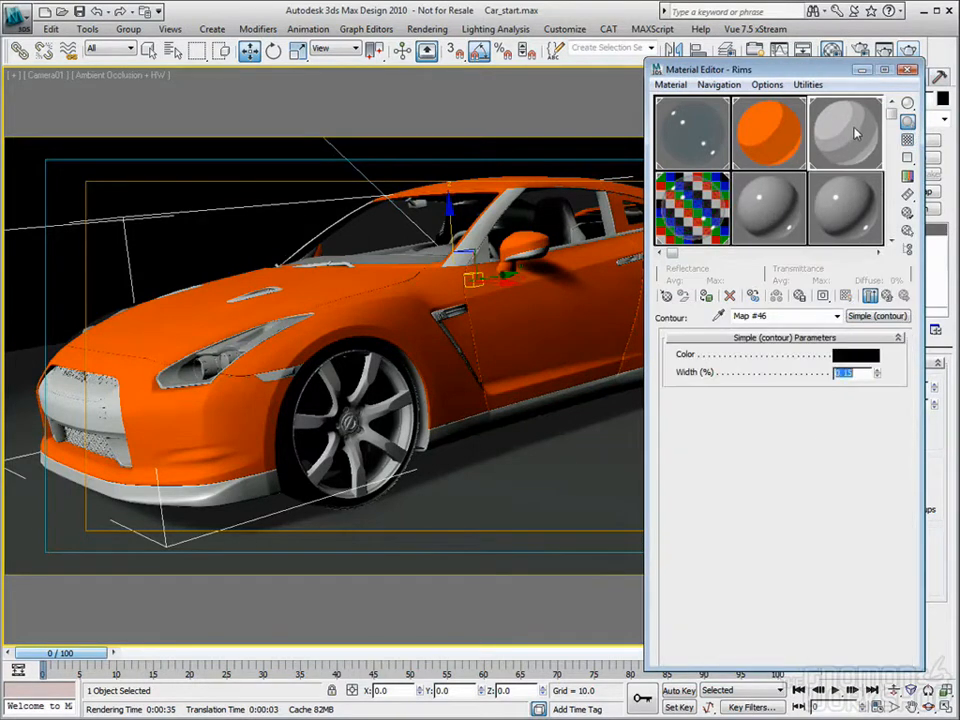
{"action": "left_click", "coordinate": [771, 207]}
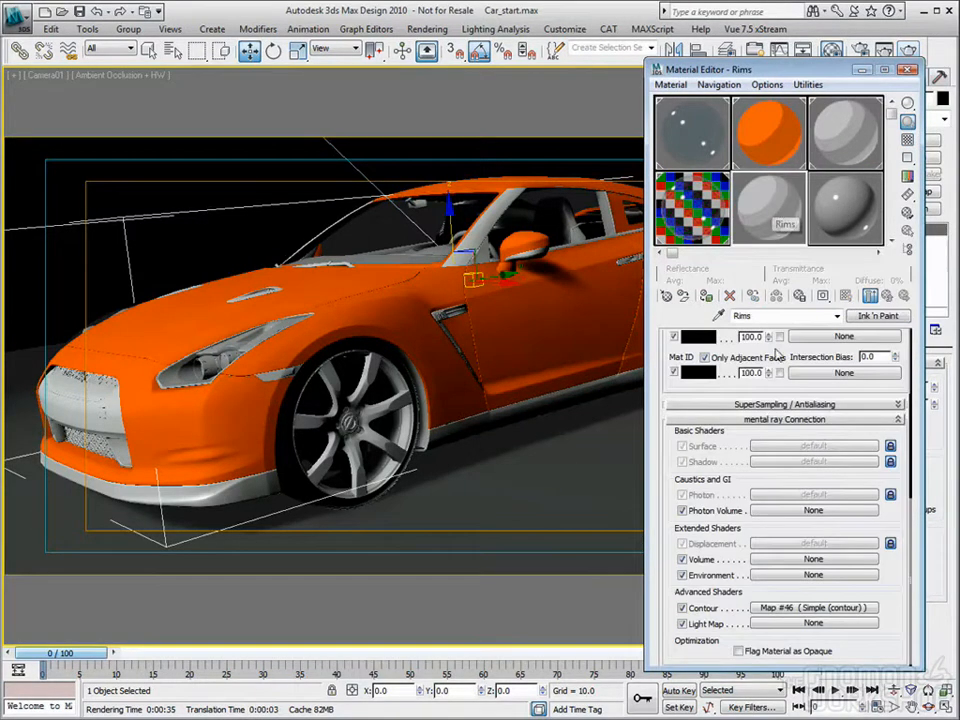
Step: Rename the copied Rims material to Trim, set its Lighted color to gray value 74 and assign it to the selected trim
{"action": "left_click_drag", "start_coordinate": [767, 316], "coordinate": [716, 321]}
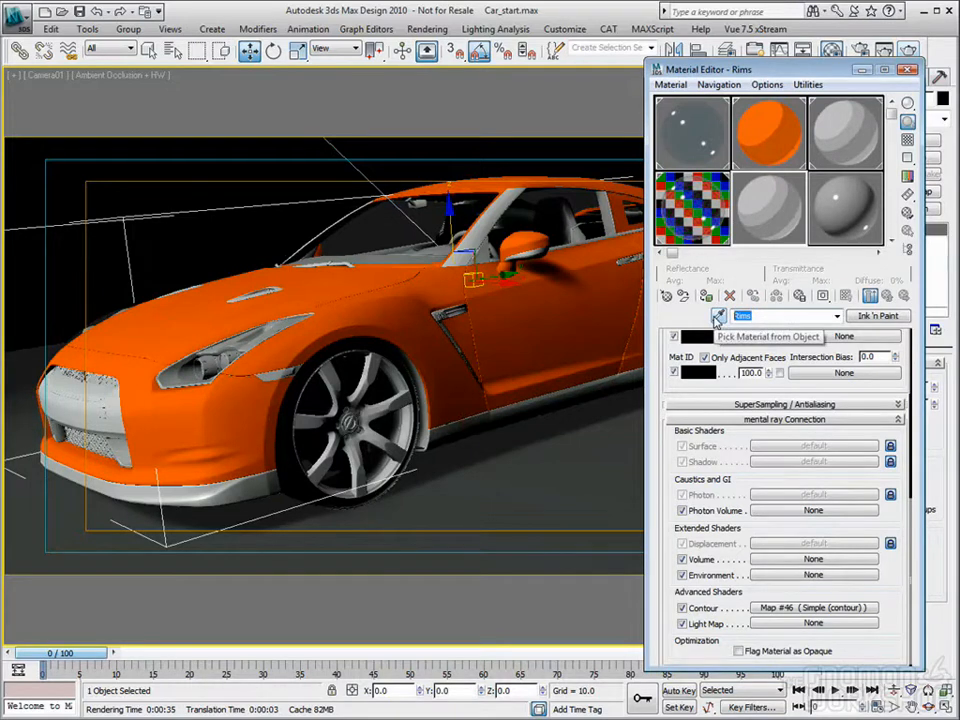
{"action": "type", "text": "Trim"}
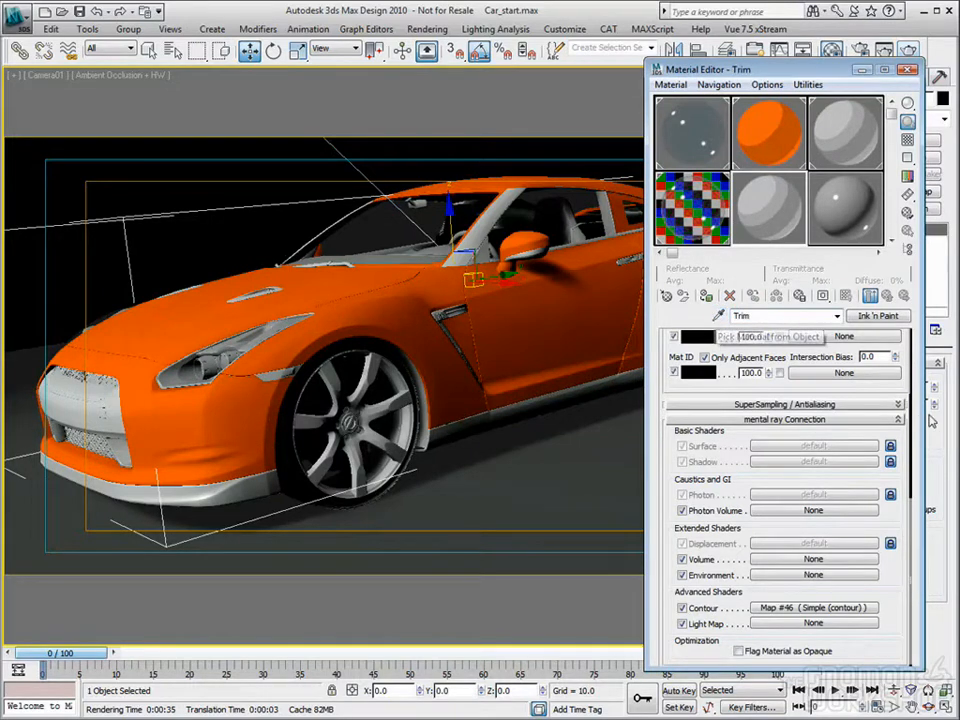
{"action": "scroll", "coordinate": [902, 385], "scroll_direction": "up", "scroll_amount": 5}
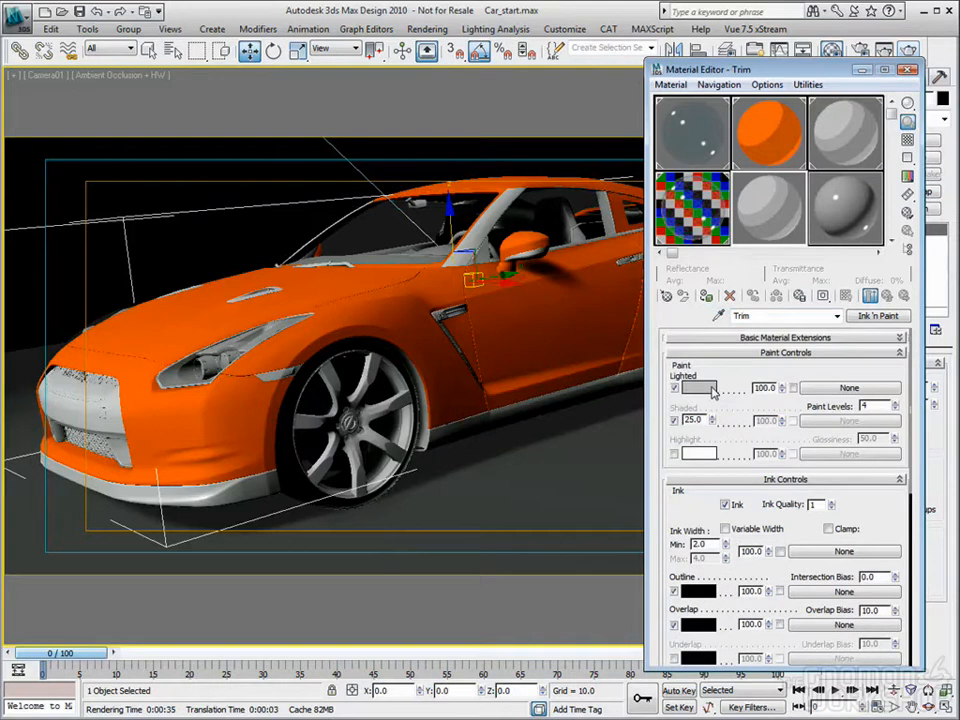
{"action": "left_click", "coordinate": [698, 387]}
{"action": "left_click_drag", "start_coordinate": [443, 111], "coordinate": [438, 118]}
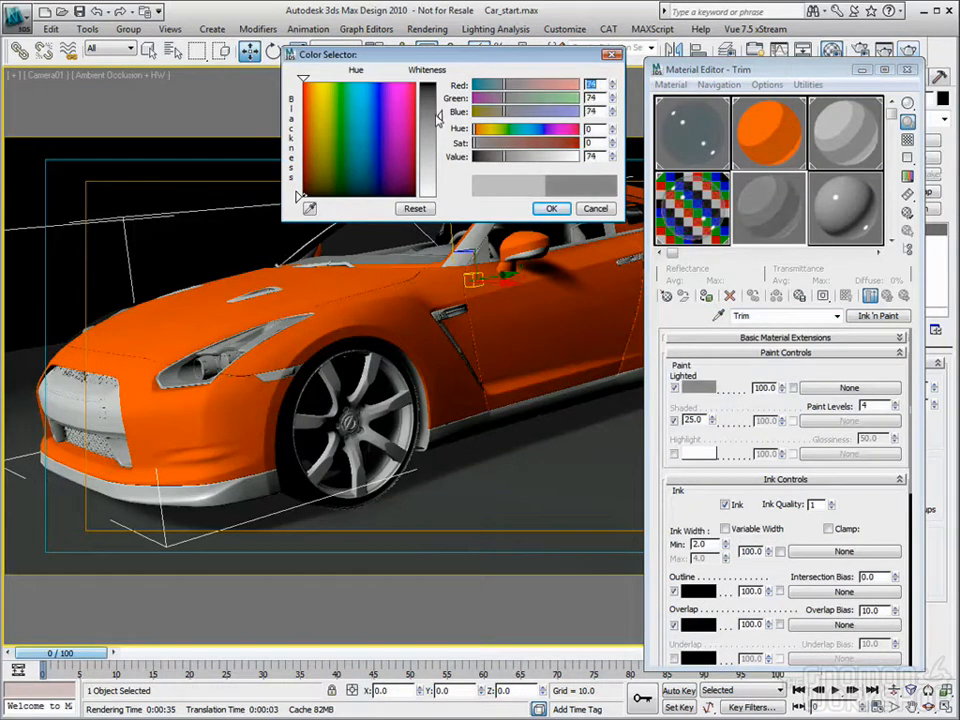
{"action": "left_click", "coordinate": [551, 208]}
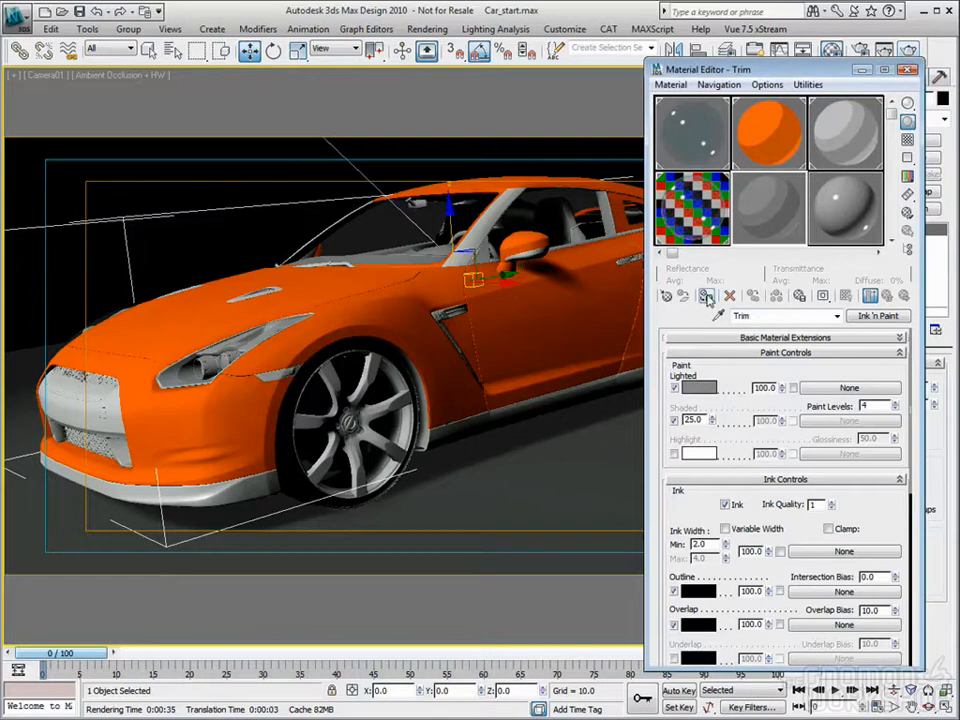
{"action": "left_click", "coordinate": [180, 140]}
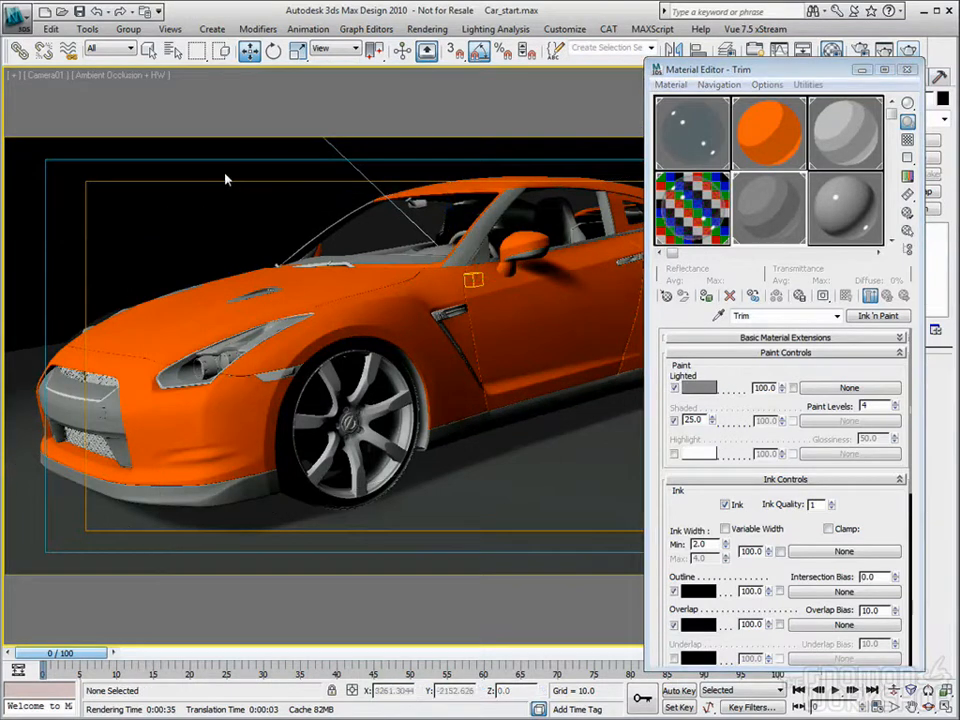
Step: Select the front grille mesh and undo its trial upward move
{"action": "left_click", "coordinate": [228, 251]}
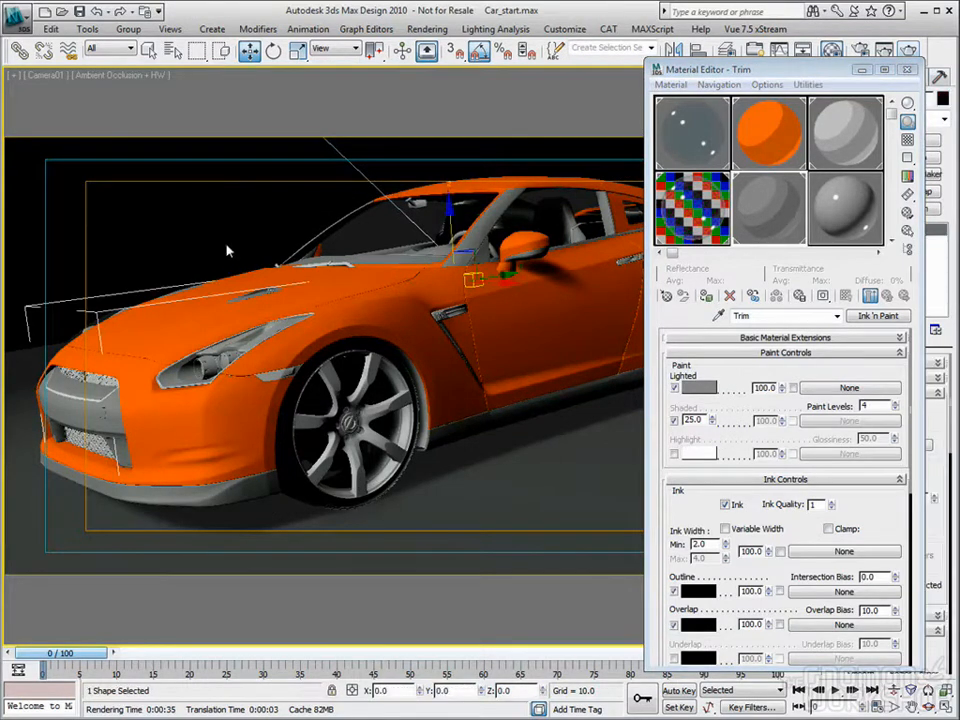
{"action": "left_click_drag", "start_coordinate": [450, 215], "coordinate": [440, 200]}
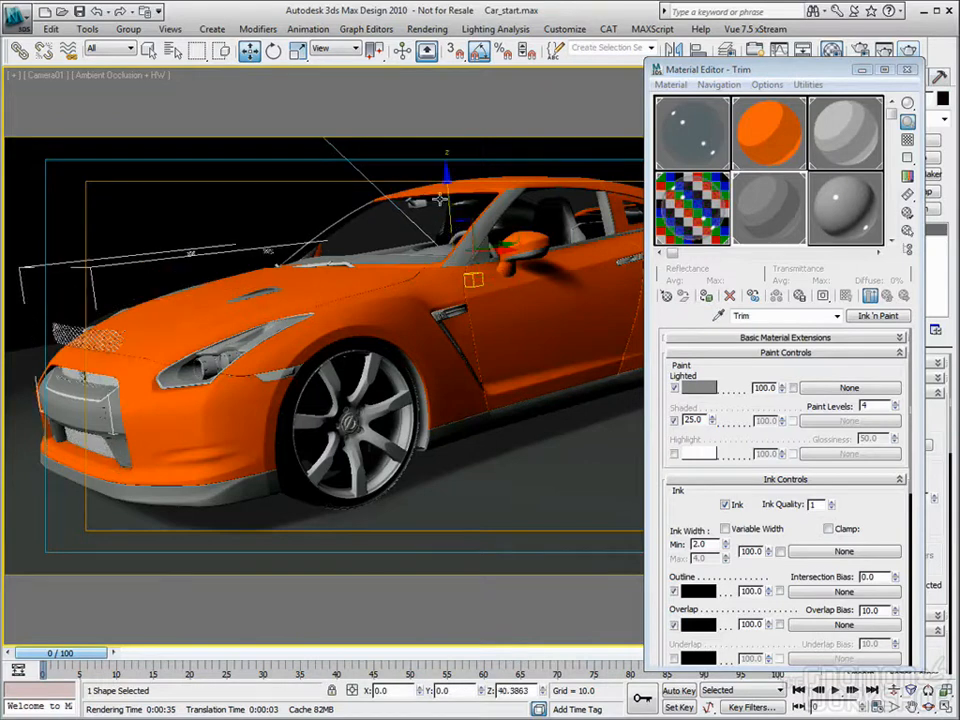
{"action": "key", "text": "ctrl+z"}
Step: Copy the Trim material into the adjacent Arch & Design (mi)_9 sample slot and rename the copy Grill_Trim
{"action": "left_click_drag", "start_coordinate": [750, 197], "coordinate": [850, 211]}
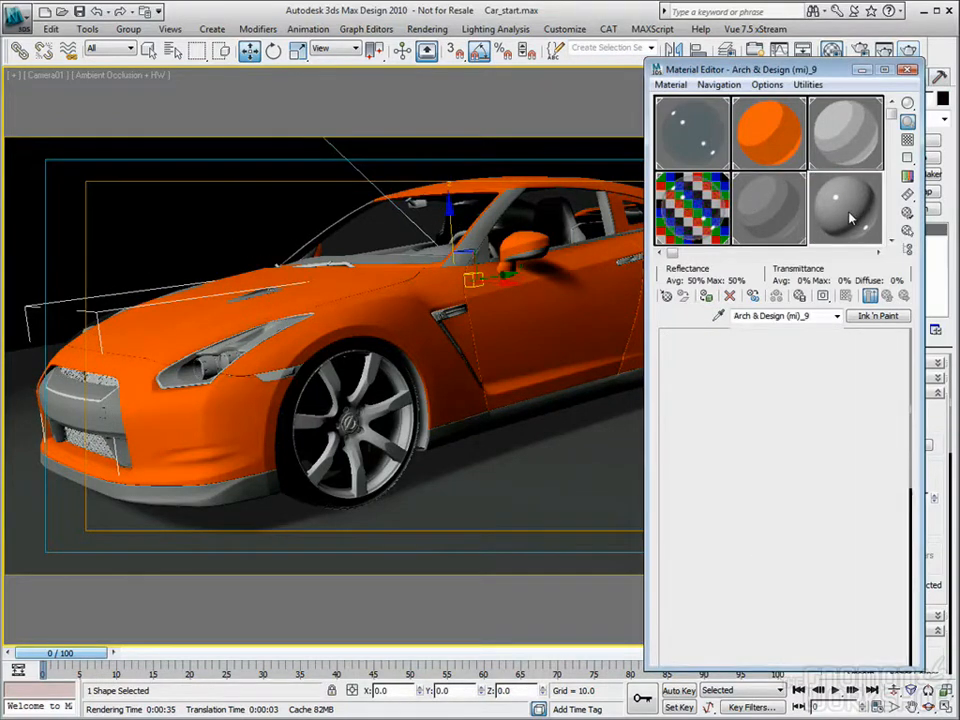
{"action": "double_click", "coordinate": [750, 316]}
{"action": "type", "text": "Grill_Trim"}
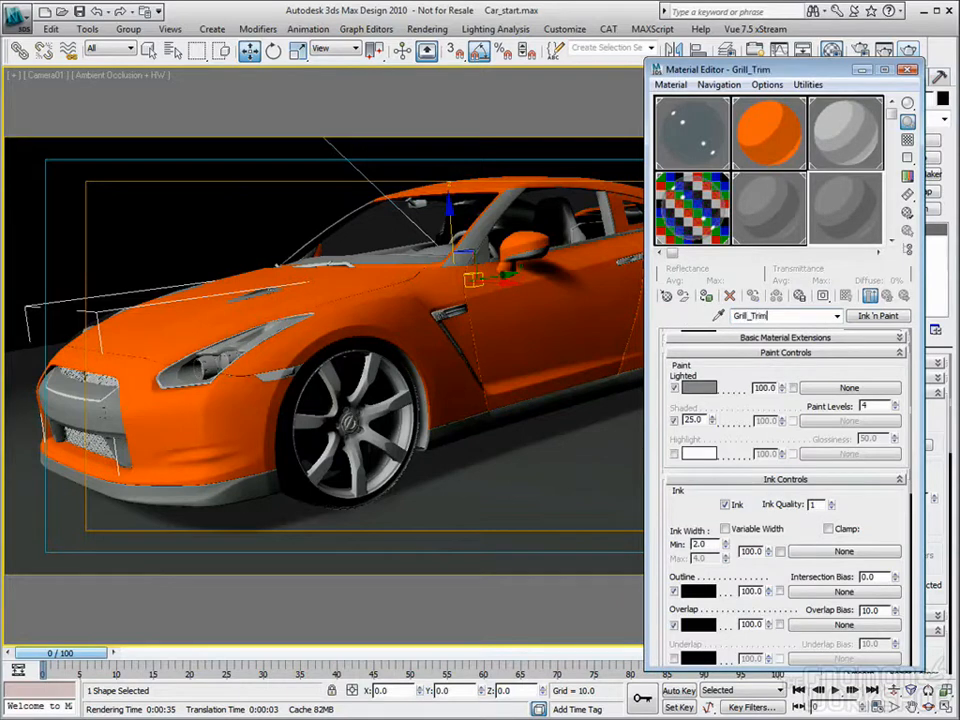
Step: Set the Grill_Trim material's Lighted paint color to a dark gray with value 23
{"action": "left_click", "coordinate": [697, 388]}
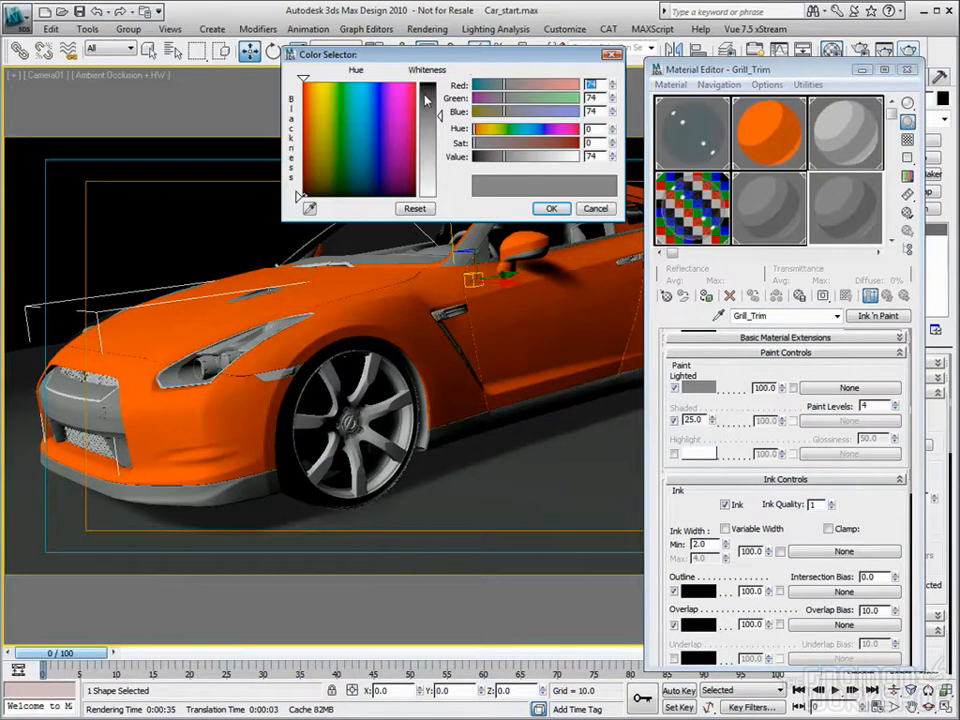
{"action": "left_click_drag", "start_coordinate": [427, 97], "coordinate": [433, 94]}
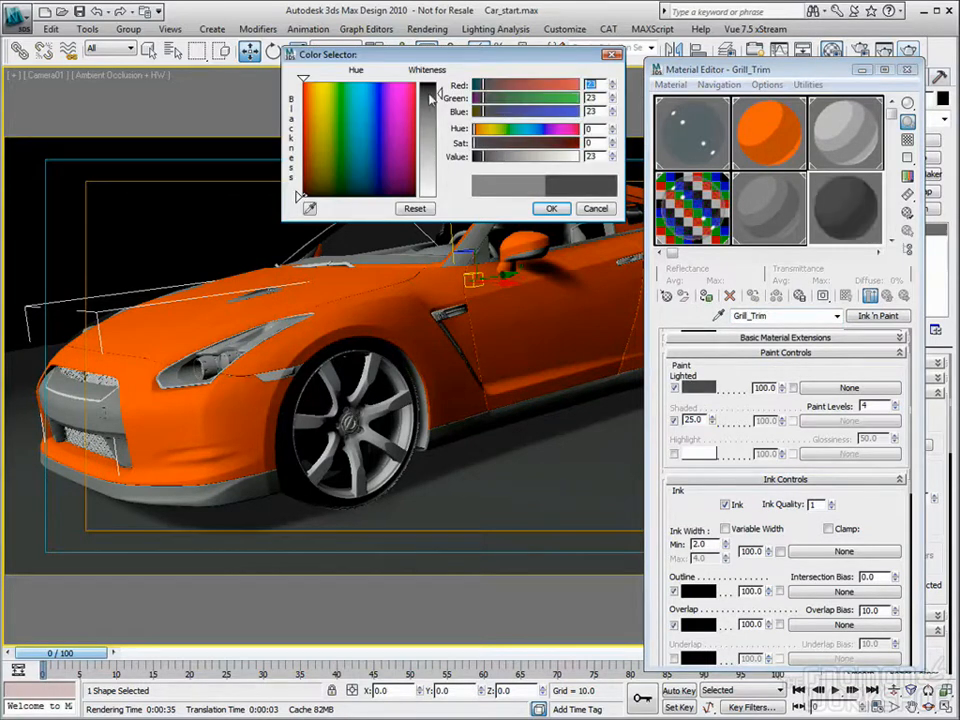
{"action": "left_click", "coordinate": [549, 209]}
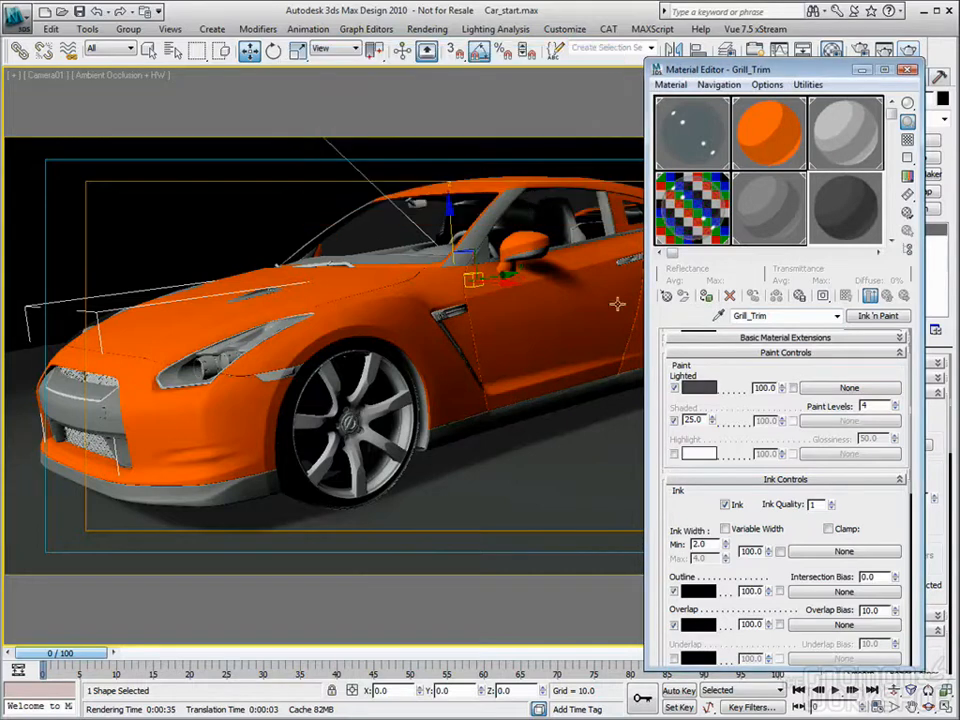
Step: Enable the Grill_Trim material's Highlight with Glossiness 25 and a gray highlight color of value 70
{"action": "left_click", "coordinate": [675, 455]}
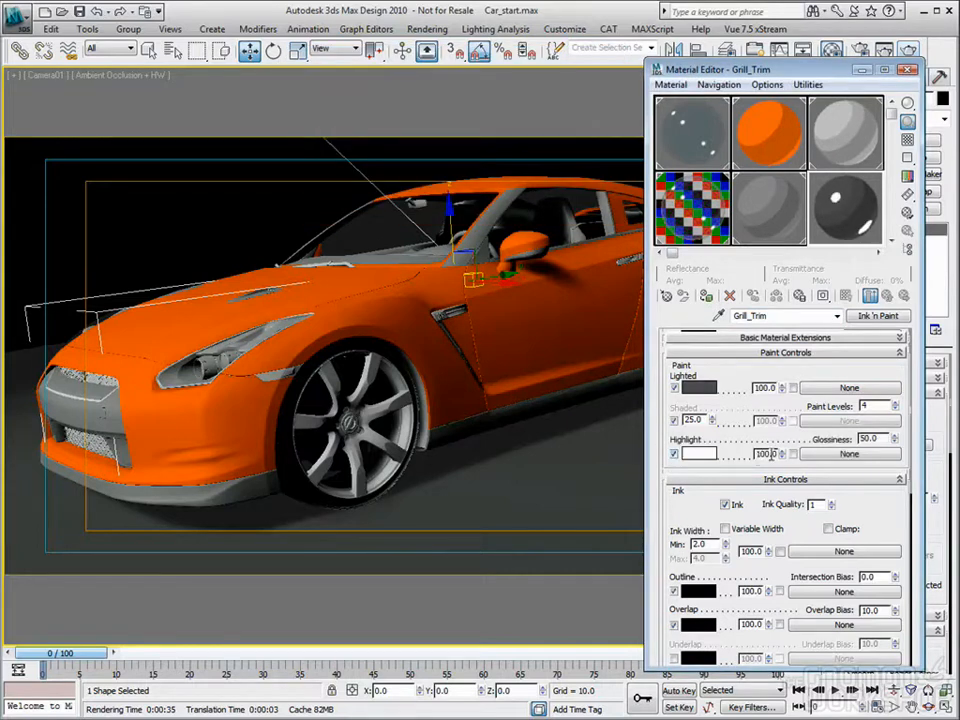
{"action": "left_click_drag", "start_coordinate": [880, 439], "coordinate": [708, 458]}
{"action": "key", "text": "Return"}
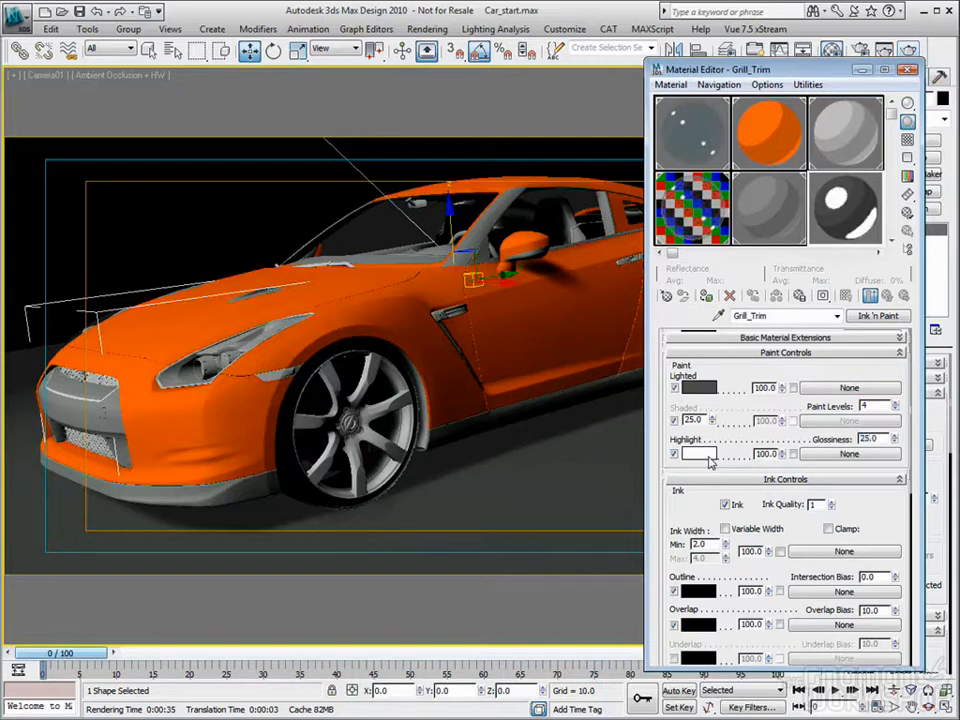
{"action": "left_click", "coordinate": [700, 454]}
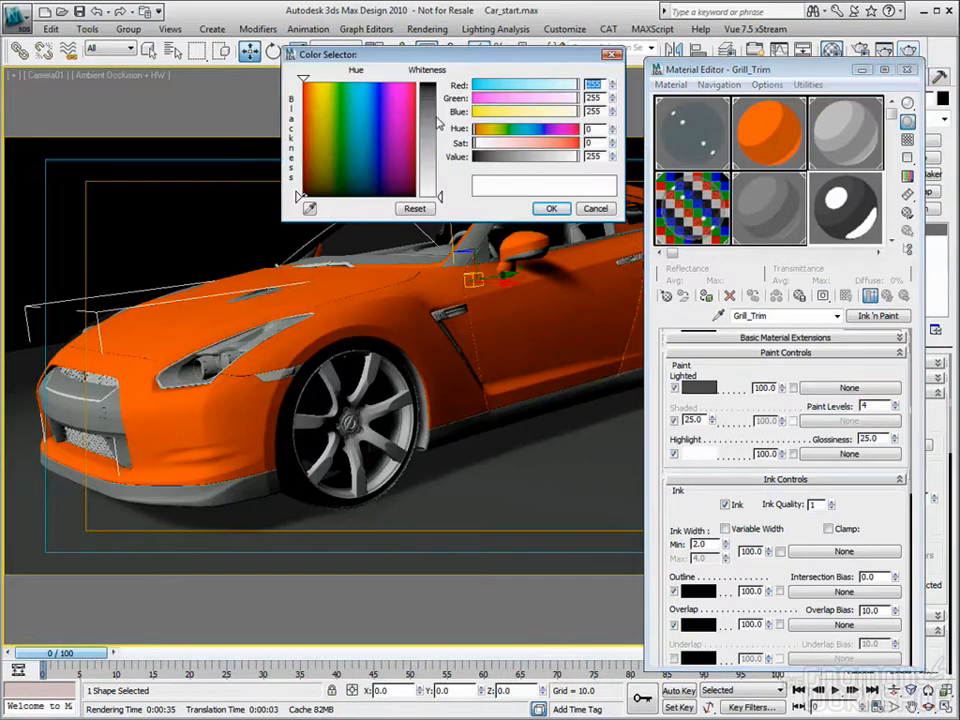
{"action": "left_click_drag", "start_coordinate": [437, 121], "coordinate": [437, 117]}
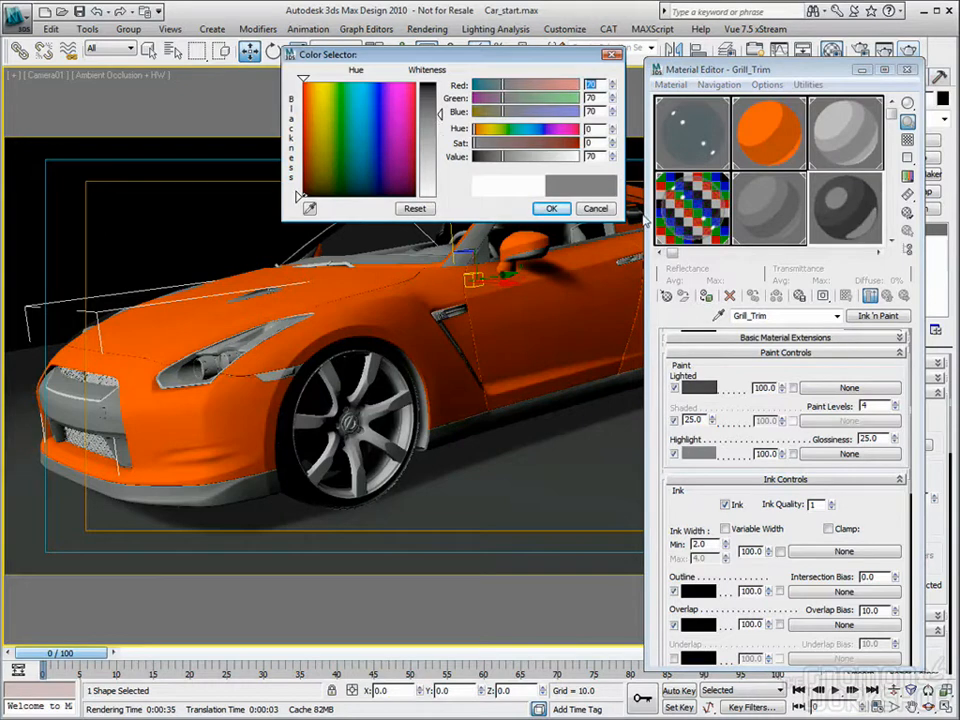
{"action": "left_click", "coordinate": [551, 208]}
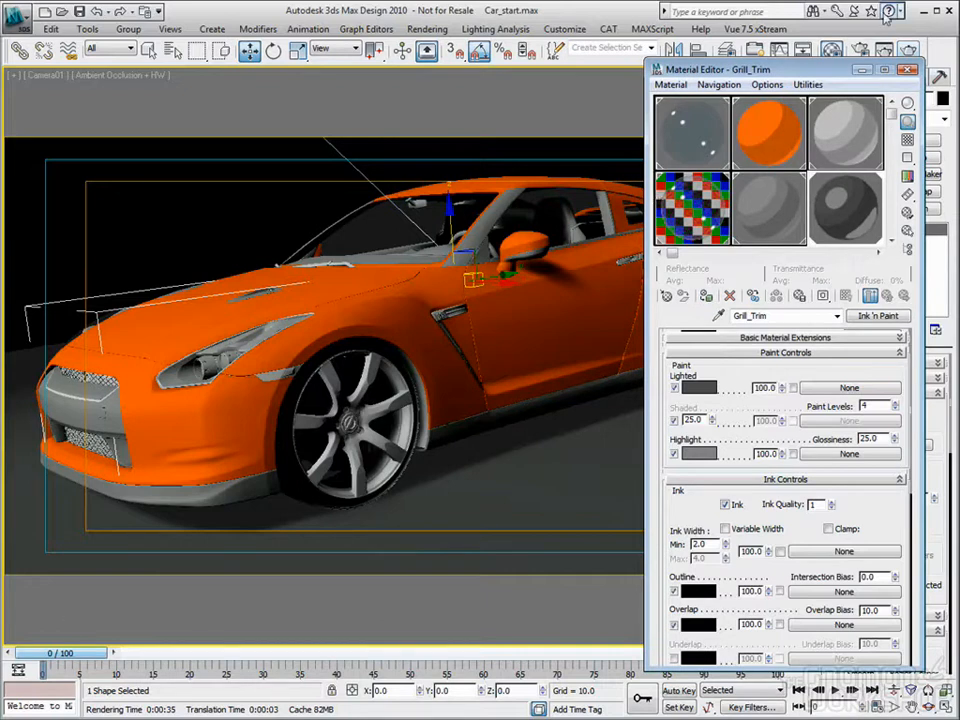
Step: Render the Camera01 view and examine the trim and grille materials in the rendered frame
{"action": "left_click", "coordinate": [907, 69]}
{"action": "left_click", "coordinate": [908, 52]}
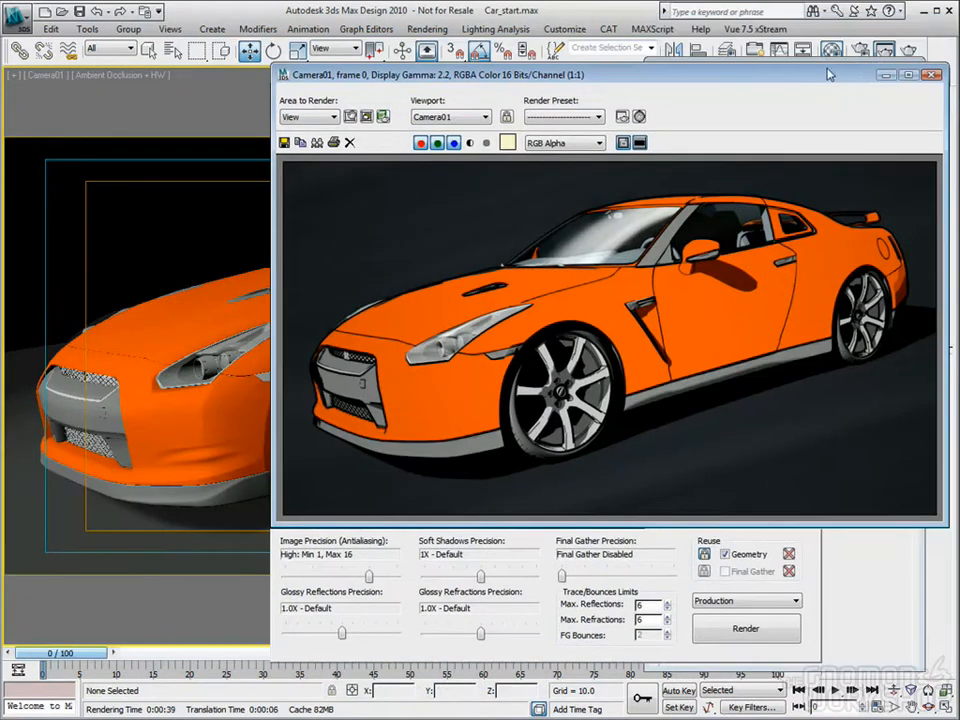
{"action": "left_click_drag", "start_coordinate": [827, 72], "coordinate": [664, 61]}
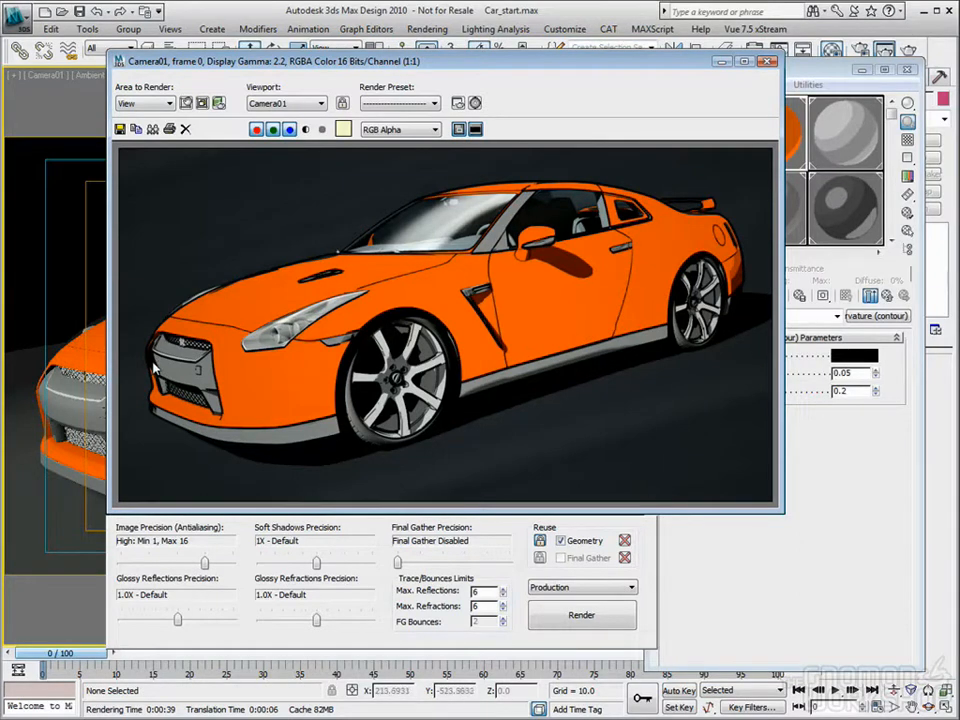
{"action": "left_click", "coordinate": [52, 402]}
{"action": "left_click", "coordinate": [764, 63]}
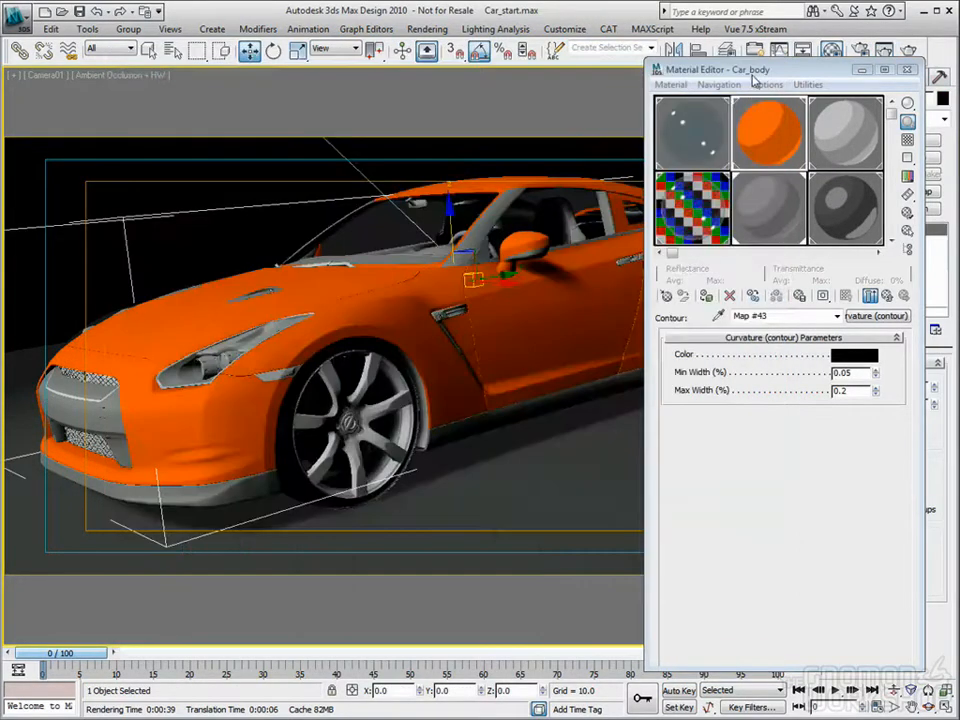
Step: Compare the Trim material's ink settings with the last render and turn off its Overlap ink
{"action": "left_click", "coordinate": [760, 208]}
{"action": "left_click_drag", "start_coordinate": [875, 428], "coordinate": [862, 370]}
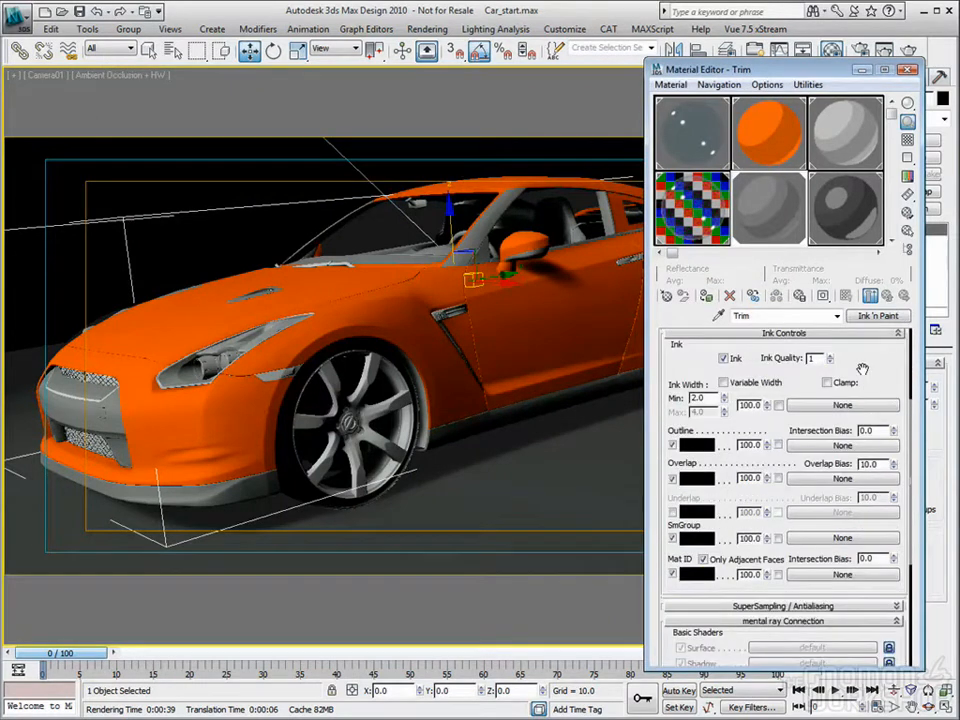
{"action": "scroll", "coordinate": [862, 370], "scroll_direction": "down", "scroll_amount": 1}
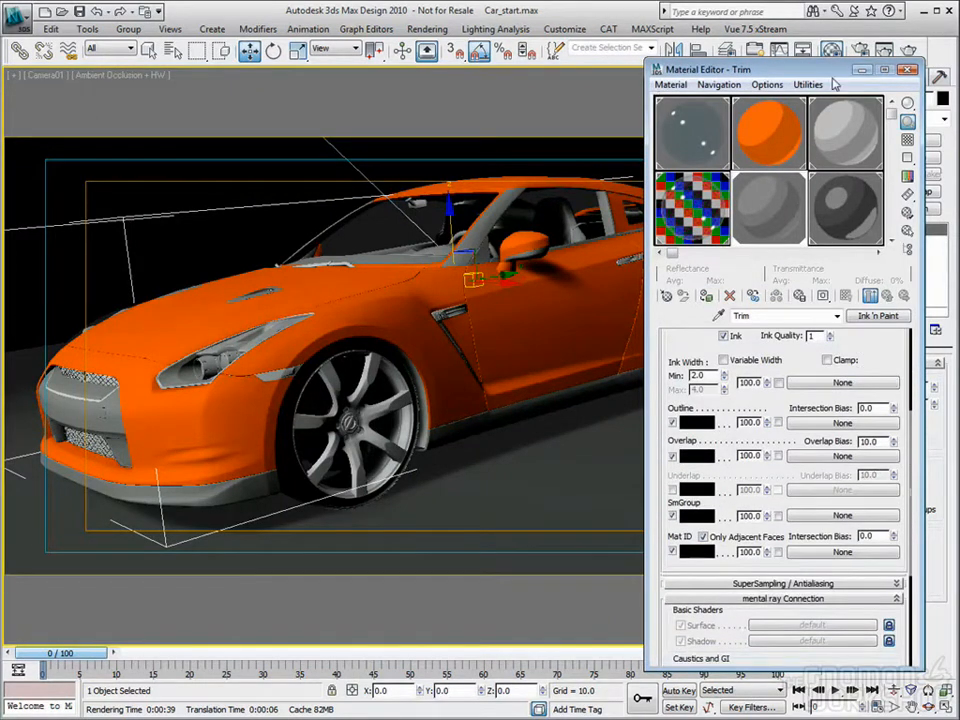
{"action": "left_click_drag", "start_coordinate": [833, 68], "coordinate": [811, 84]}
{"action": "left_click", "coordinate": [884, 52]}
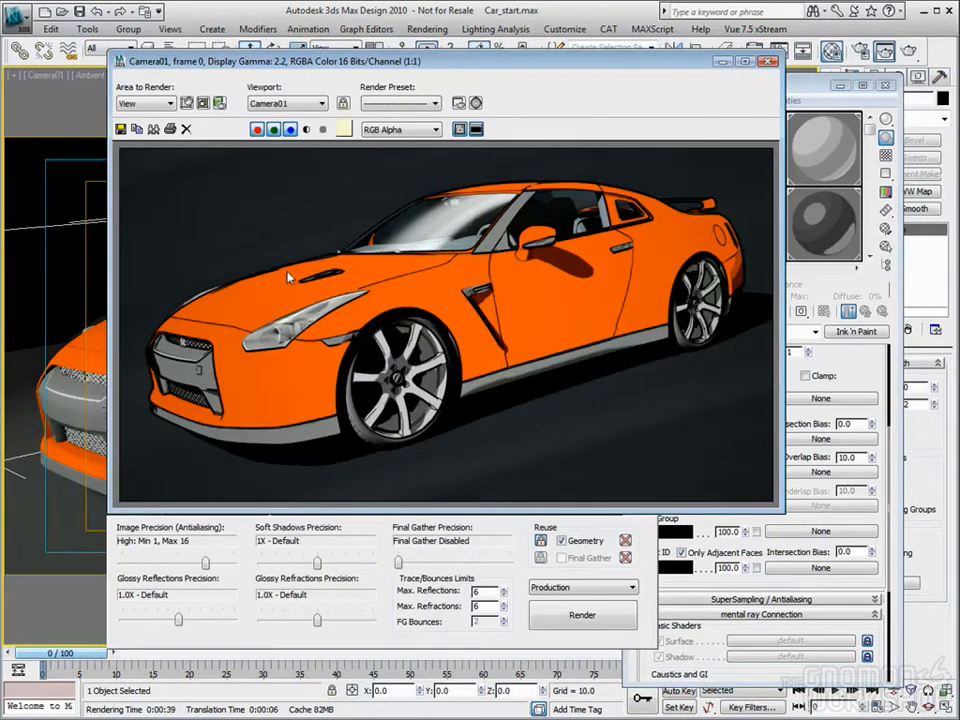
{"action": "left_click", "coordinate": [768, 62]}
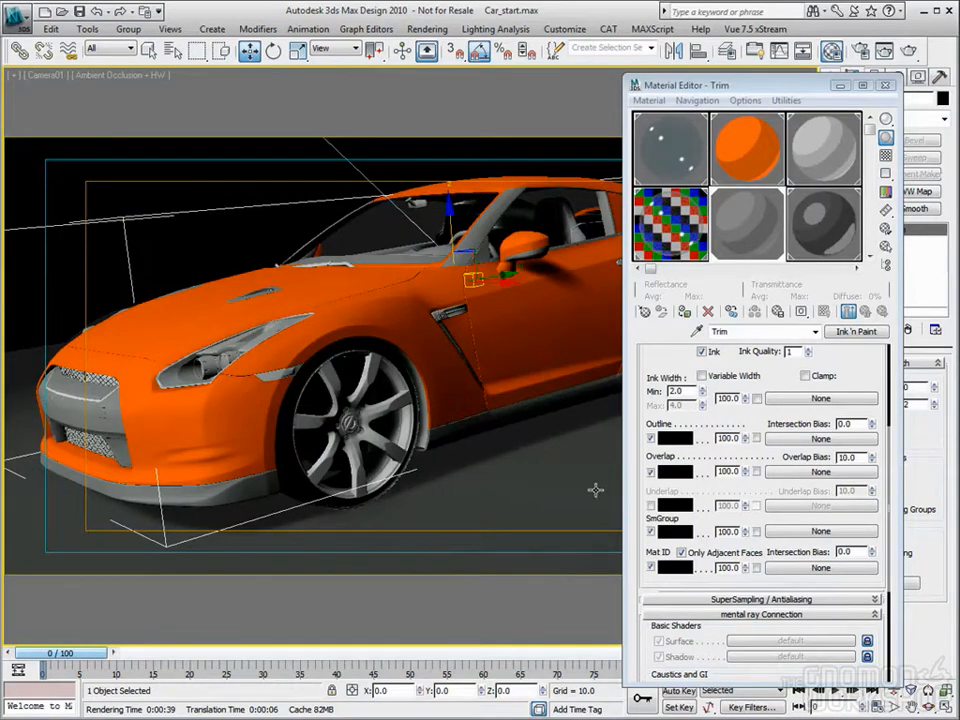
{"action": "left_click", "coordinate": [651, 472]}
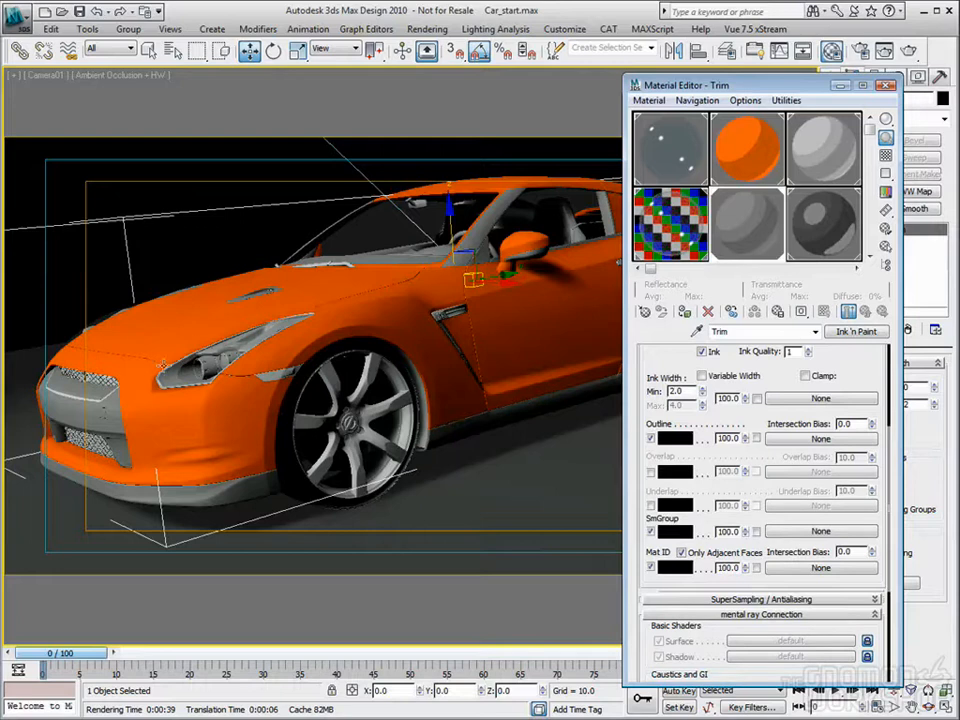
Step: Examine the lower trim's outlines in the last render beside the Trim material's mental ray Connection settings
{"action": "left_click", "coordinate": [888, 88]}
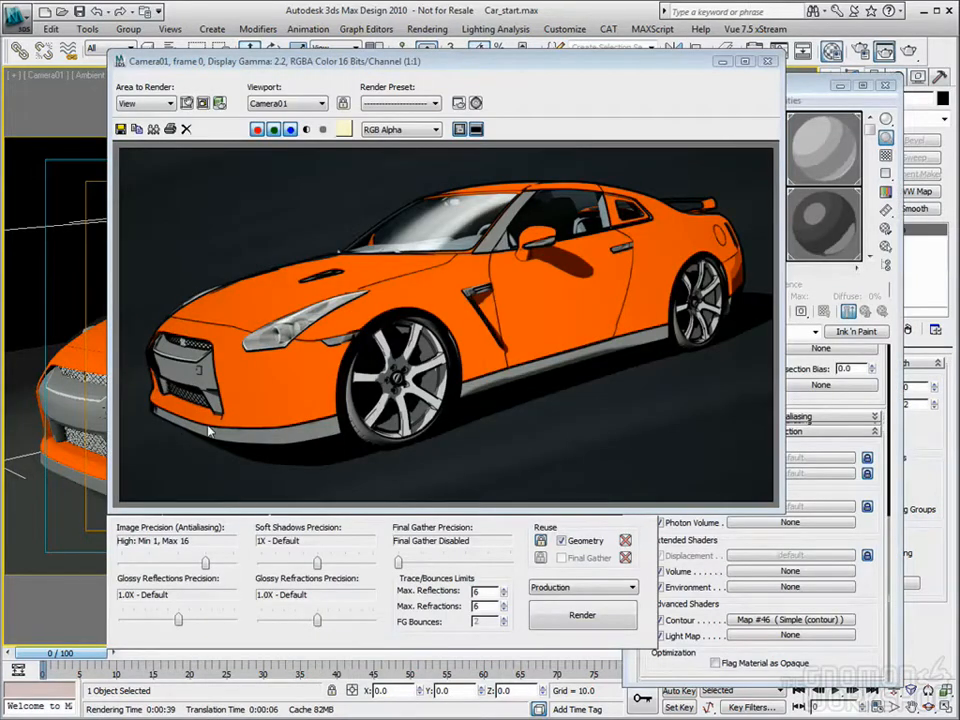
{"action": "left_click_drag", "start_coordinate": [669, 63], "coordinate": [611, 53]}
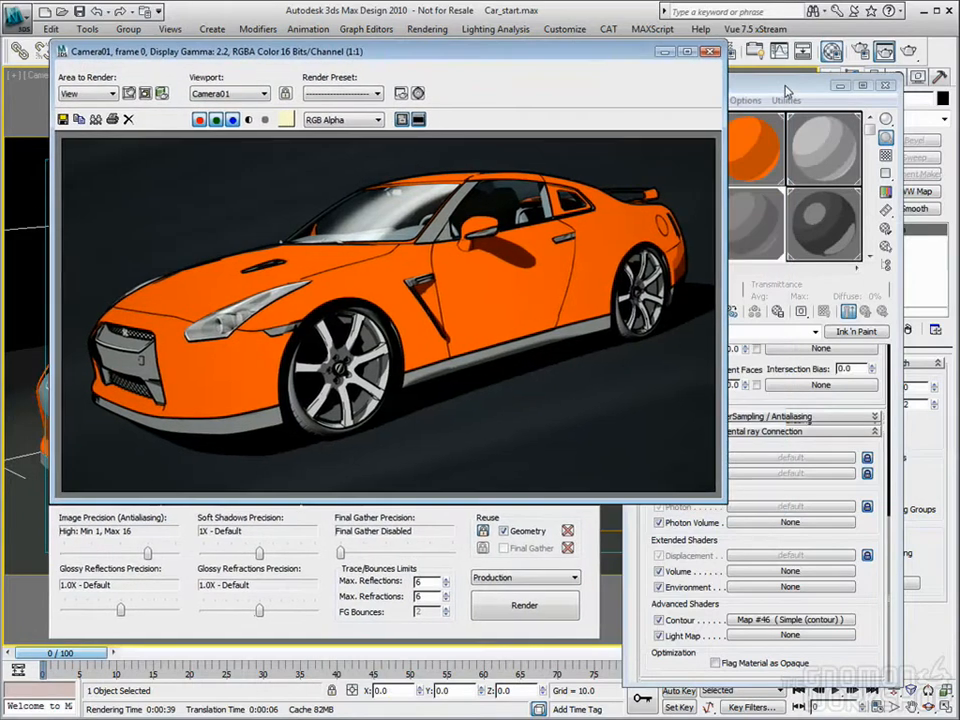
{"action": "left_click", "coordinate": [784, 85]}
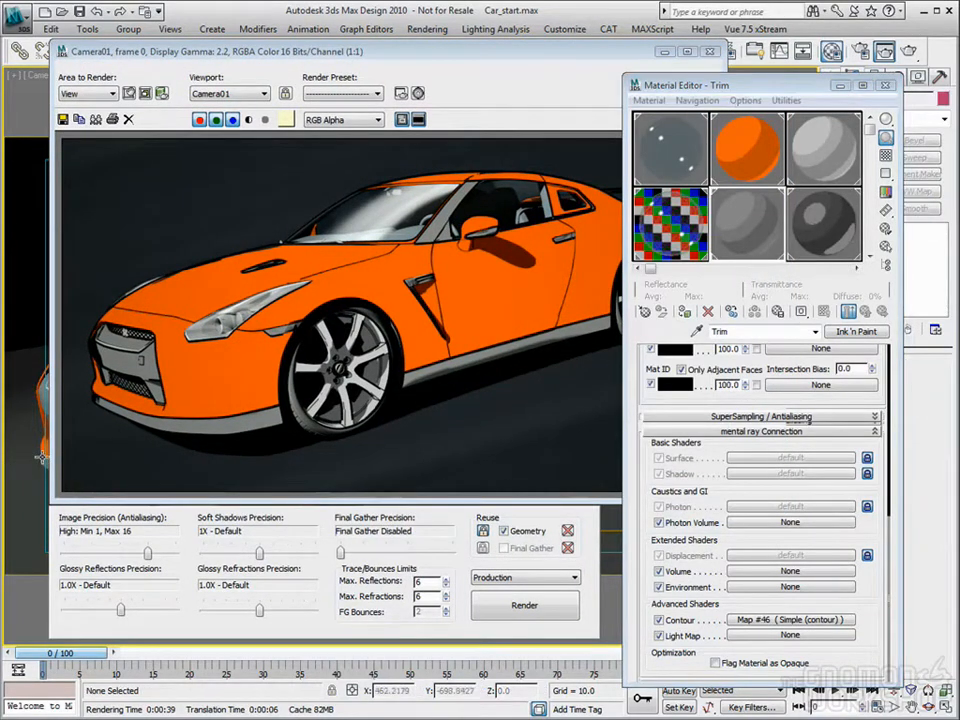
{"action": "left_click", "coordinate": [534, 53]}
{"action": "left_click", "coordinate": [711, 51]}
Step: Select the lower front trim and check the Trim material's Simple (contour) parameters against the last render
{"action": "left_click", "coordinate": [84, 176]}
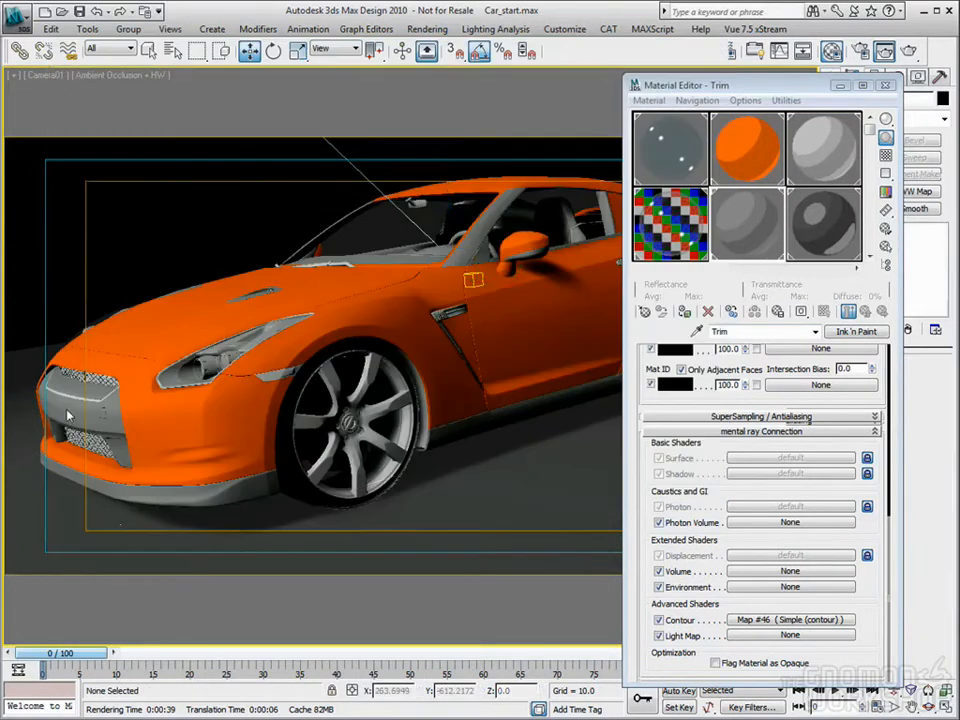
{"action": "left_click", "coordinate": [205, 503]}
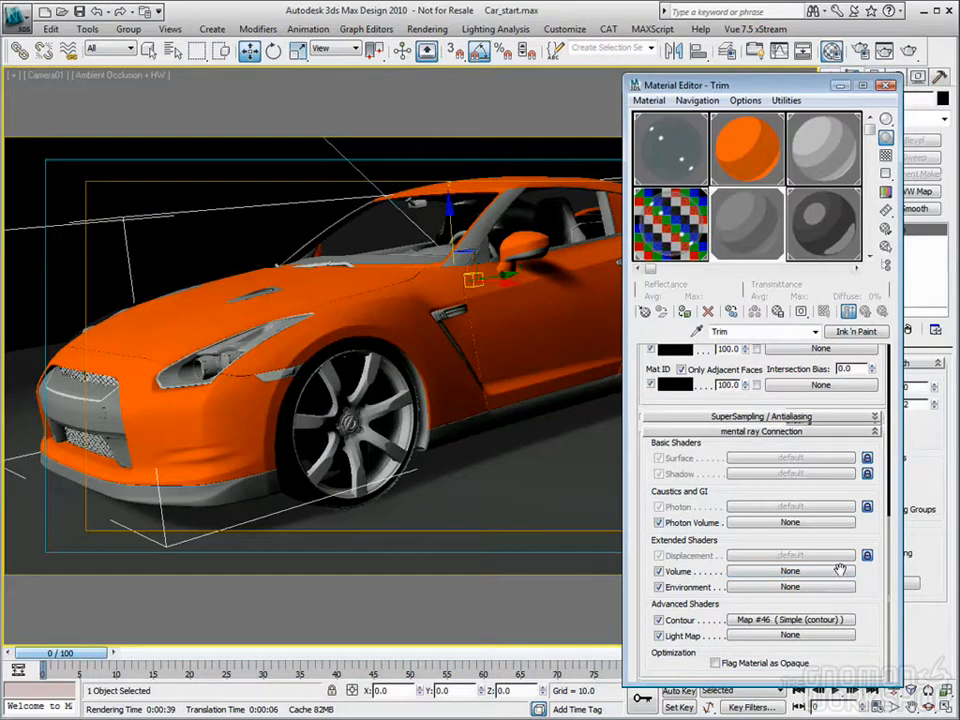
{"action": "scroll", "coordinate": [878, 484], "scroll_direction": "up", "scroll_amount": 5}
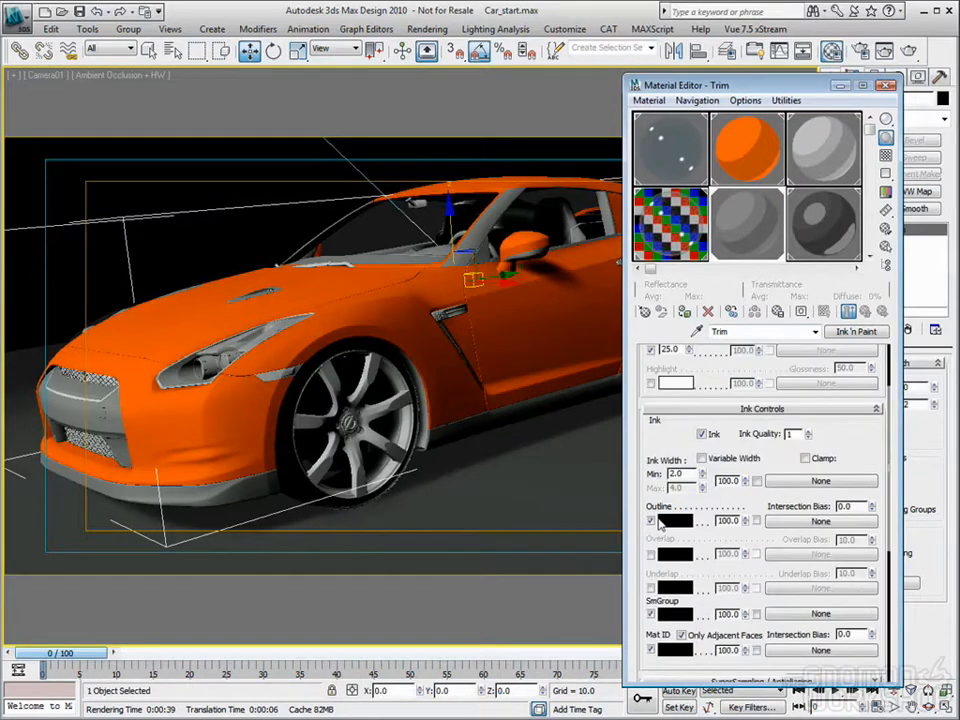
{"action": "scroll", "coordinate": [828, 460], "scroll_direction": "down", "scroll_amount": 5}
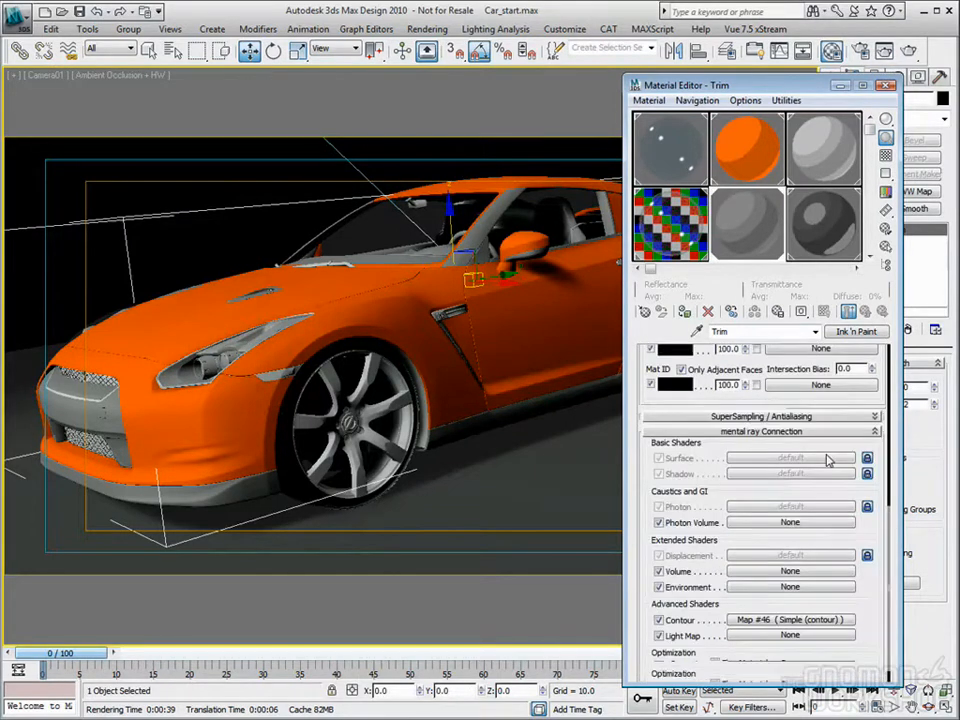
{"action": "left_click", "coordinate": [771, 620]}
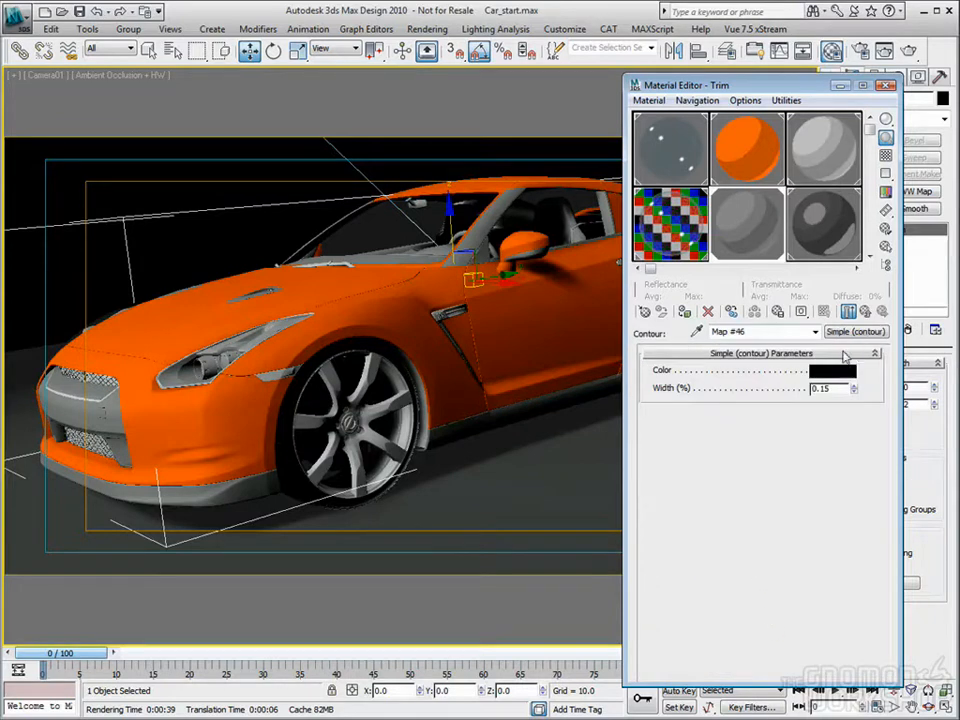
{"action": "key", "text": "shift+q"}
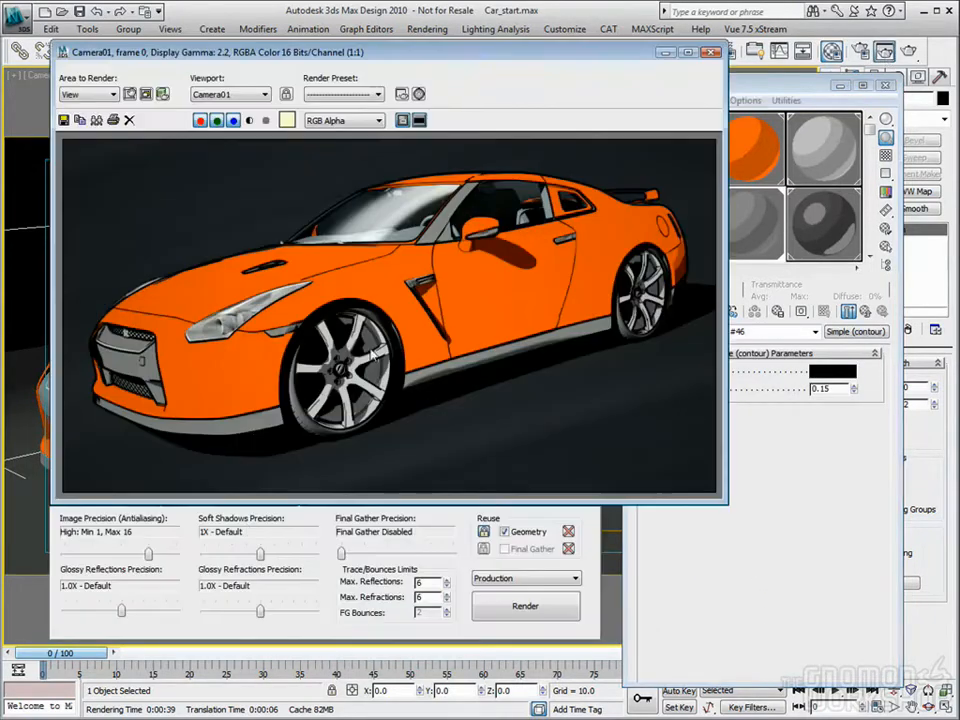
Step: Replace the Trim material's contour shader with Curvature (contour) and set its Max Width to 0.2%
{"action": "left_click", "coordinate": [713, 53]}
{"action": "left_click", "coordinate": [853, 333]}
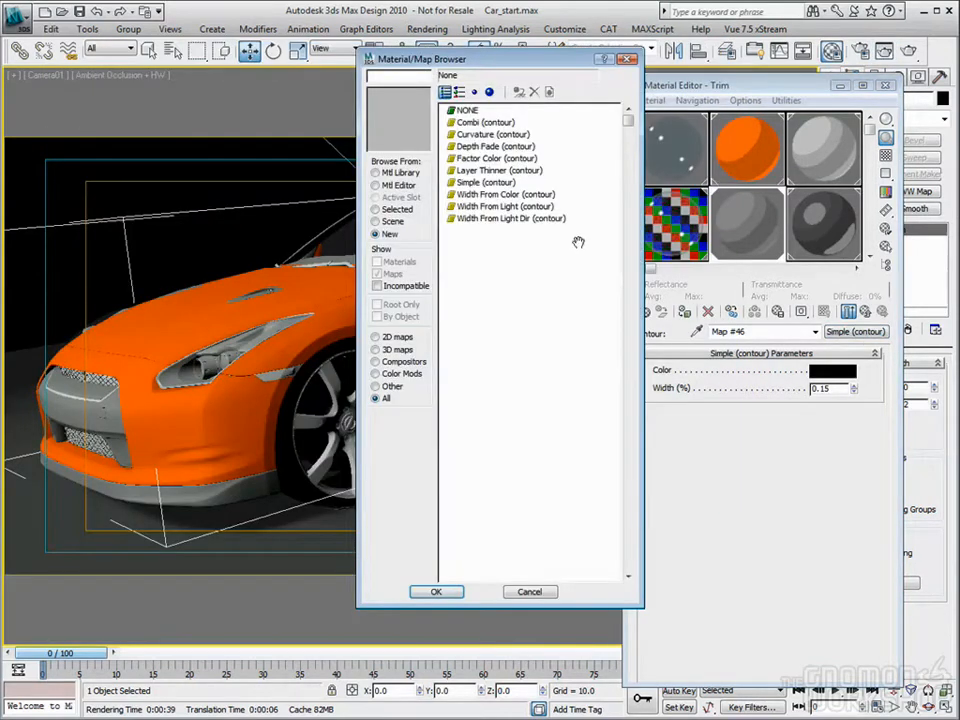
{"action": "double_click", "coordinate": [484, 135]}
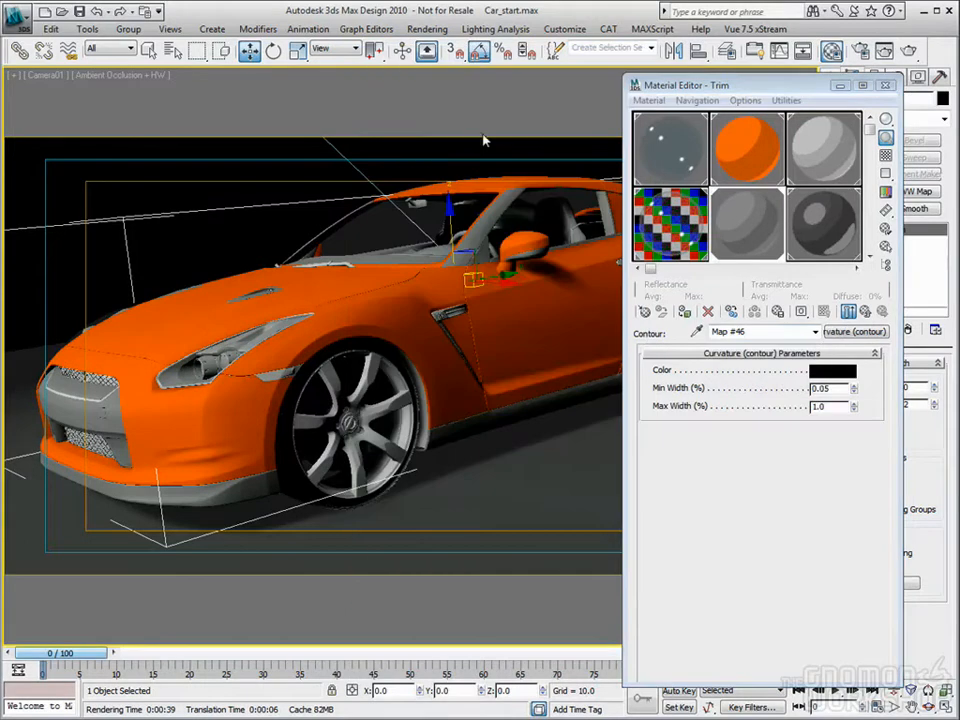
{"action": "double_click", "coordinate": [836, 407]}
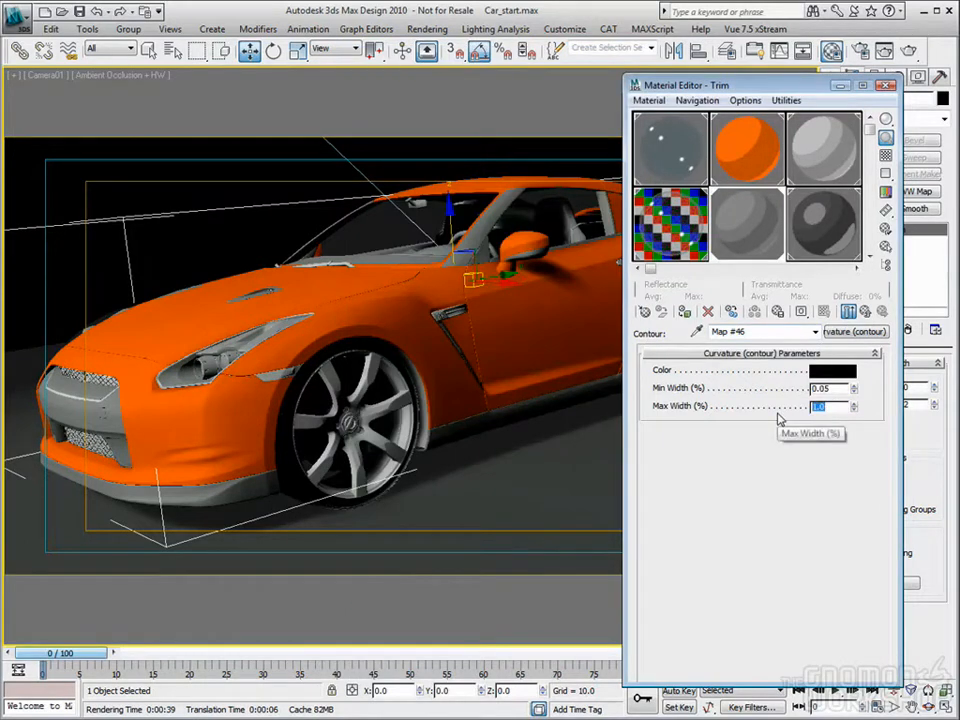
{"action": "type", "text": ".2"}
{"action": "key", "text": "Tab"}
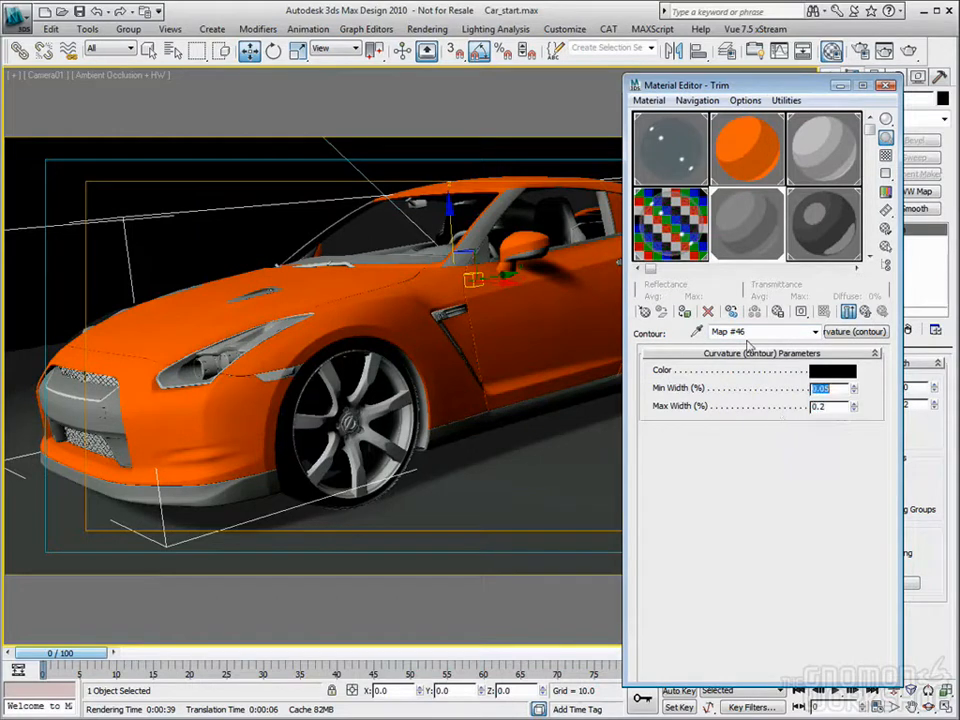
Step: Render the Camera01 view and examine the trim's contour lines in the rendered frame
{"action": "left_click", "coordinate": [887, 87]}
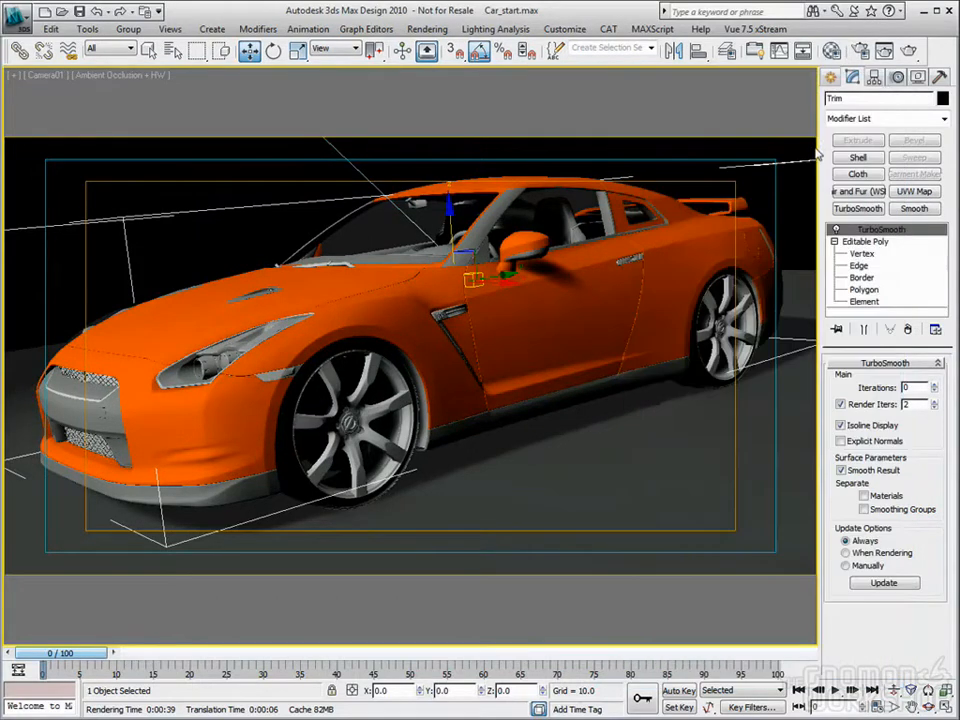
{"action": "key", "text": "shift+q"}
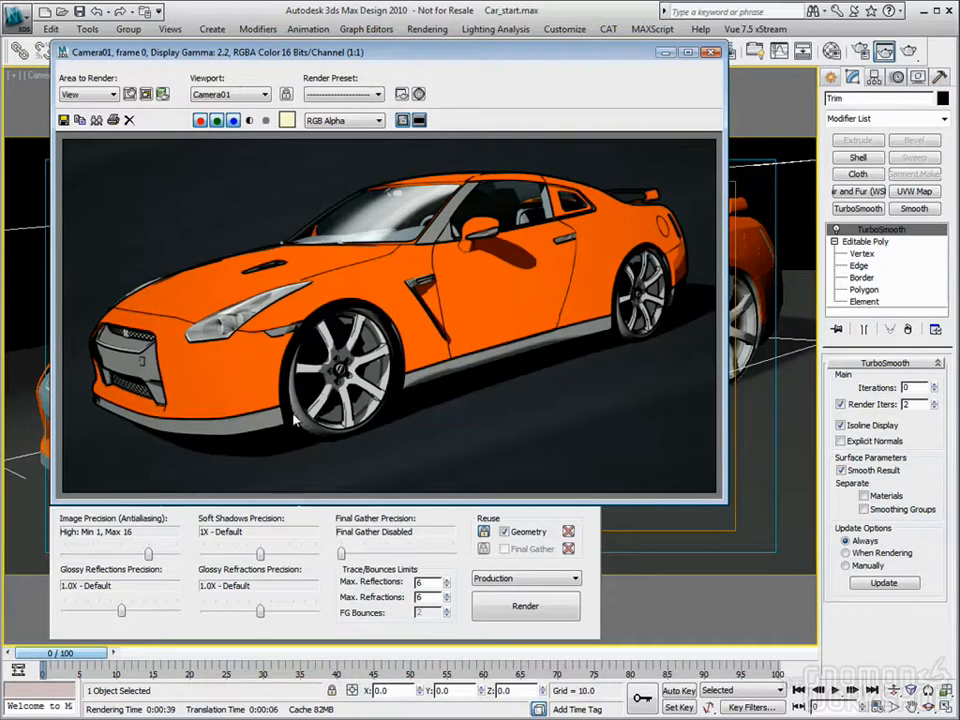
{"action": "left_click", "coordinate": [711, 51]}
Step: Select the front tire and copy the dark gray Ink 'n Paint material to a new slot named Tires
{"action": "left_click", "coordinate": [275, 203]}
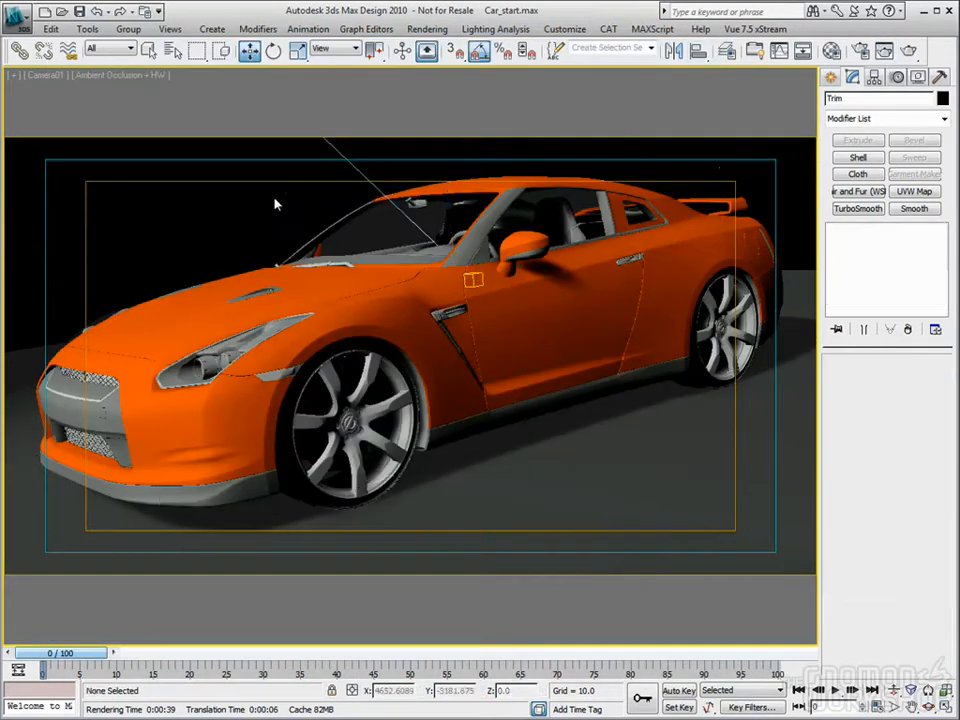
{"action": "left_click", "coordinate": [300, 497]}
{"action": "key", "text": "m"}
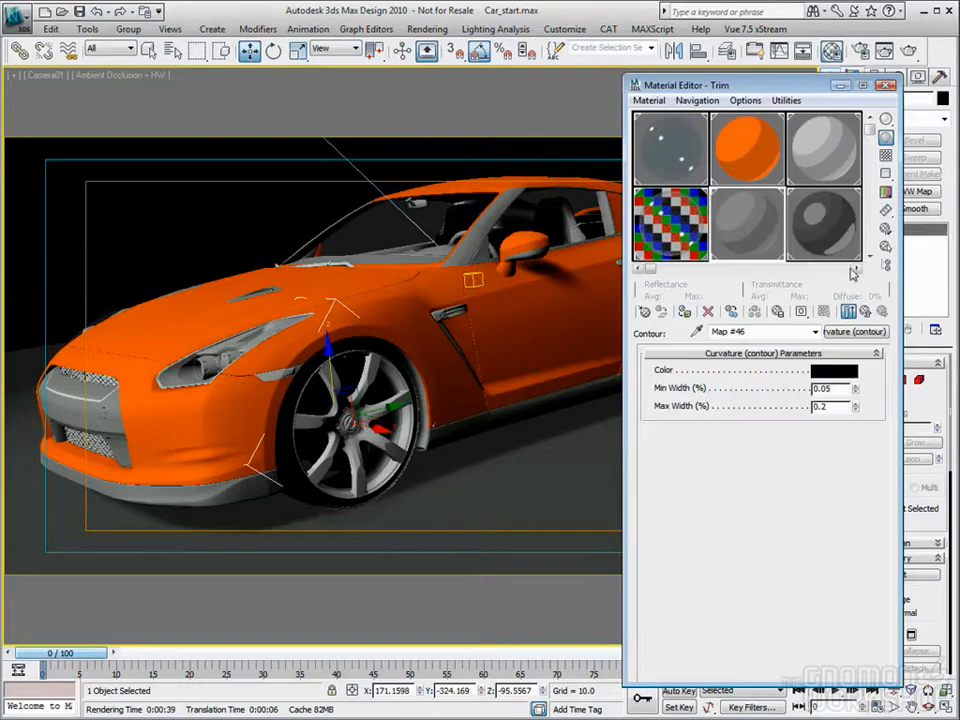
{"action": "scroll", "coordinate": [655, 195], "scroll_direction": "down", "scroll_amount": 1}
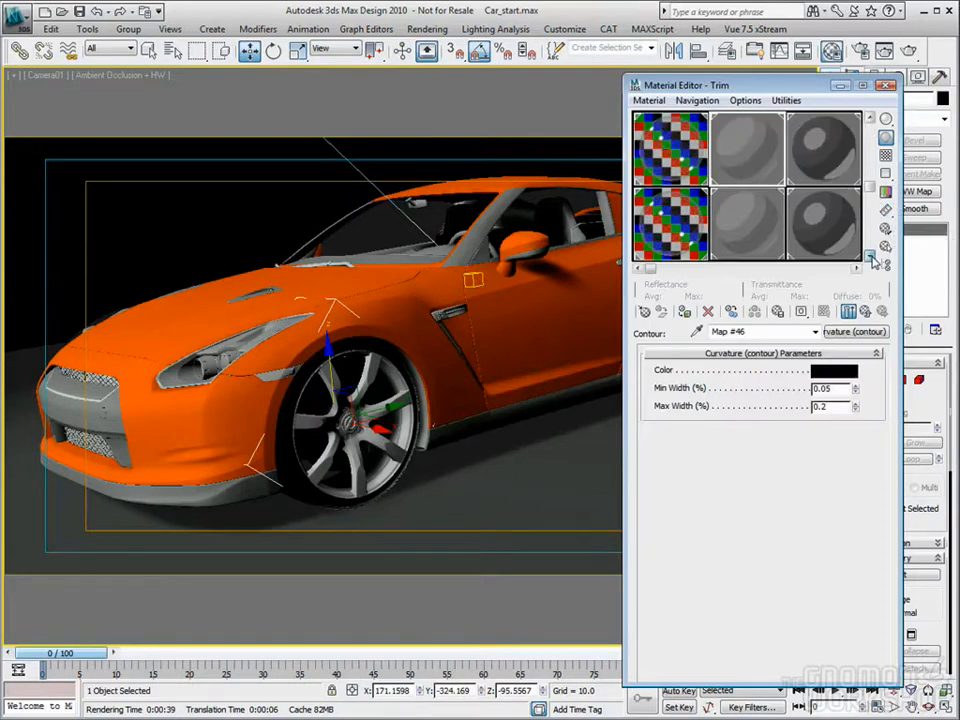
{"action": "left_click", "coordinate": [826, 142]}
{"action": "double_click", "coordinate": [745, 331]}
{"action": "type", "text": "Tires"}
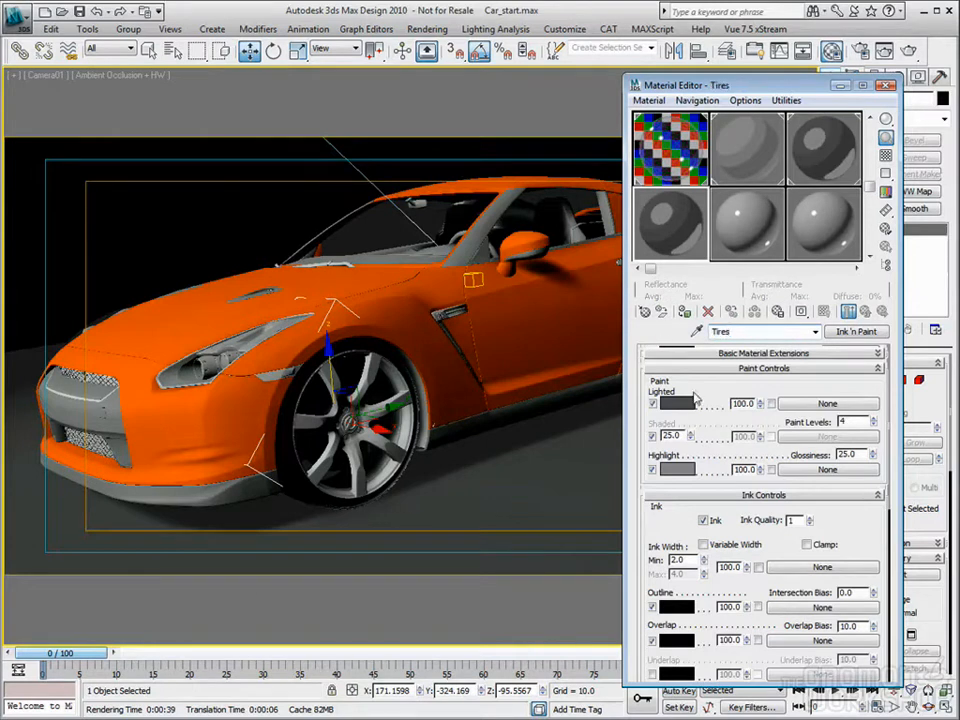
Step: Darken the Tires material's Lighted color to a value of 10 and set its Glossiness to 15
{"action": "left_click", "coordinate": [681, 401]}
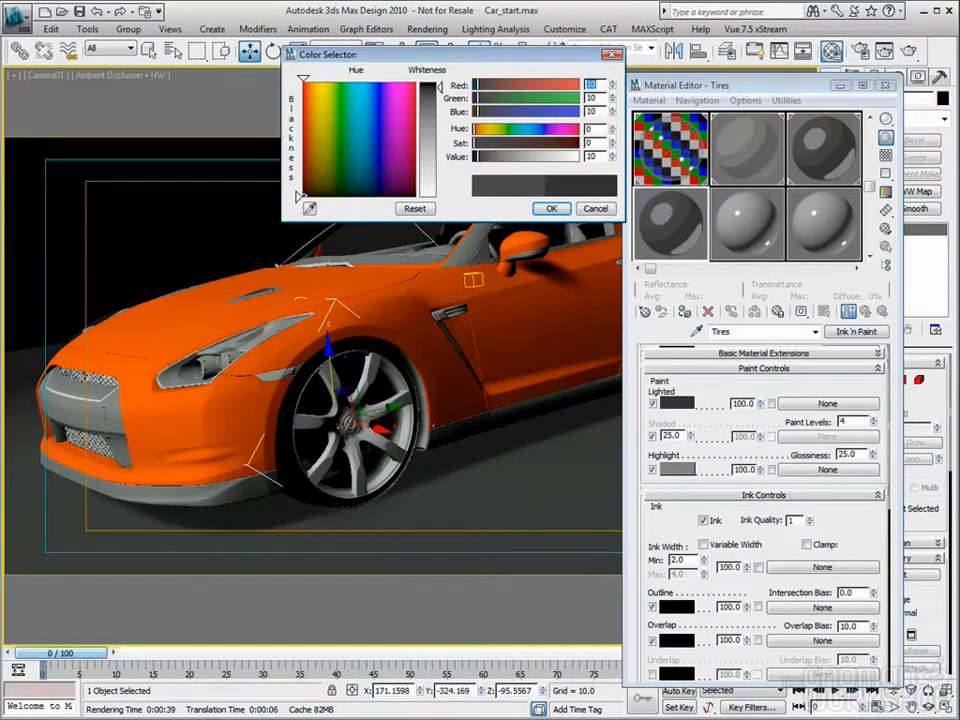
{"action": "left_click", "coordinate": [551, 208]}
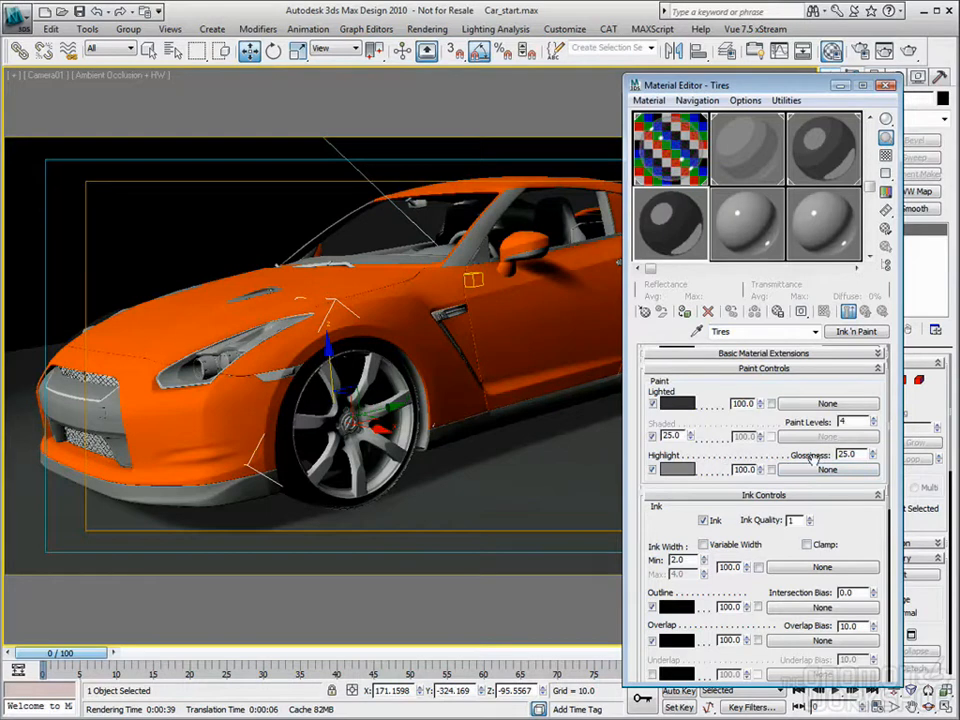
{"action": "double_click", "coordinate": [861, 453]}
{"action": "type", "text": "15"}
Step: Darken the Tires material's Highlight color to a value of 18 and its Lighted color to a value of 7
{"action": "left_click", "coordinate": [680, 467]}
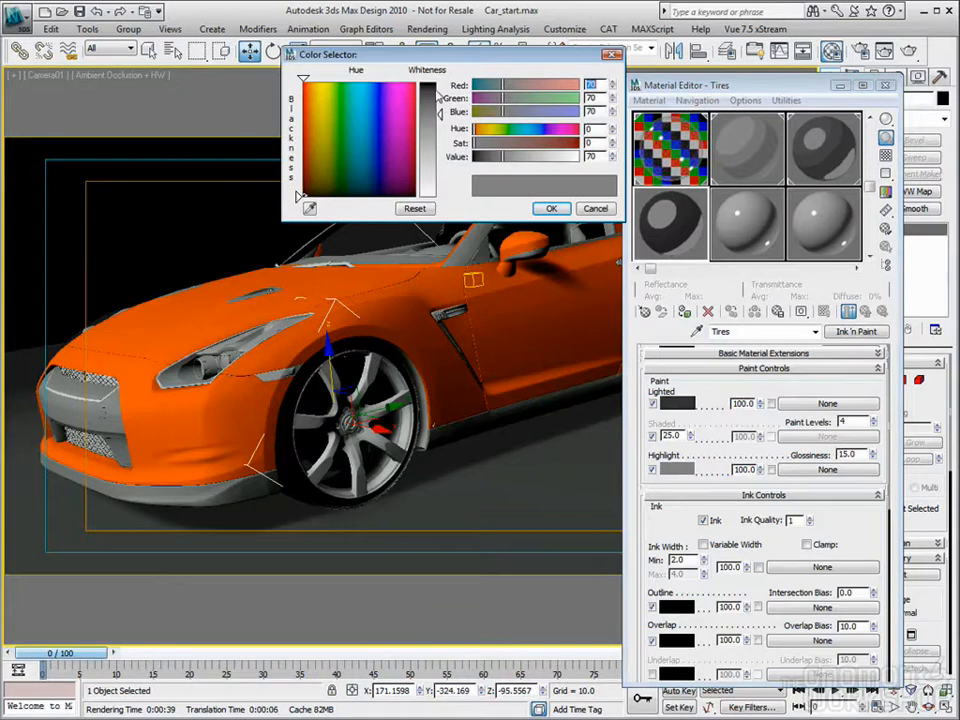
{"action": "left_click_drag", "start_coordinate": [438, 95], "coordinate": [440, 92]}
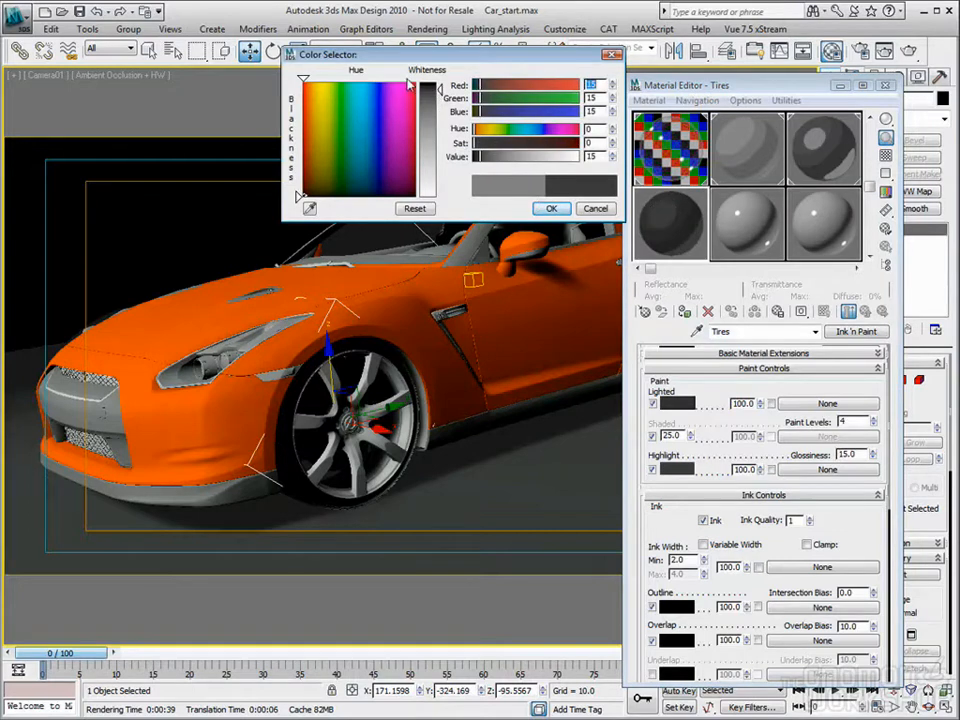
{"action": "left_click_drag", "start_coordinate": [440, 95], "coordinate": [440, 90]}
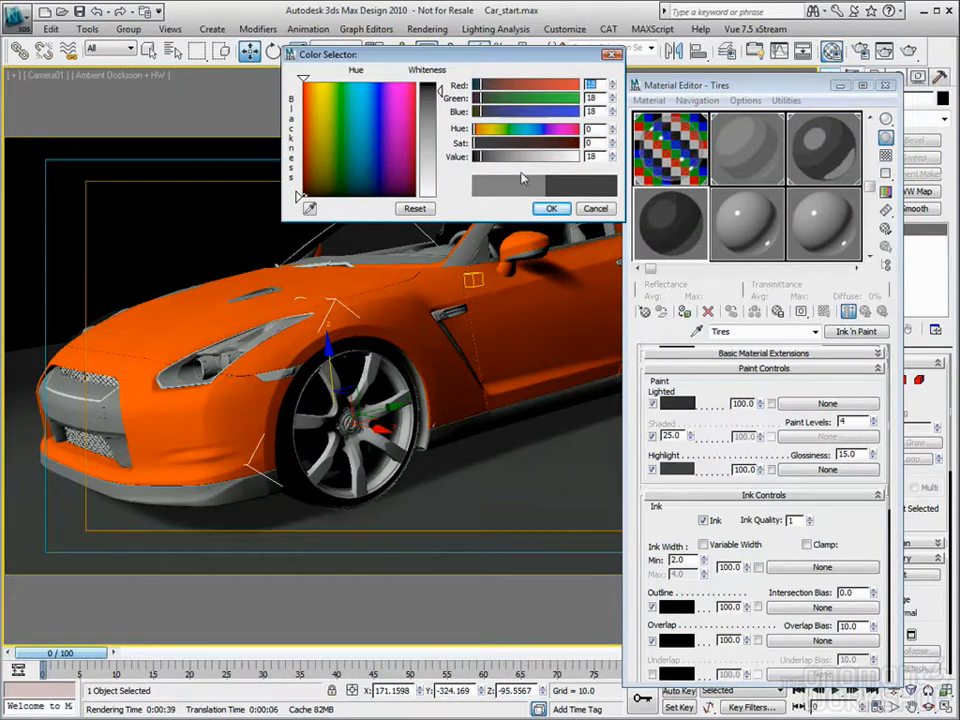
{"action": "left_click", "coordinate": [551, 208]}
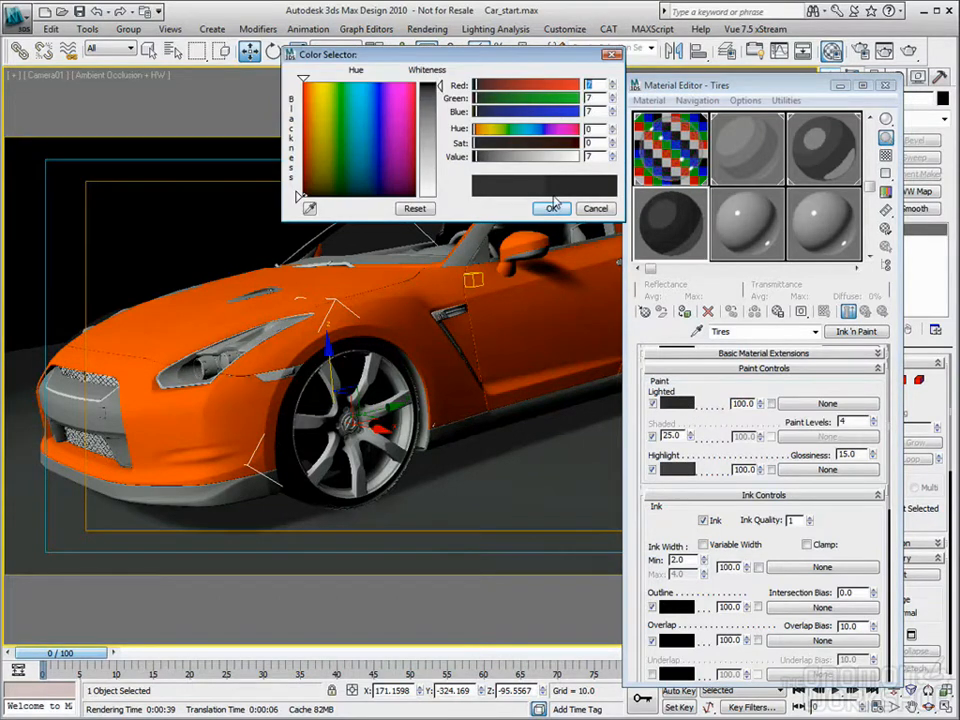
{"action": "left_click", "coordinate": [550, 208]}
Step: Check the Tires material's contour shader in its mental ray Connection settings and review the last rendered frame
{"action": "scroll", "coordinate": [845, 492], "scroll_direction": "down", "scroll_amount": 10}
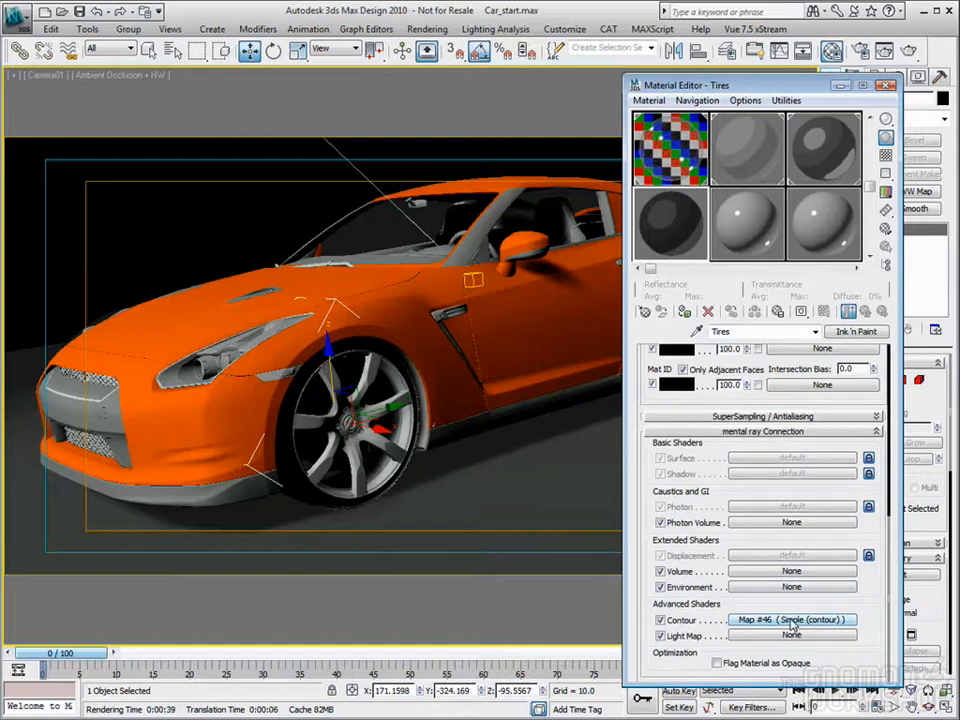
{"action": "left_click", "coordinate": [884, 51]}
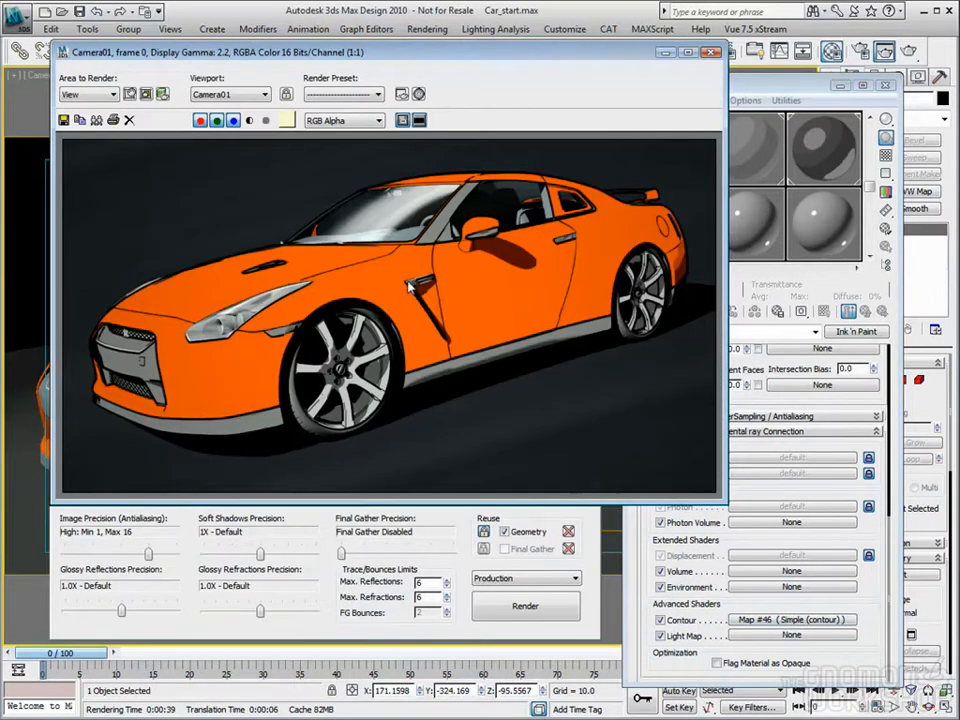
{"action": "left_click", "coordinate": [711, 53]}
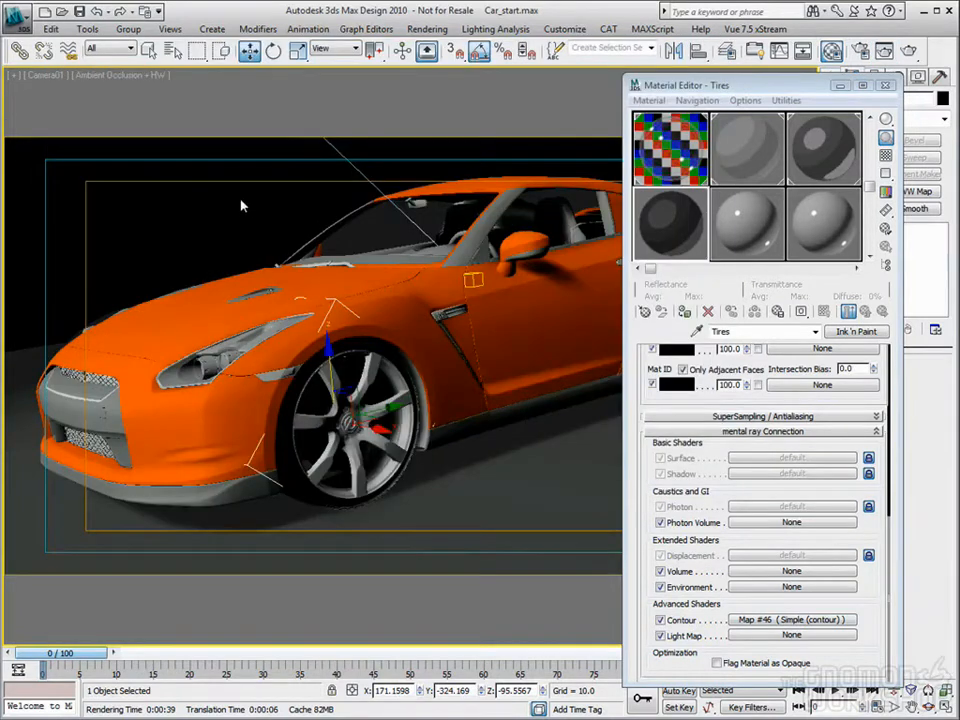
Step: Select the logos and copy the Trim material to a new slot named Trim_logo with a lighter gray Lighted color
{"action": "left_click", "coordinate": [329, 238]}
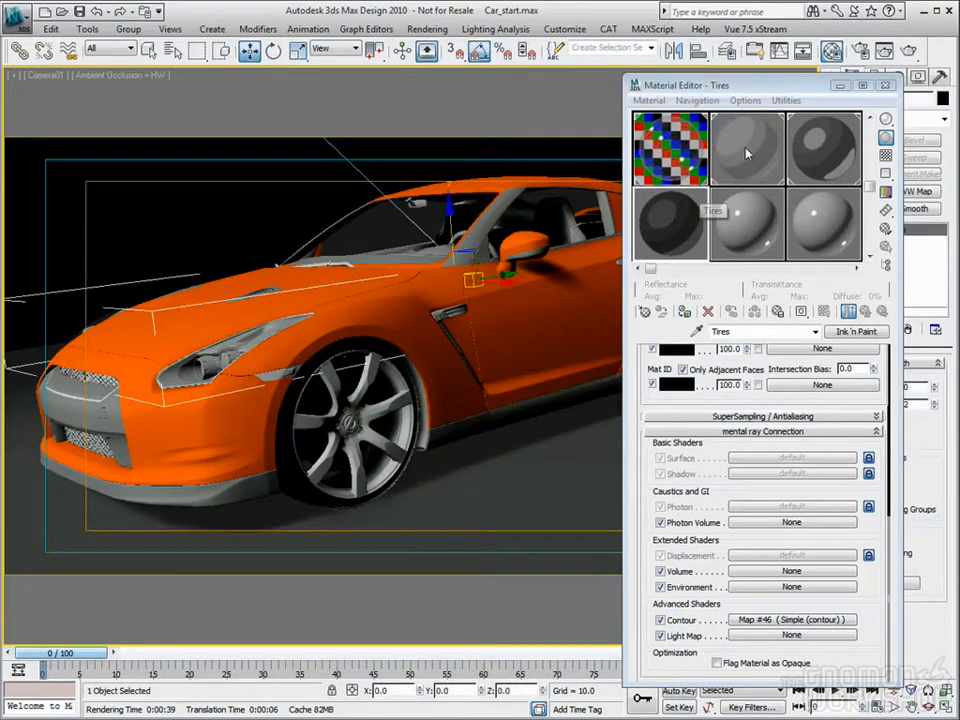
{"action": "left_click", "coordinate": [738, 213]}
{"action": "scroll", "coordinate": [714, 399], "scroll_direction": "down", "scroll_amount": 5}
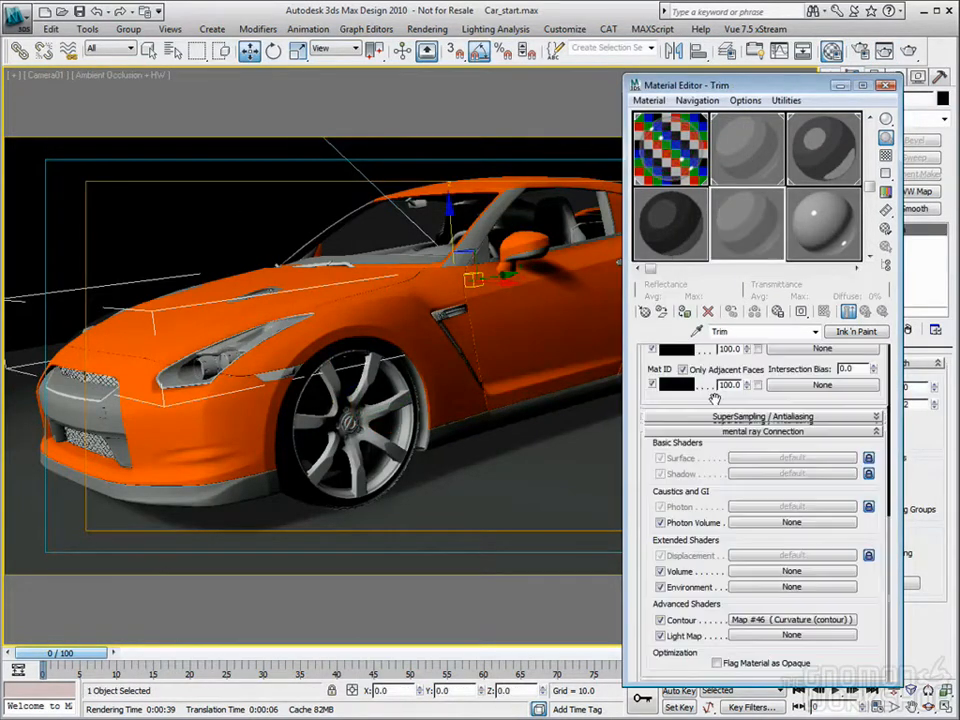
{"action": "scroll", "coordinate": [680, 471], "scroll_direction": "up", "scroll_amount": 5}
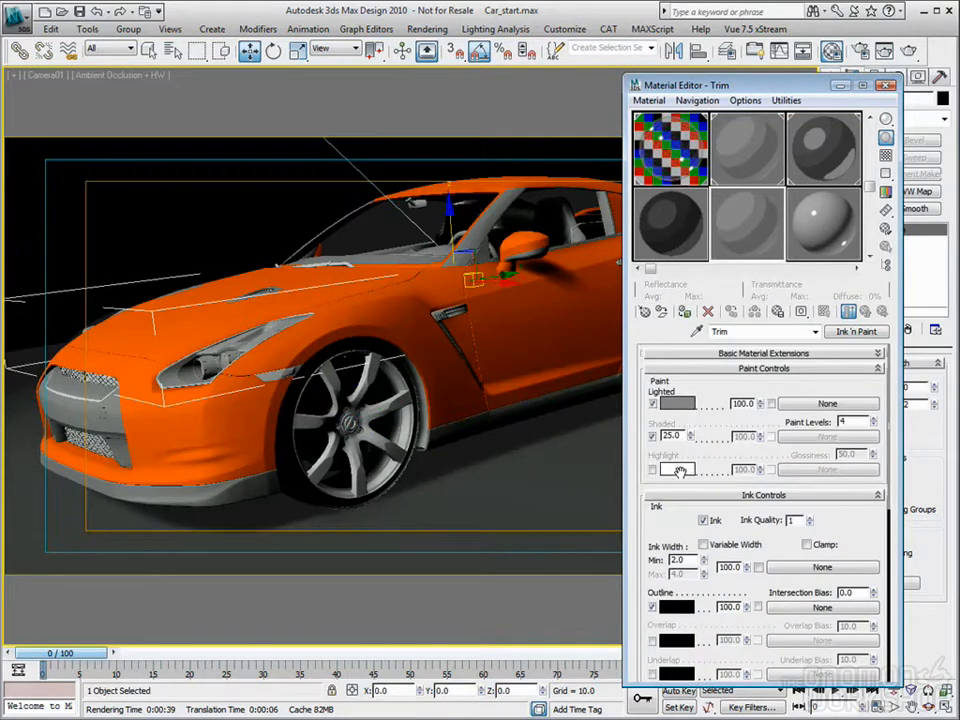
{"action": "left_click", "coordinate": [691, 406]}
{"action": "left_click_drag", "start_coordinate": [438, 119], "coordinate": [439, 156]}
{"action": "left_click", "coordinate": [582, 211]}
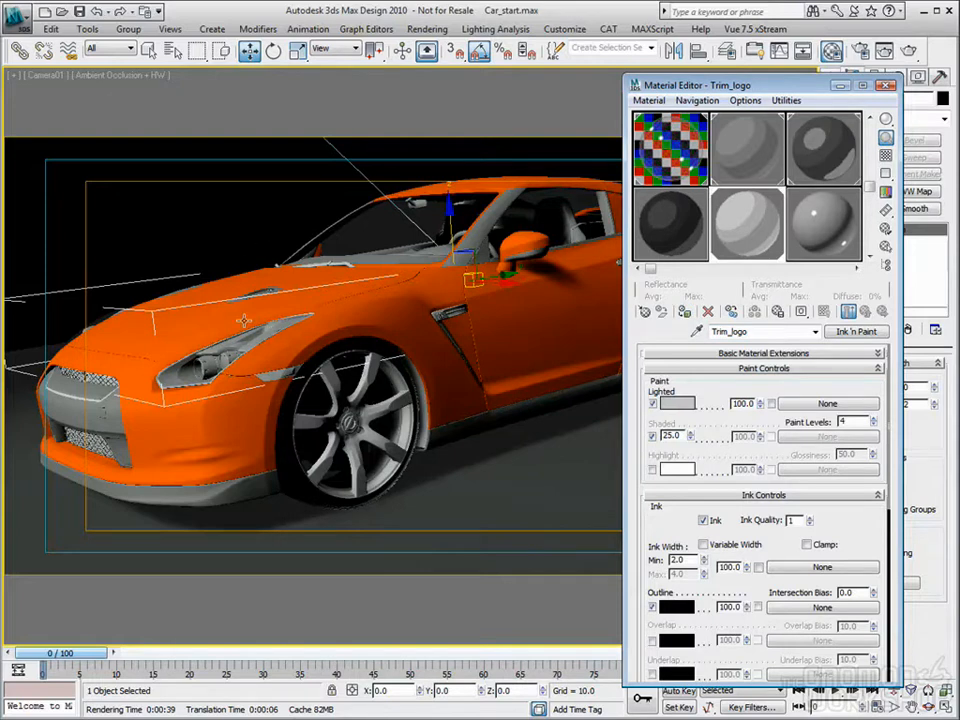
{"action": "left_click_drag", "start_coordinate": [447, 212], "coordinate": [449, 200]}
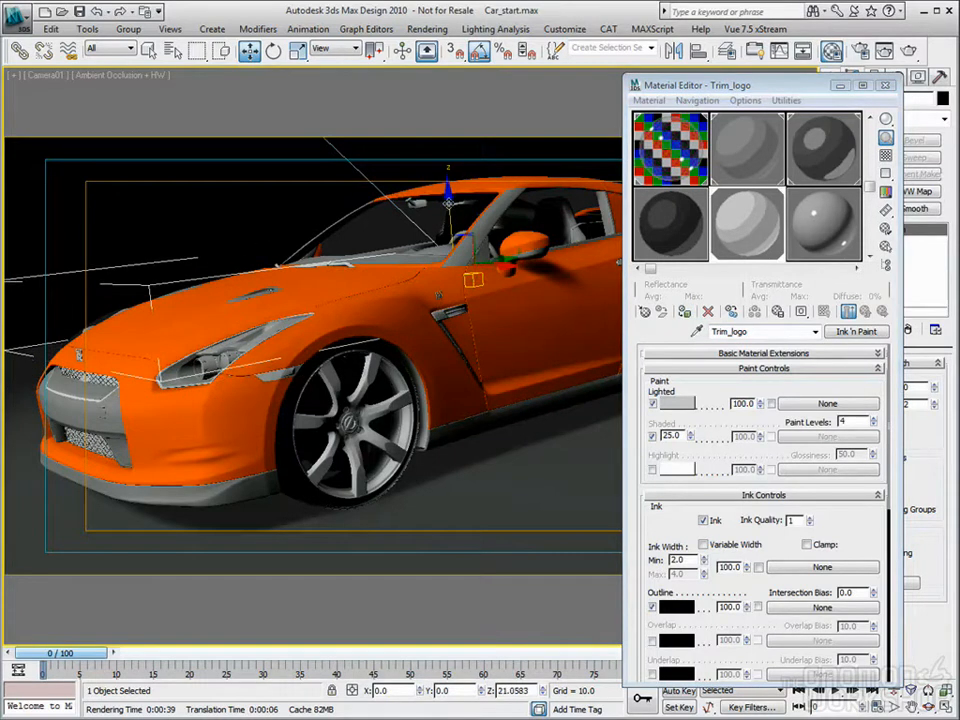
{"action": "key", "text": "ctrl+z"}
{"action": "left_click", "coordinate": [757, 231]}
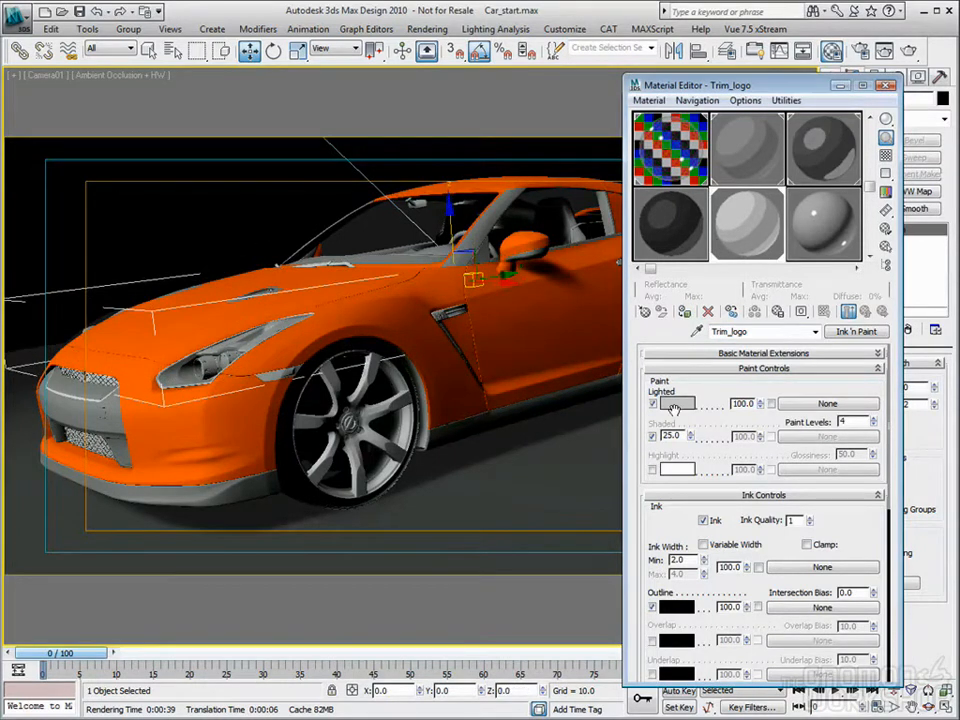
{"action": "left_click_drag", "start_coordinate": [442, 223], "coordinate": [448, 189]}
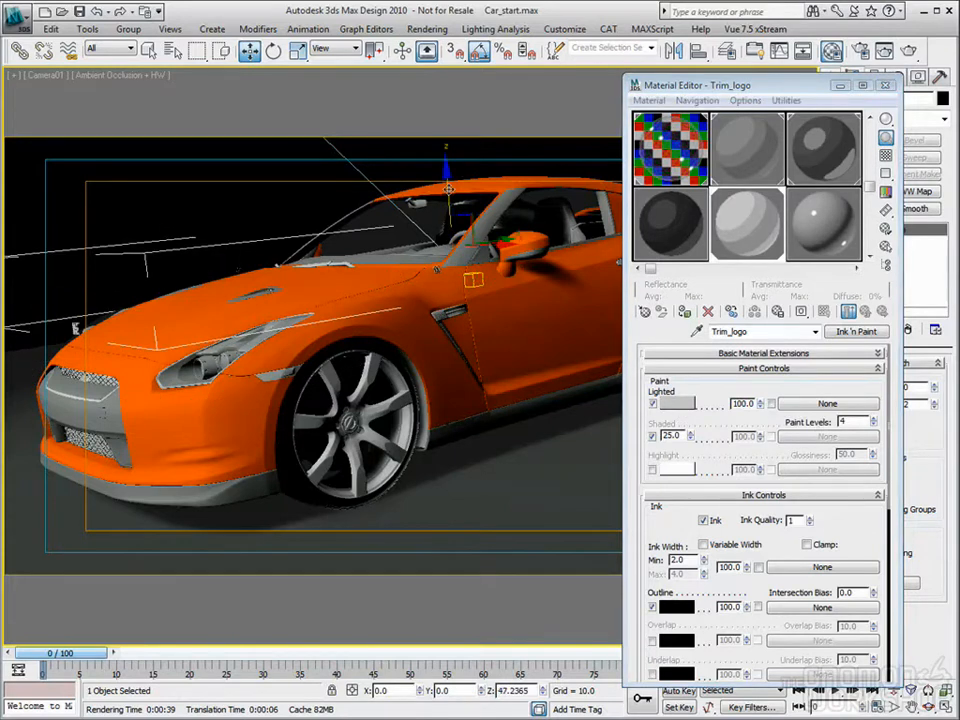
{"action": "key", "text": "ctrl+z"}
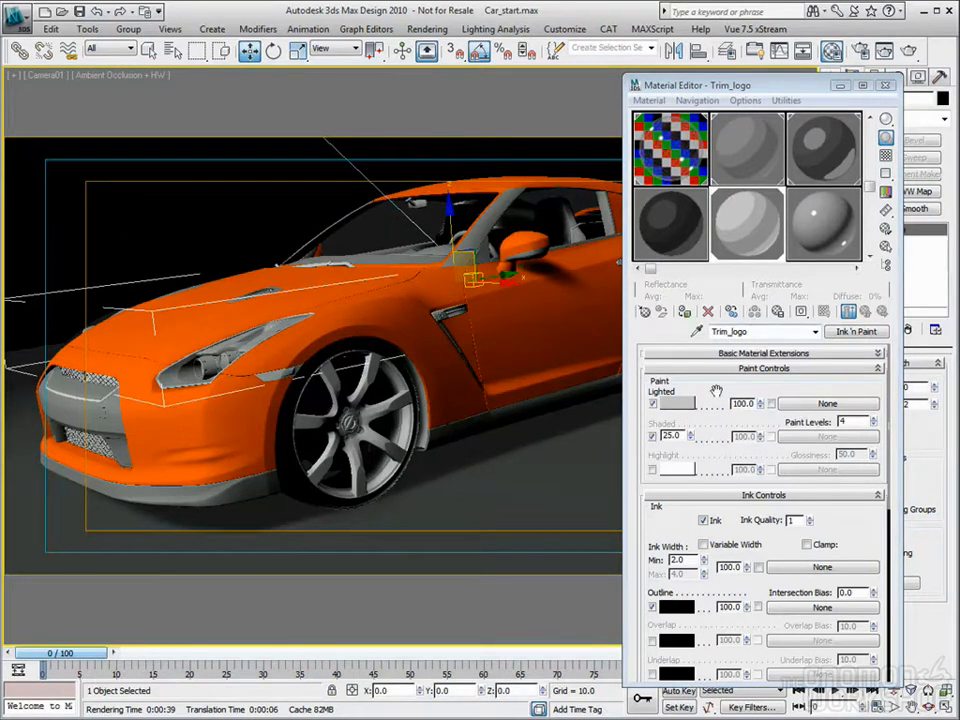
Step: Set the Trim_logo material's Lighted color to red (207, 5, 5) and turn on its Highlight
{"action": "left_click", "coordinate": [679, 409]}
{"action": "mouse_move", "coordinate": [391, 87]}
{"action": "left_mouse_down"}
{"action": "mouse_move", "coordinate": [414, 141]}
{"action": "mouse_move", "coordinate": [306, 105]}
{"action": "left_mouse_up"}
{"action": "left_click_drag", "start_coordinate": [438, 153], "coordinate": [442, 85]}
{"action": "left_click_drag", "start_coordinate": [309, 104], "coordinate": [303, 105]}
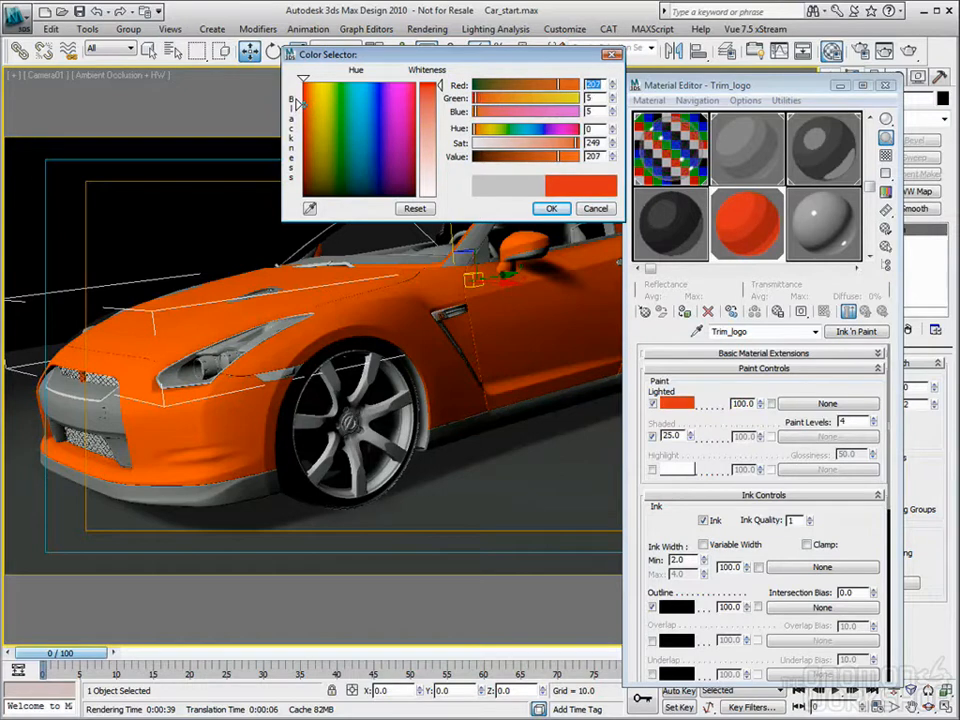
{"action": "left_click", "coordinate": [551, 208]}
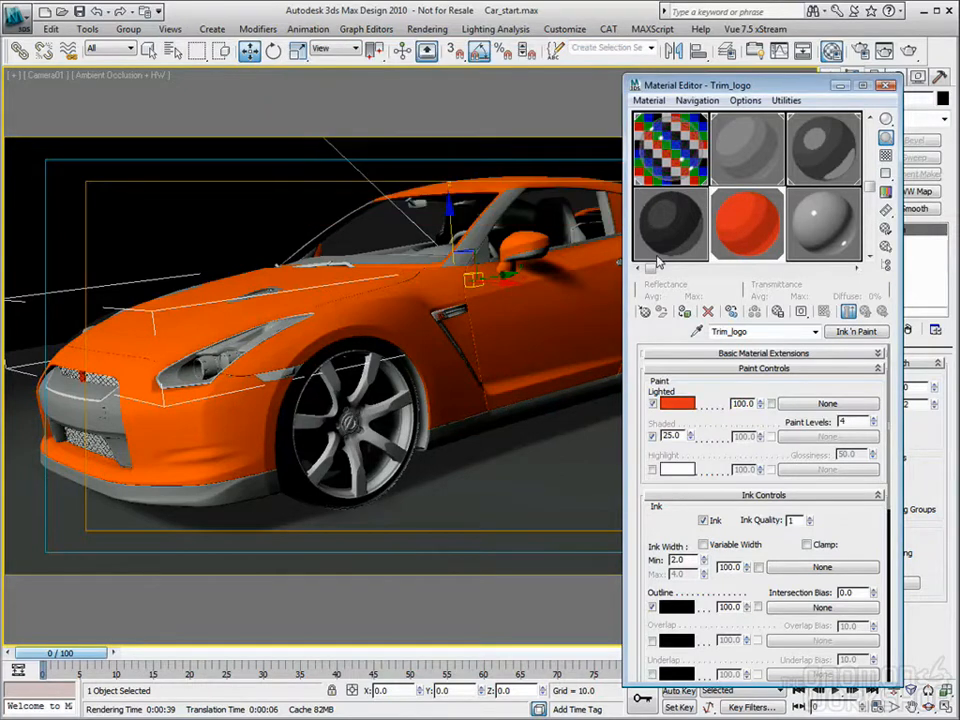
{"action": "left_click", "coordinate": [652, 472]}
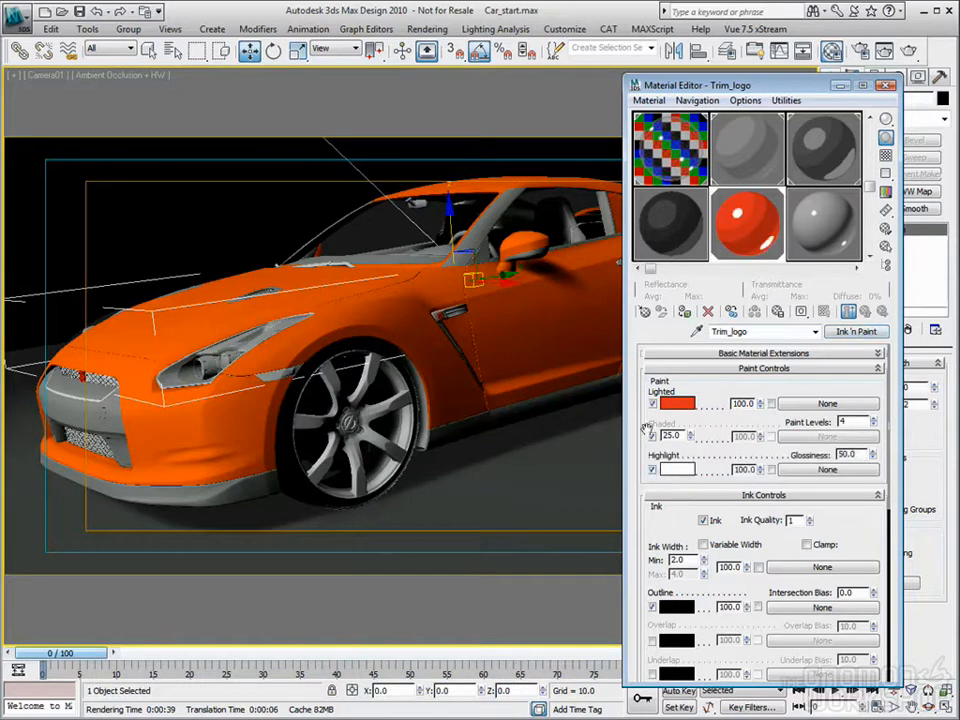
Step: Select the fender vent trim and copy the Trim material to a new slot named Trim2
{"action": "left_click", "coordinate": [227, 218]}
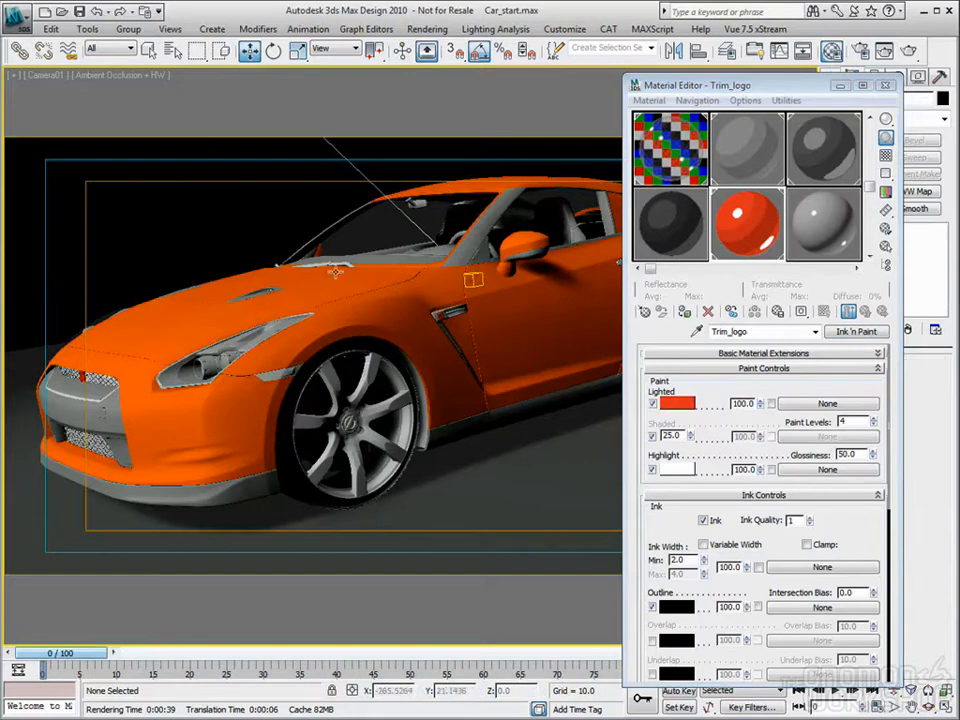
{"action": "left_click", "coordinate": [456, 312]}
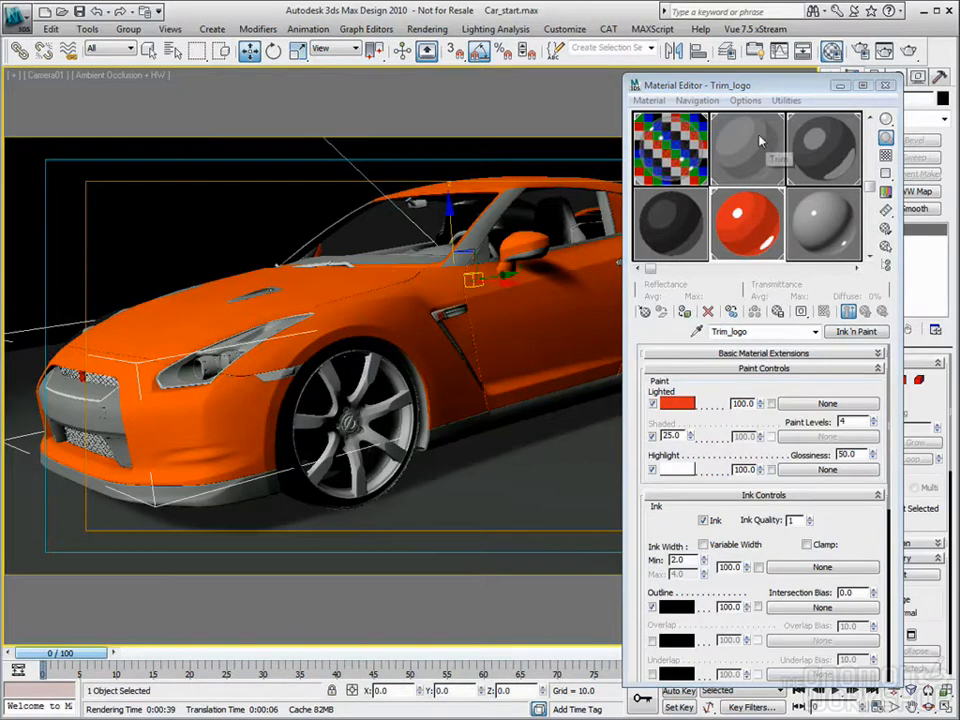
{"action": "left_click", "coordinate": [833, 225]}
{"action": "left_click_drag", "start_coordinate": [759, 332], "coordinate": [609, 333]}
{"action": "type", "text": "Trim2"}
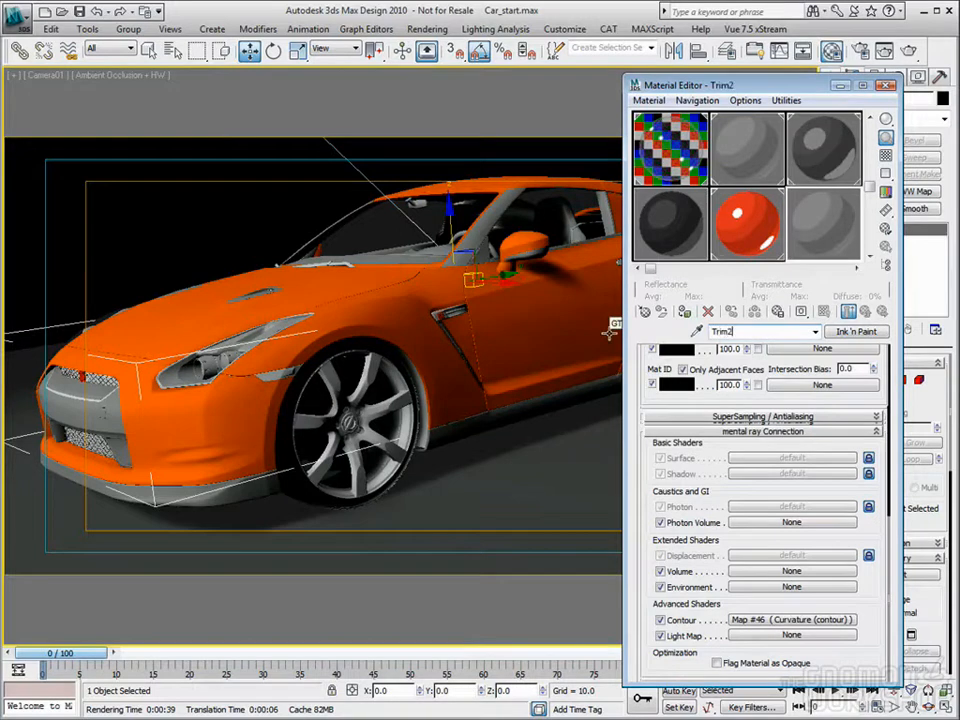
Step: Change the Trim2 material's Lighted color to a lighter gray and turn on its Highlight
{"action": "scroll", "coordinate": [873, 437], "scroll_direction": "up", "scroll_amount": 10}
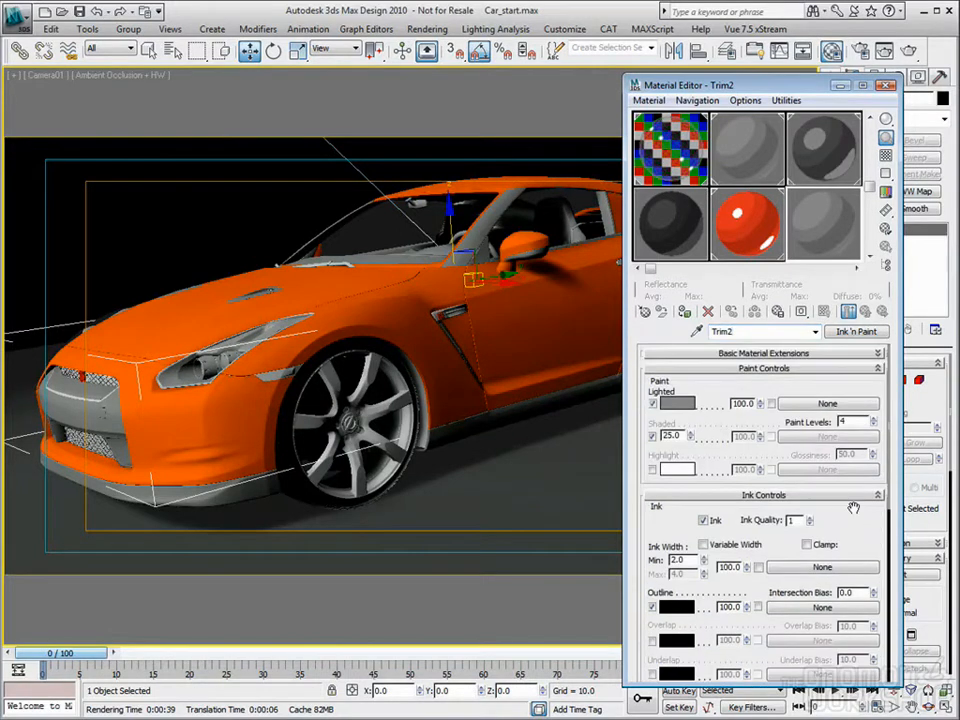
{"action": "left_click", "coordinate": [685, 407]}
{"action": "left_click_drag", "start_coordinate": [437, 131], "coordinate": [440, 149]}
{"action": "left_click", "coordinate": [551, 208]}
{"action": "left_click", "coordinate": [652, 470]}
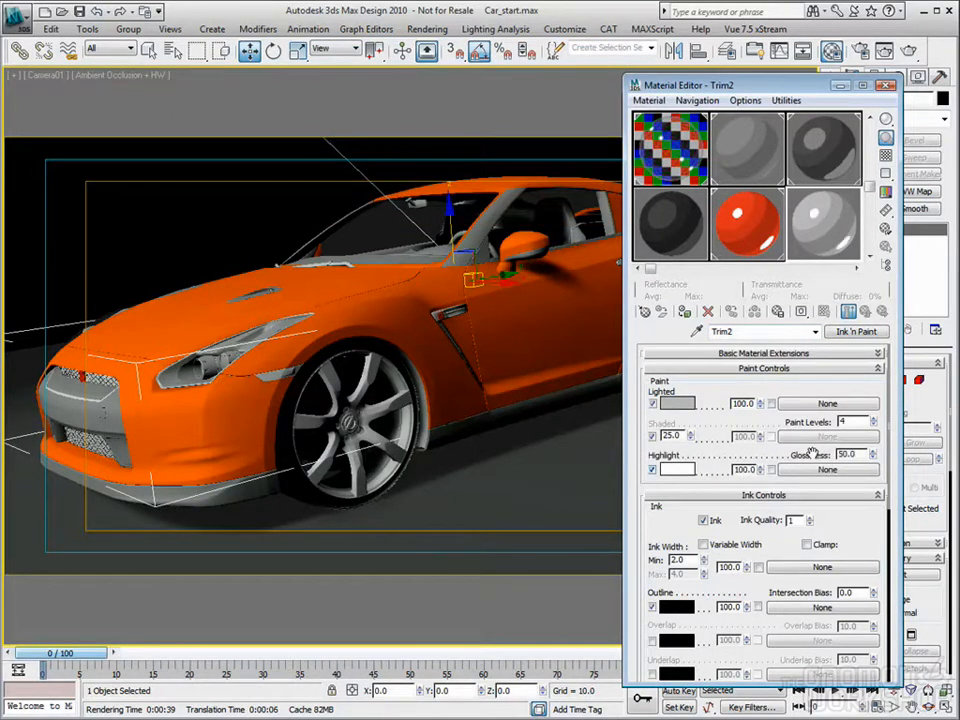
Step: Set the Trim2 material's Highlight color to light gray and close the Material Editor
{"action": "left_click", "coordinate": [677, 472]}
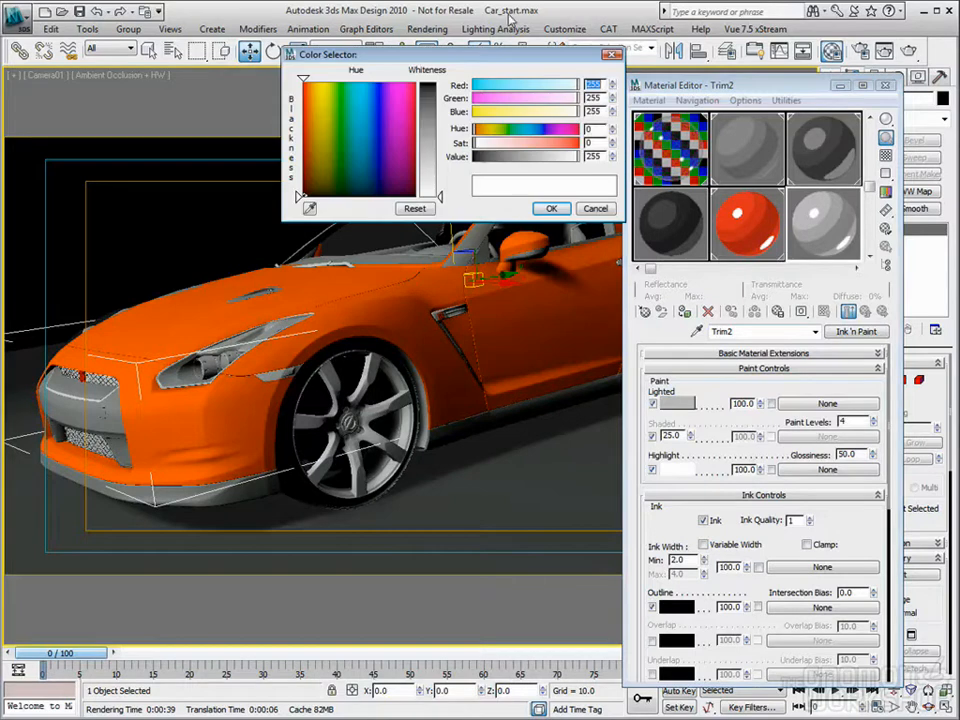
{"action": "left_click_drag", "start_coordinate": [437, 134], "coordinate": [441, 165]}
{"action": "left_click", "coordinate": [551, 208]}
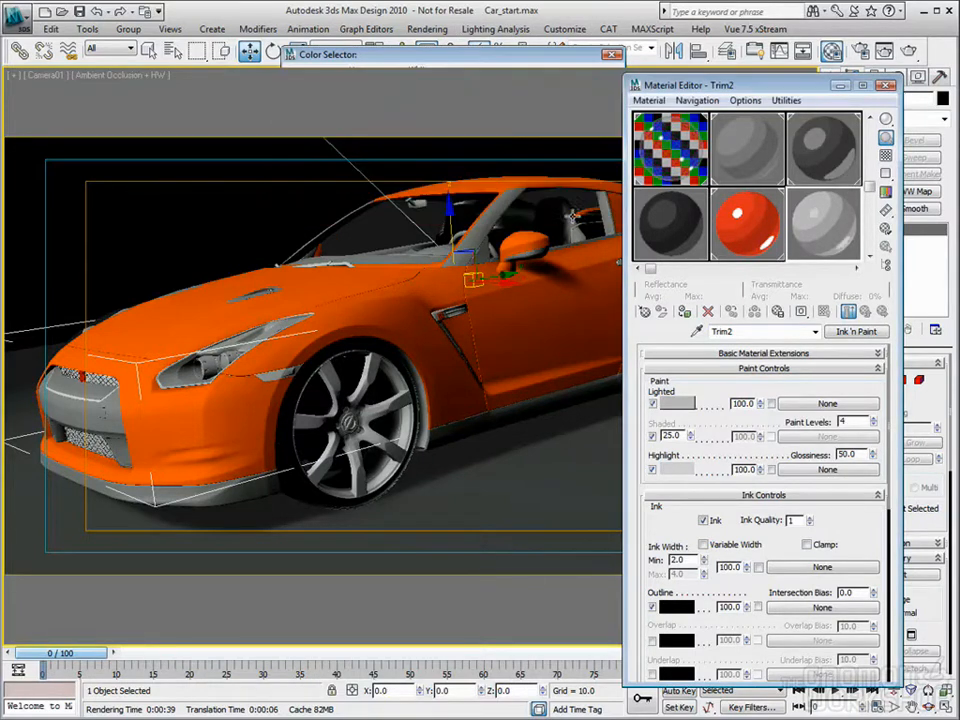
{"action": "left_click", "coordinate": [887, 88]}
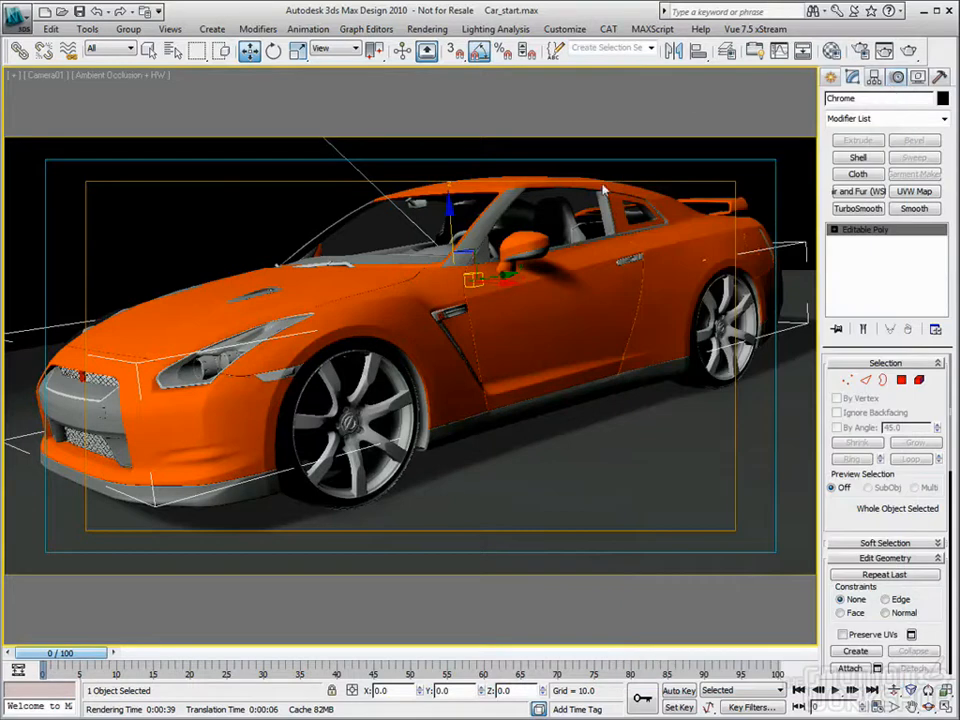
Step: Select the door handles and apply the Trim2 material to them
{"action": "left_click", "coordinate": [629, 258]}
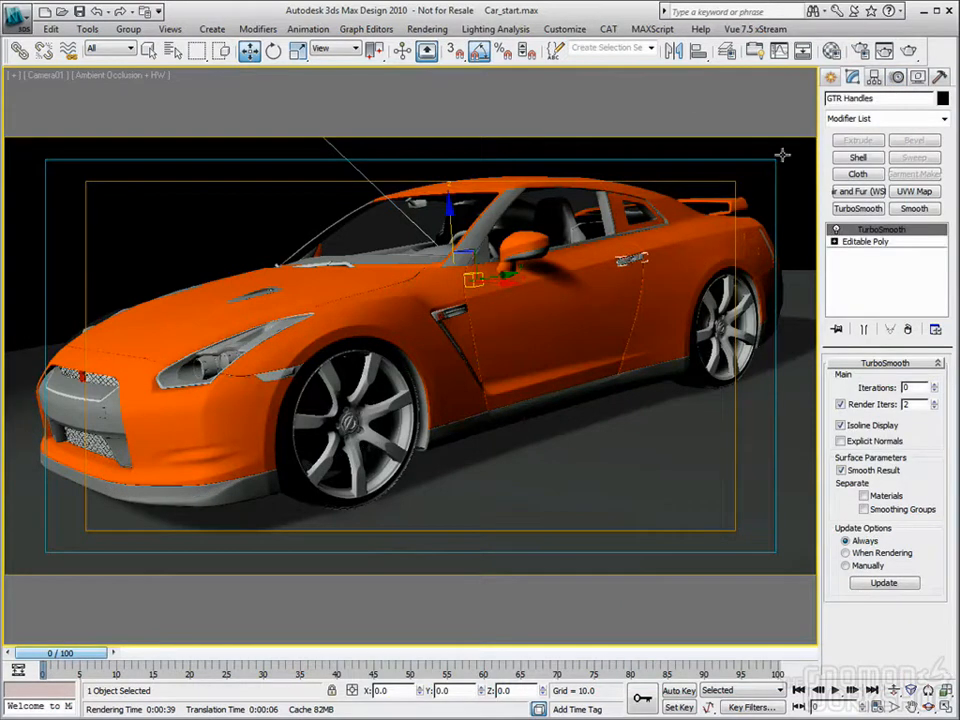
{"action": "key", "text": "m"}
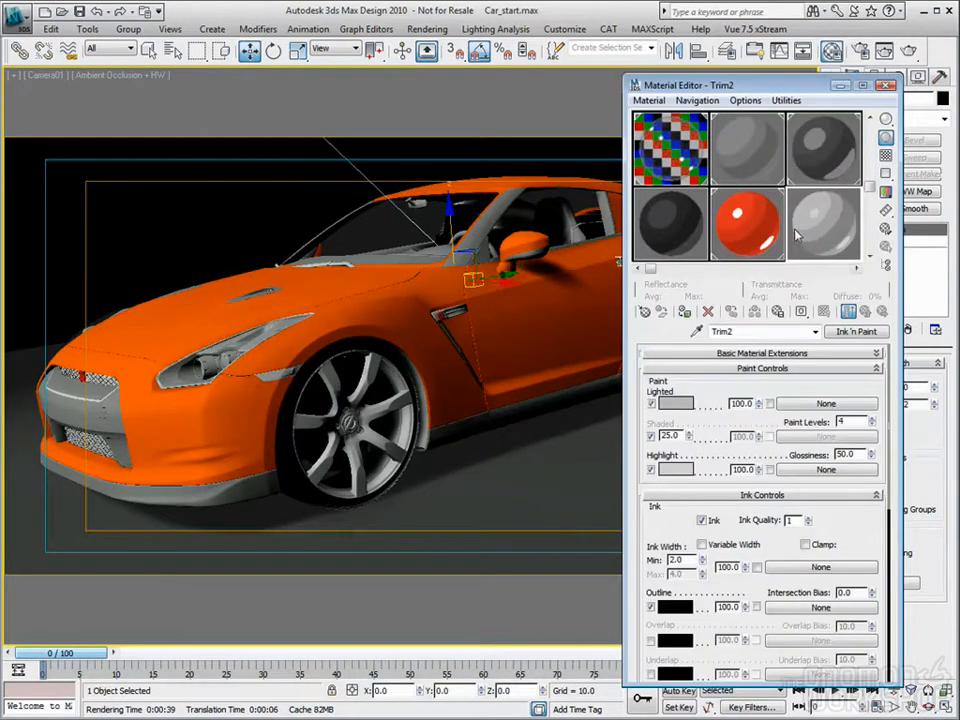
{"action": "left_click", "coordinate": [885, 86]}
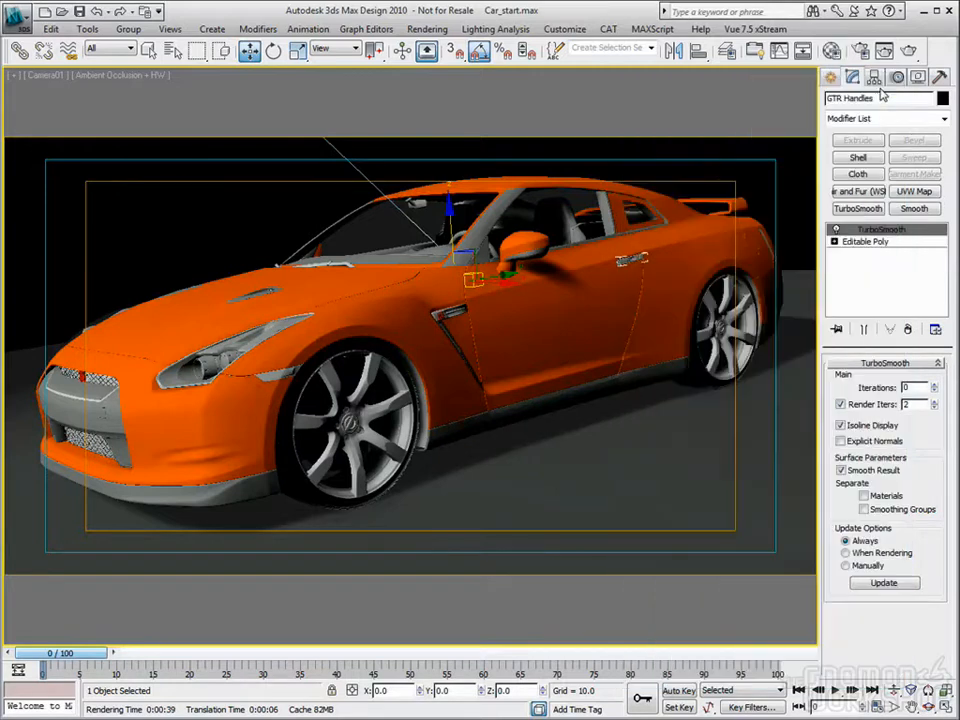
Step: Select the front wheel's lug nuts, undo their accidental move and apply the Trim2 material to them
{"action": "left_click", "coordinate": [264, 200]}
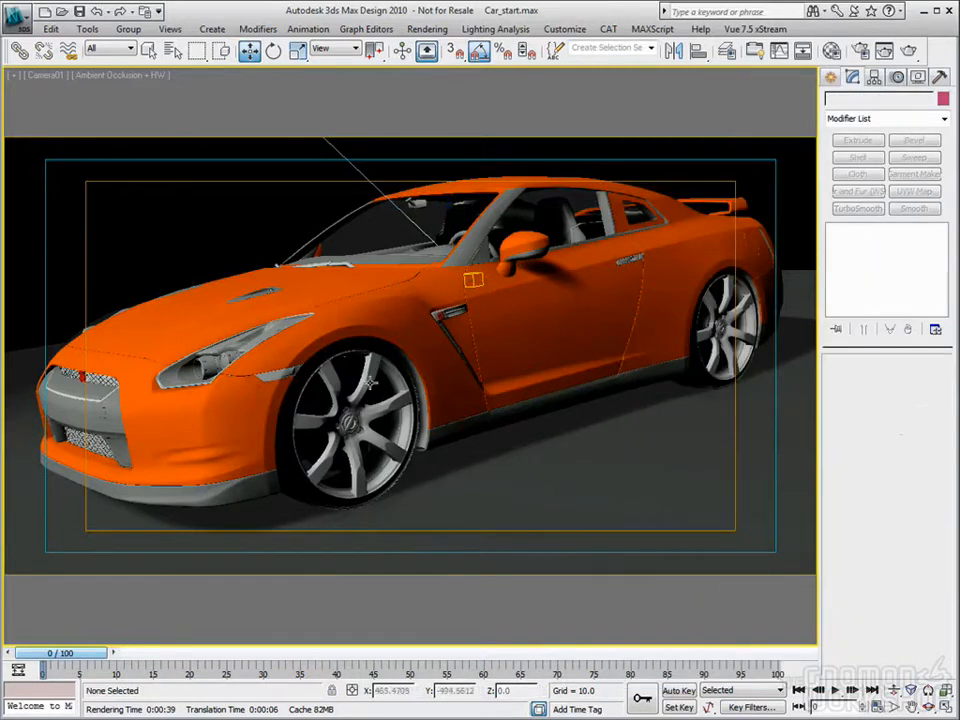
{"action": "left_click", "coordinate": [346, 411]}
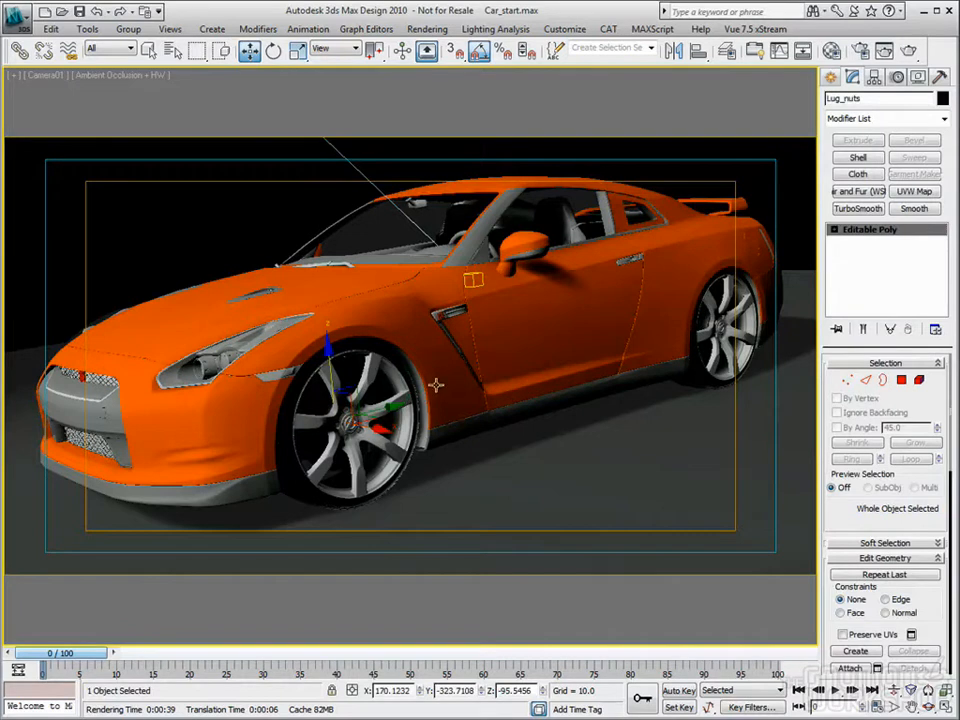
{"action": "left_click_drag", "start_coordinate": [327, 362], "coordinate": [326, 324]}
{"action": "key", "text": "ctrl+z"}
{"action": "left_click", "coordinate": [831, 50]}
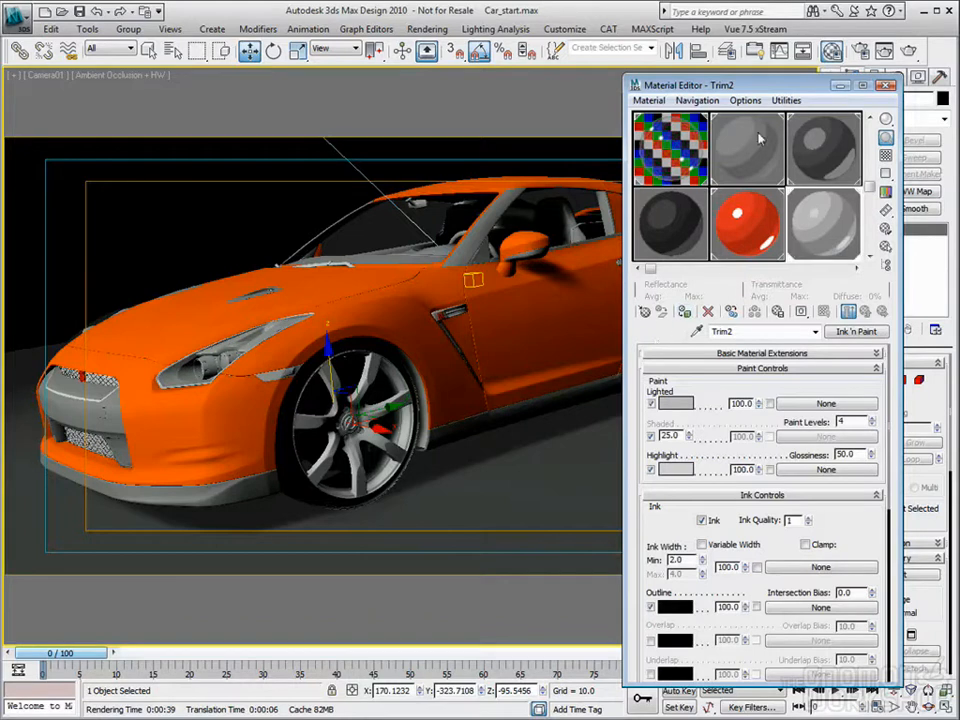
{"action": "left_click_drag", "start_coordinate": [700, 85], "coordinate": [291, 106]}
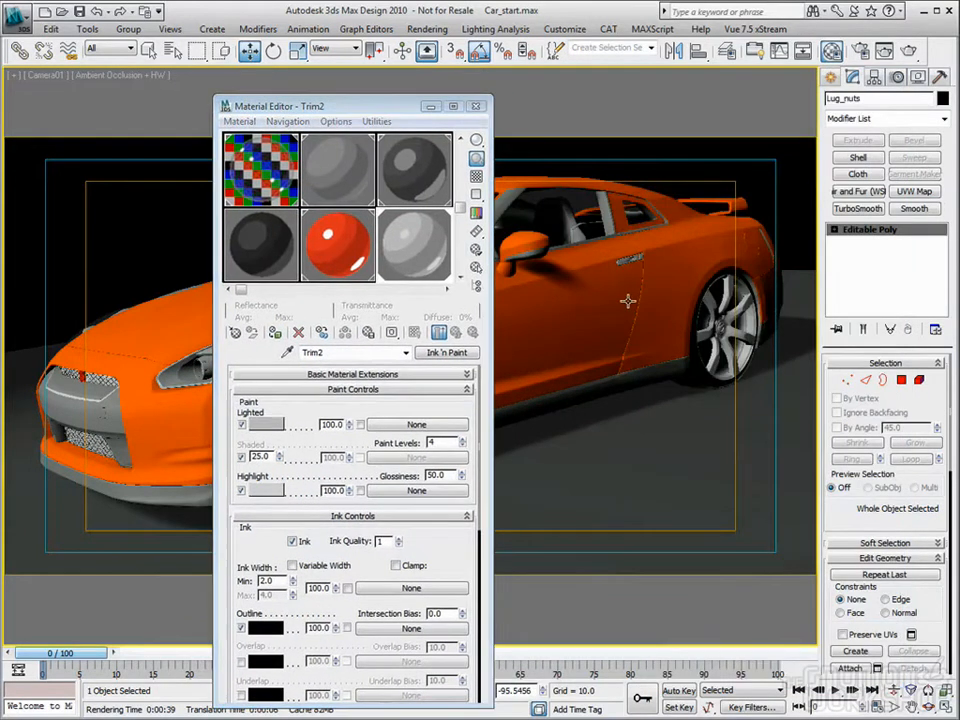
Step: Select the rear wheel's lug nuts in the perspective view and apply the Trim2 material to them
{"action": "key", "text": "p"}
{"action": "left_click", "coordinate": [894, 690]}
{"action": "left_click_drag", "start_coordinate": [768, 345], "coordinate": [745, 276]}
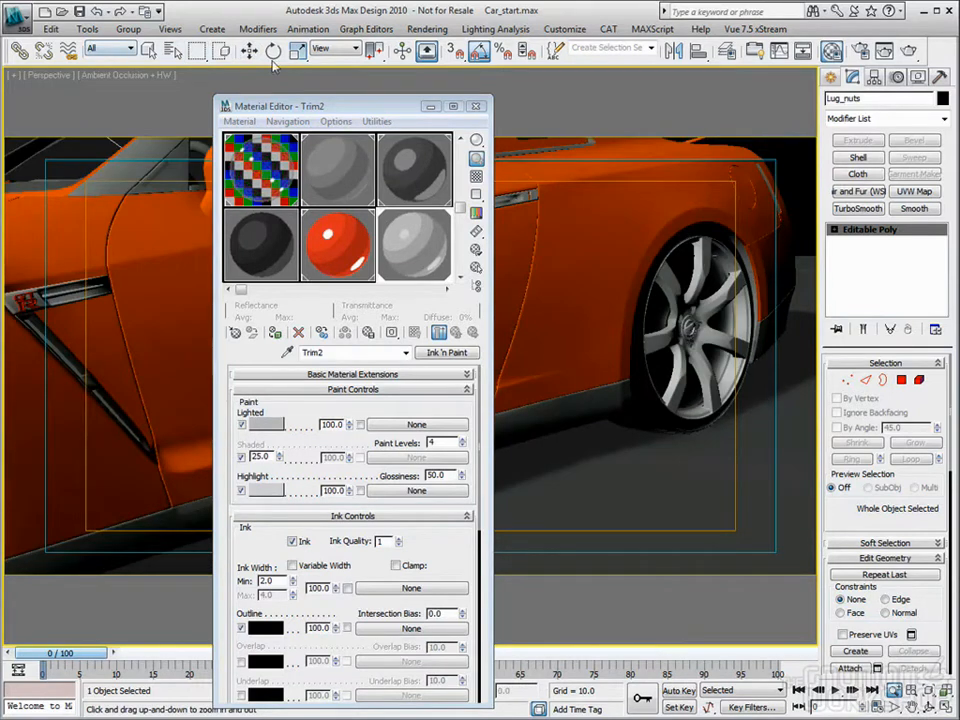
{"action": "key", "text": "w"}
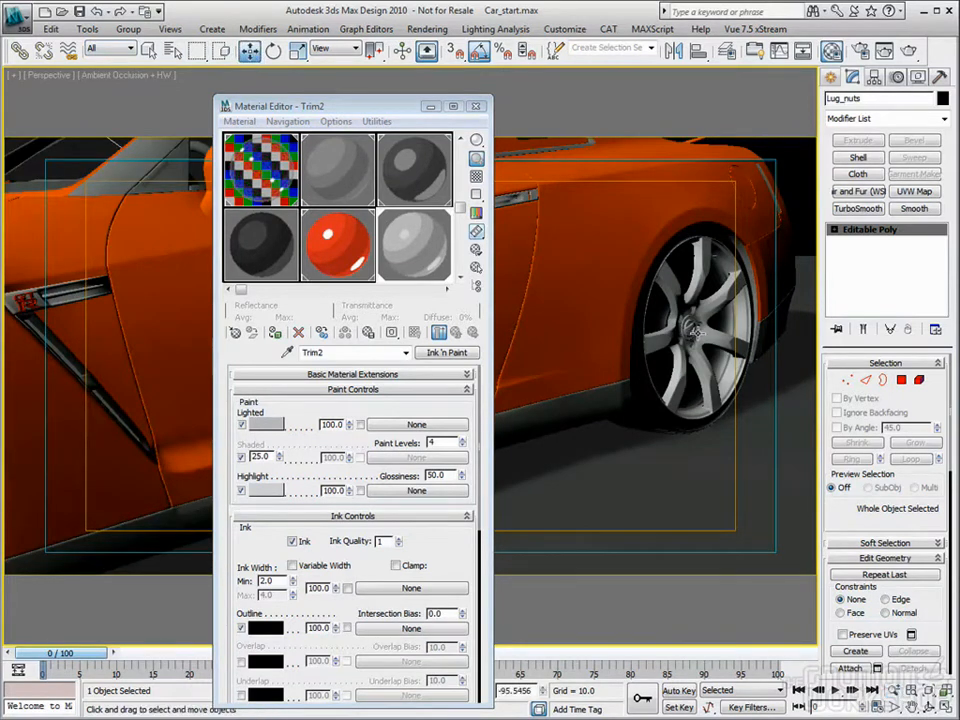
{"action": "left_click", "coordinate": [694, 328]}
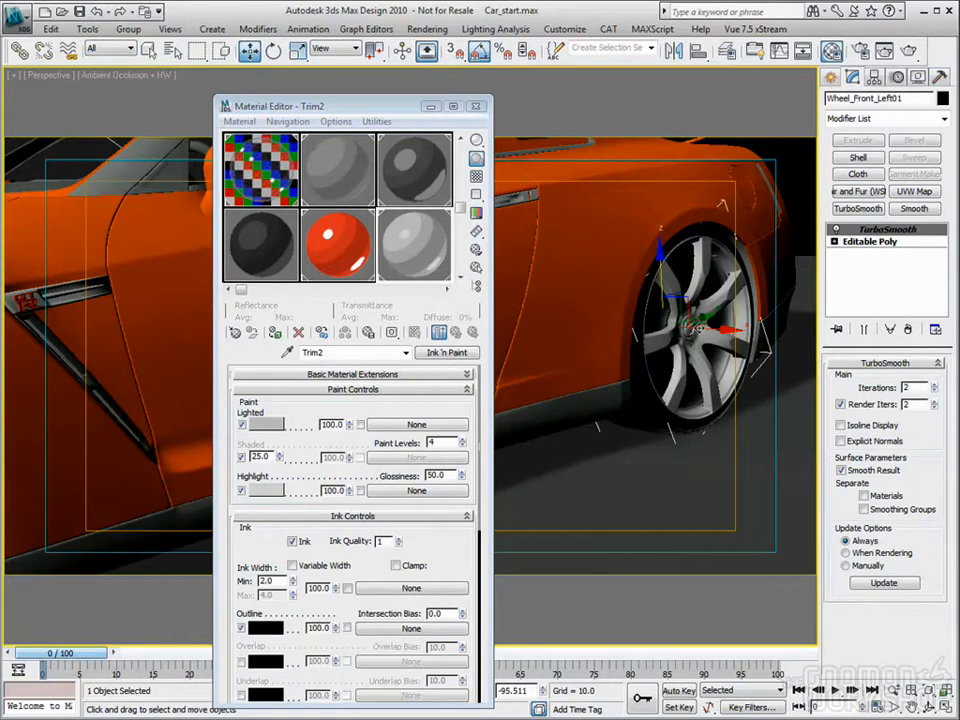
{"action": "middle_click_drag", "start_coordinate": [675, 384], "coordinate": [618, 387], "text": "alt"}
{"action": "left_click", "coordinate": [62, 150]}
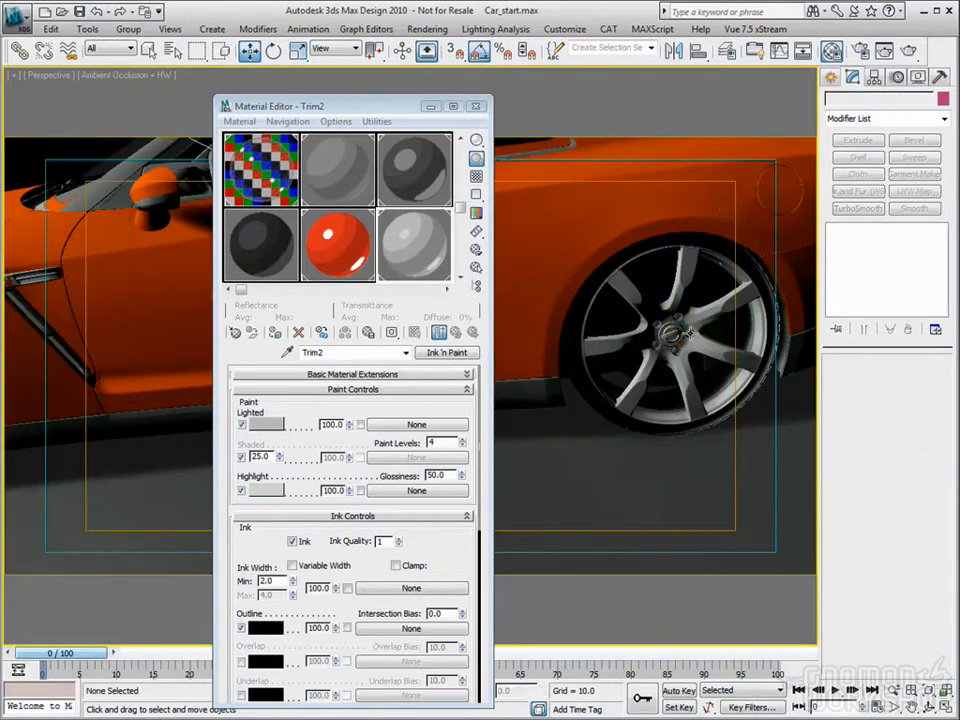
{"action": "left_click", "coordinate": [688, 333]}
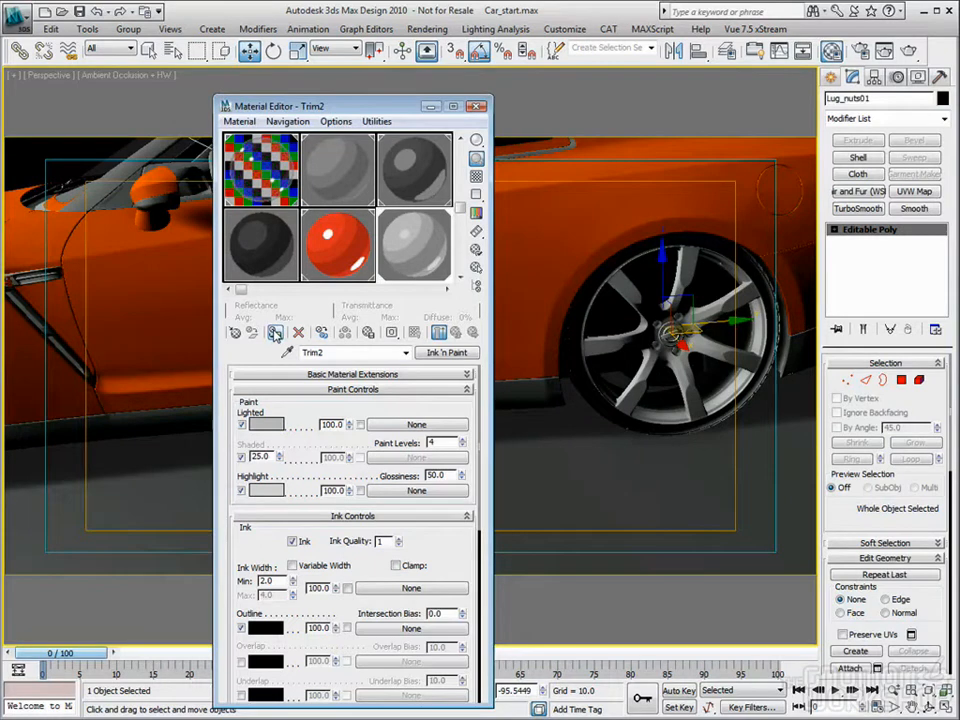
Step: Apply the Trim_logo material to the logo text at the center of the rear wheel and of the front wheel
{"action": "left_click", "coordinate": [55, 152]}
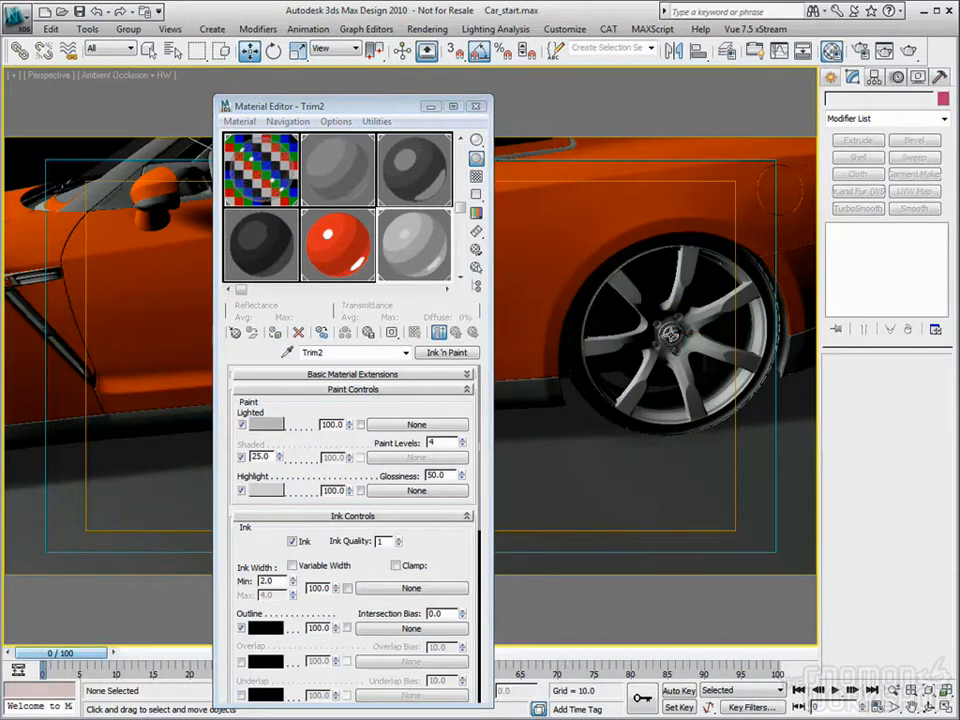
{"action": "left_click", "coordinate": [668, 332]}
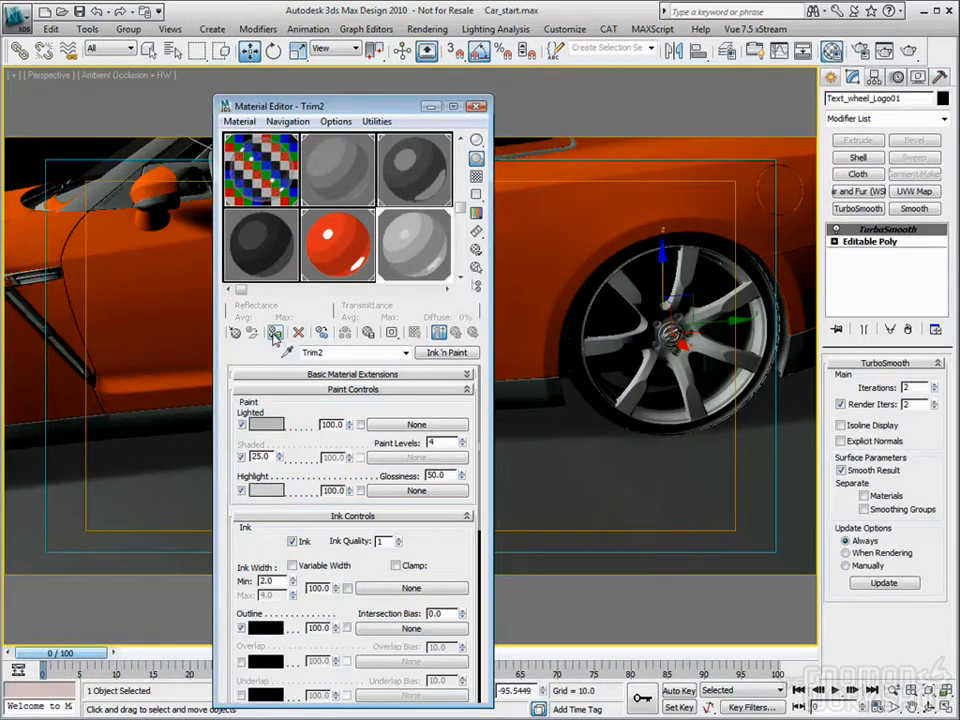
{"action": "left_click", "coordinate": [341, 254]}
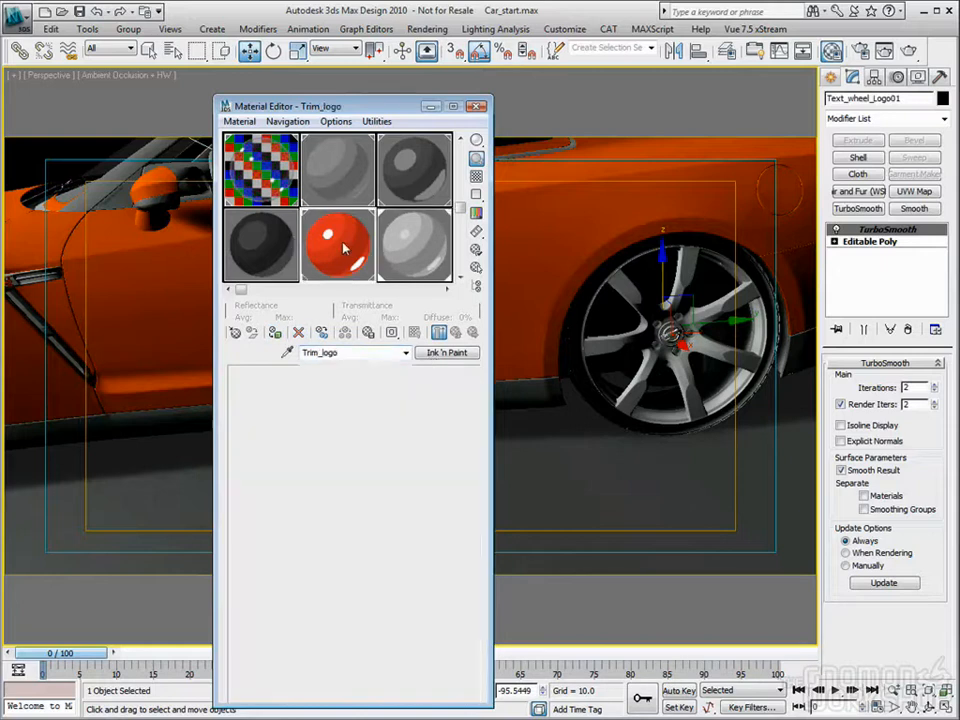
{"action": "left_click", "coordinate": [276, 334]}
{"action": "middle_click_drag", "start_coordinate": [119, 341], "coordinate": [637, 305]}
{"action": "left_click", "coordinate": [79, 290]}
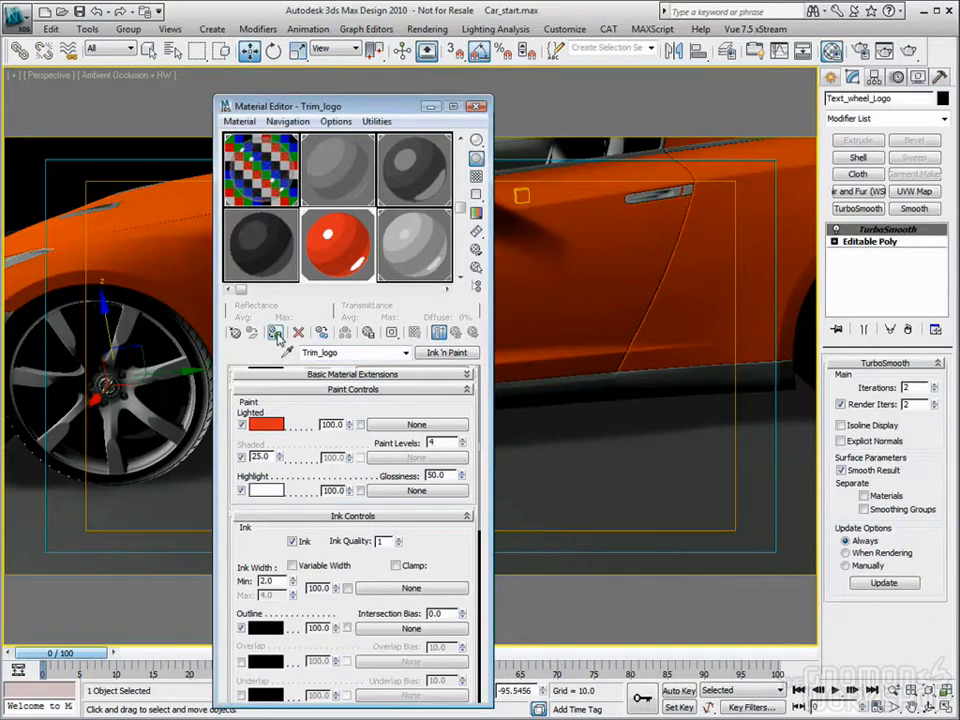
{"action": "left_click", "coordinate": [97, 218]}
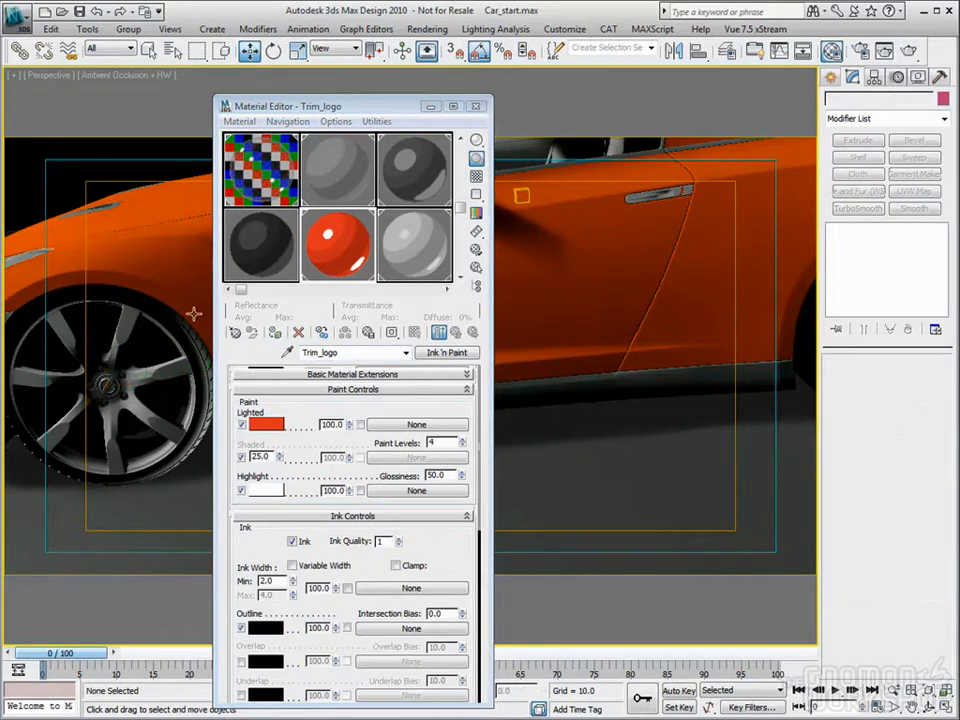
Step: Select the front wheel's center cap and apply the Trim2 material to it
{"action": "middle_click_drag", "start_coordinate": [691, 386], "coordinate": [536, 386]}
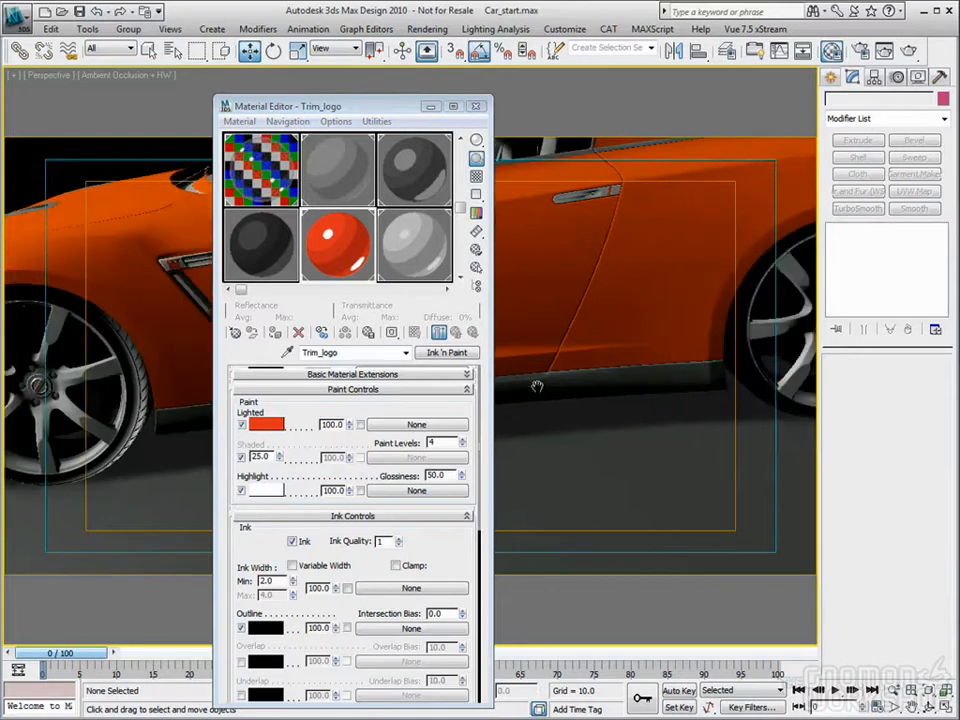
{"action": "middle_click_drag", "start_coordinate": [702, 362], "coordinate": [456, 391]}
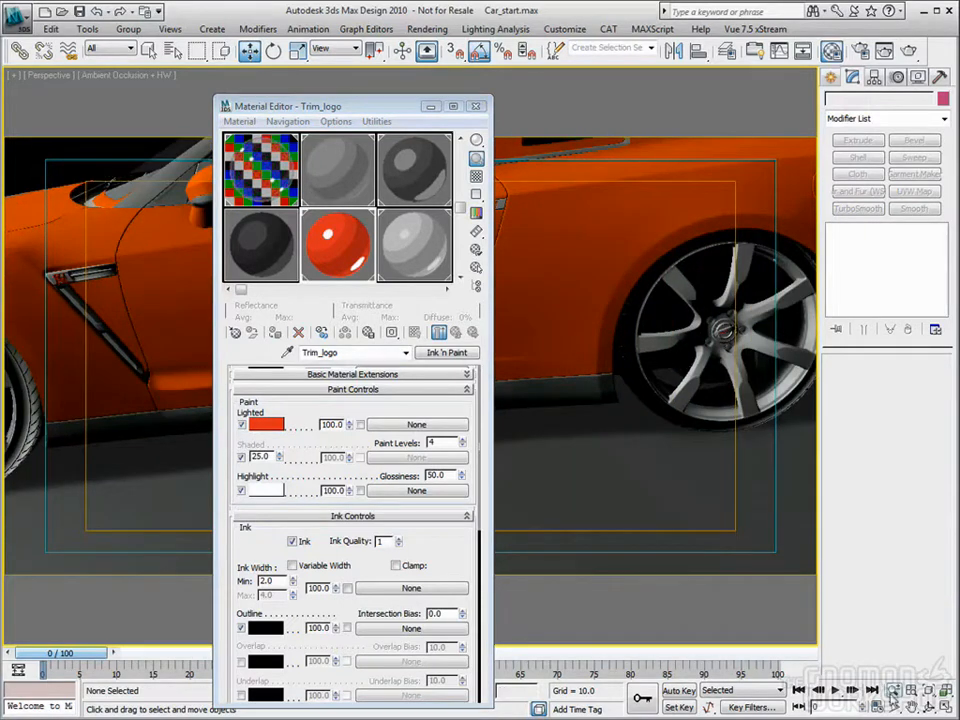
{"action": "left_click", "coordinate": [894, 691]}
{"action": "left_click_drag", "start_coordinate": [720, 334], "coordinate": [567, 411]}
{"action": "left_click_drag", "start_coordinate": [160, 386], "coordinate": [154, 332]}
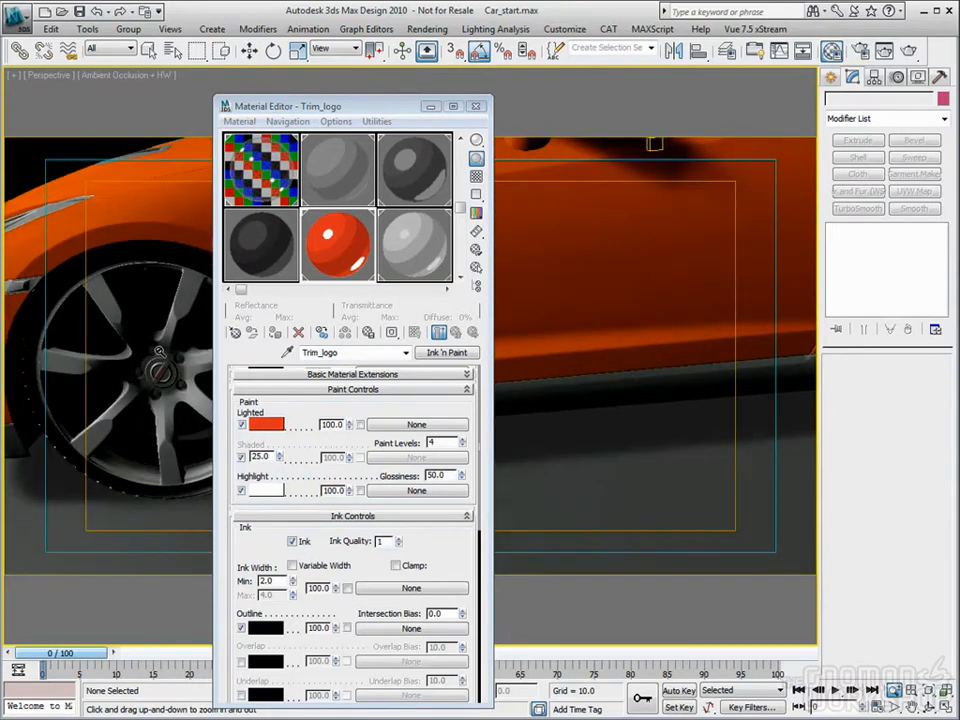
{"action": "left_click", "coordinate": [250, 51]}
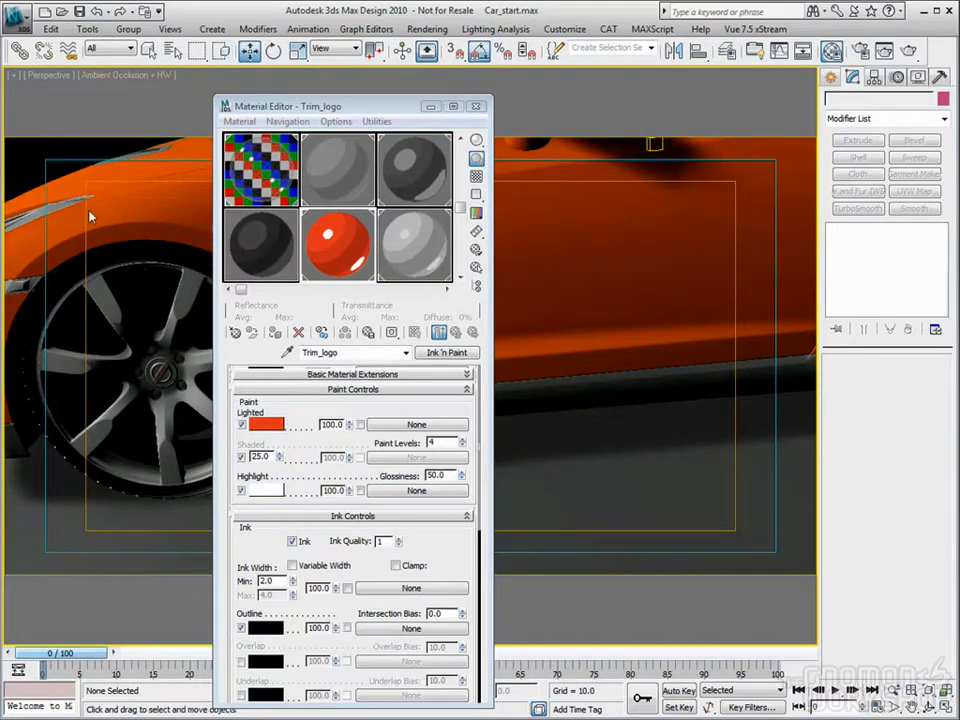
{"action": "left_click", "coordinate": [154, 362]}
{"action": "left_click", "coordinate": [403, 246]}
{"action": "left_click", "coordinate": [275, 337]}
Step: Apply the Trim2 material to the rear wheel's Wheel_logo01 object, then return to the Camera01 view with nothing selected
{"action": "middle_click_drag", "start_coordinate": [630, 358], "coordinate": [510, 364]}
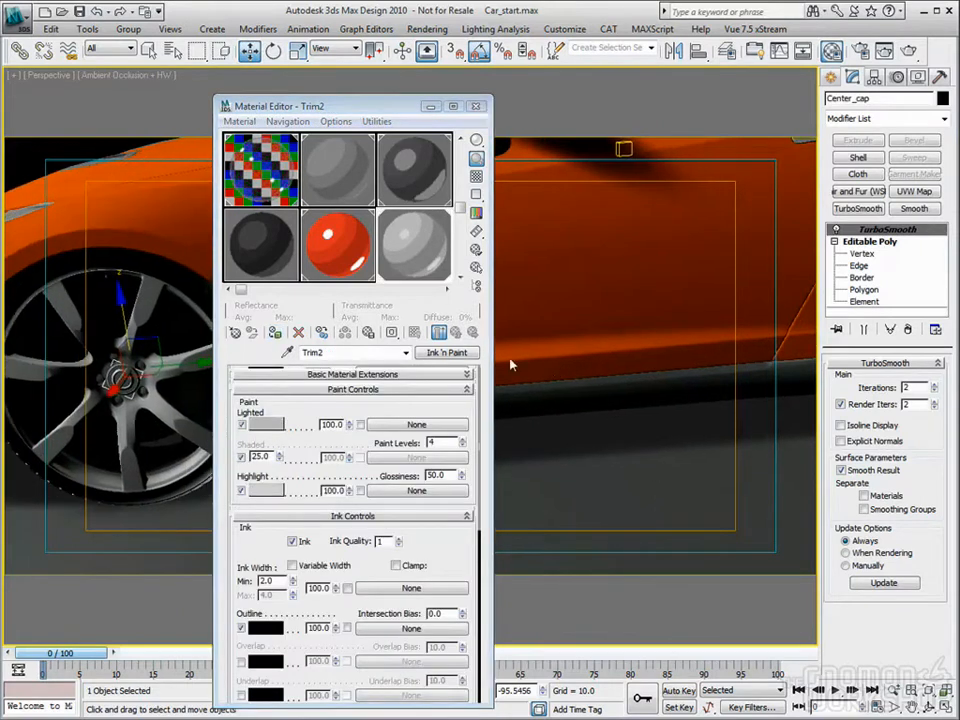
{"action": "middle_click_drag", "start_coordinate": [109, 234], "coordinate": [77, 249]}
{"action": "scroll", "coordinate": [40, 257], "scroll_direction": "down", "scroll_amount": 4}
{"action": "middle_click_drag", "start_coordinate": [540, 295], "coordinate": [474, 298]}
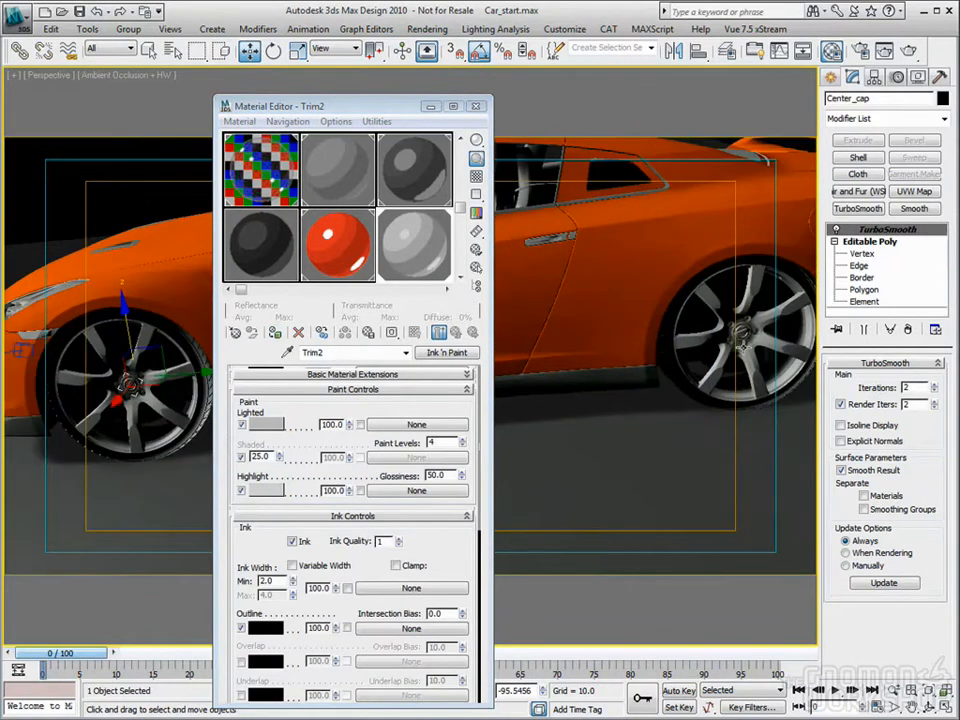
{"action": "left_click", "coordinate": [740, 330]}
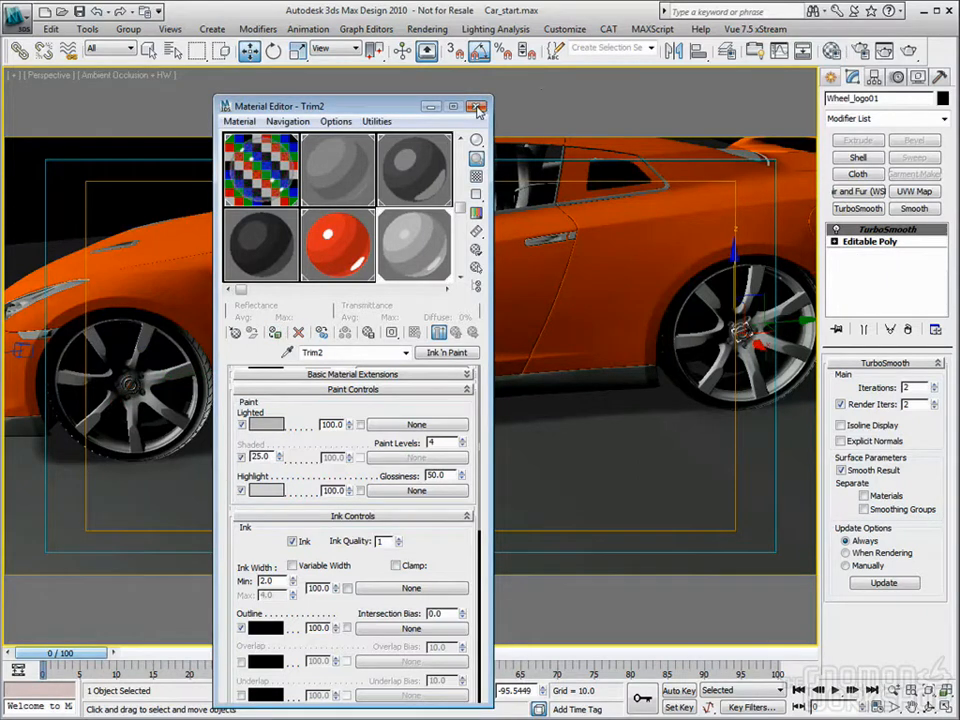
{"action": "left_click", "coordinate": [480, 106]}
{"action": "key", "text": "c"}
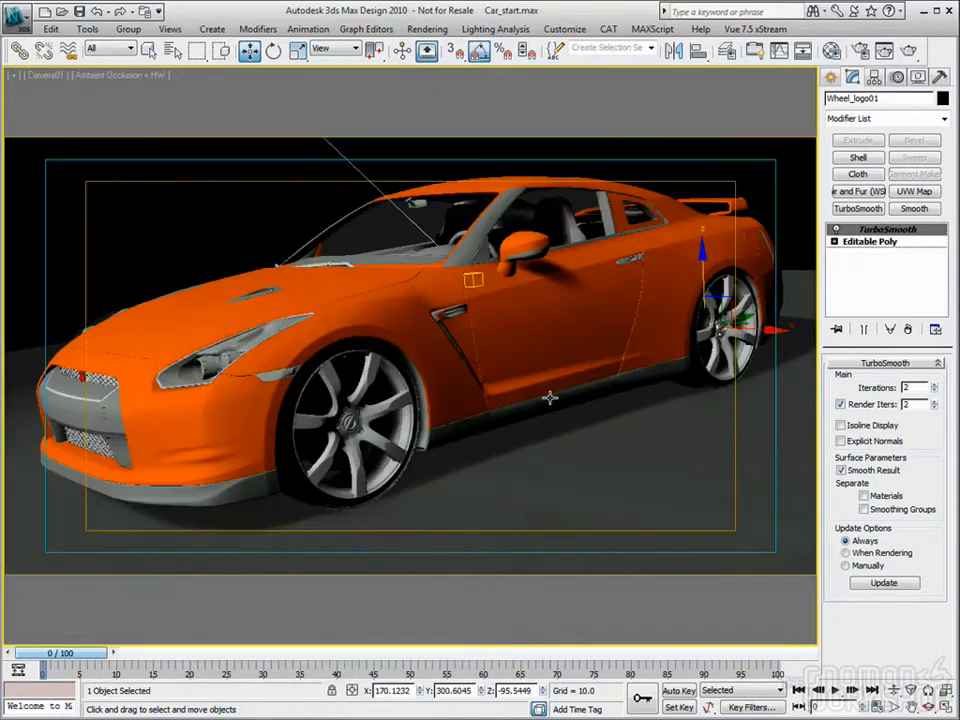
{"action": "left_click", "coordinate": [226, 227]}
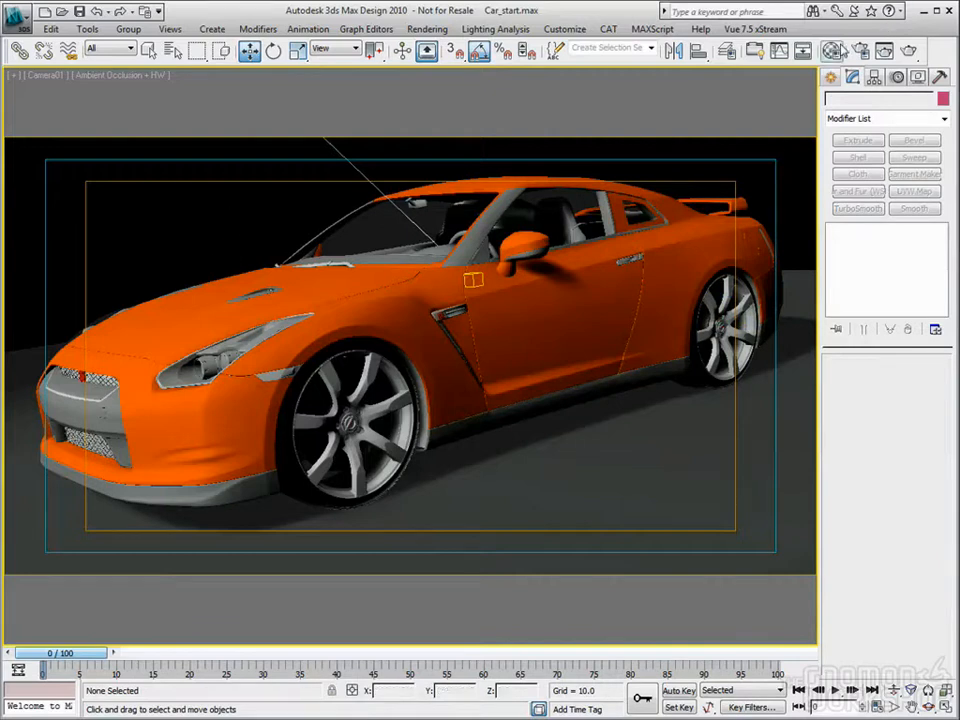
Step: Select the windshield wipers and copy the Trim2 material to a new slot named Wipers
{"action": "left_click", "coordinate": [338, 263]}
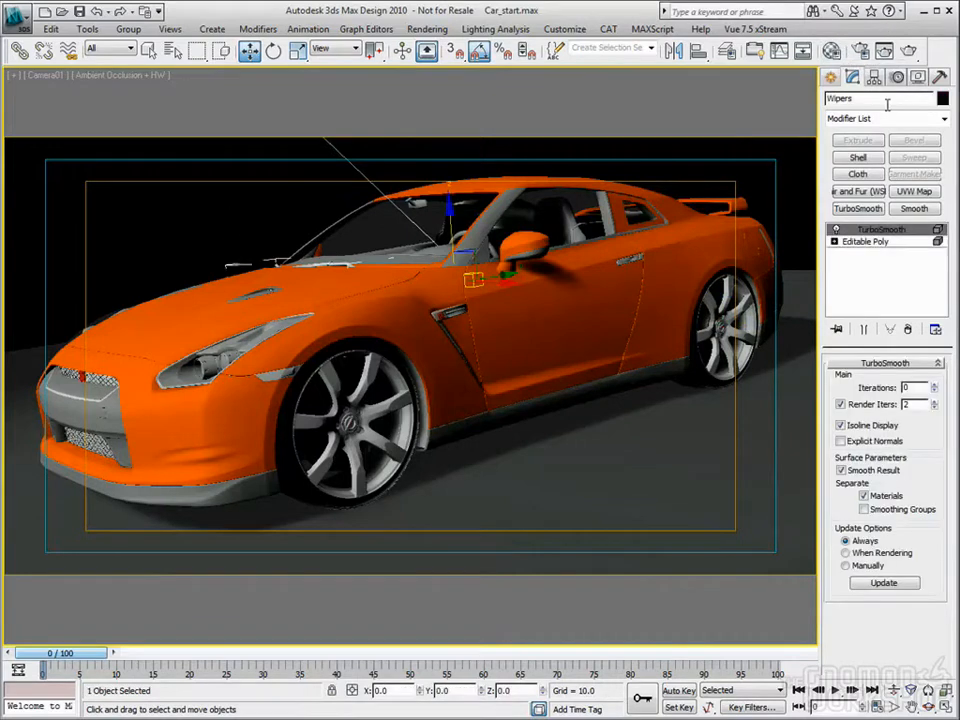
{"action": "left_click", "coordinate": [832, 50]}
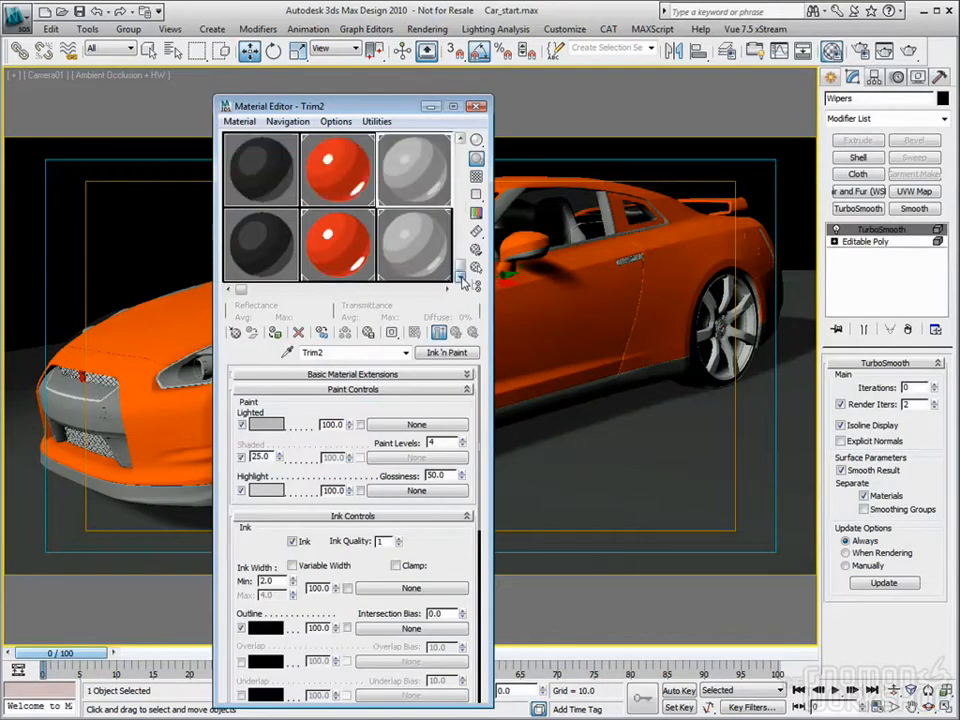
{"action": "left_click_drag", "start_coordinate": [416, 165], "coordinate": [272, 246]}
{"action": "left_click_drag", "start_coordinate": [356, 352], "coordinate": [220, 352]}
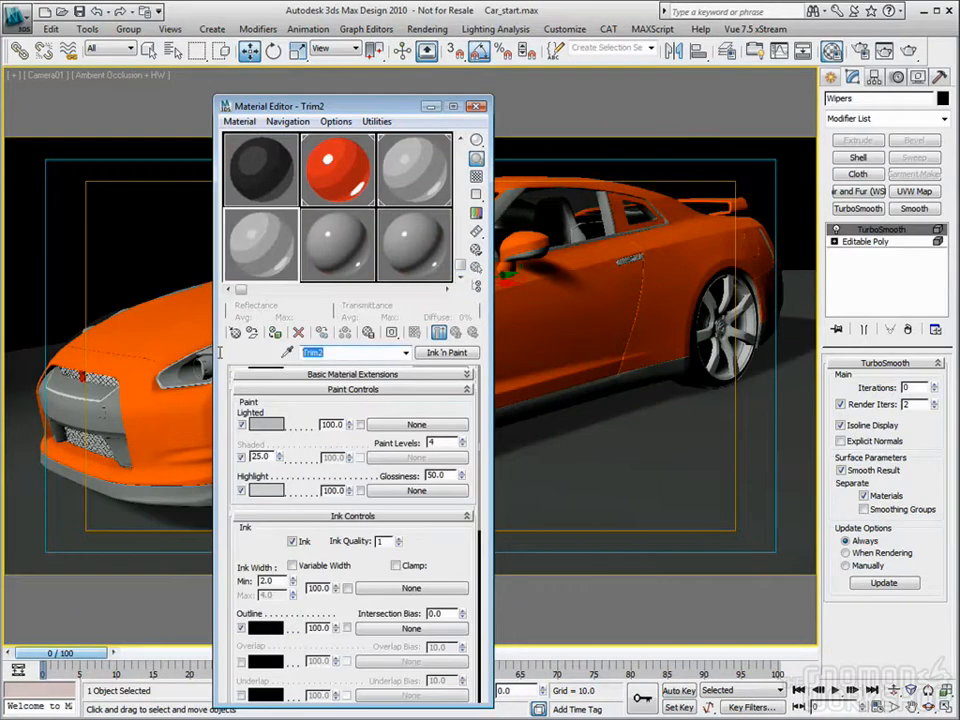
{"action": "type", "text": "Wipers"}
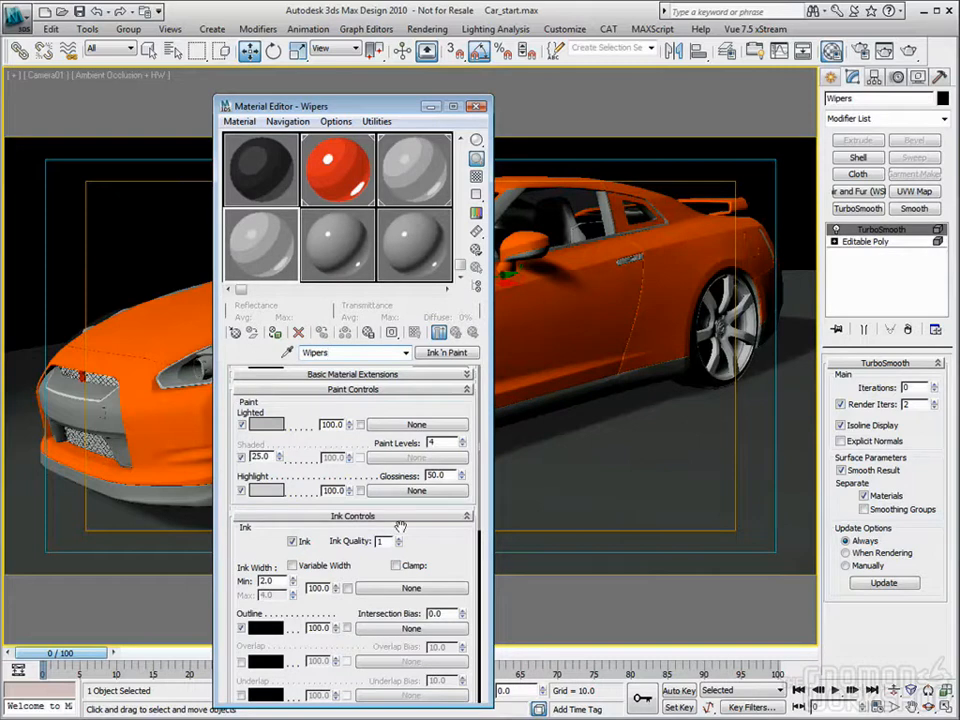
Step: Darken the Wipers material by setting its Lighted color to gray 49 and its Highlight color to gray 97
{"action": "left_click", "coordinate": [266, 423]}
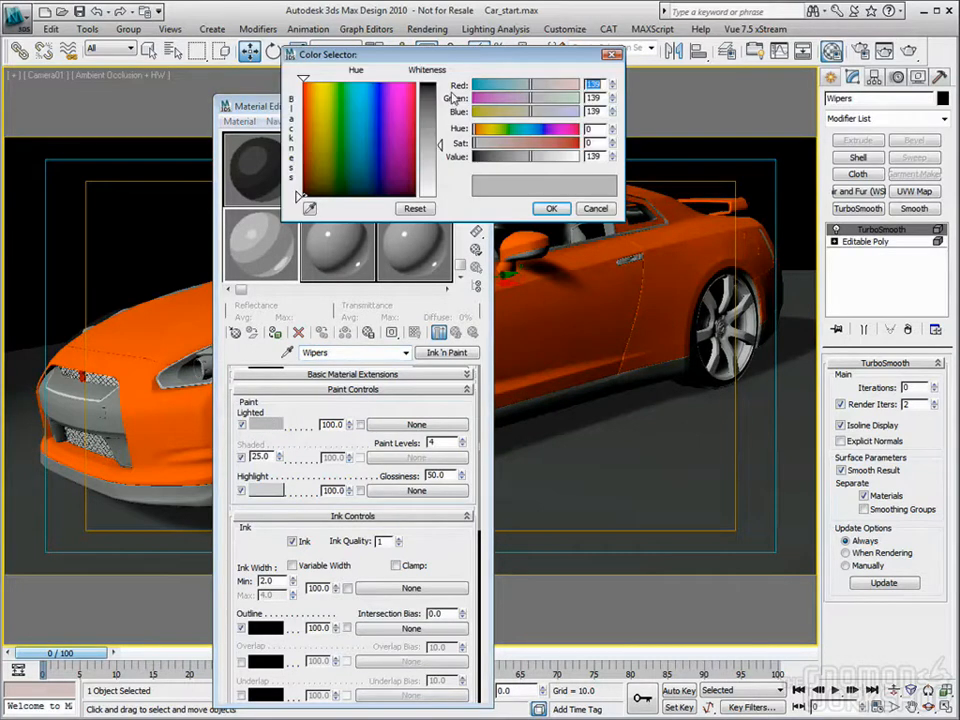
{"action": "left_click_drag", "start_coordinate": [438, 124], "coordinate": [438, 104]}
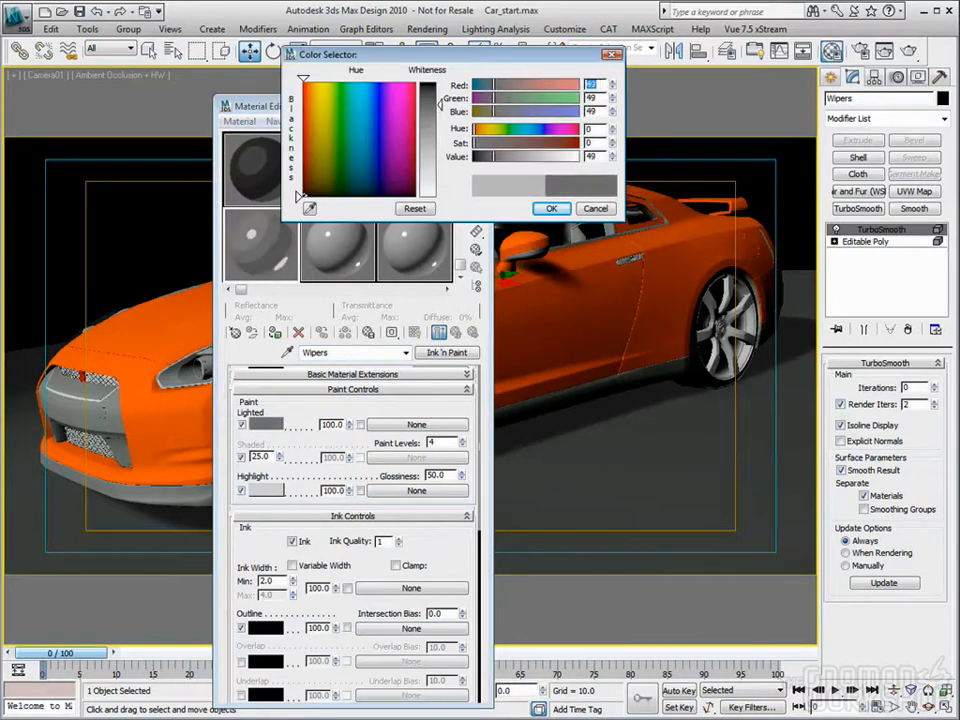
{"action": "left_click", "coordinate": [550, 209]}
{"action": "left_click", "coordinate": [266, 490]}
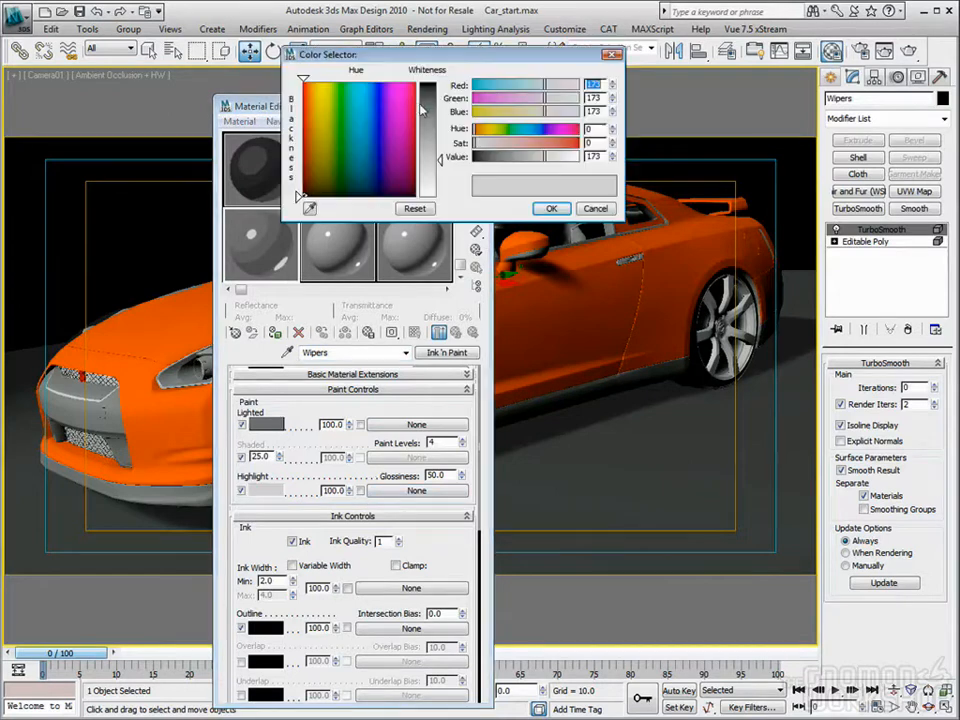
{"action": "left_click_drag", "start_coordinate": [445, 128], "coordinate": [440, 130]}
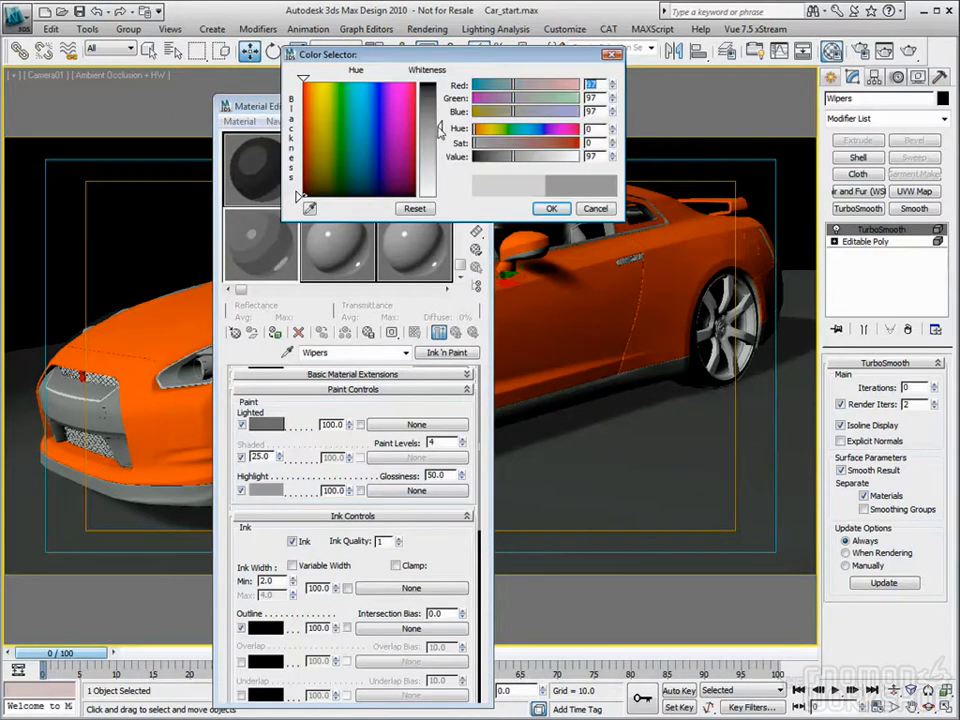
{"action": "left_click", "coordinate": [550, 209]}
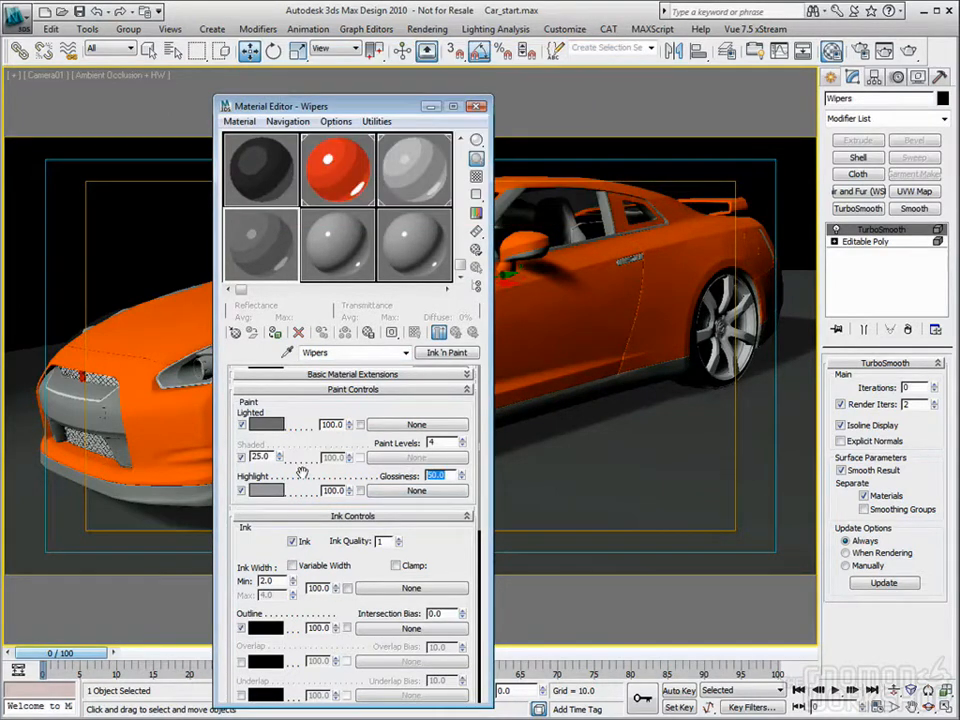
Step: Set the Wipers material's Glossiness to 25, assign it to the selected wipers, and clear the selection
{"action": "type", "text": "25"}
{"action": "key", "text": "Return"}
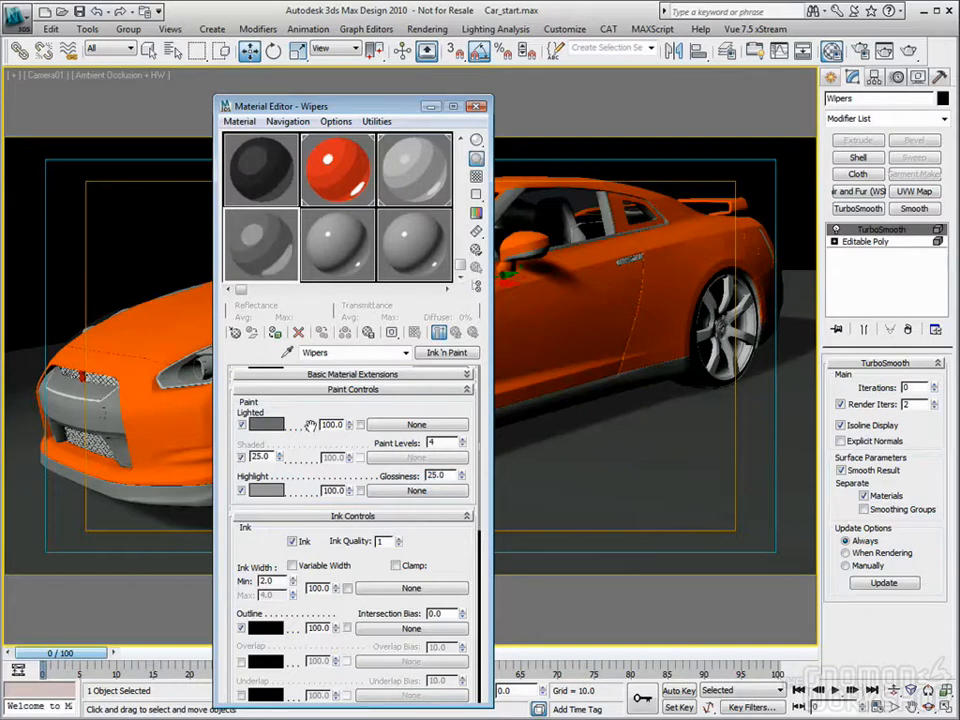
{"action": "left_click", "coordinate": [266, 491]}
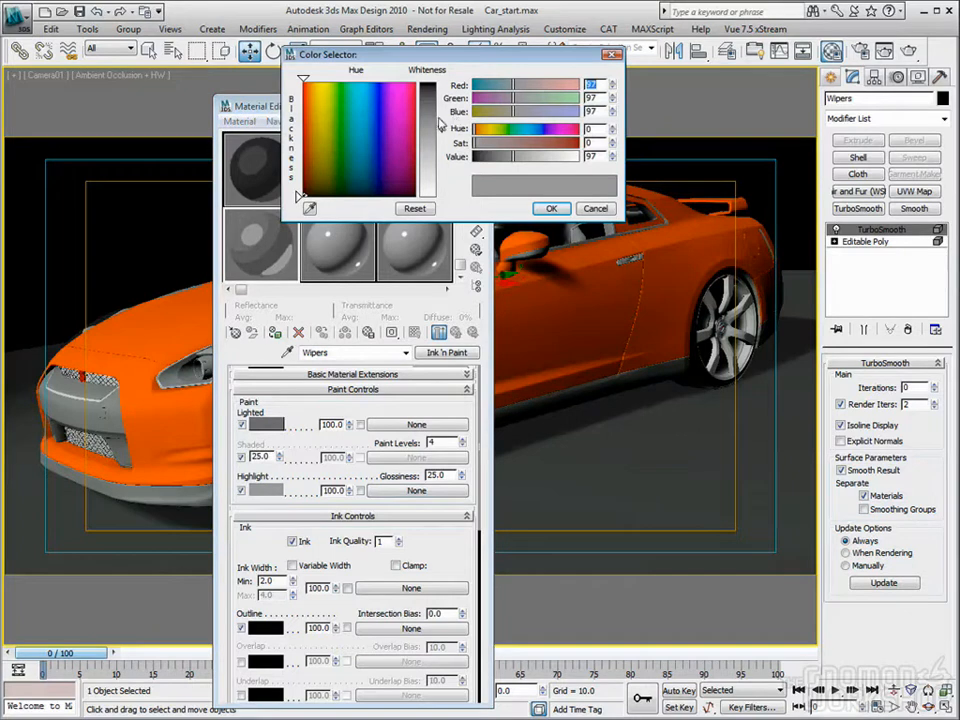
{"action": "left_click", "coordinate": [551, 208]}
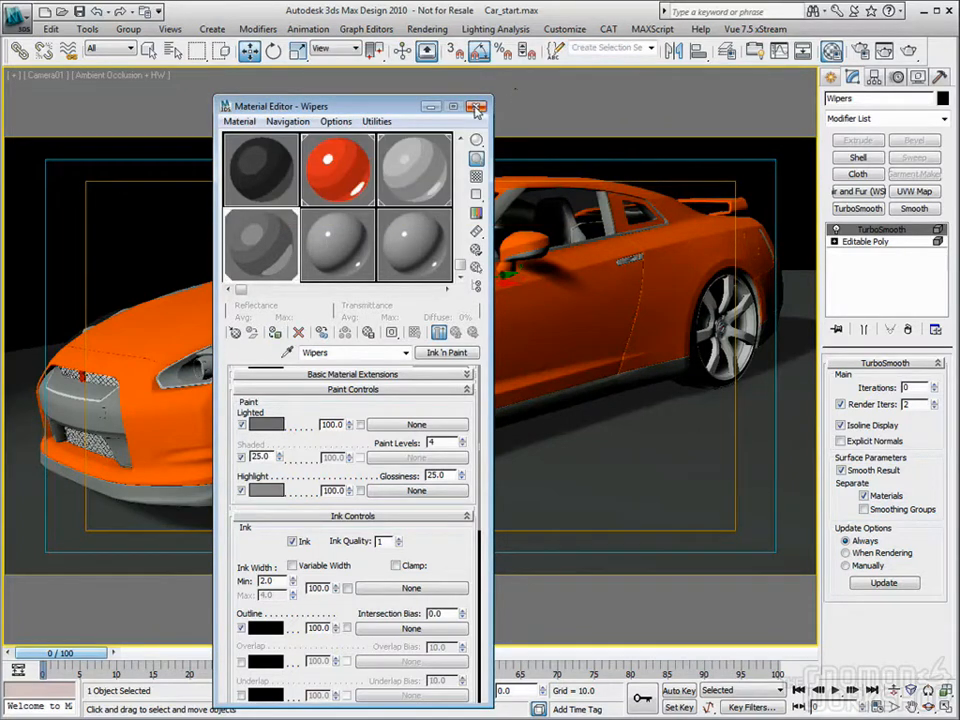
{"action": "left_click", "coordinate": [476, 107]}
{"action": "left_click", "coordinate": [214, 208]}
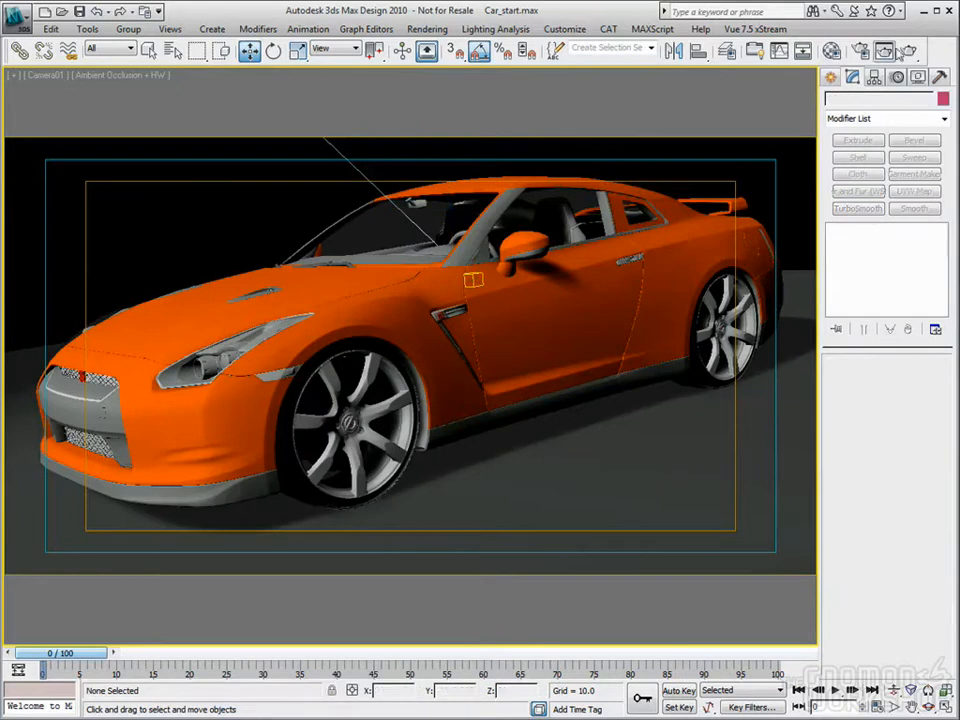
Step: Render the Camera01 view and examine the tires, headlights and brakes for missing cartoon materials
{"action": "key", "text": "shift+q"}
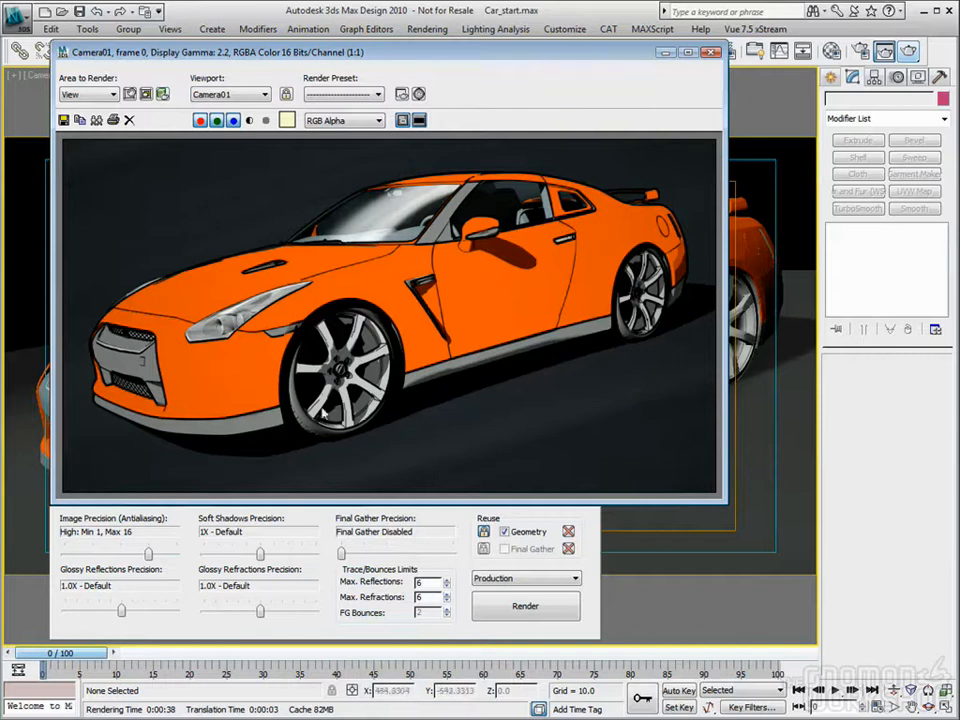
{"action": "left_click", "coordinate": [711, 51]}
{"action": "key", "text": "ctrl+i"}
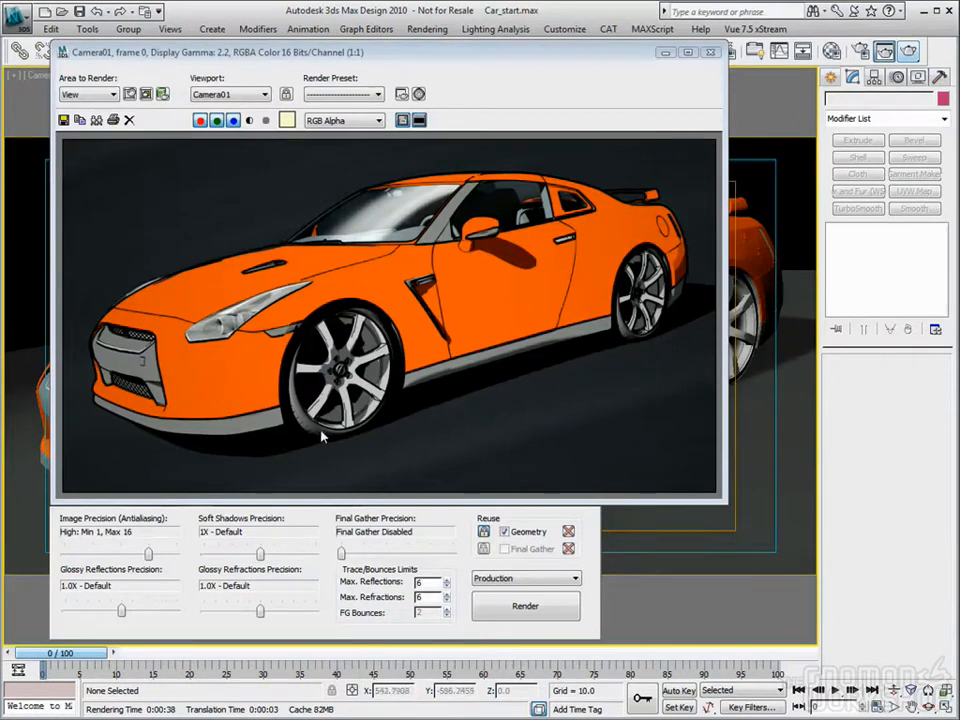
Step: Apply the Tires material to the front Tire_tread object and the rear Tire_tread01 object
{"action": "key", "text": "m"}
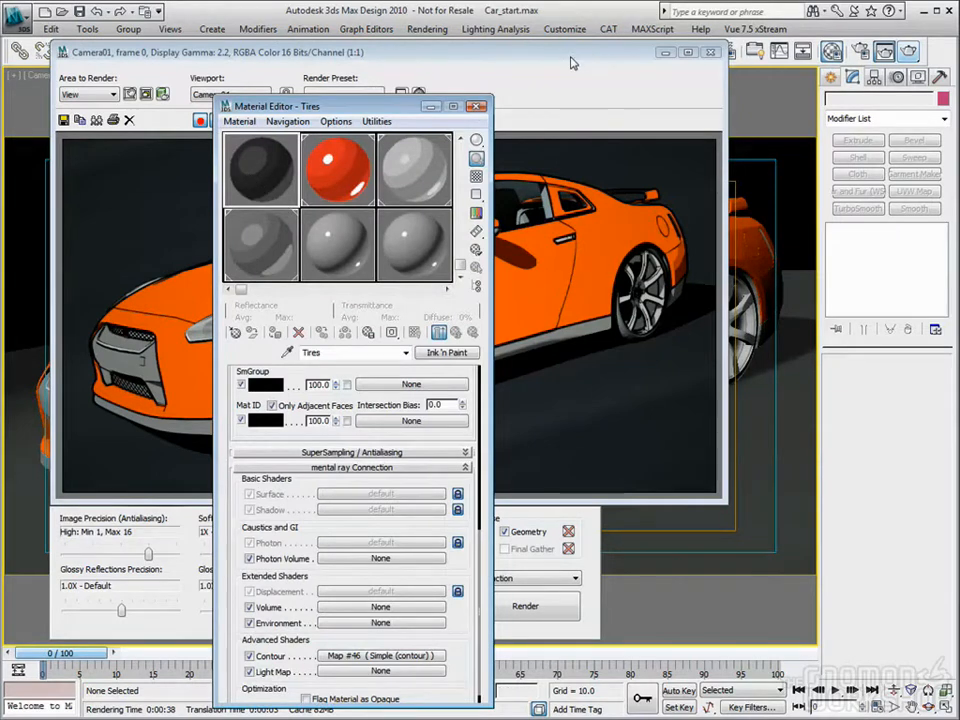
{"action": "left_click", "coordinate": [621, 60]}
{"action": "left_click", "coordinate": [711, 52]}
{"action": "left_click_drag", "start_coordinate": [371, 113], "coordinate": [553, 51]}
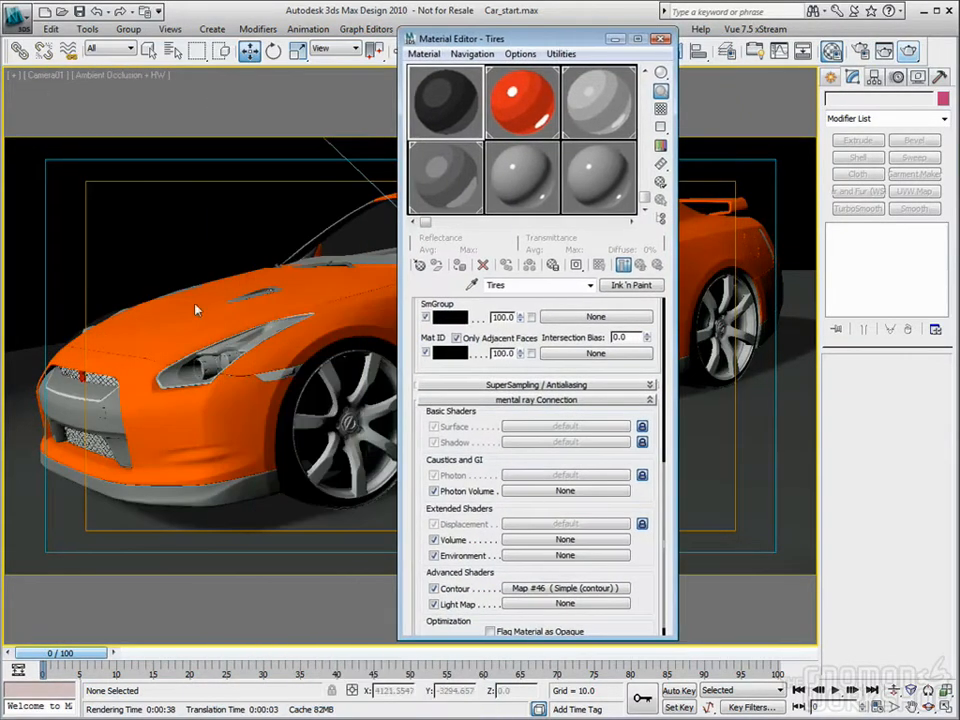
{"action": "left_click", "coordinate": [298, 494]}
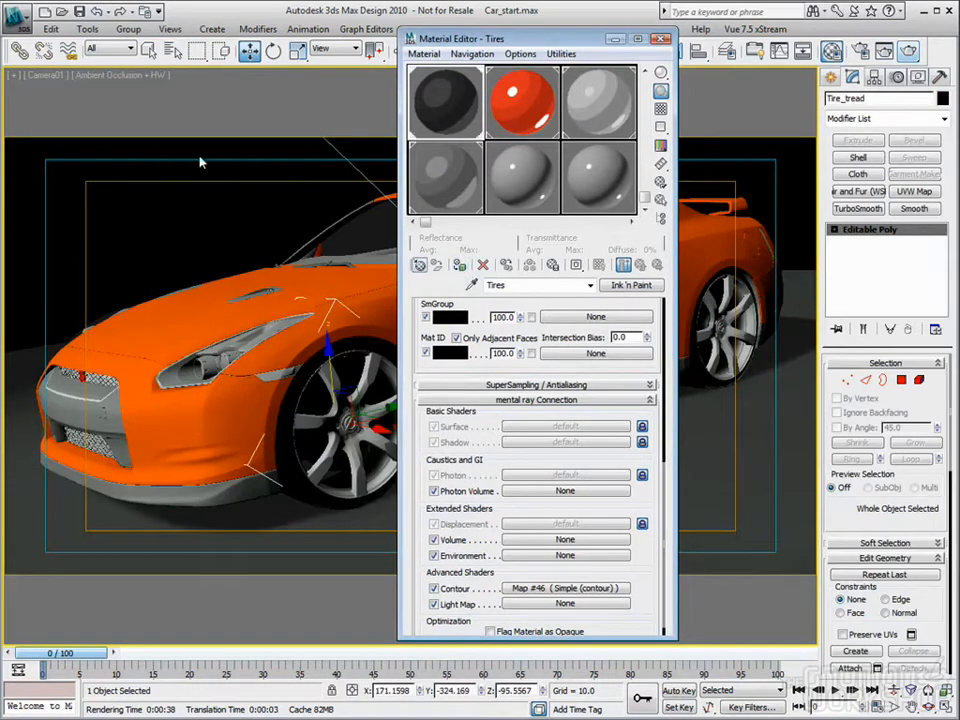
{"action": "left_click", "coordinate": [213, 195]}
{"action": "left_click", "coordinate": [702, 383]}
{"action": "left_click", "coordinate": [471, 122]}
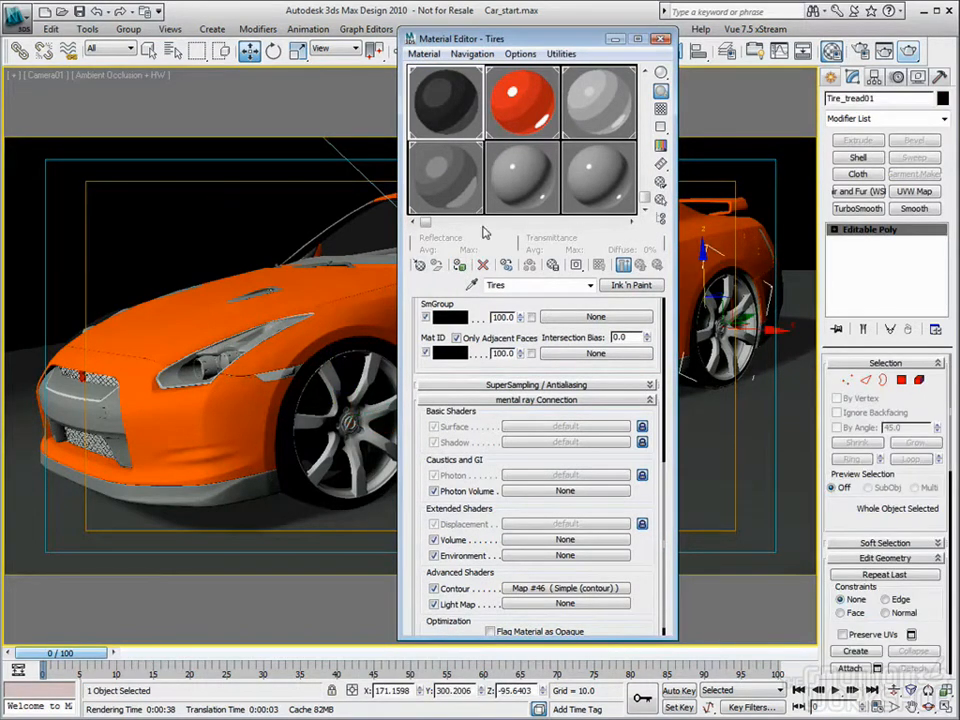
{"action": "left_click", "coordinate": [219, 199]}
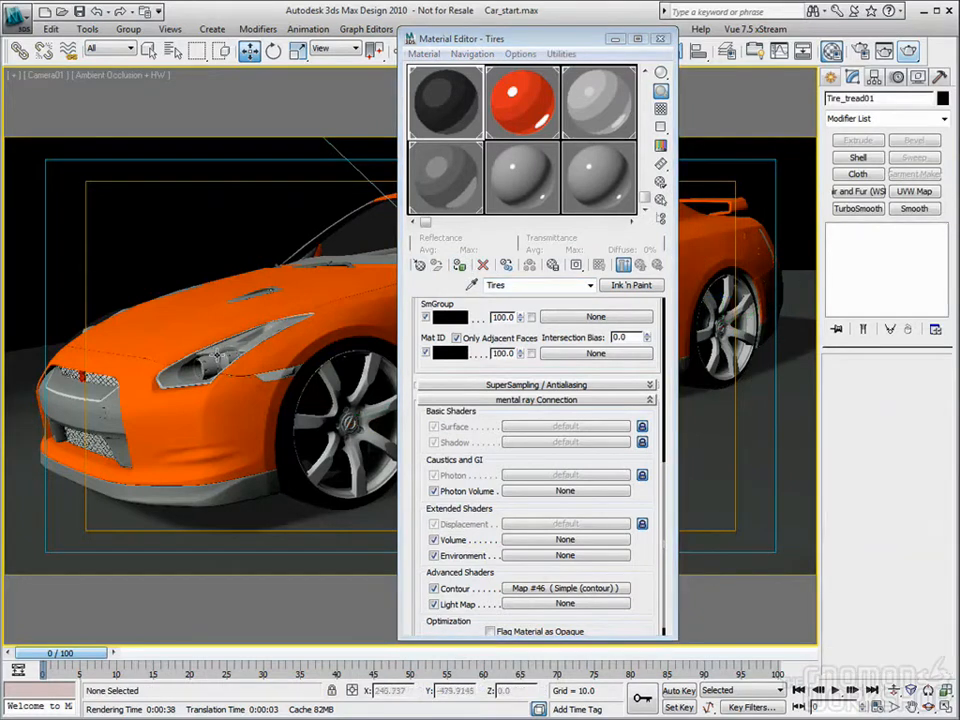
Step: Hide the headlight glass and apply the Trim2 material to the GTR Headlight object beneath it
{"action": "left_click", "coordinate": [215, 355]}
{"action": "right_click", "coordinate": [217, 355]}
{"action": "left_click", "coordinate": [251, 309]}
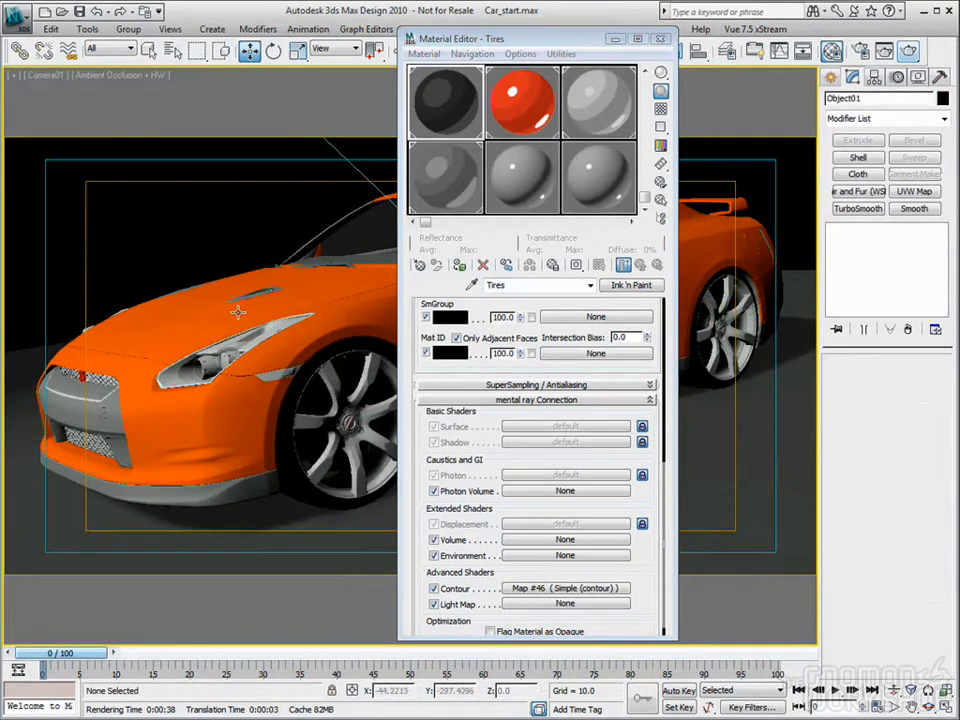
{"action": "left_click", "coordinate": [590, 116]}
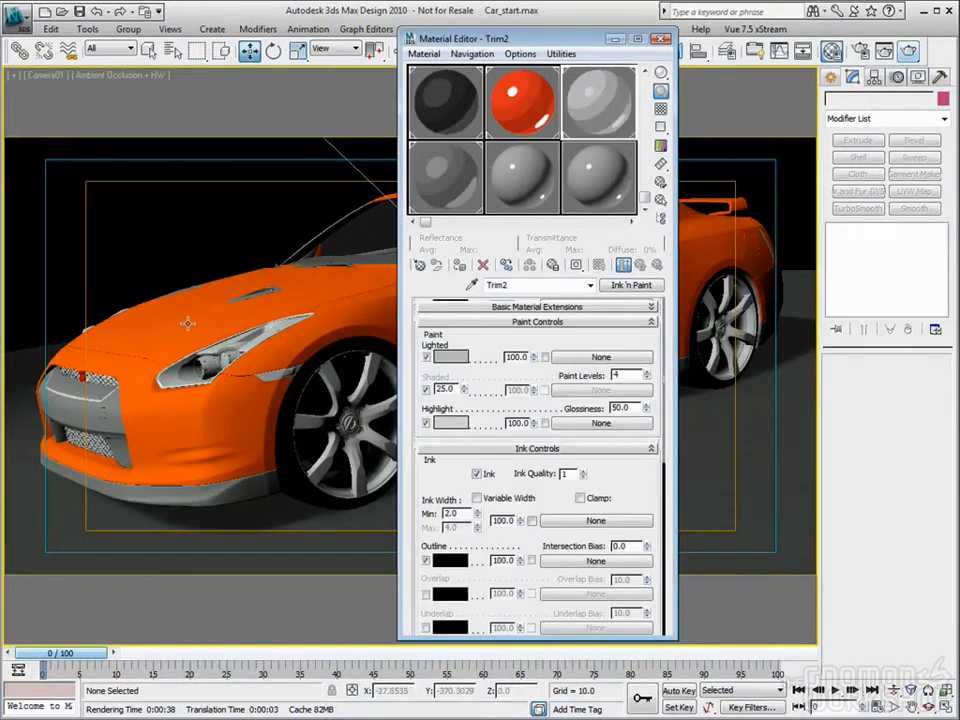
{"action": "left_click", "coordinate": [236, 340]}
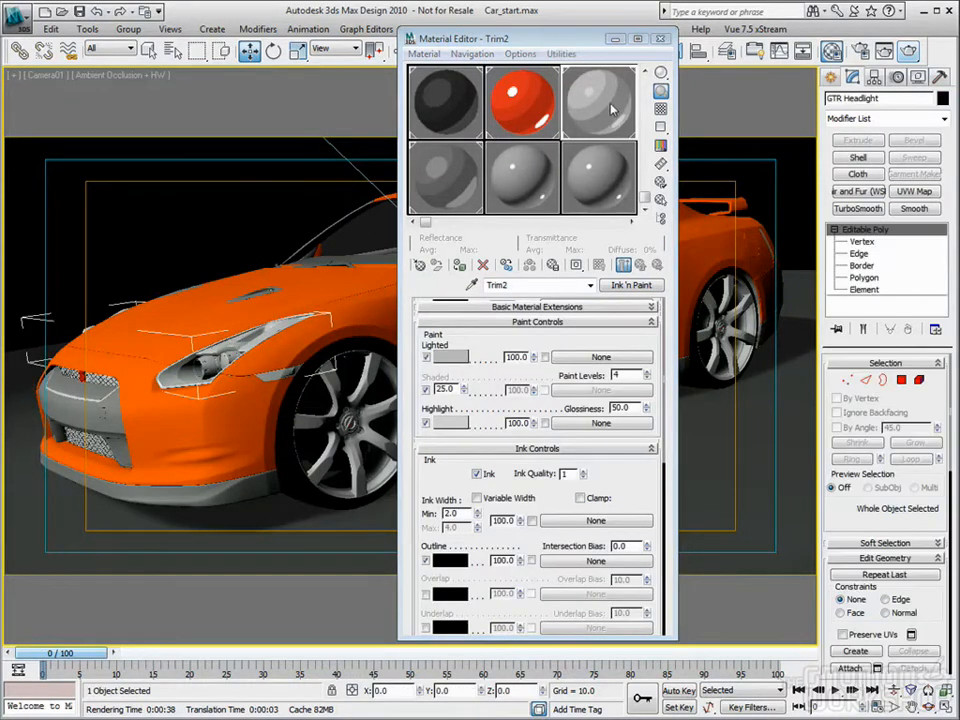
{"action": "left_click", "coordinate": [459, 265]}
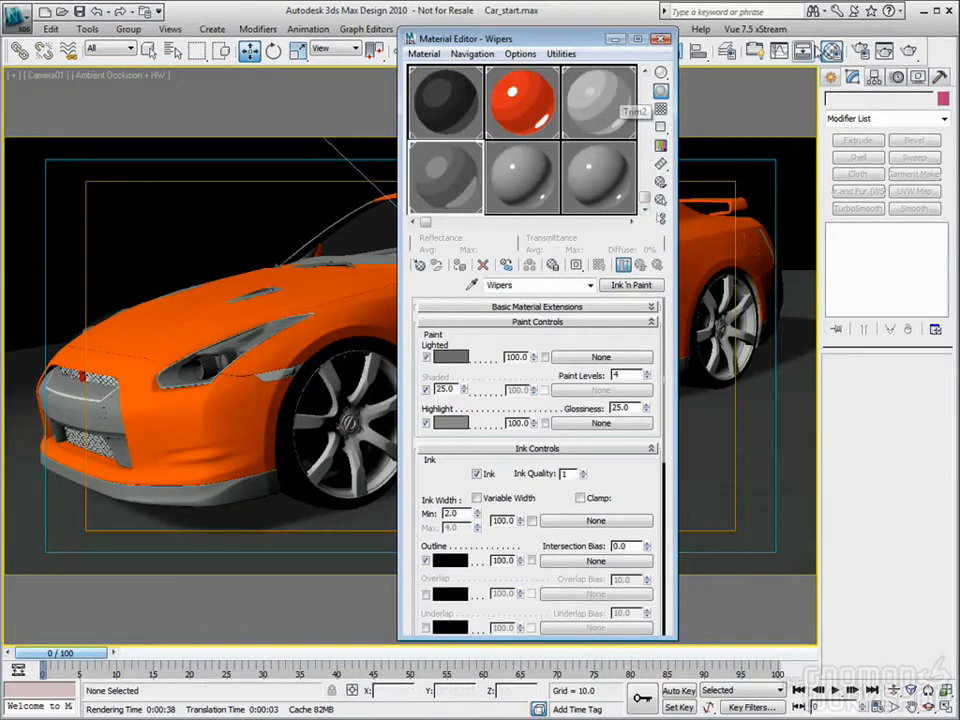
Step: Copy the Trim2 material to an unused sample slot and name the copy brakes
{"action": "key", "text": "shift+q"}
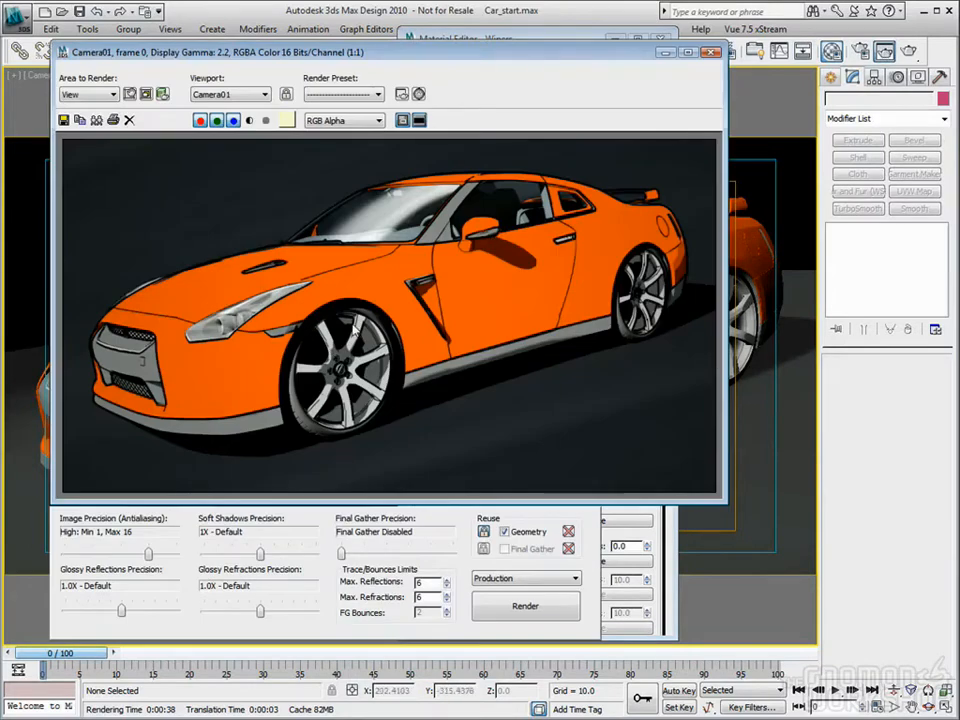
{"action": "left_click", "coordinate": [538, 40]}
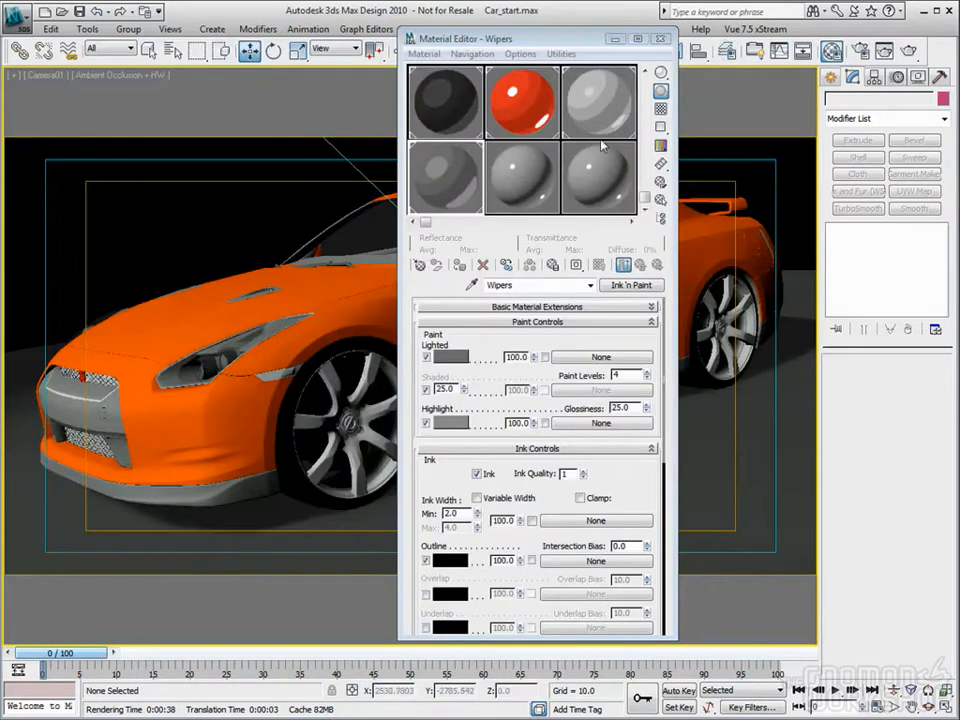
{"action": "left_click_drag", "start_coordinate": [601, 104], "coordinate": [511, 179]}
{"action": "left_click_drag", "start_coordinate": [561, 285], "coordinate": [390, 282]}
{"action": "type", "text": "r"}
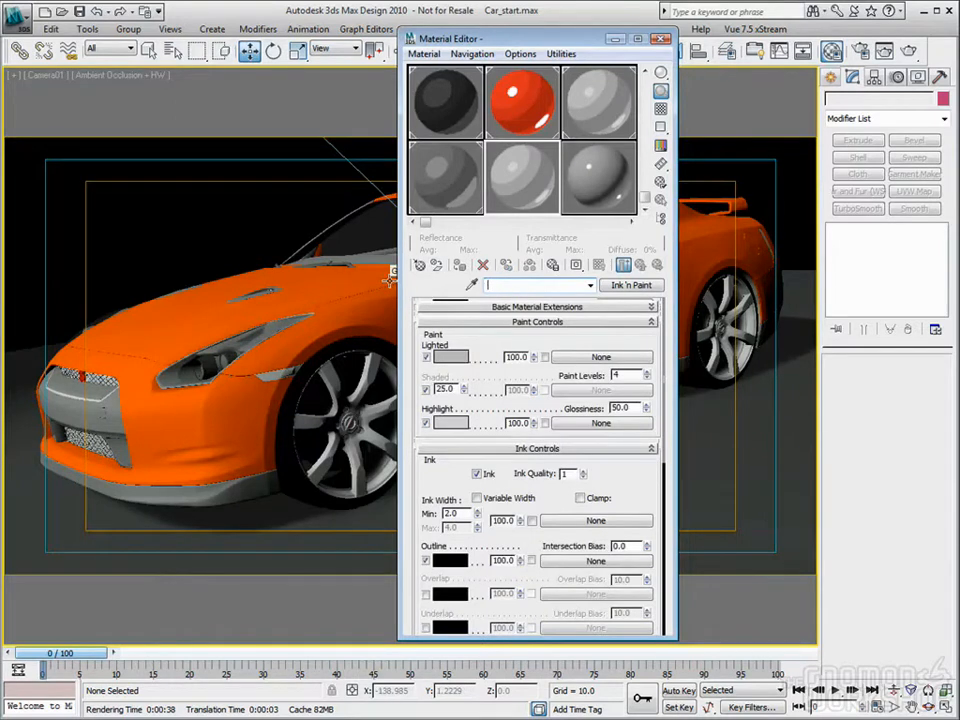
{"action": "type", "text": "bn"}
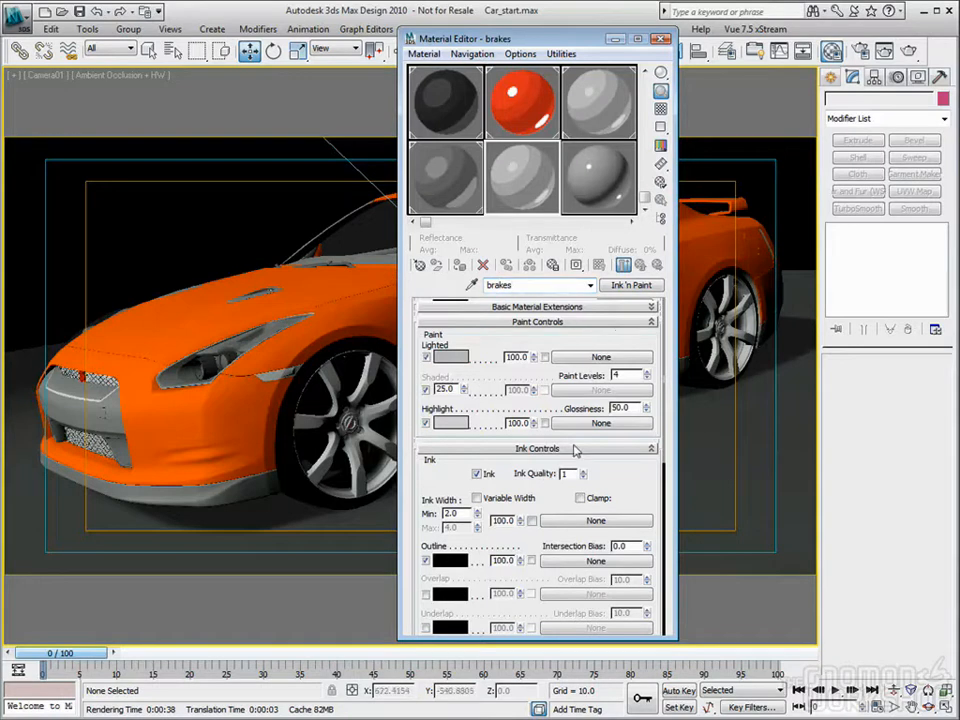
Step: Set the brakes material's Lighted color to a tan of RGB 131, 113, 94
{"action": "left_click", "coordinate": [446, 358]}
{"action": "left_click", "coordinate": [315, 172]}
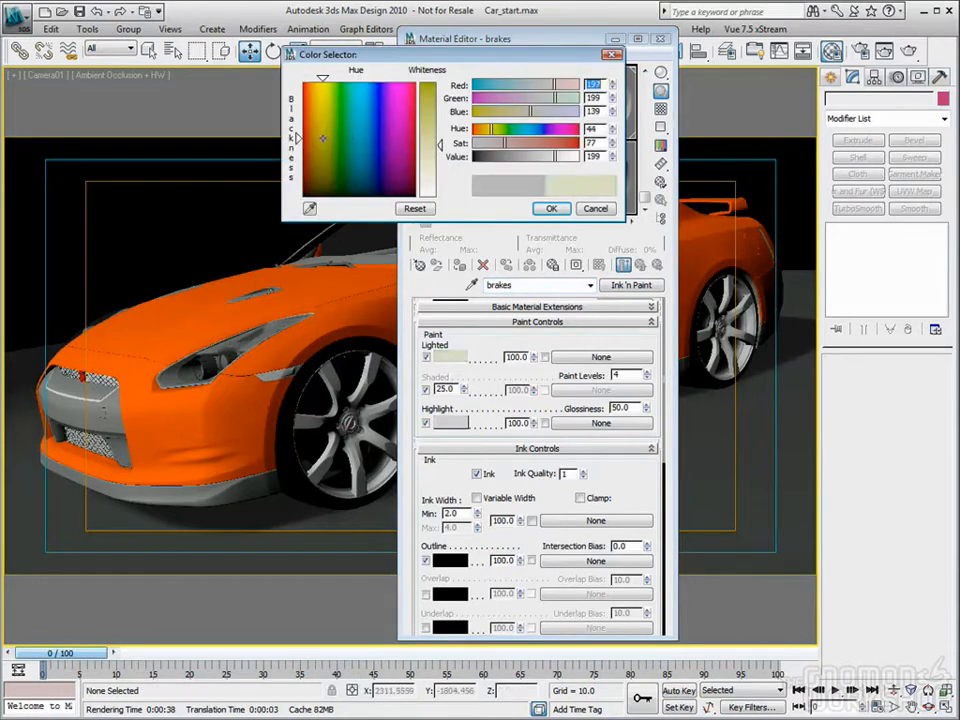
{"action": "left_click_drag", "start_coordinate": [315, 172], "coordinate": [313, 172]}
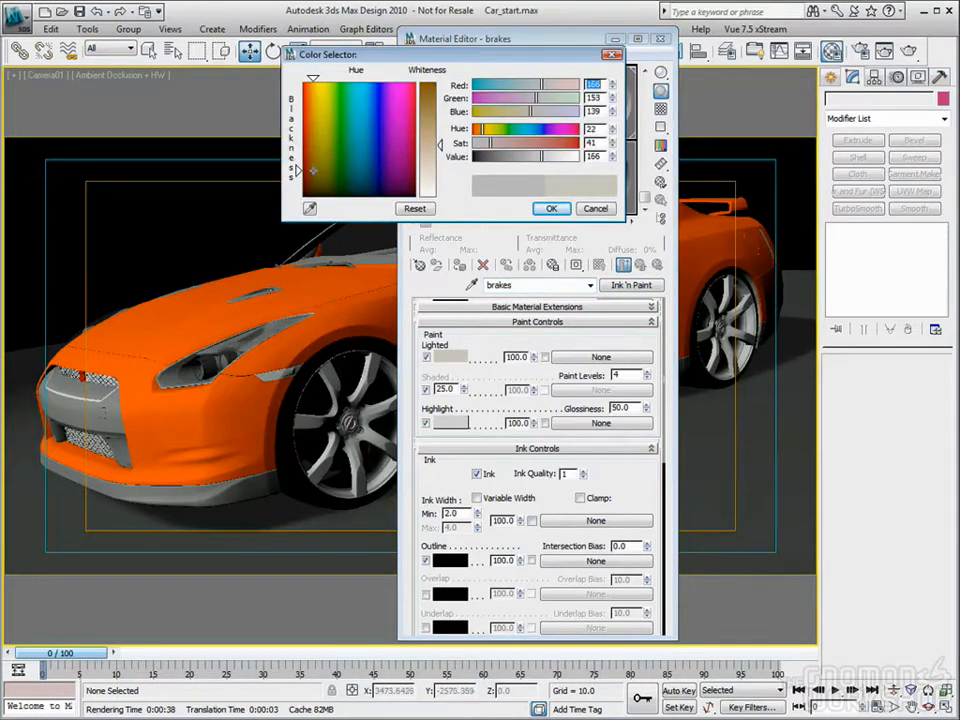
{"action": "left_click_drag", "start_coordinate": [440, 143], "coordinate": [441, 127]}
{"action": "left_click", "coordinate": [551, 208]}
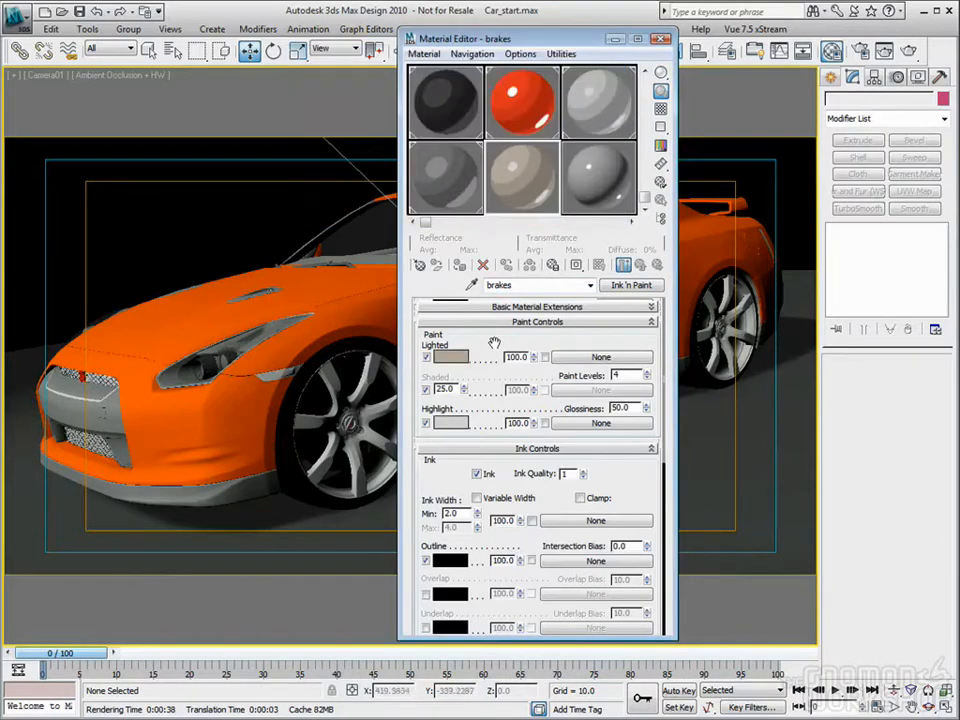
Step: Set the brakes material's Glossiness to 25 and copy its Lighted color to the Highlight color, lightening it slightly
{"action": "double_click", "coordinate": [630, 408]}
{"action": "type", "text": "25"}
{"action": "key", "text": "Return"}
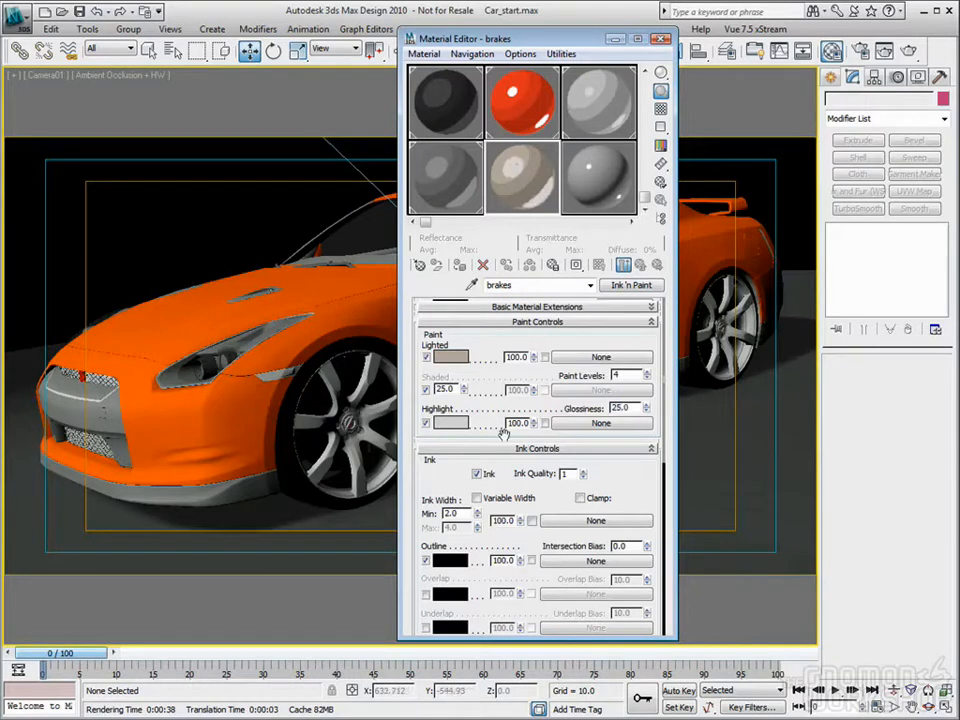
{"action": "left_click_drag", "start_coordinate": [453, 362], "coordinate": [460, 428]}
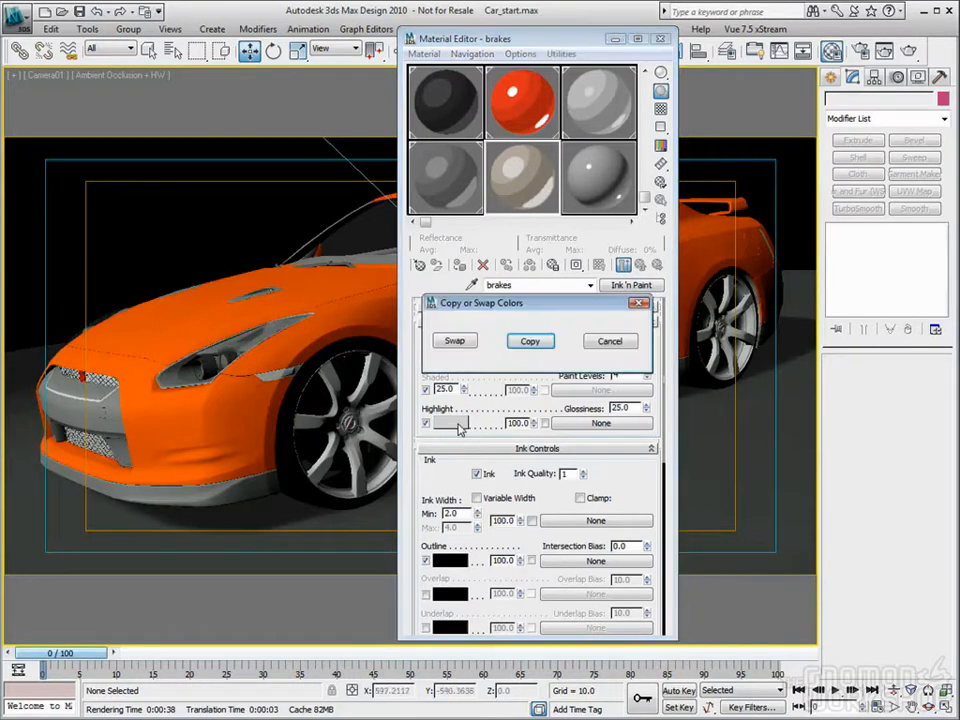
{"action": "left_click", "coordinate": [530, 342]}
{"action": "left_click", "coordinate": [447, 423]}
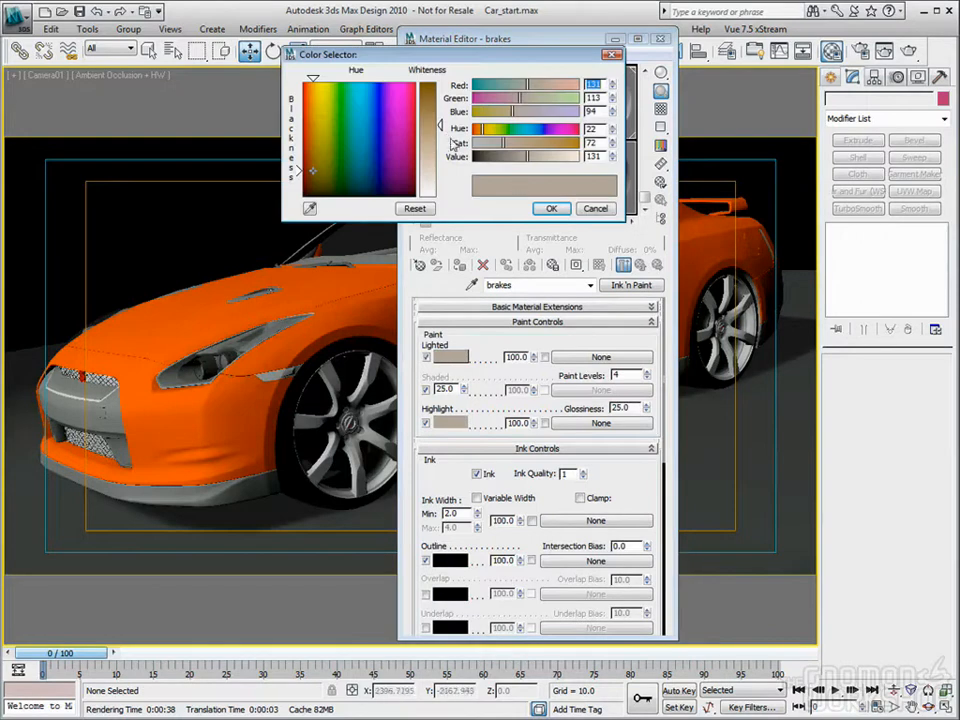
{"action": "left_click", "coordinate": [557, 210]}
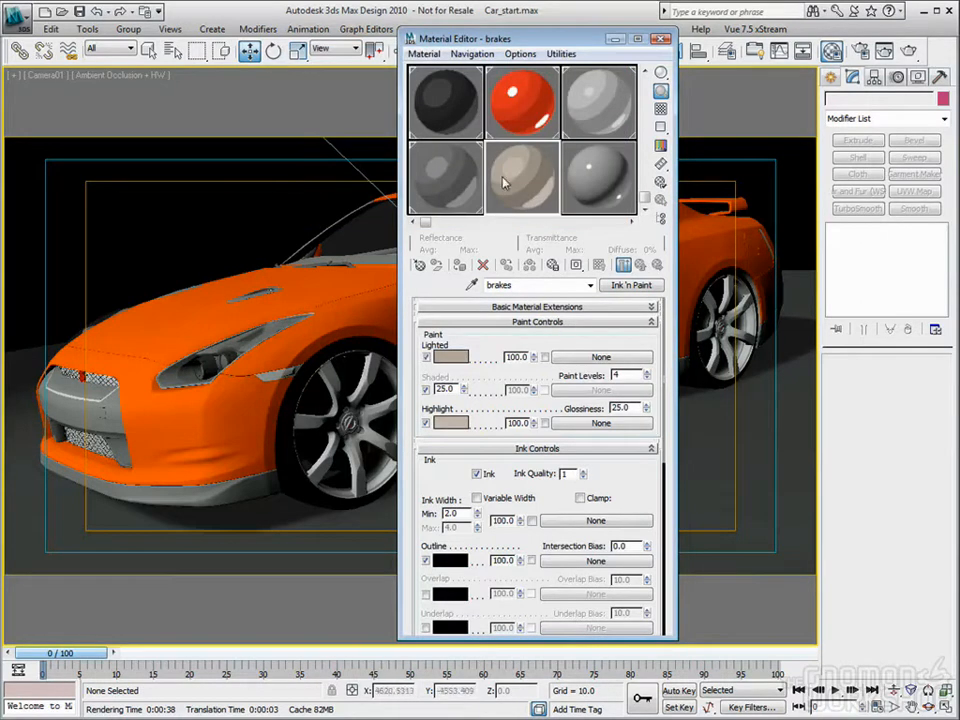
Step: Apply the brakes material to the Brake front01 group behind the front wheel and switch the viewport to Perspective
{"action": "left_click", "coordinate": [323, 398]}
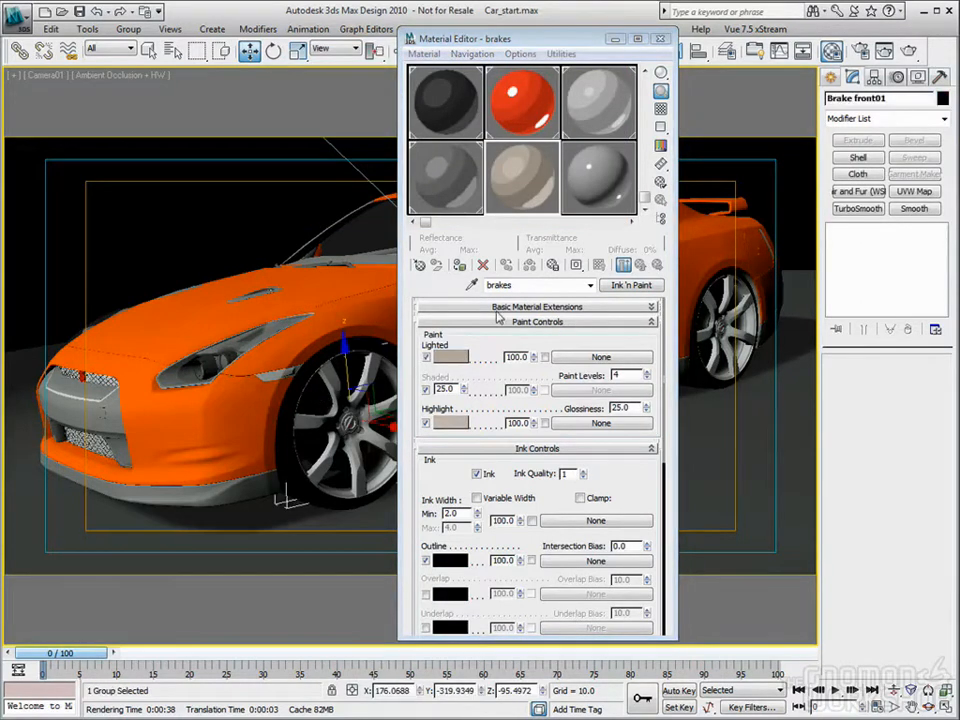
{"action": "left_click", "coordinate": [459, 265]}
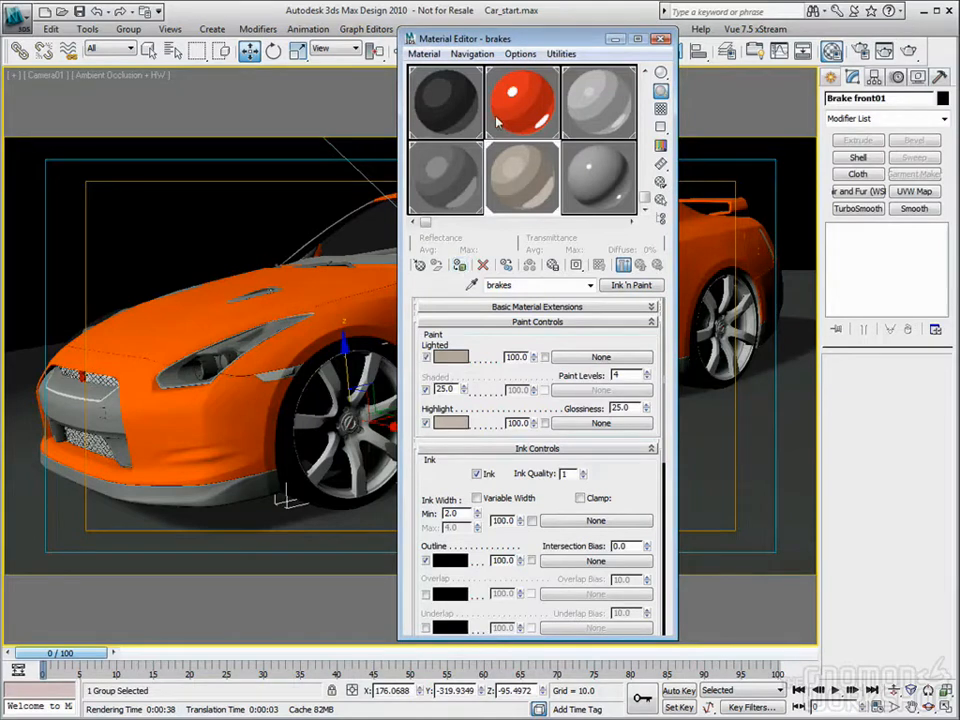
{"action": "left_click_drag", "start_coordinate": [610, 42], "coordinate": [348, 49]}
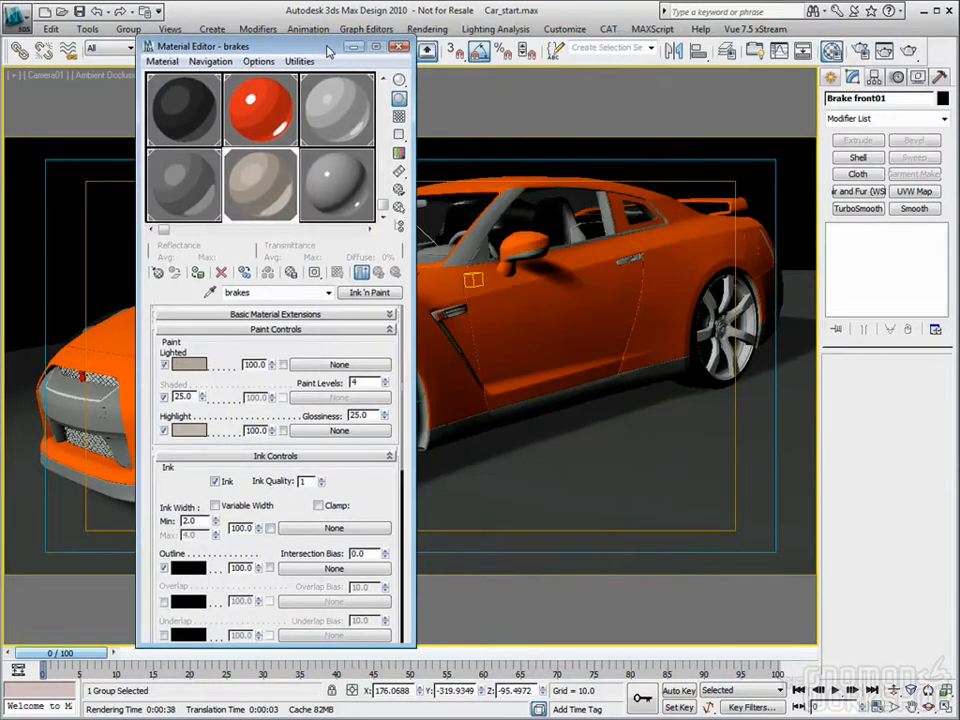
{"action": "key", "text": "p"}
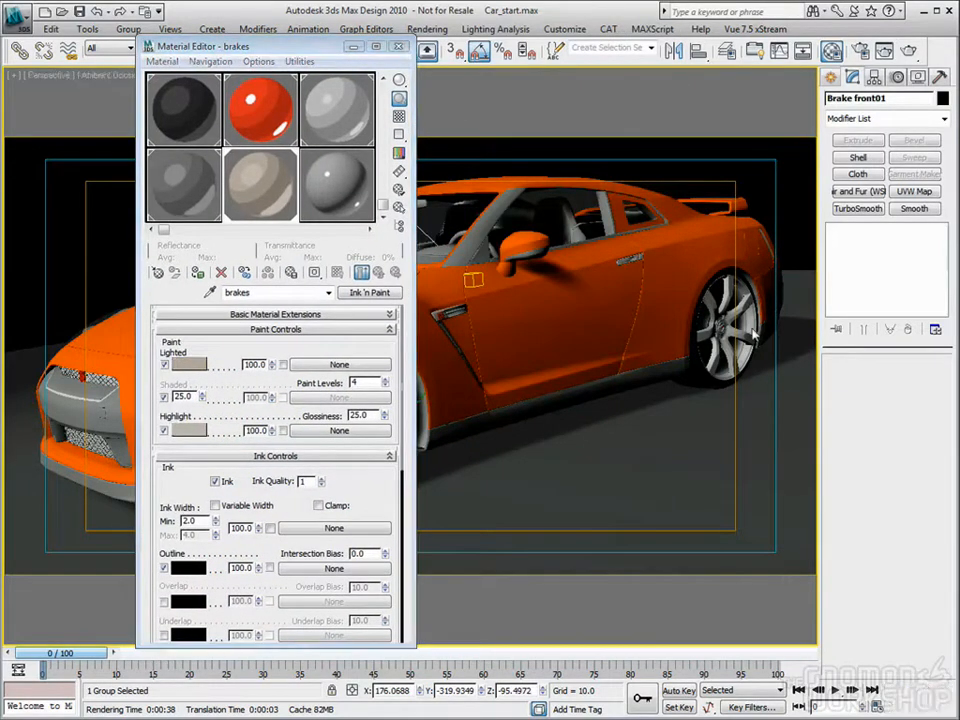
Step: Apply the brakes material to the Brake front02 group behind the rear wheel, return to the Camera01 view and clear the selection
{"action": "left_click", "coordinate": [724, 321]}
{"action": "middle_click_drag", "start_coordinate": [695, 307], "coordinate": [627, 292], "text": "alt"}
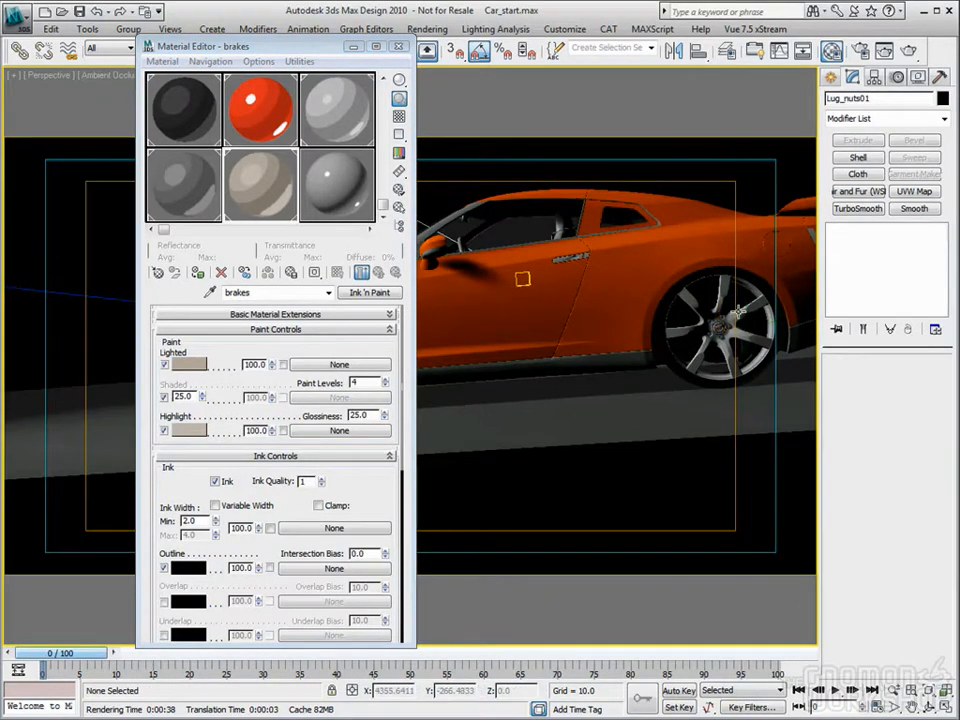
{"action": "left_click", "coordinate": [705, 345]}
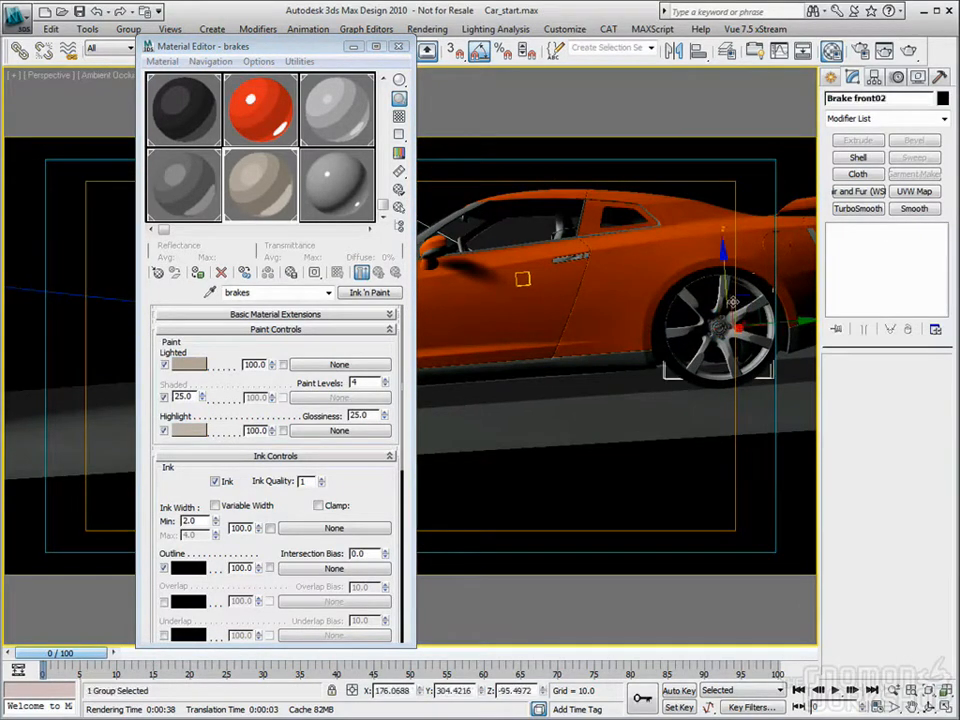
{"action": "left_click", "coordinate": [198, 273]}
{"action": "left_click", "coordinate": [398, 46]}
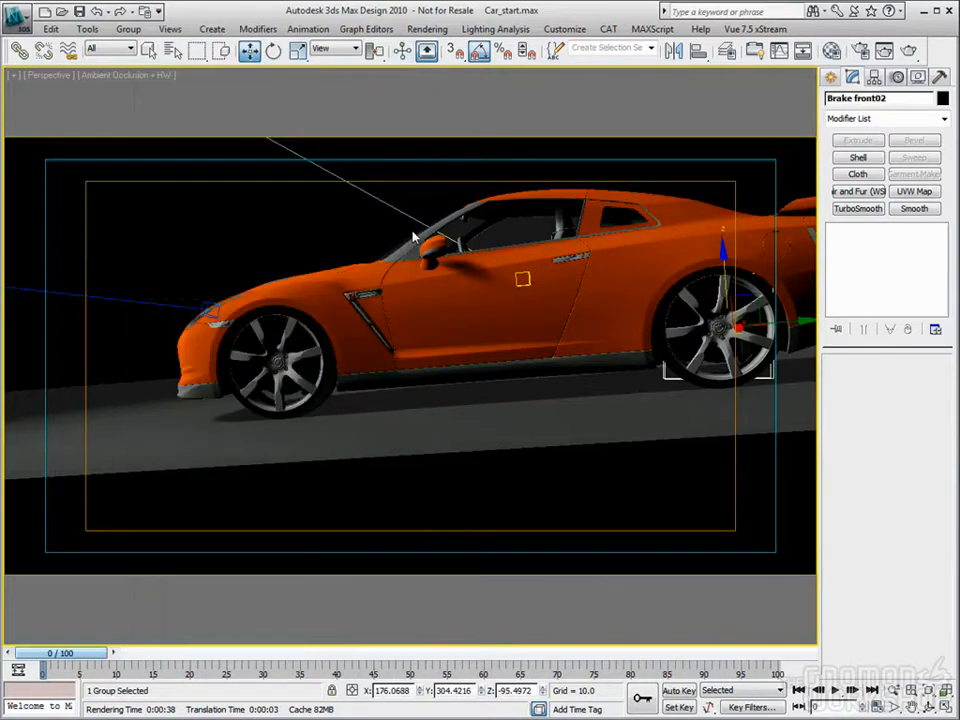
{"action": "key", "text": "c"}
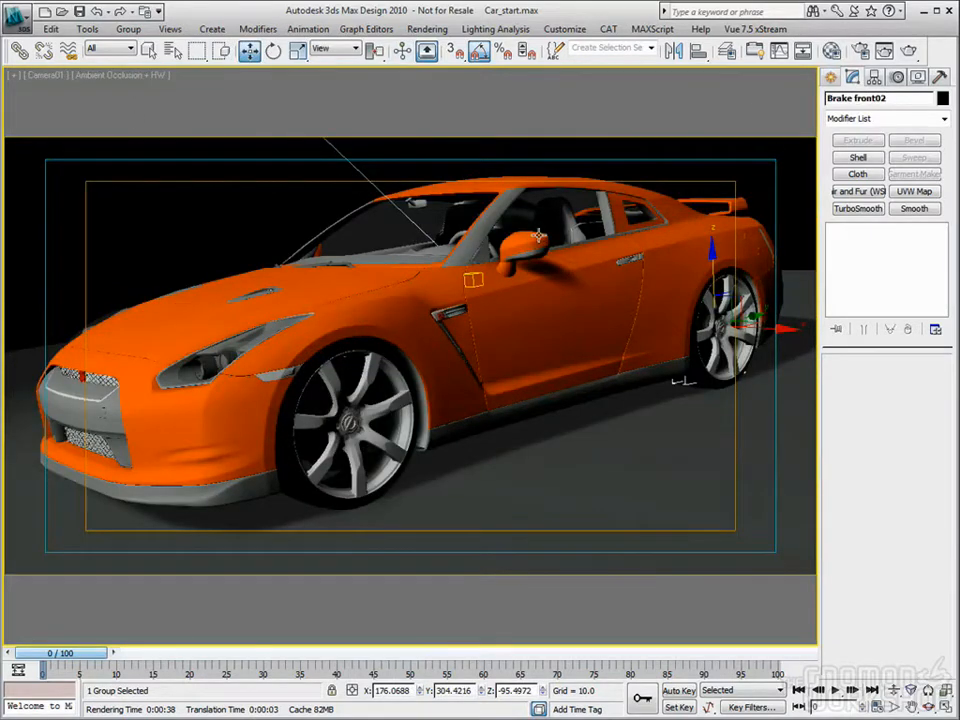
{"action": "left_click", "coordinate": [640, 135]}
Step: Set the mental ray sampling filter type to Lanczos and show the common render parameters
{"action": "left_click", "coordinate": [861, 52]}
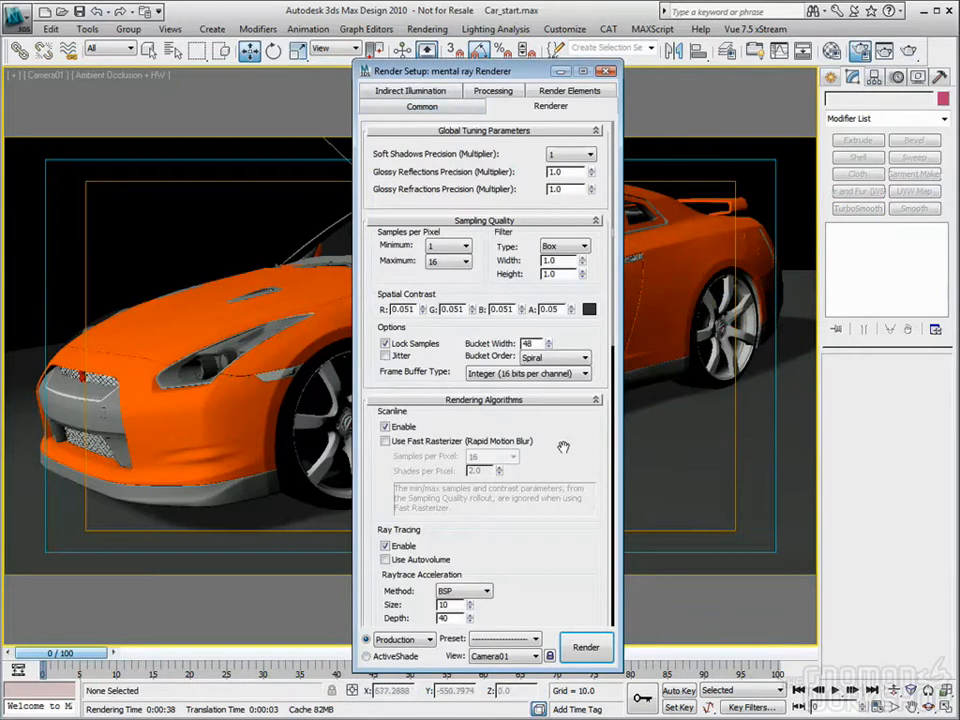
{"action": "left_click", "coordinate": [563, 246]}
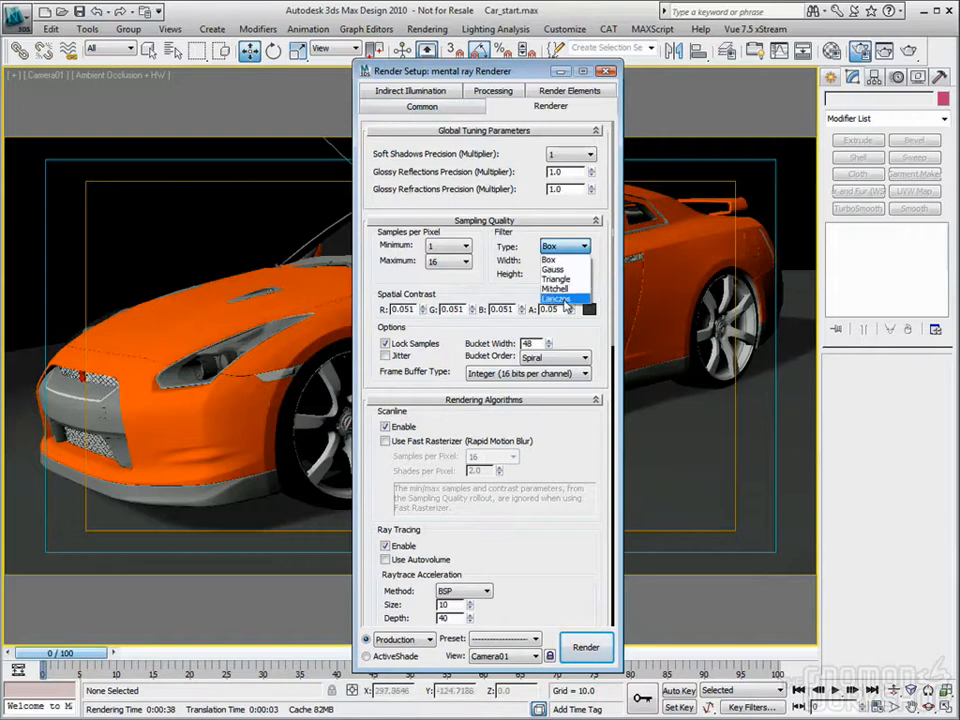
{"action": "left_click", "coordinate": [565, 302]}
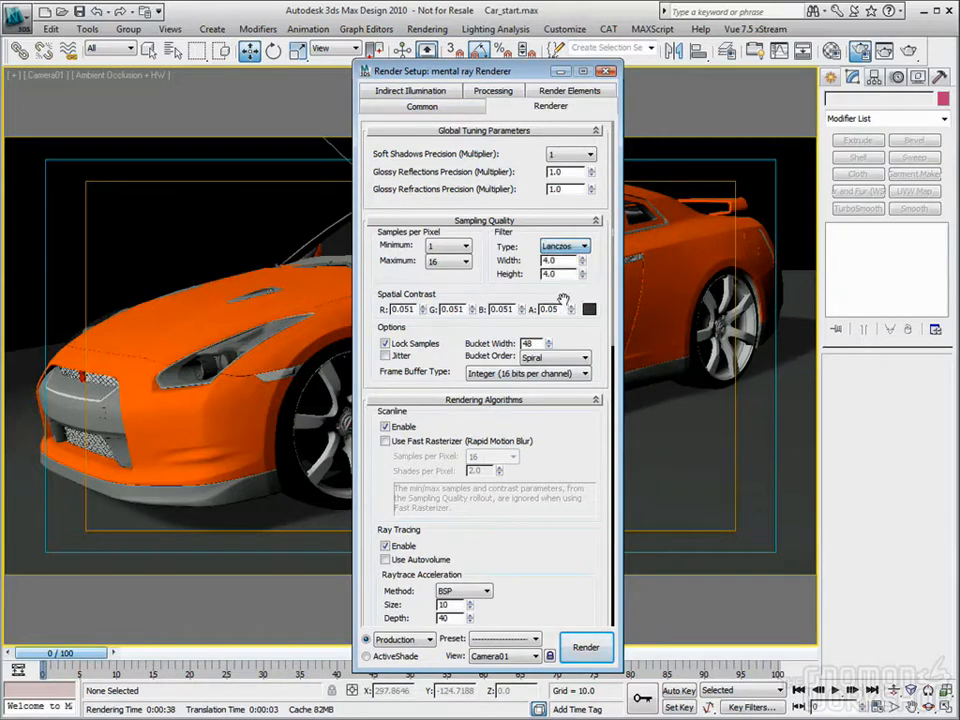
{"action": "left_click", "coordinate": [421, 106]}
Step: Try custom render output widths of 900, 930, 940 and 950 pixels
{"action": "left_click_drag", "start_coordinate": [448, 320], "coordinate": [391, 321]}
{"action": "type", "text": "900"}
{"action": "key", "text": "Return"}
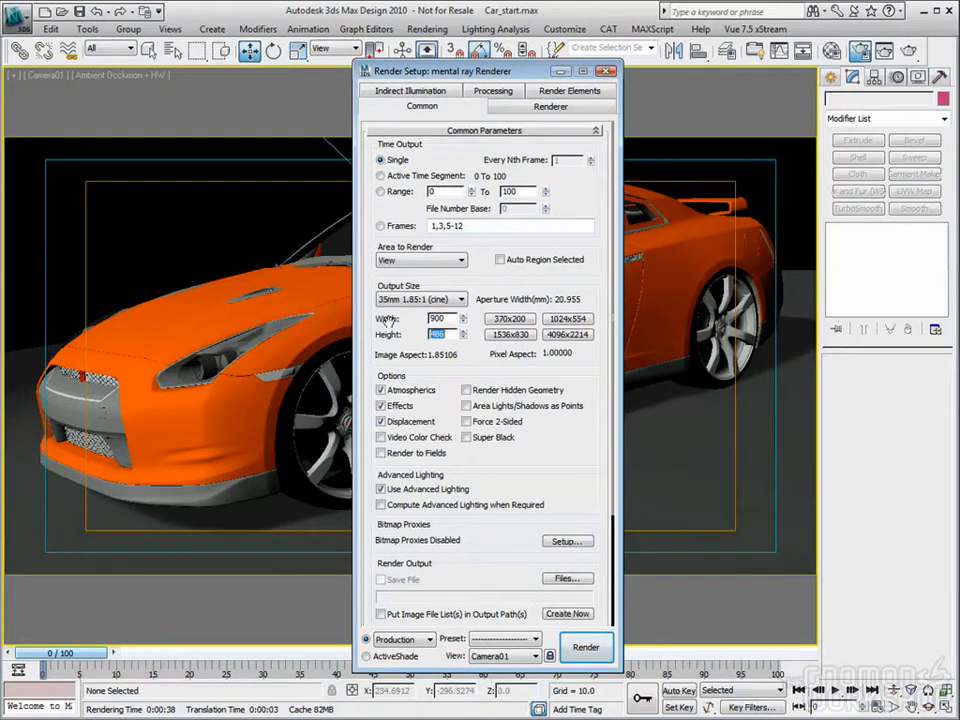
{"action": "key", "text": "shift+Tab"}
{"action": "type", "text": "92"}
{"action": "key", "text": "shift+Tab"}
{"action": "type", "text": "930"}
{"action": "key", "text": "Tab"}
{"action": "key", "text": "shift+Tab"}
{"action": "type", "text": "940"}
{"action": "key", "text": "Tab"}
{"action": "key", "text": "shift+Tab"}
{"action": "type", "text": "950"}
{"action": "key", "text": "Tab"}
Step: Use the 1024x554 preset output size, render the Camera01 view and reposition the rendered image window
{"action": "left_click", "coordinate": [567, 318]}
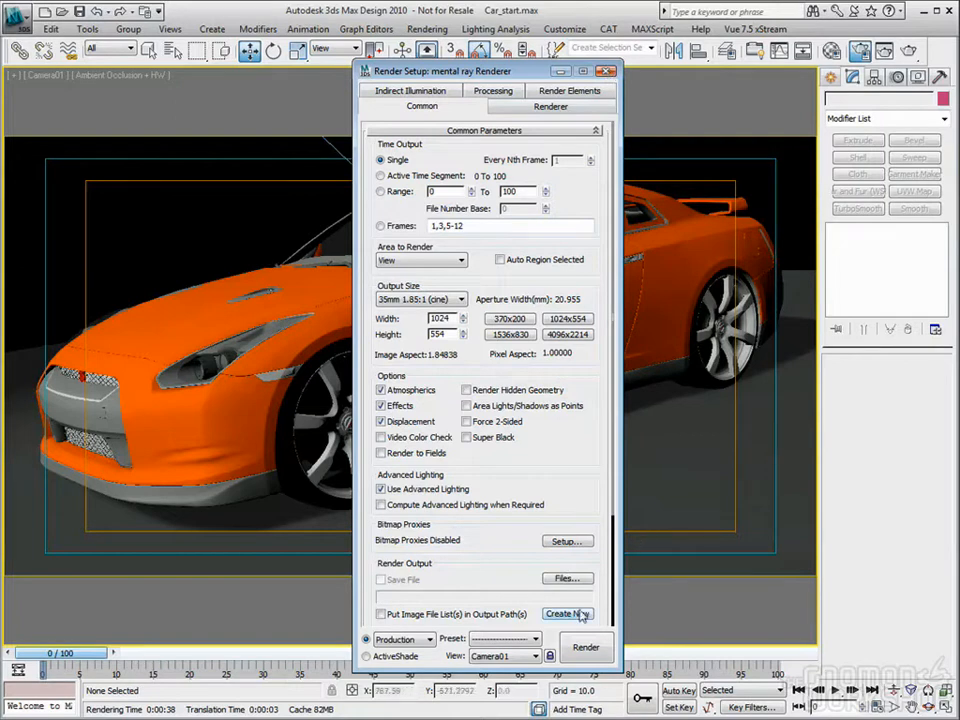
{"action": "left_click", "coordinate": [586, 647]}
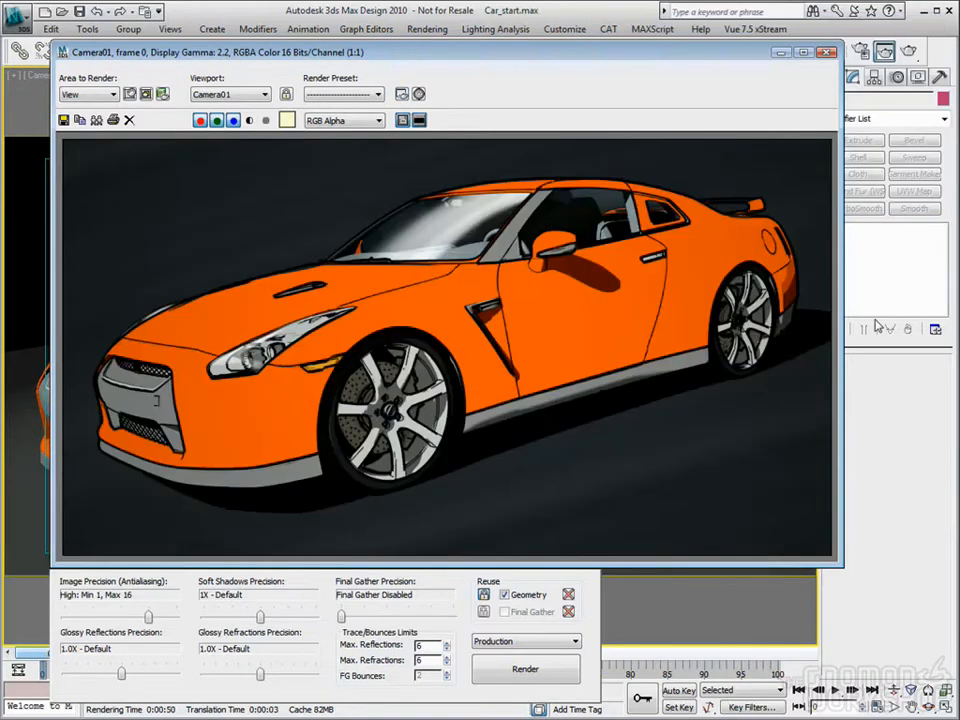
{"action": "left_click_drag", "start_coordinate": [581, 53], "coordinate": [558, 40]}
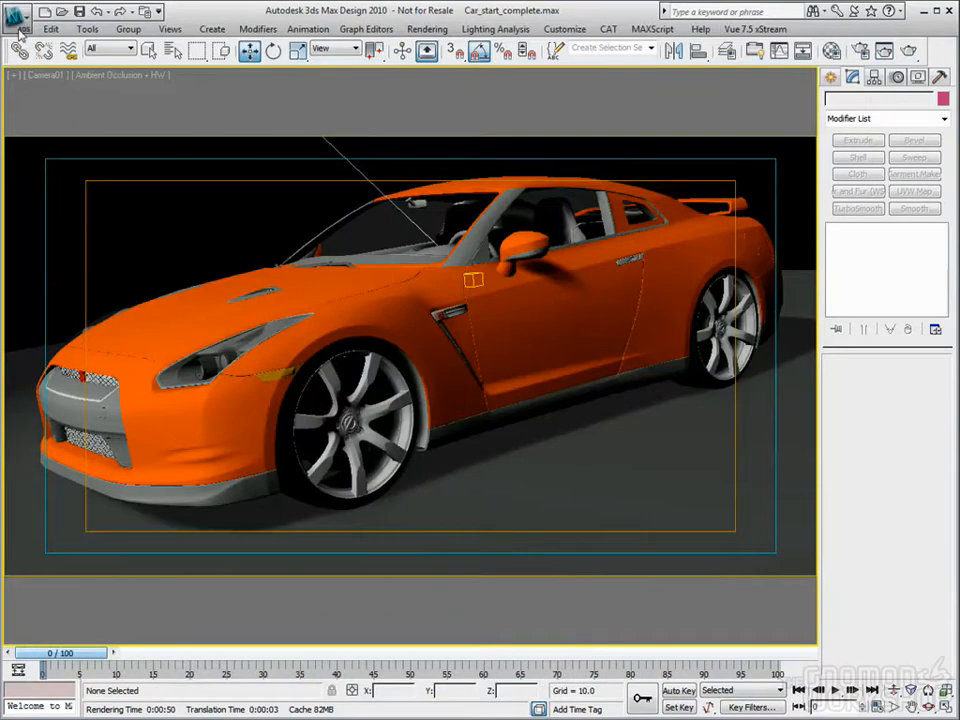
Step: Open the scene robby_vs_fly_toon_Start.max, adopting the file's unit scale, and go to frame 40
{"action": "left_click", "coordinate": [20, 31]}
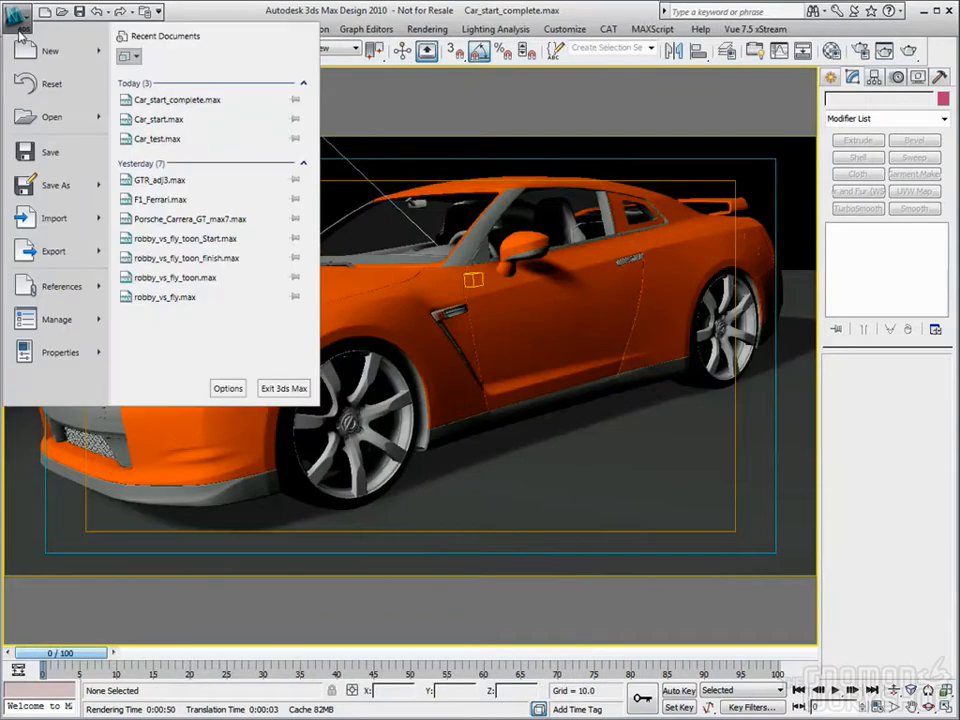
{"action": "left_click", "coordinate": [45, 117]}
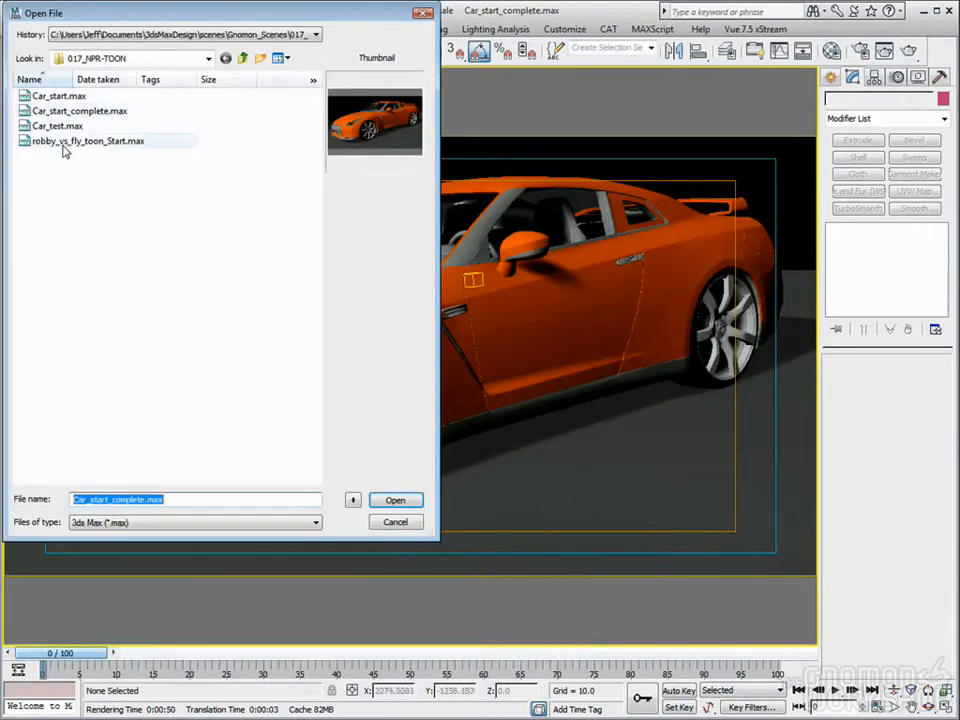
{"action": "left_click", "coordinate": [63, 144]}
{"action": "left_click", "coordinate": [395, 499]}
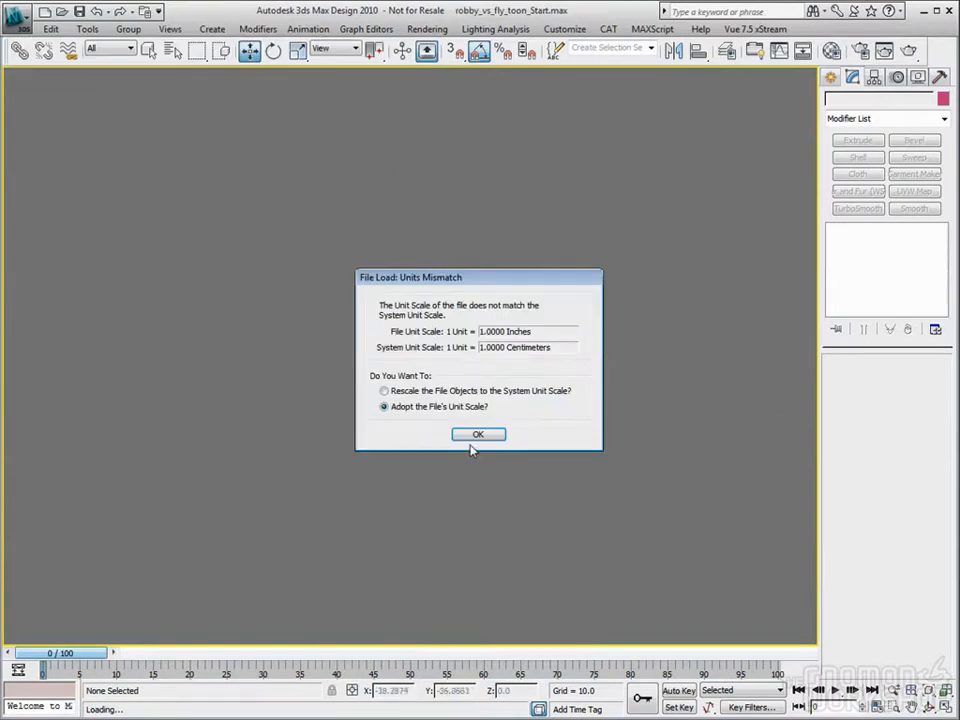
{"action": "left_click", "coordinate": [477, 435]}
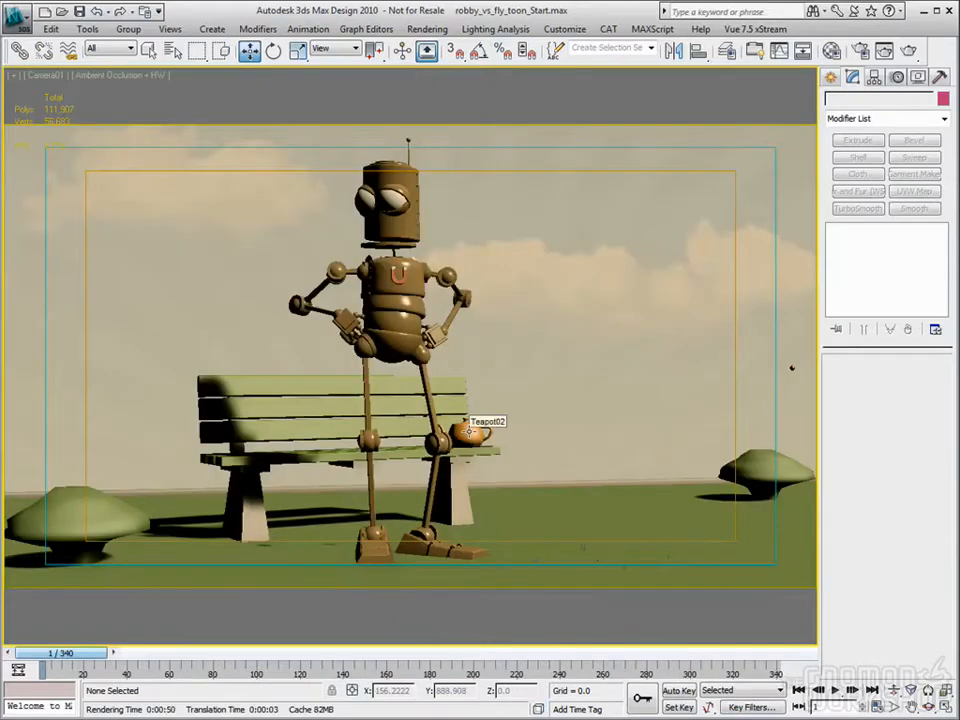
{"action": "left_click_drag", "start_coordinate": [62, 653], "coordinate": [131, 657]}
Step: Examine the camera and light layout of the robot scene in the Top viewport, ending with Camera01 maximized
{"action": "key", "text": "w"}
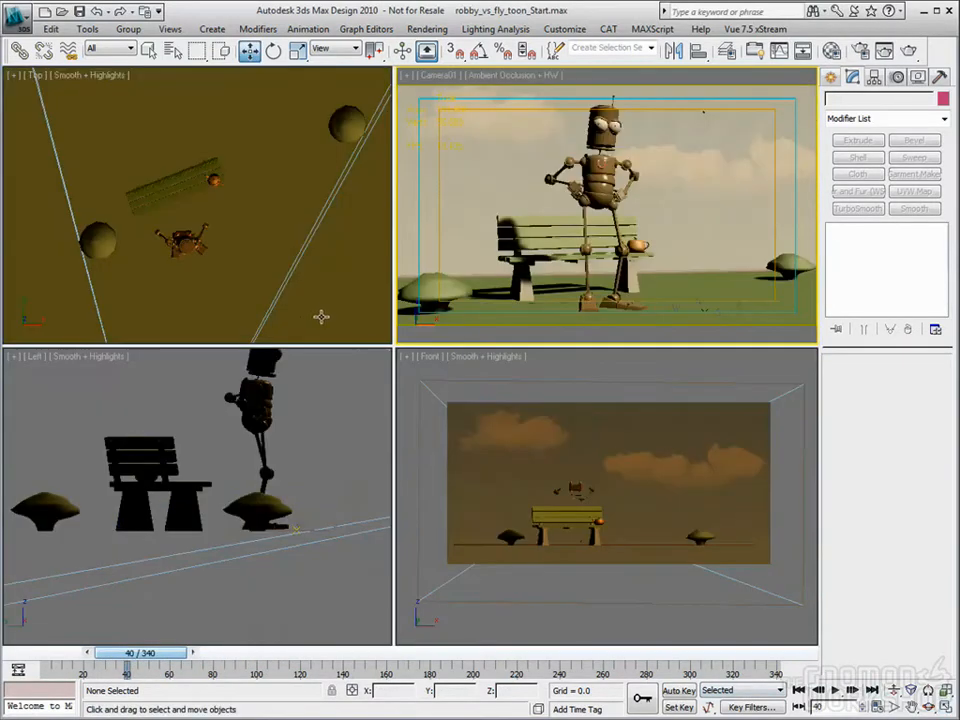
{"action": "right_click", "coordinate": [199, 207]}
{"action": "scroll", "coordinate": [184, 200], "scroll_direction": "down", "scroll_amount": 6}
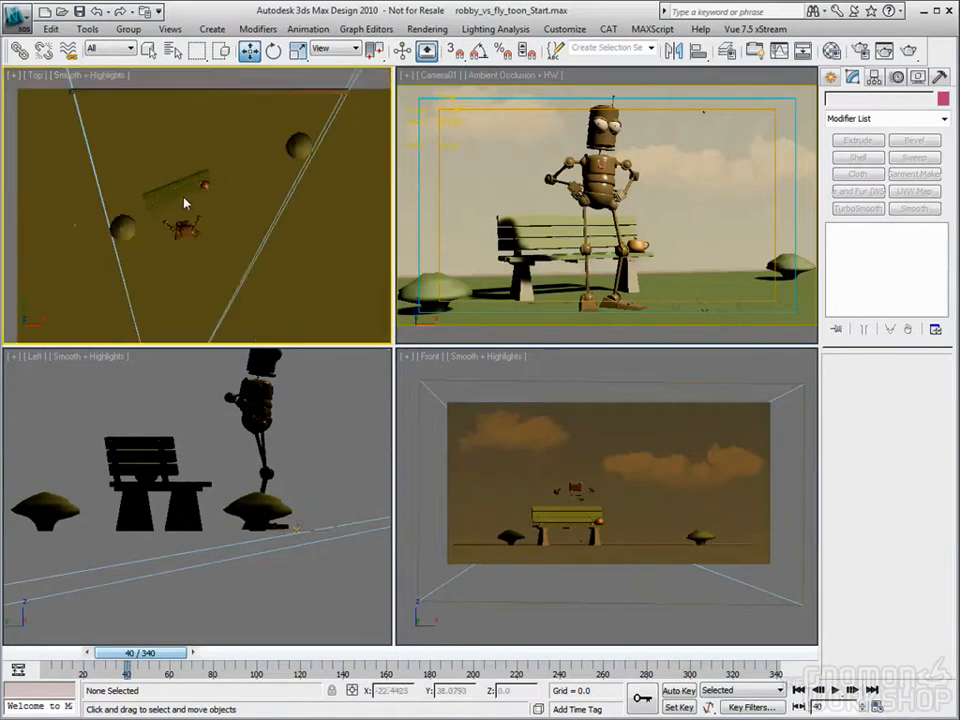
{"action": "scroll", "coordinate": [184, 204], "scroll_direction": "down", "scroll_amount": 4}
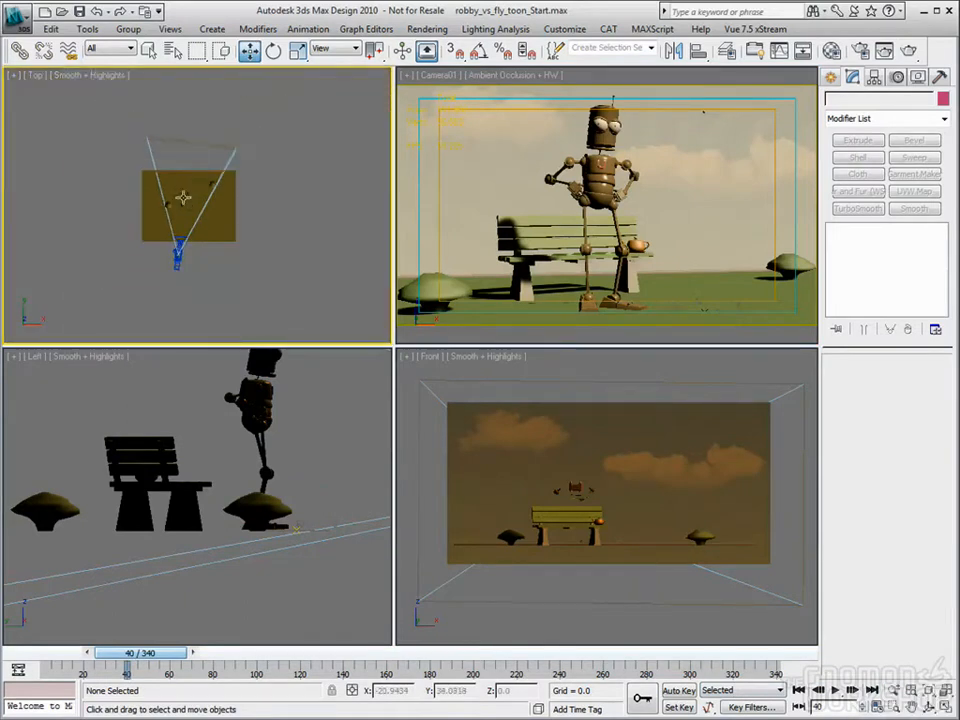
{"action": "scroll", "coordinate": [191, 220], "scroll_direction": "up", "scroll_amount": 2}
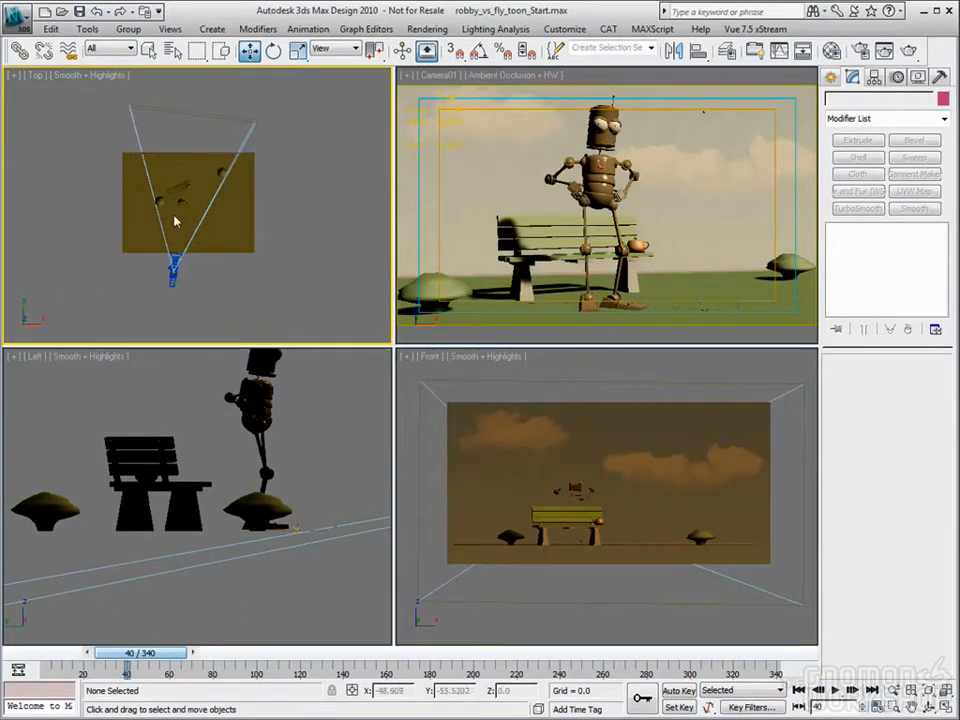
{"action": "scroll", "coordinate": [176, 221], "scroll_direction": "down", "scroll_amount": 6}
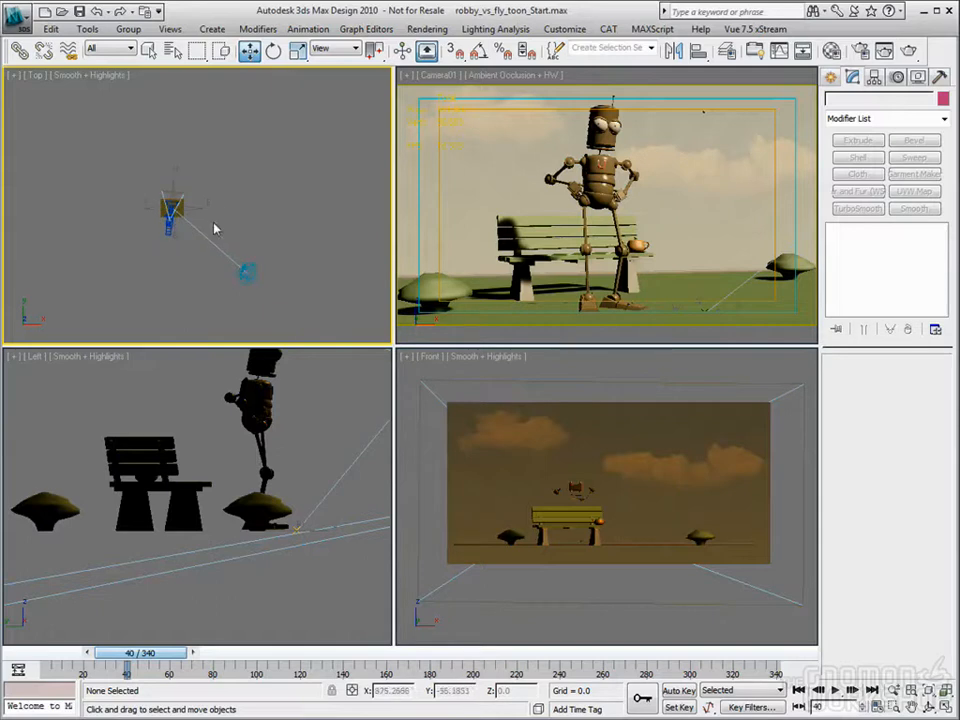
{"action": "scroll", "coordinate": [197, 243], "scroll_direction": "up", "scroll_amount": 2}
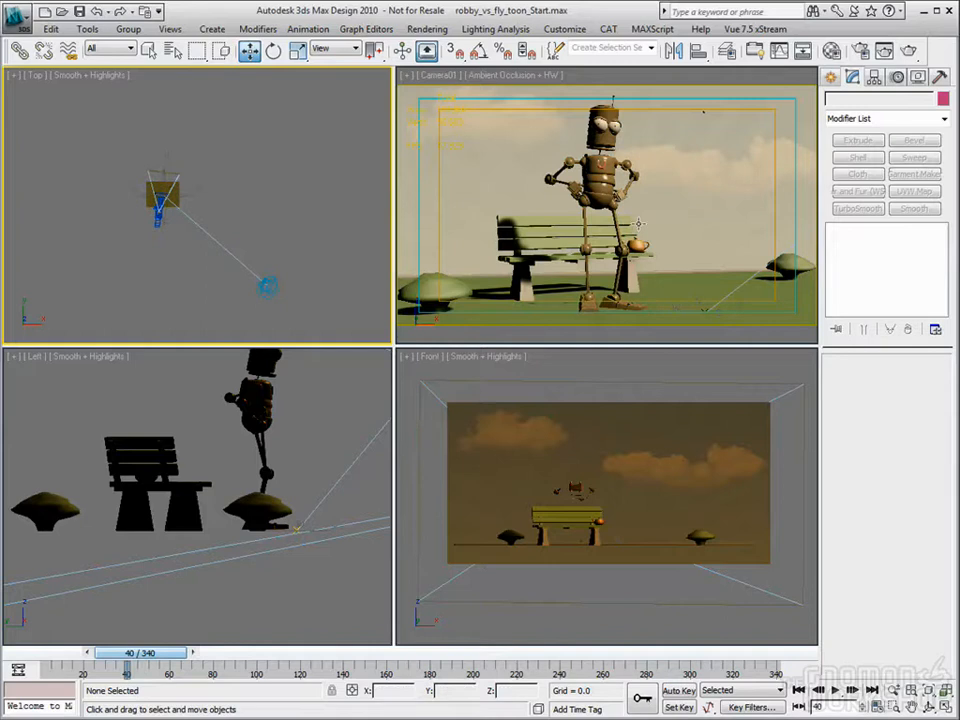
{"action": "scroll", "coordinate": [191, 249], "scroll_direction": "up", "scroll_amount": 2}
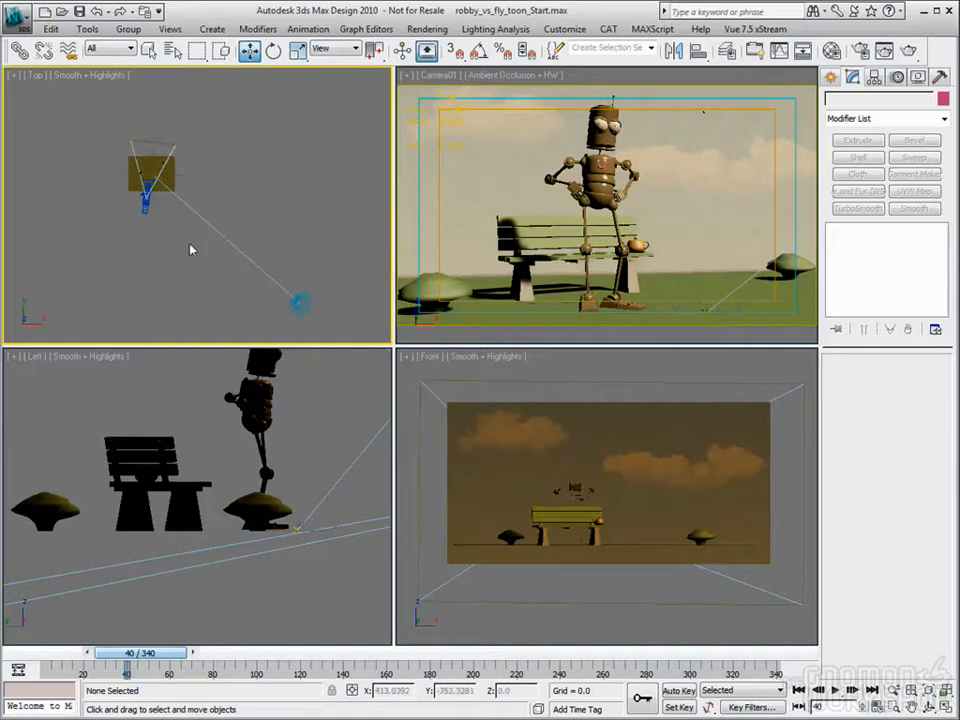
{"action": "middle_click_drag", "start_coordinate": [210, 251], "coordinate": [201, 241]}
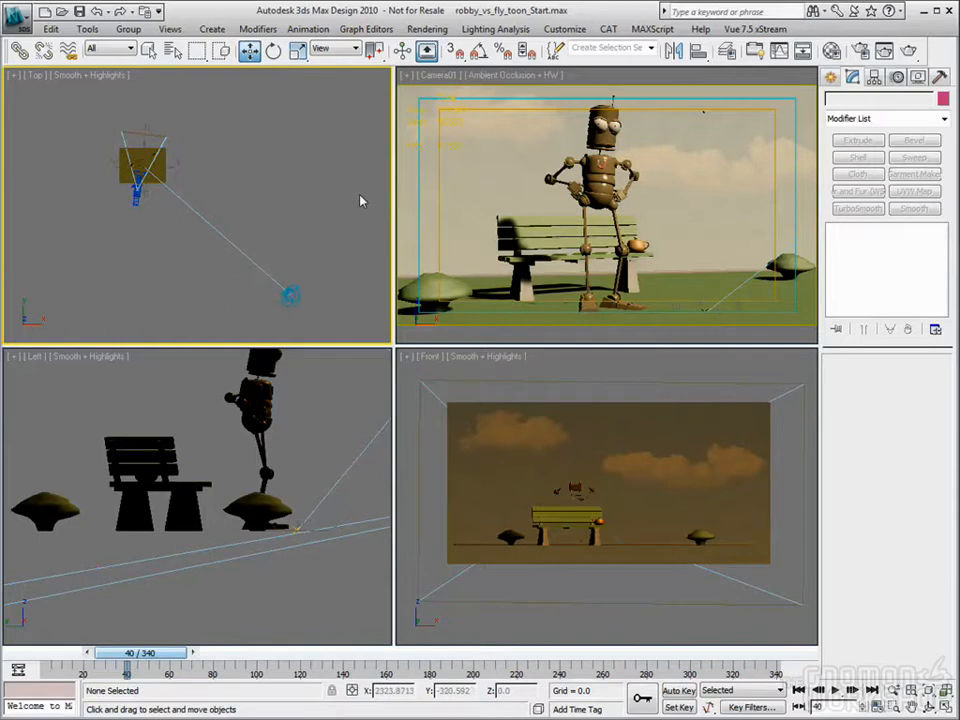
{"action": "right_click", "coordinate": [467, 175]}
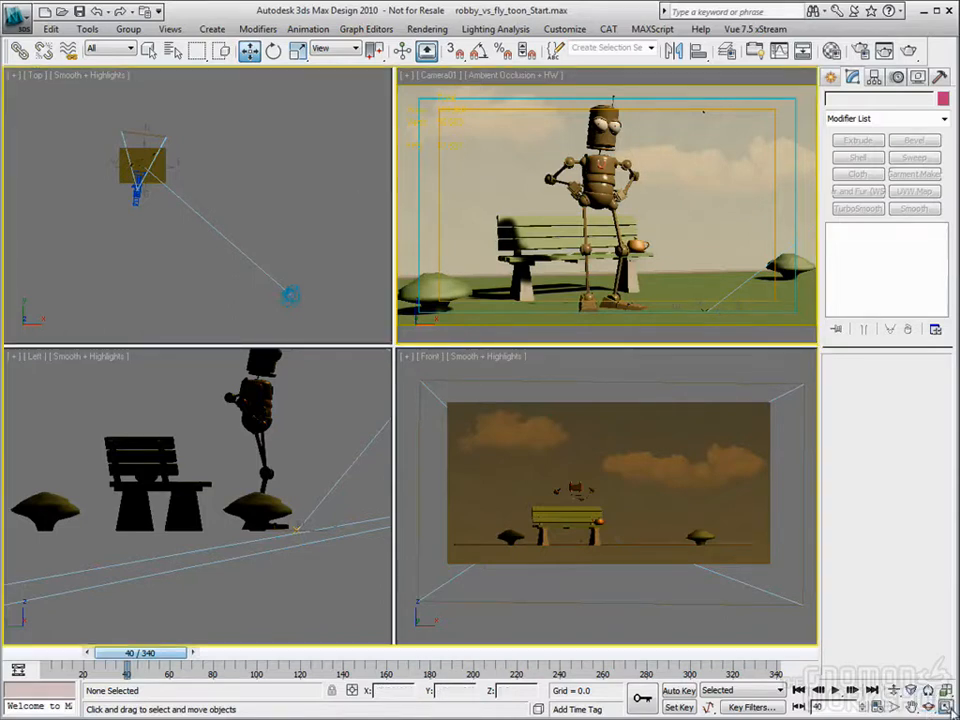
{"action": "key", "text": "alt+w"}
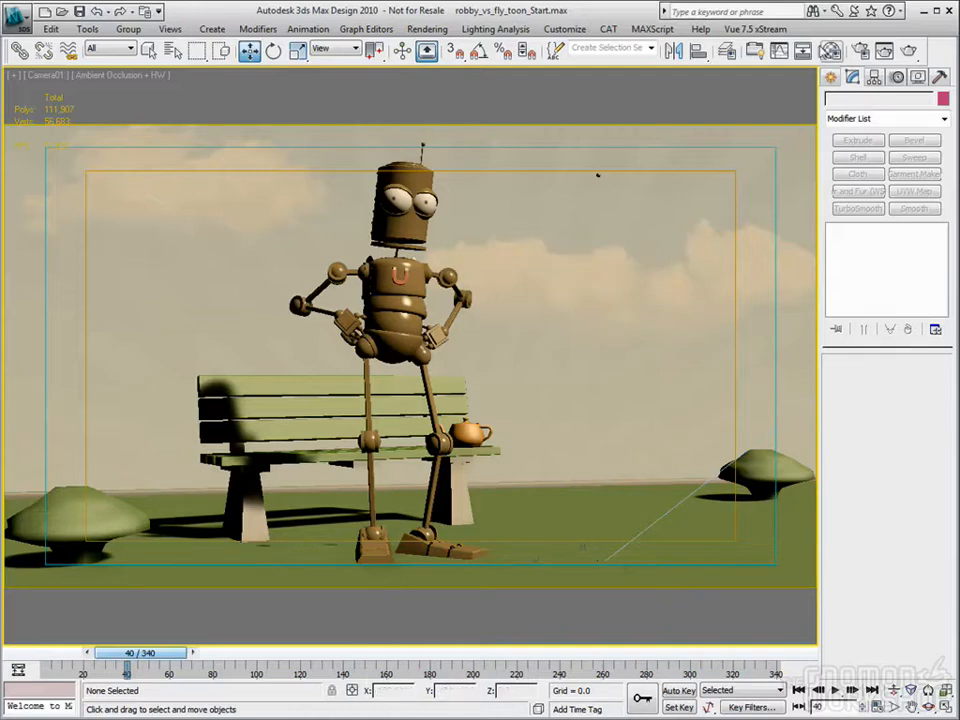
Step: Sample the Copper Bot material from the robot's head into the first sample slot and change its type to Ink 'n Paint
{"action": "left_click", "coordinate": [831, 50]}
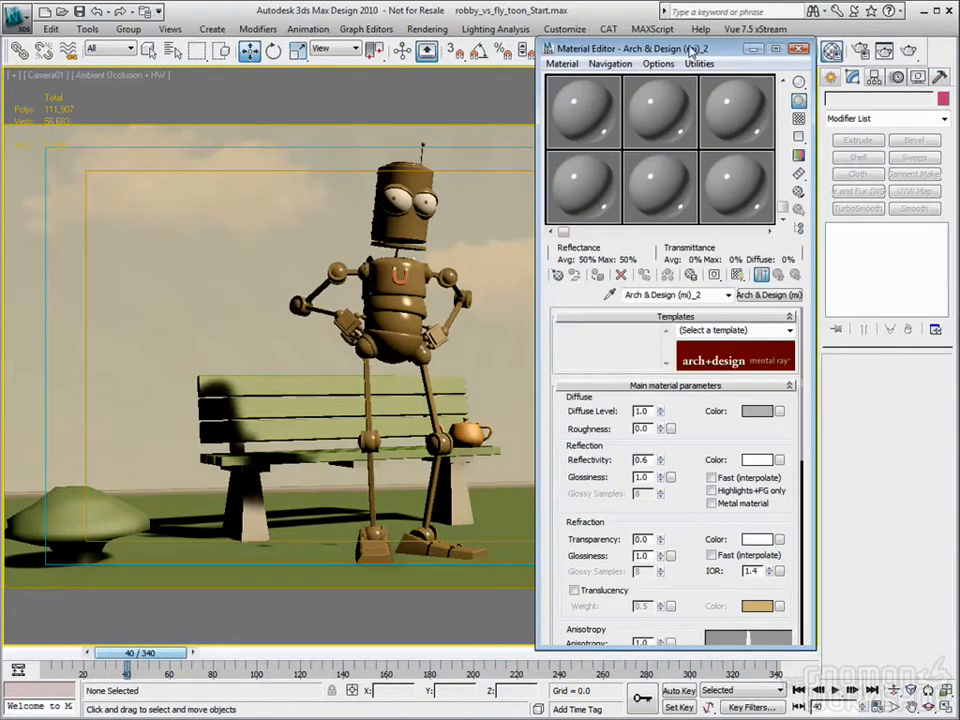
{"action": "left_click_drag", "start_coordinate": [690, 50], "coordinate": [726, 53]}
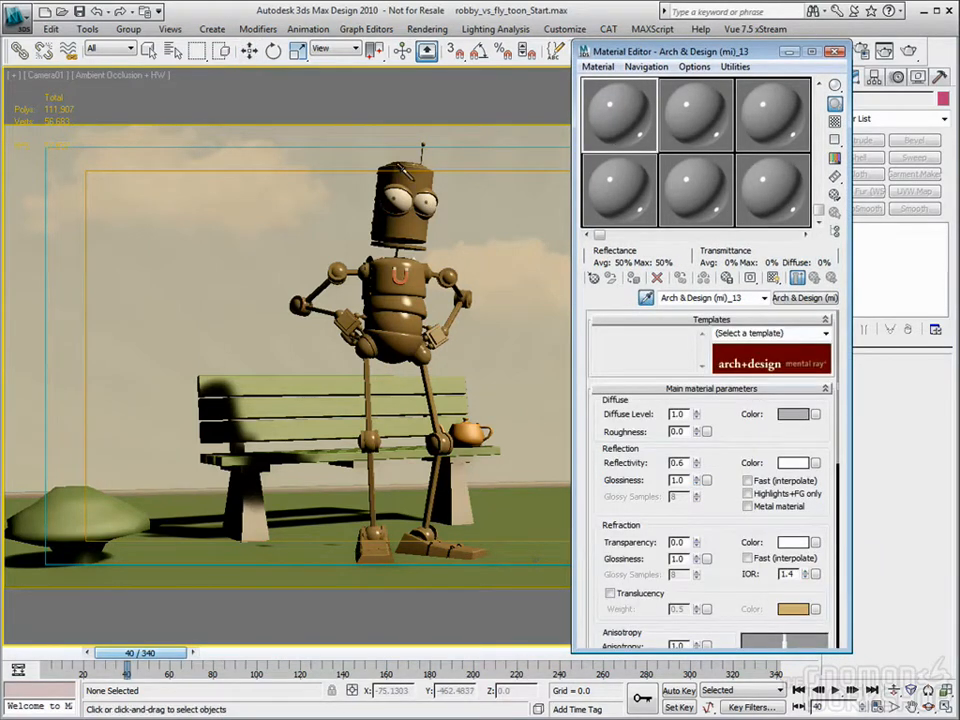
{"action": "left_click", "coordinate": [406, 176]}
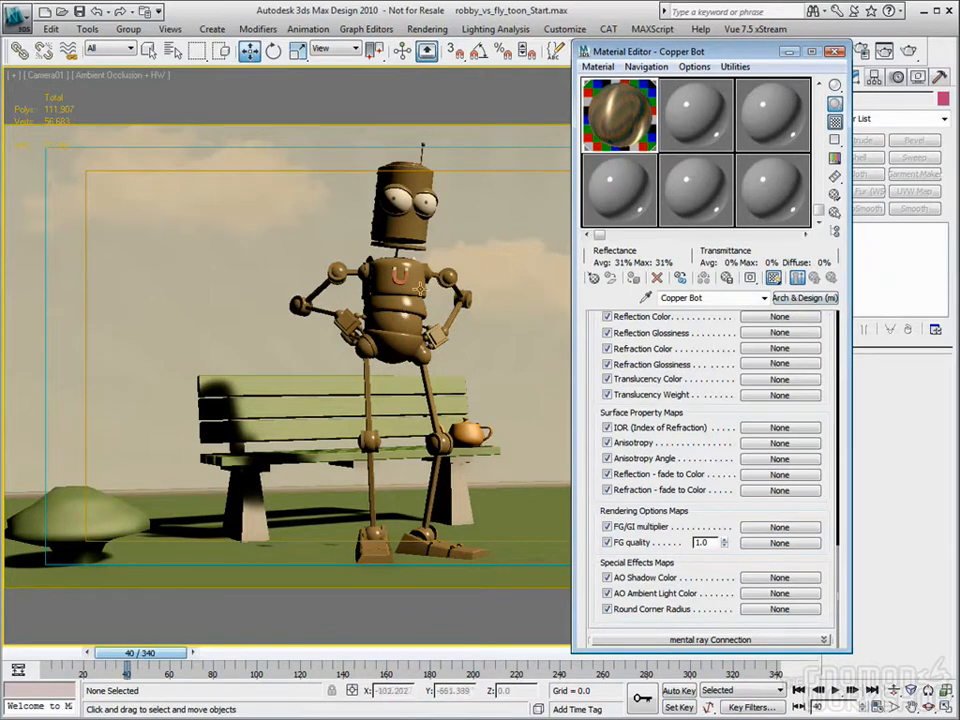
{"action": "left_click", "coordinate": [806, 298]}
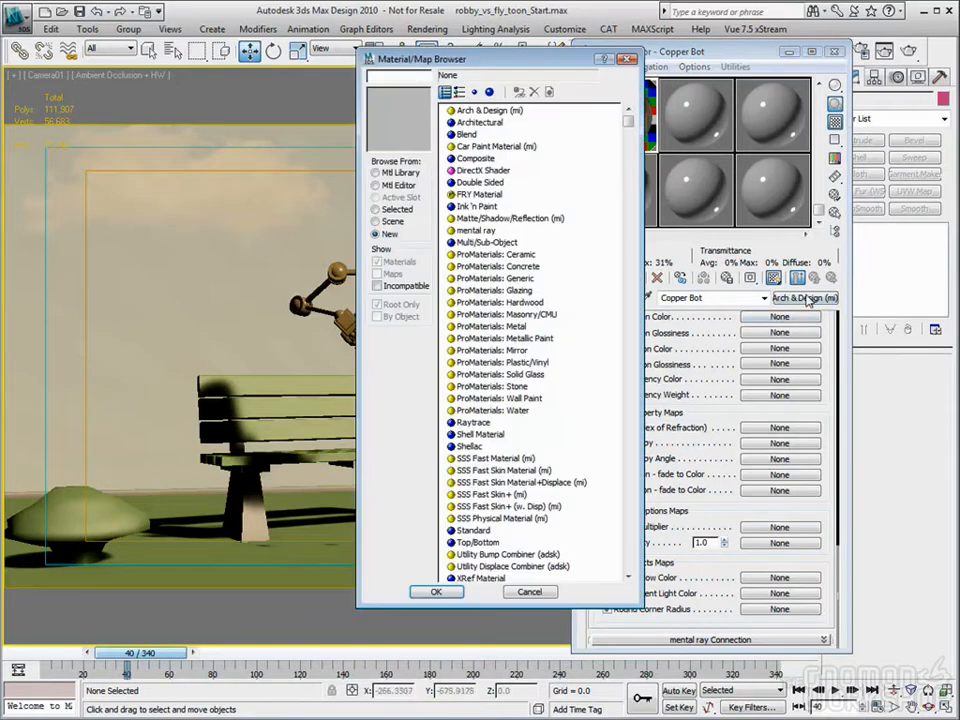
{"action": "double_click", "coordinate": [472, 206]}
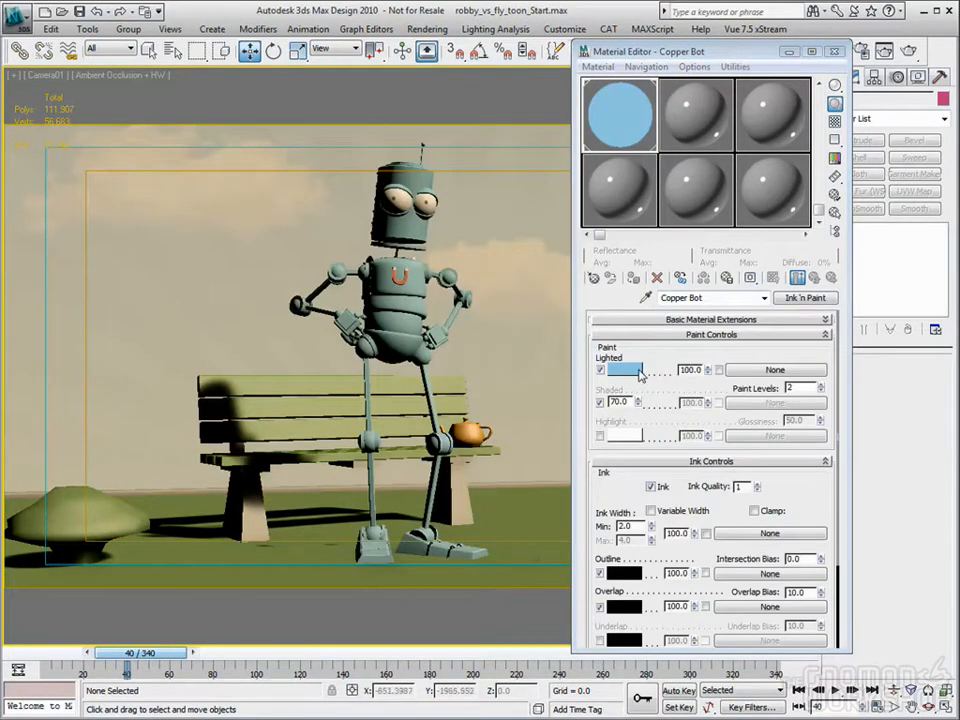
Step: Set the Copper Bot material's Lighted color to a saturated yellow-orange
{"action": "left_click", "coordinate": [623, 370]}
{"action": "mouse_move", "coordinate": [318, 110]}
{"action": "left_mouse_down"}
{"action": "mouse_move", "coordinate": [321, 86]}
{"action": "mouse_move", "coordinate": [315, 97]}
{"action": "left_mouse_up"}
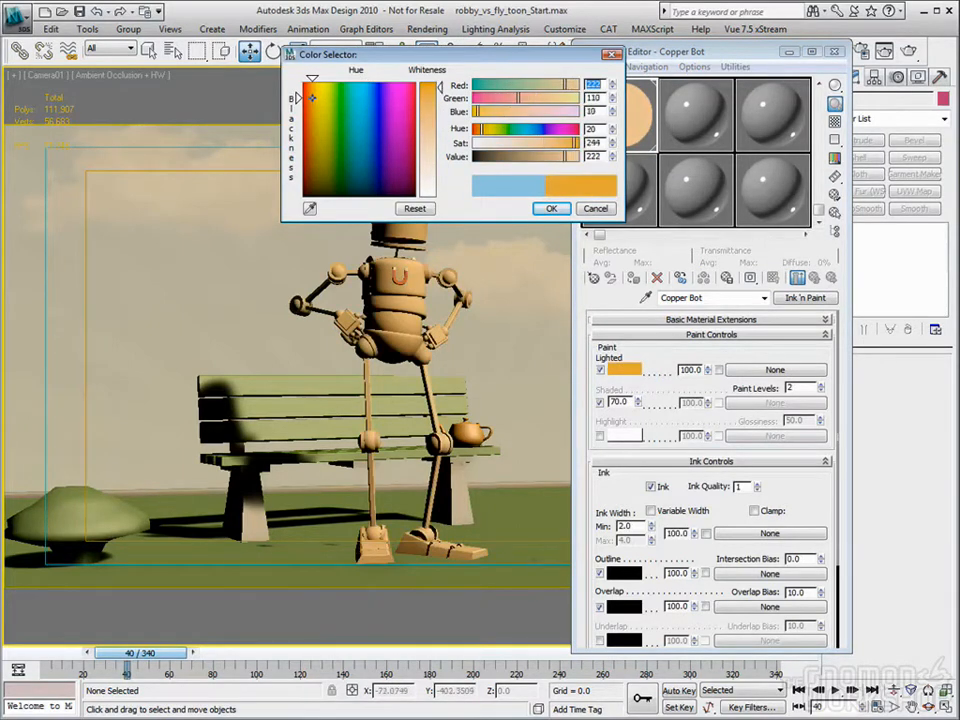
{"action": "left_click_drag", "start_coordinate": [430, 130], "coordinate": [446, 88]}
{"action": "left_click_drag", "start_coordinate": [314, 103], "coordinate": [312, 95]}
{"action": "left_click", "coordinate": [551, 209]}
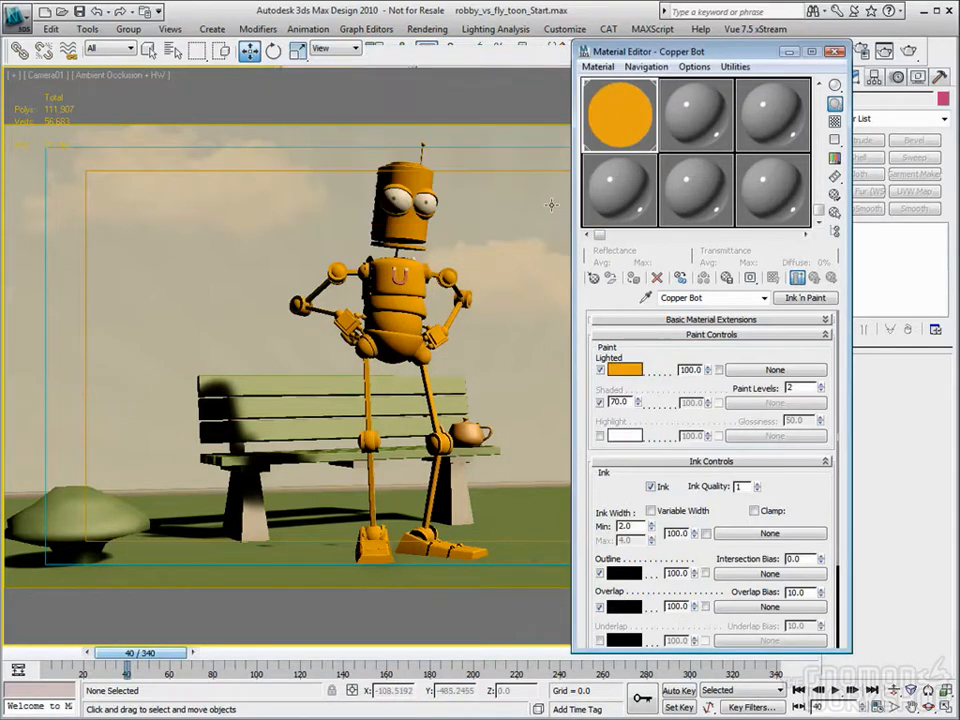
Step: Set the Copper Bot material's Paint Levels to 4 and its Shaded value to 35
{"action": "left_click", "coordinate": [821, 388]}
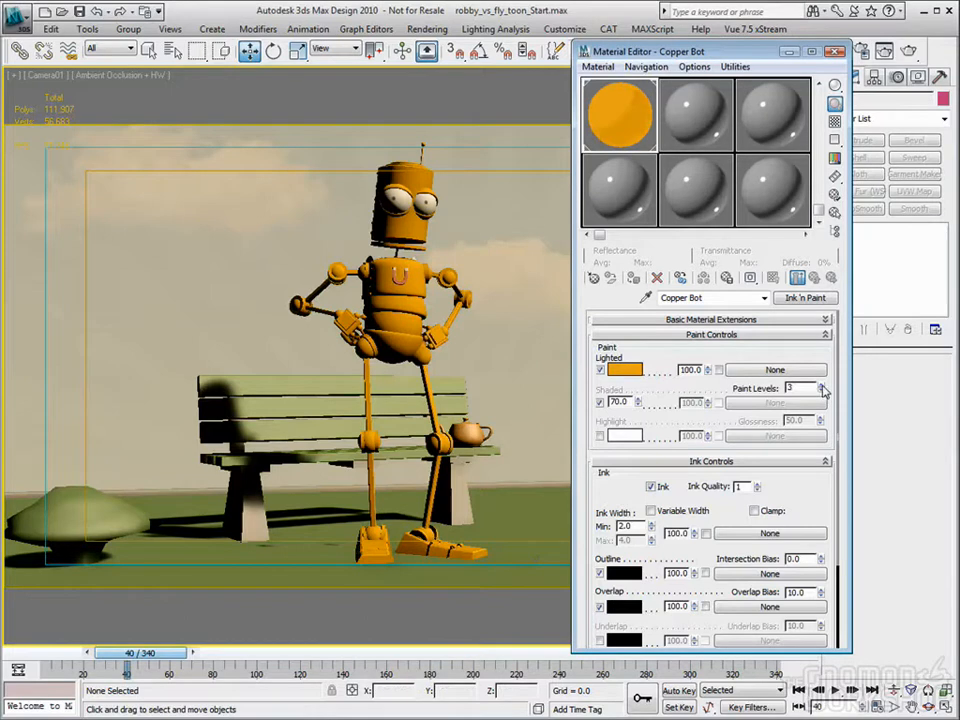
{"action": "left_click_drag", "start_coordinate": [629, 402], "coordinate": [538, 401]}
{"action": "type", "text": "35"}
{"action": "key", "text": "Return"}
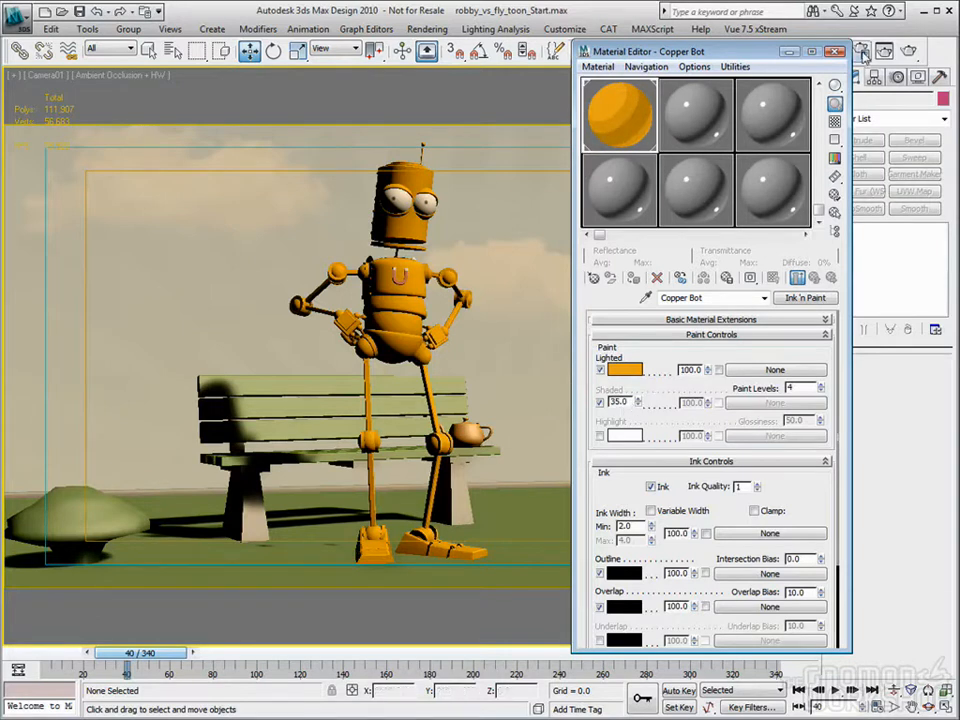
Step: Check the Final Gather settings of the mental ray renderer and test-render the Camera01 view
{"action": "key", "text": "F10"}
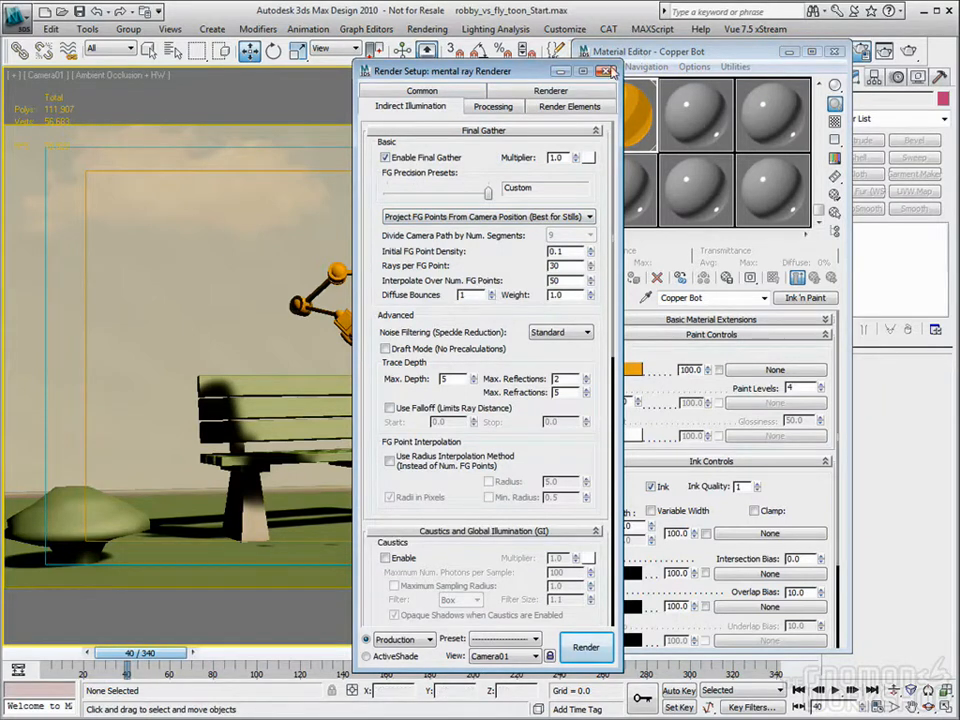
{"action": "left_click", "coordinate": [606, 71]}
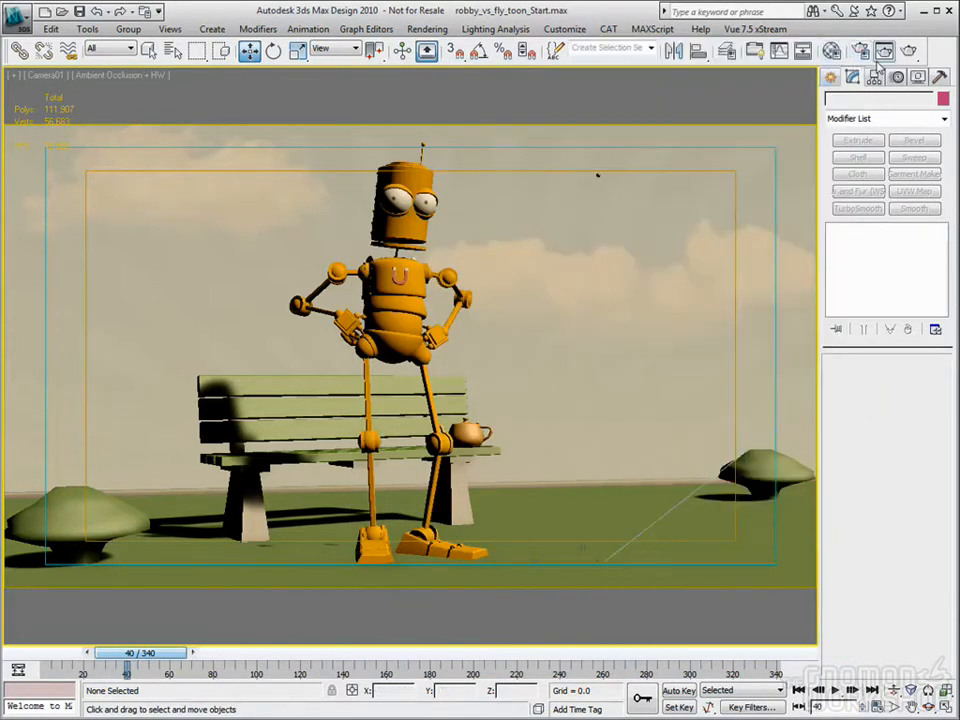
{"action": "left_click", "coordinate": [908, 51]}
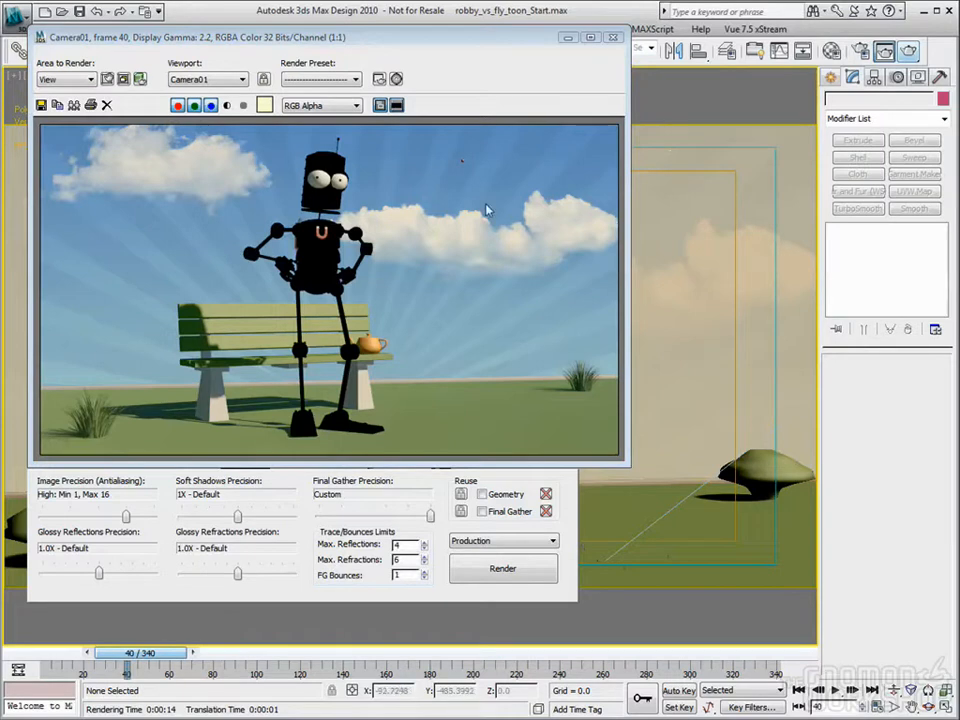
Step: Examine the Copper Bot material's Paint and Ink controls and the maps available for its Lighted color
{"action": "left_click", "coordinate": [831, 51]}
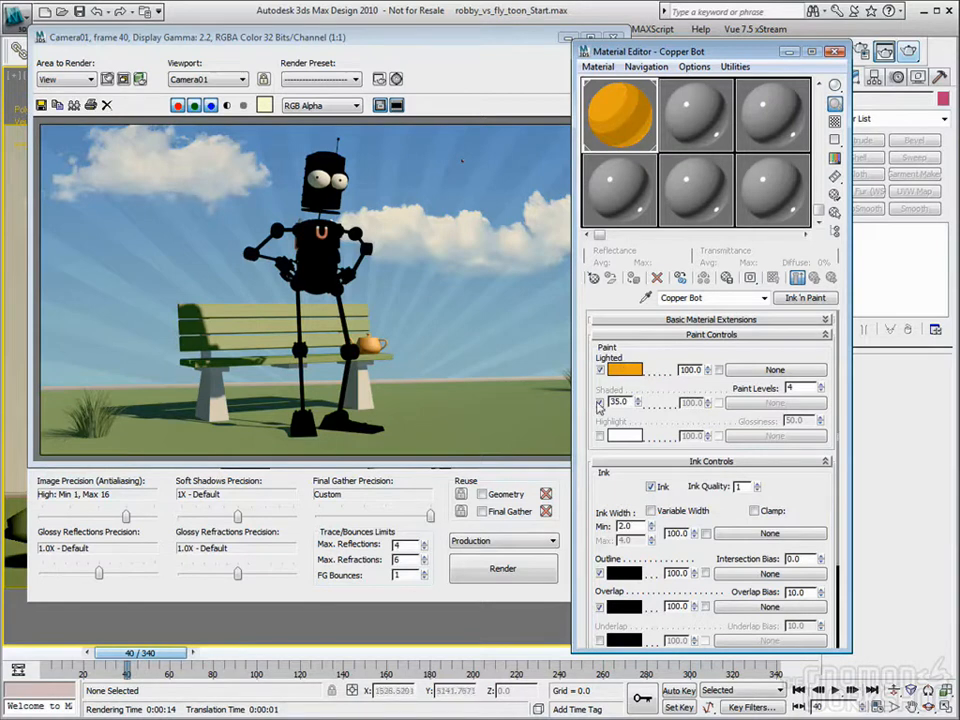
{"action": "mouse_move", "coordinate": [718, 51]}
{"action": "left_mouse_down"}
{"action": "mouse_move", "coordinate": [704, 58]}
{"action": "mouse_move", "coordinate": [713, 54]}
{"action": "left_mouse_up"}
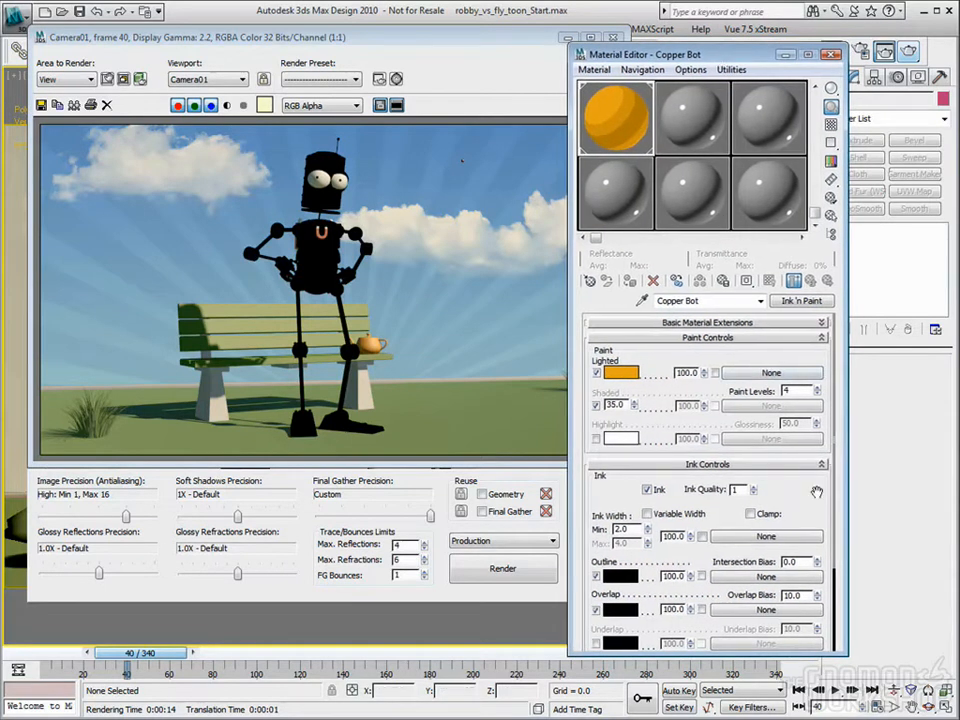
{"action": "scroll", "coordinate": [805, 425], "scroll_direction": "down", "scroll_amount": 4}
{"action": "scroll", "coordinate": [808, 427], "scroll_direction": "up", "scroll_amount": 4}
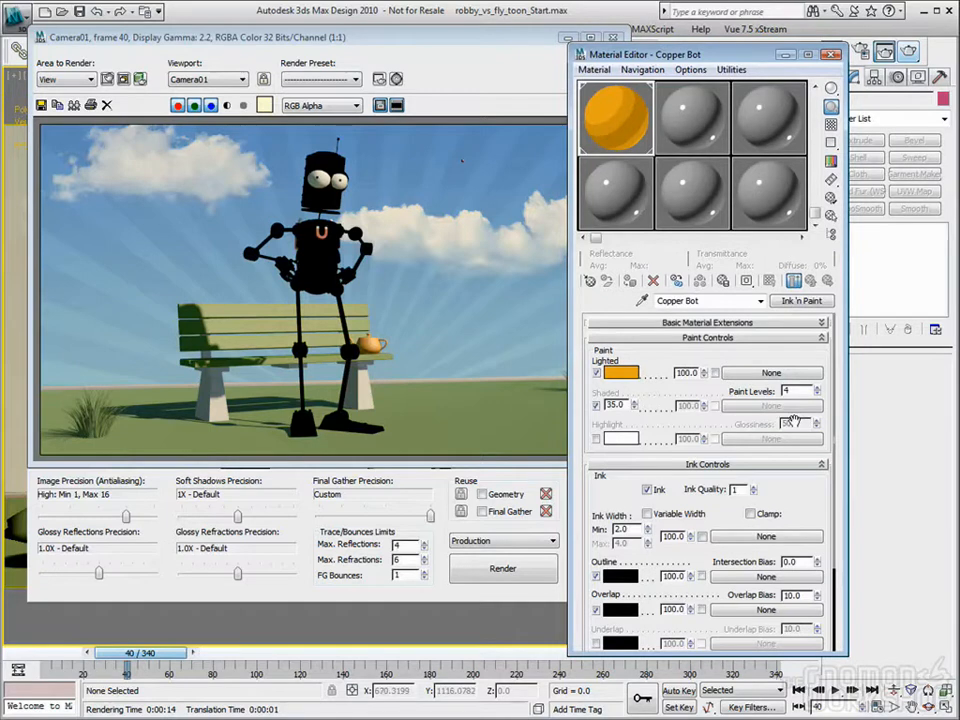
{"action": "left_click", "coordinate": [754, 373]}
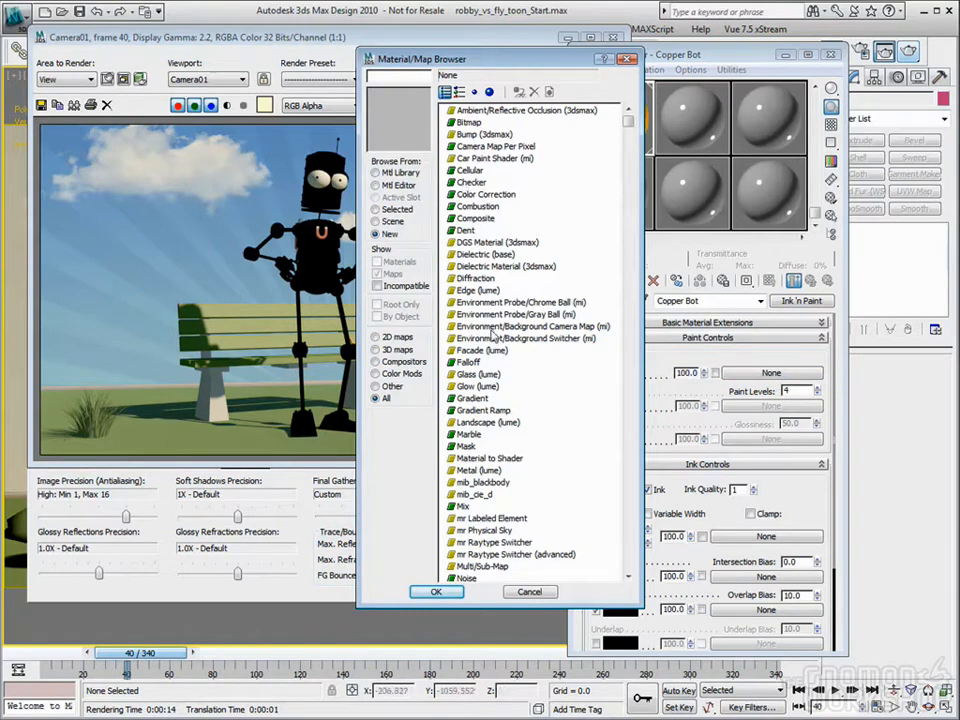
{"action": "left_click", "coordinate": [529, 593]}
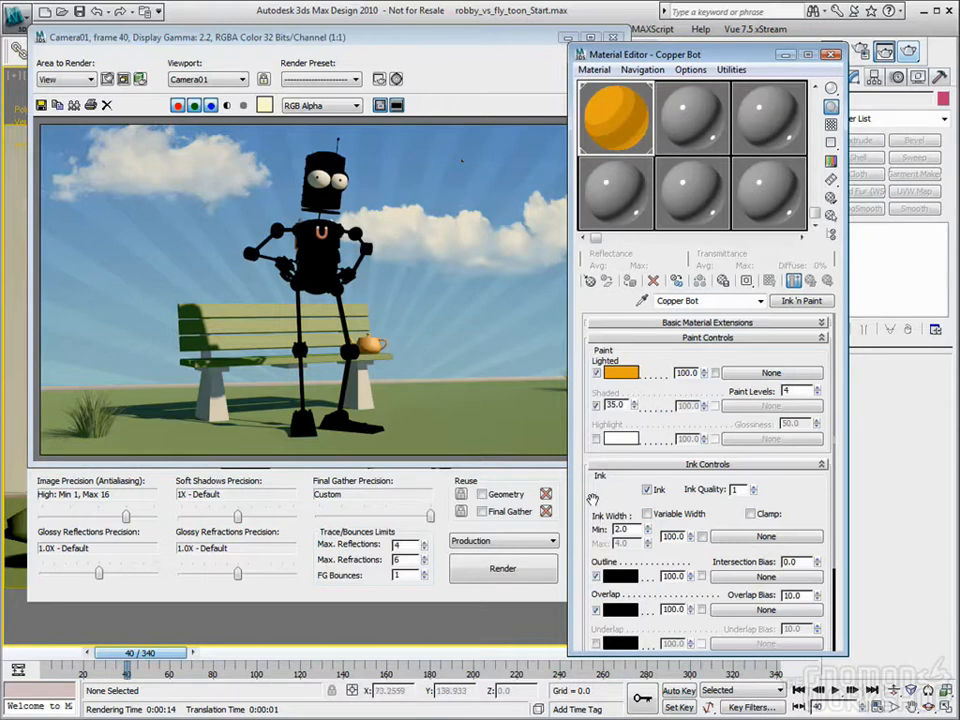
{"action": "left_click_drag", "start_coordinate": [719, 55], "coordinate": [687, 68]}
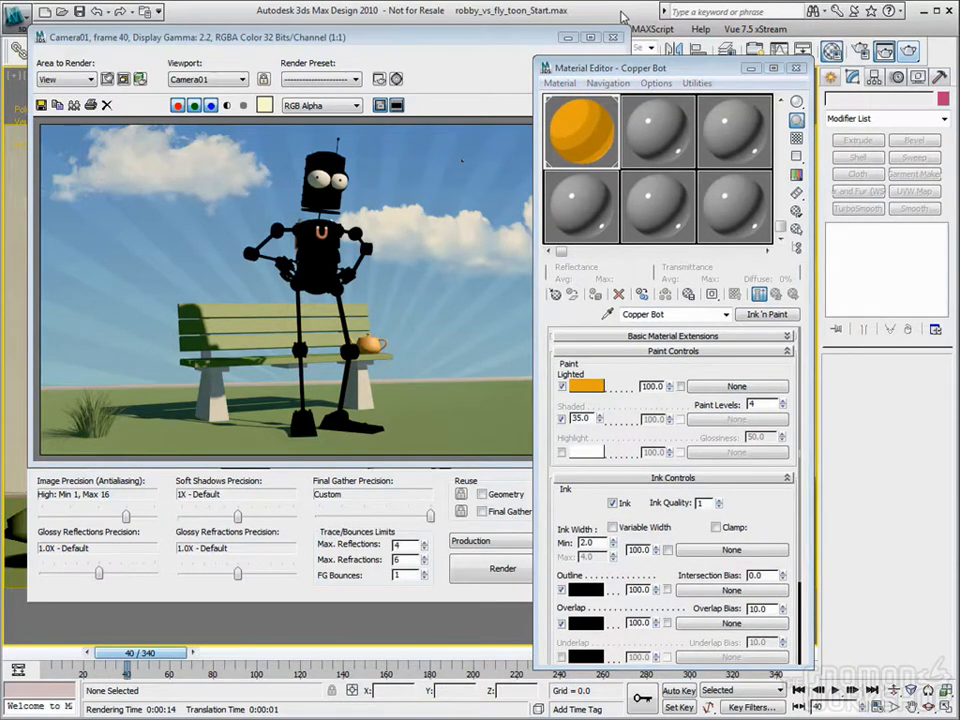
Step: Set the mr Photographic Exposure Control's physical scale to Unitless with a value of 80000
{"action": "key", "text": "8"}
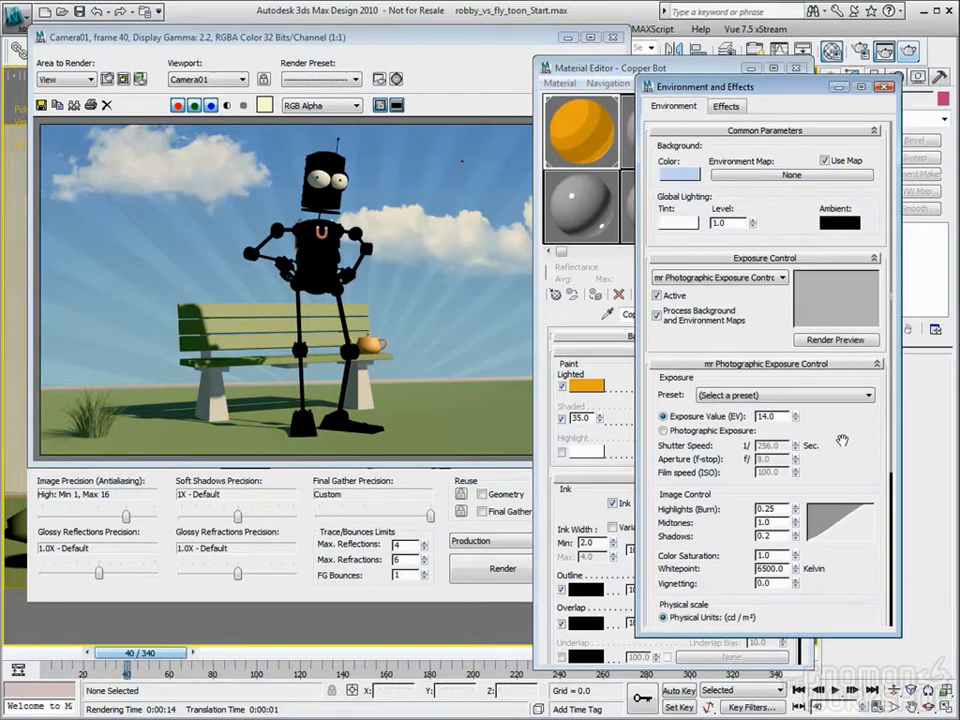
{"action": "left_click_drag", "start_coordinate": [862, 484], "coordinate": [849, 347]}
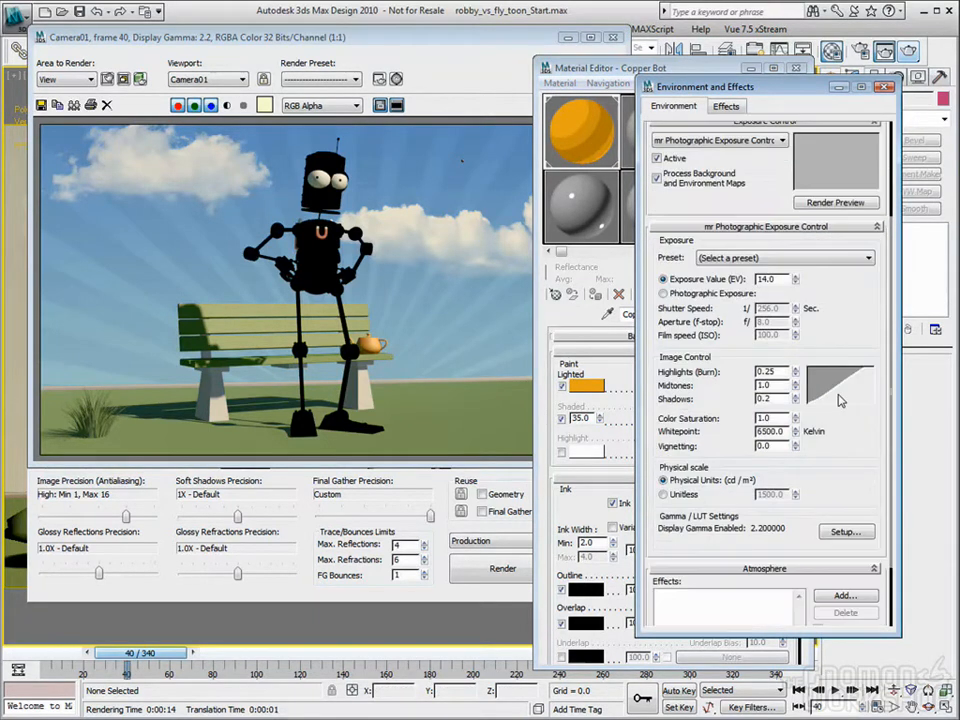
{"action": "left_click", "coordinate": [675, 496]}
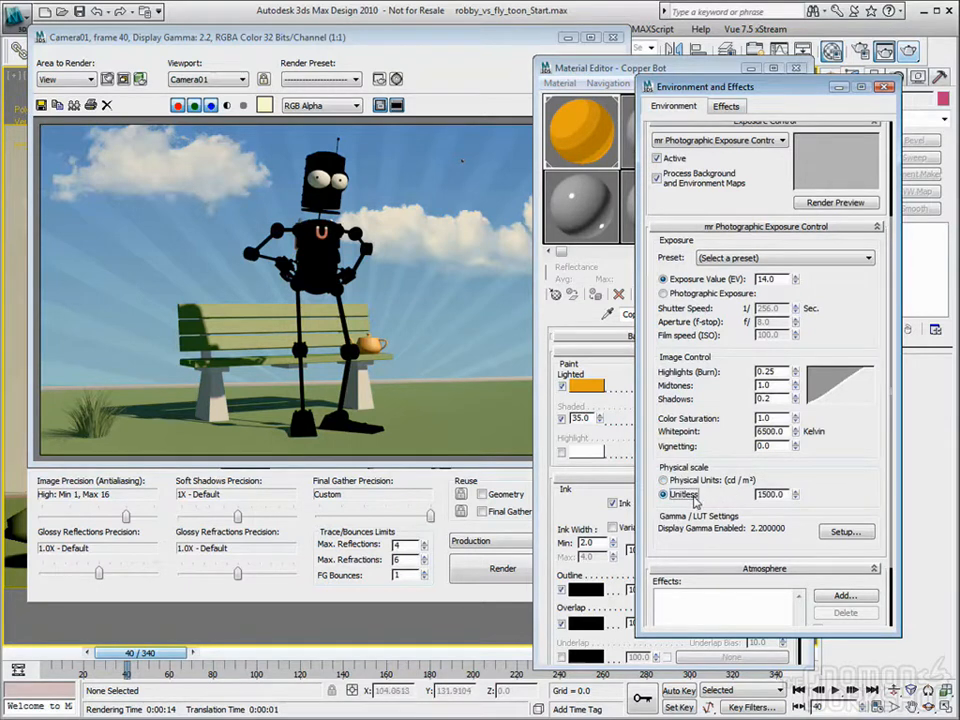
{"action": "left_click_drag", "start_coordinate": [787, 498], "coordinate": [687, 500]}
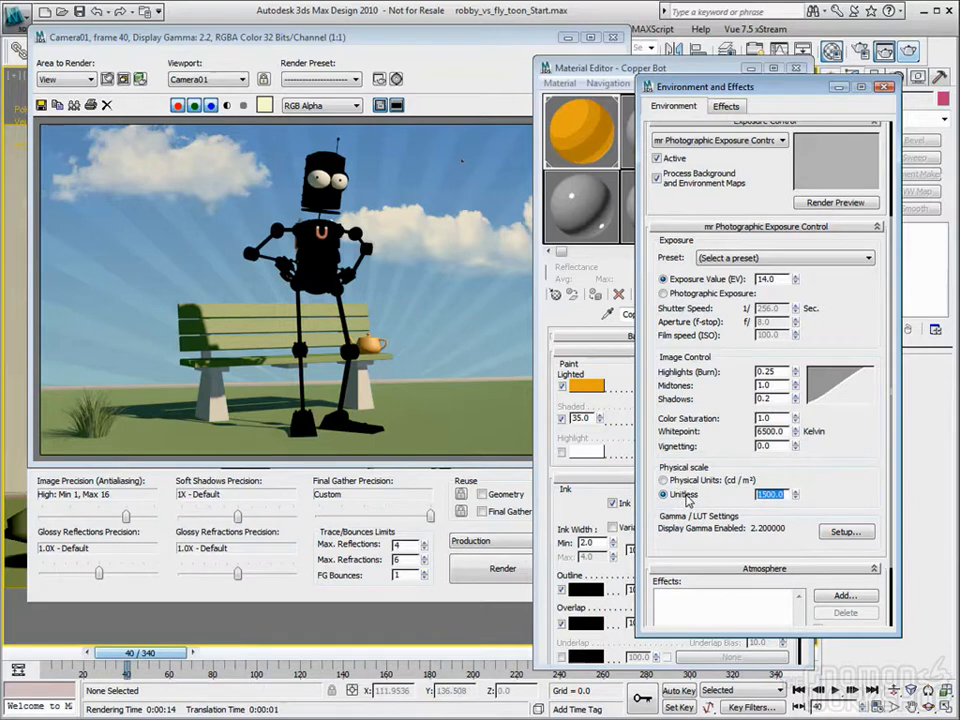
{"action": "type", "text": "8"}
{"action": "key", "text": "Tab"}
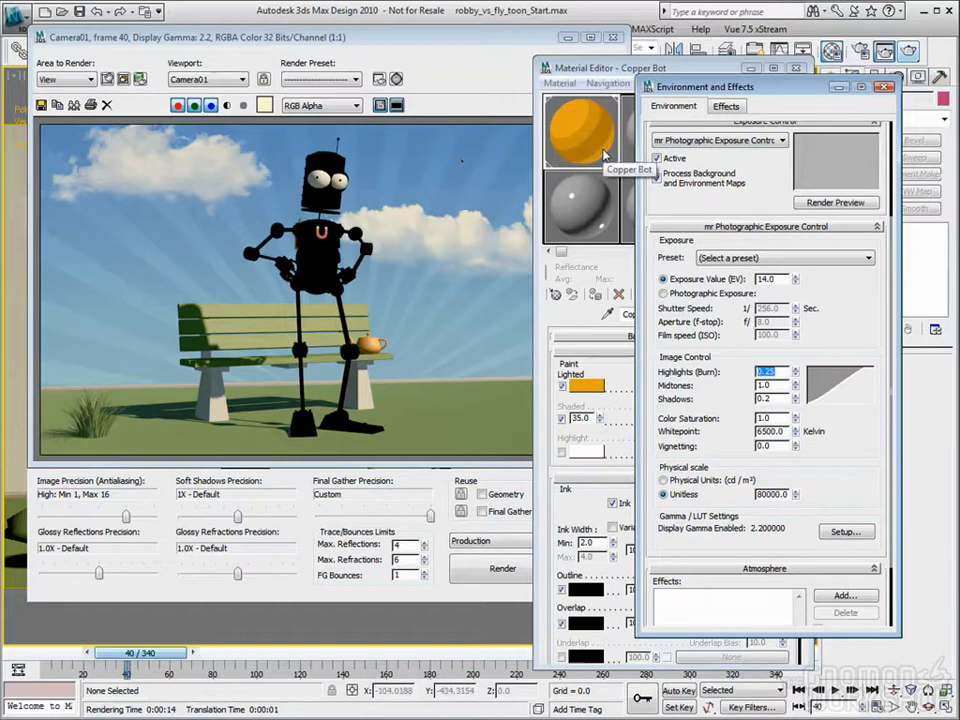
{"action": "left_click", "coordinate": [884, 87]}
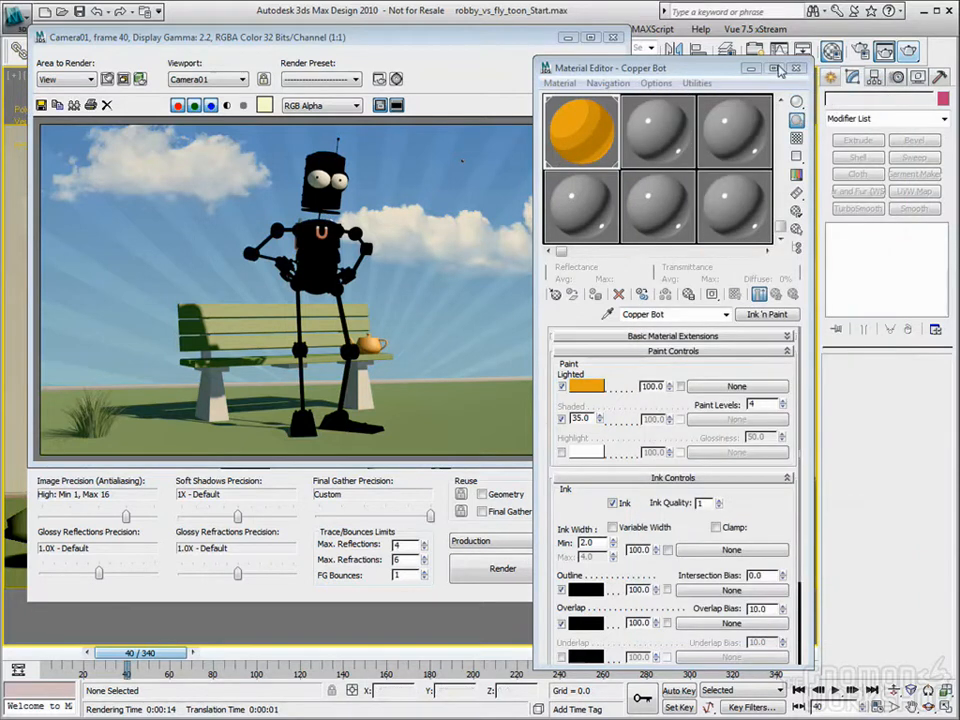
Step: Render the Camera01 view again to check the robot with the unitless exposure scale
{"action": "left_click", "coordinate": [796, 68]}
{"action": "left_click", "coordinate": [907, 51]}
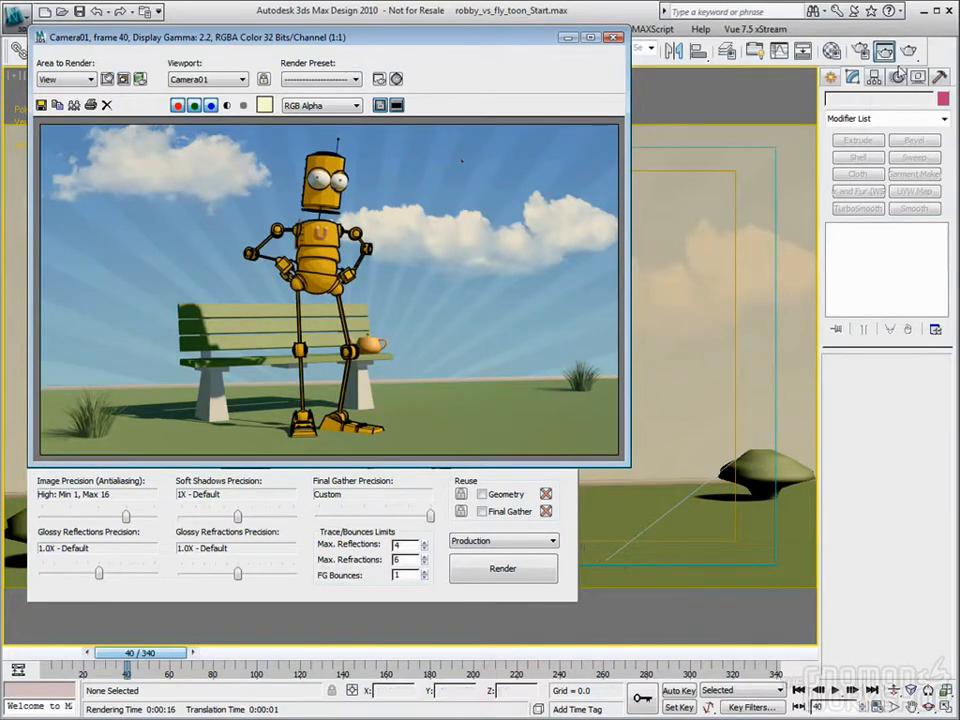
{"action": "left_click", "coordinate": [615, 37]}
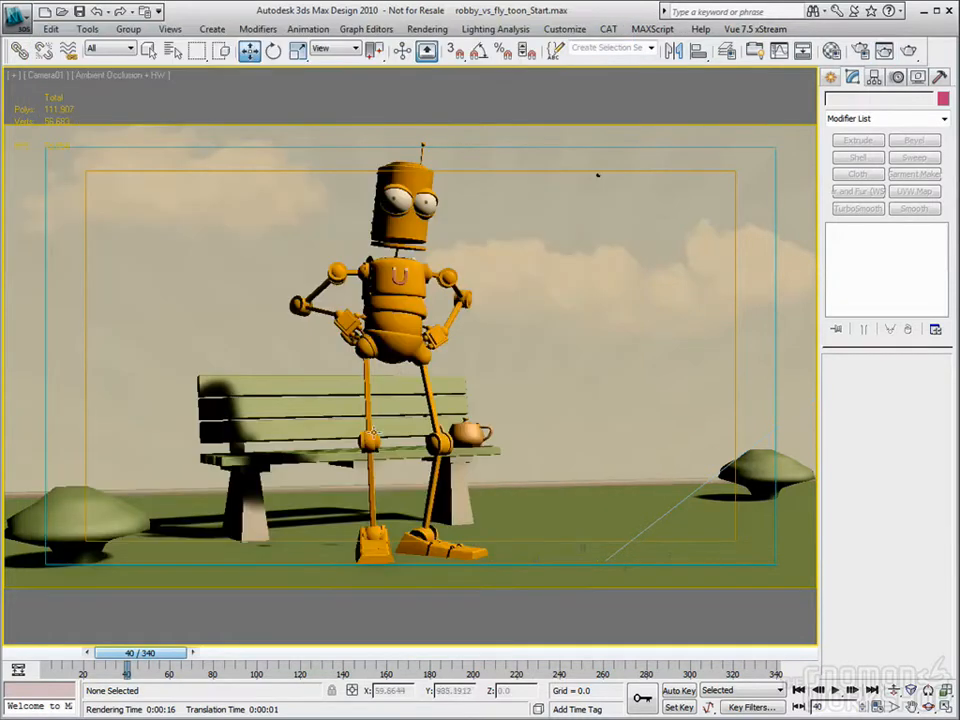
Step: Review the mr Photographic Exposure Control settings and the Bench material's contour shader beside the fully toon-shaded robot render
{"action": "left_click", "coordinate": [833, 50]}
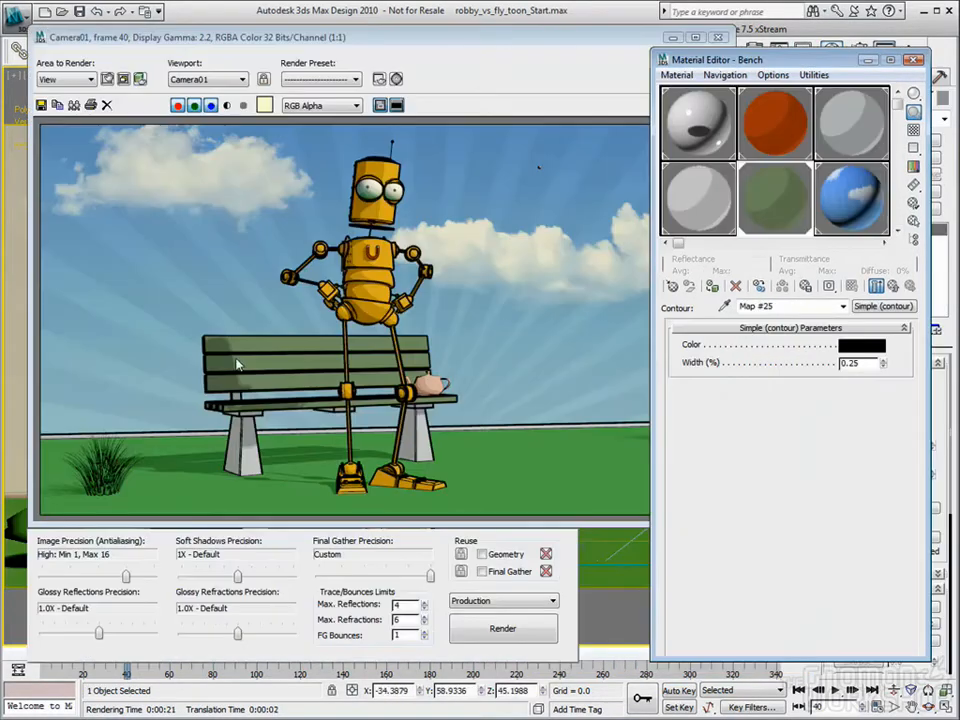
{"action": "left_click", "coordinate": [907, 60]}
{"action": "left_click_drag", "start_coordinate": [623, 40], "coordinate": [610, 47]}
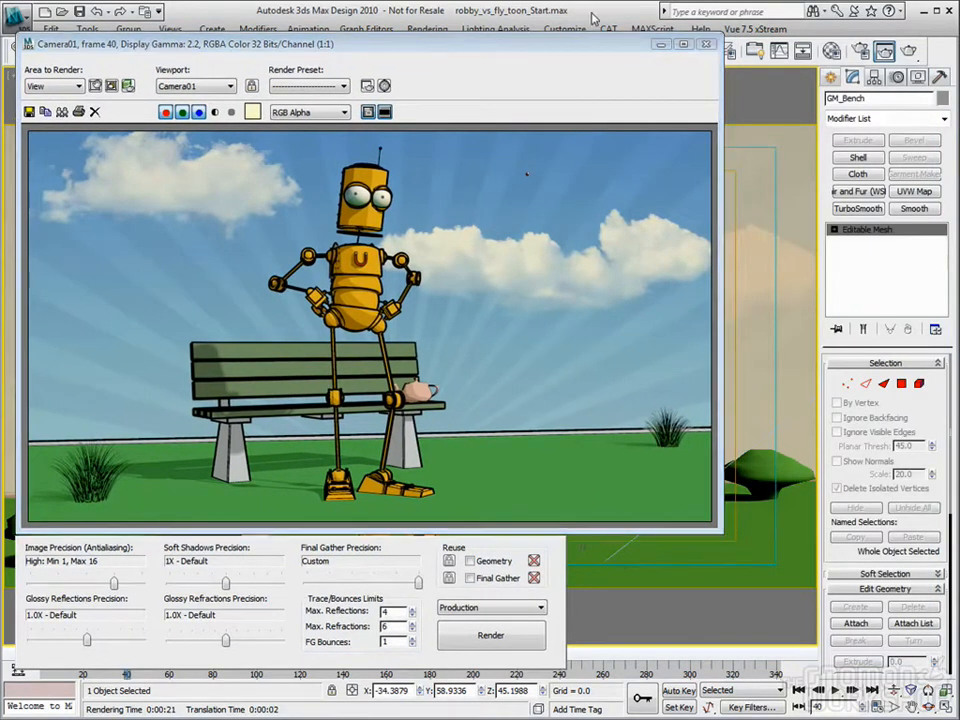
{"action": "key", "text": "8"}
{"action": "scroll", "coordinate": [688, 463], "scroll_direction": "down", "scroll_amount": 5}
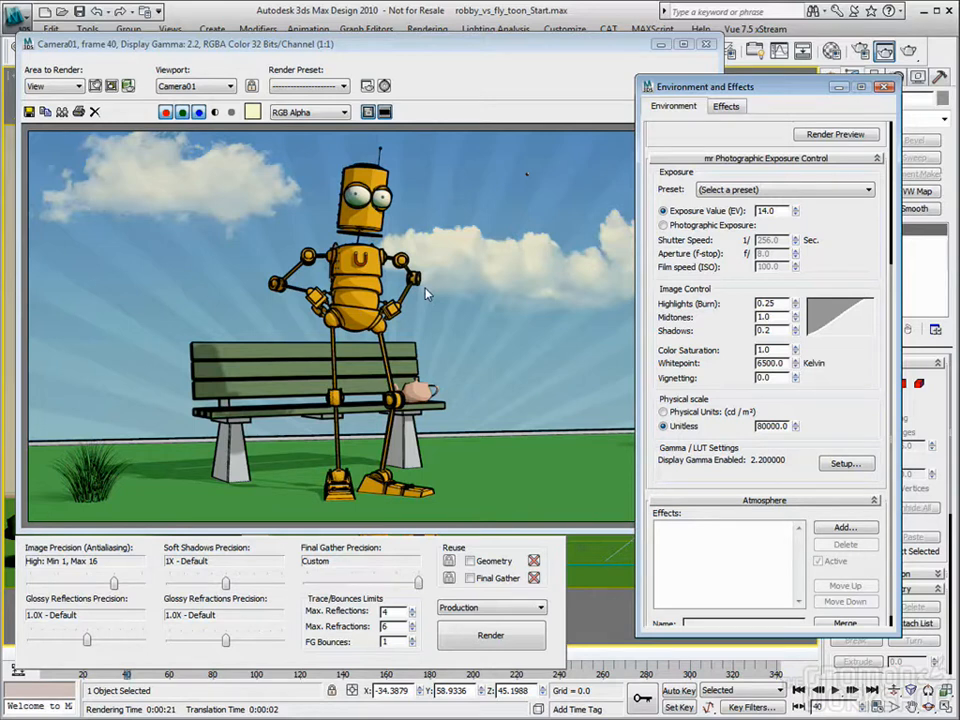
{"action": "scroll", "coordinate": [697, 167], "scroll_direction": "up", "scroll_amount": 3}
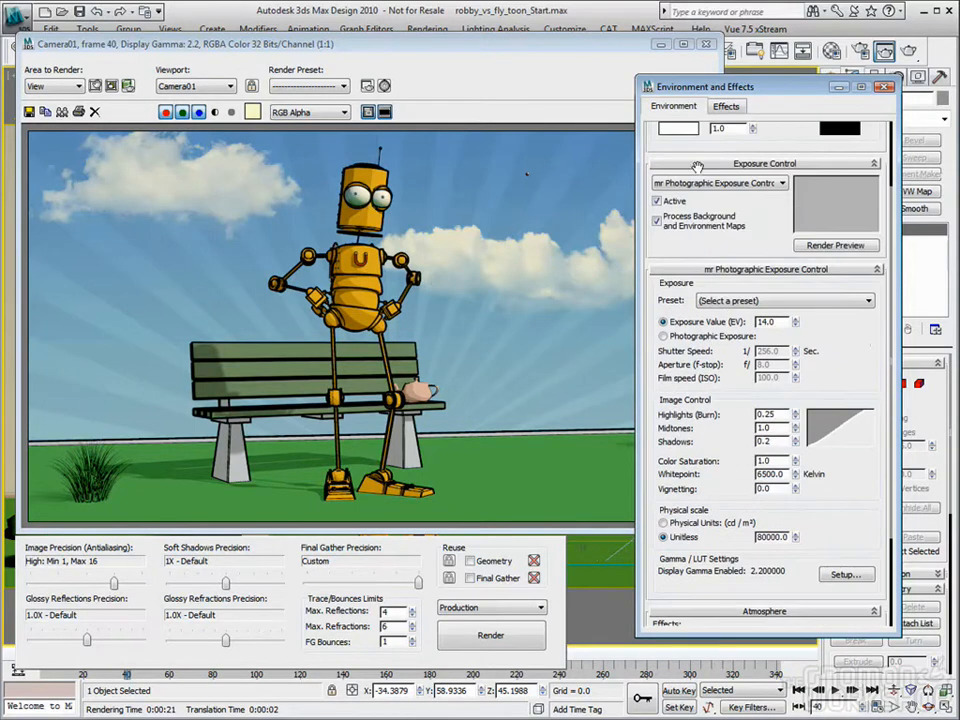
{"action": "scroll", "coordinate": [845, 315], "scroll_direction": "down", "scroll_amount": 3}
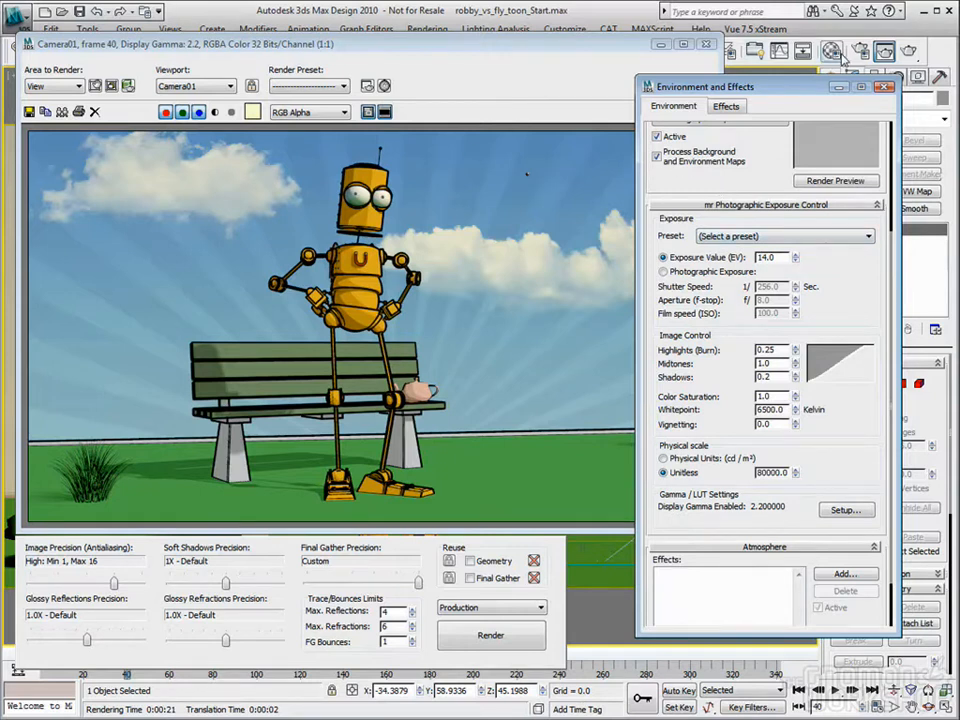
{"action": "key", "text": "m"}
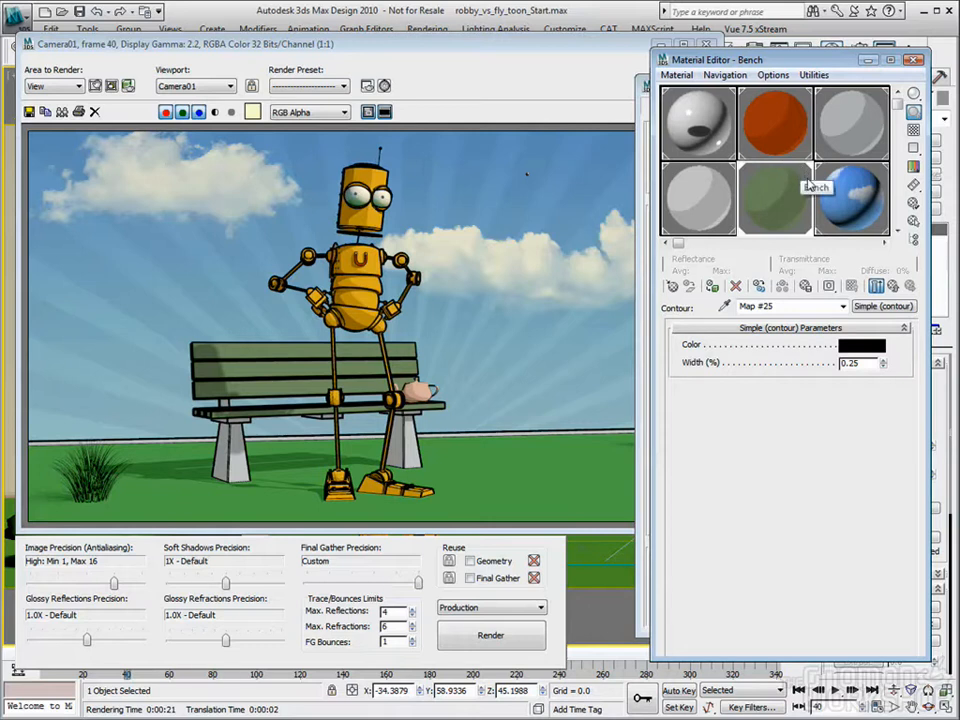
{"action": "left_click", "coordinate": [914, 61]}
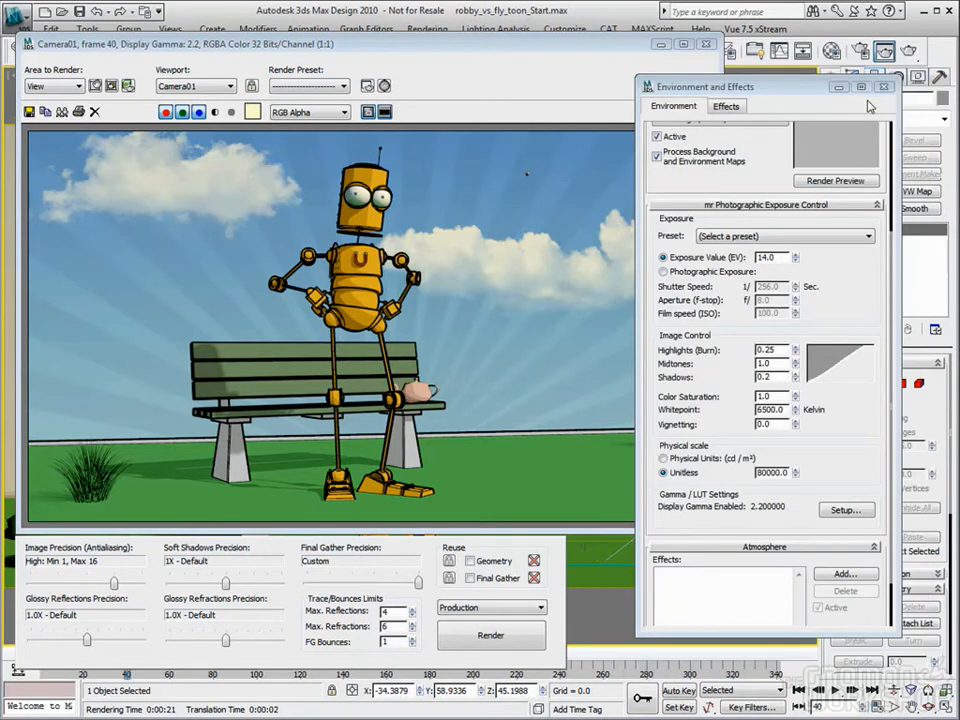
{"action": "left_click", "coordinate": [662, 68]}
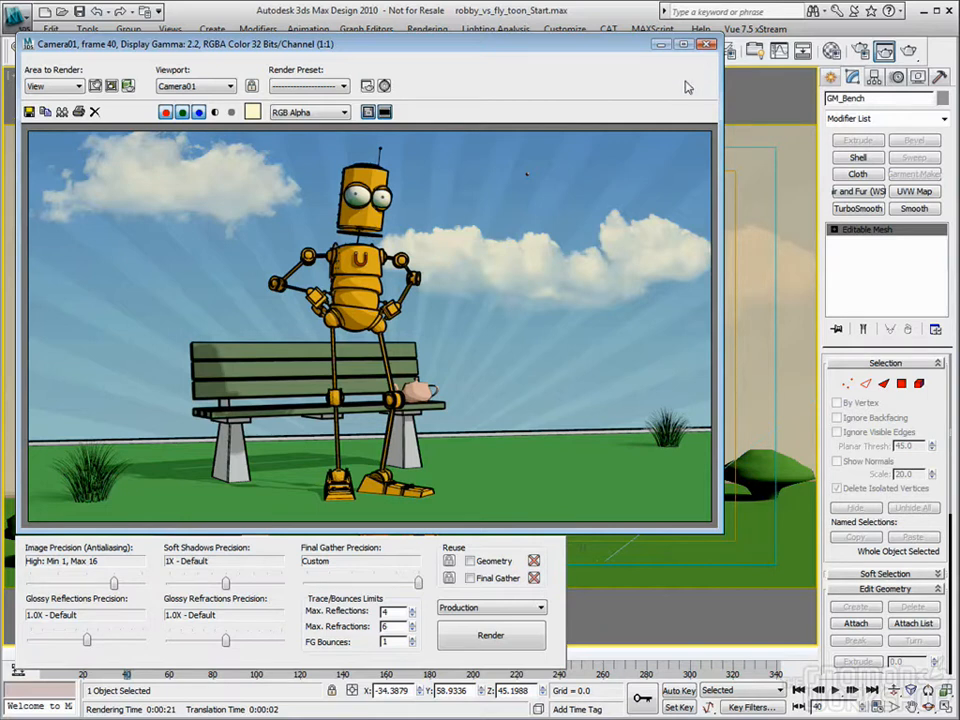
Step: Change the grass material's type from Standard to mental ray
{"action": "left_click", "coordinate": [831, 50]}
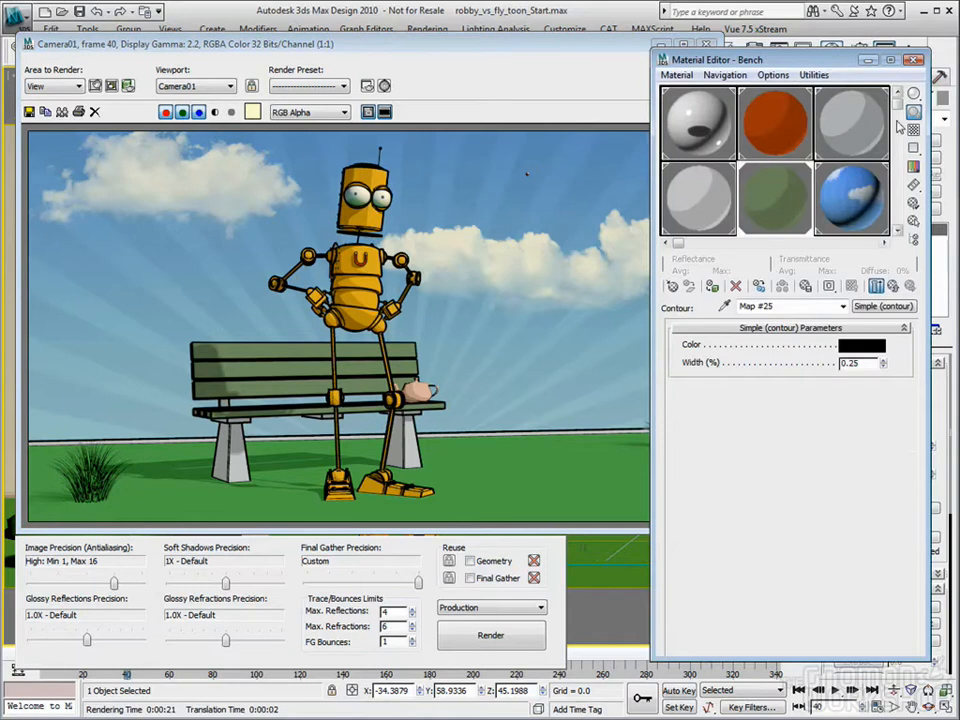
{"action": "left_click", "coordinate": [896, 166]}
{"action": "left_click", "coordinate": [901, 191]}
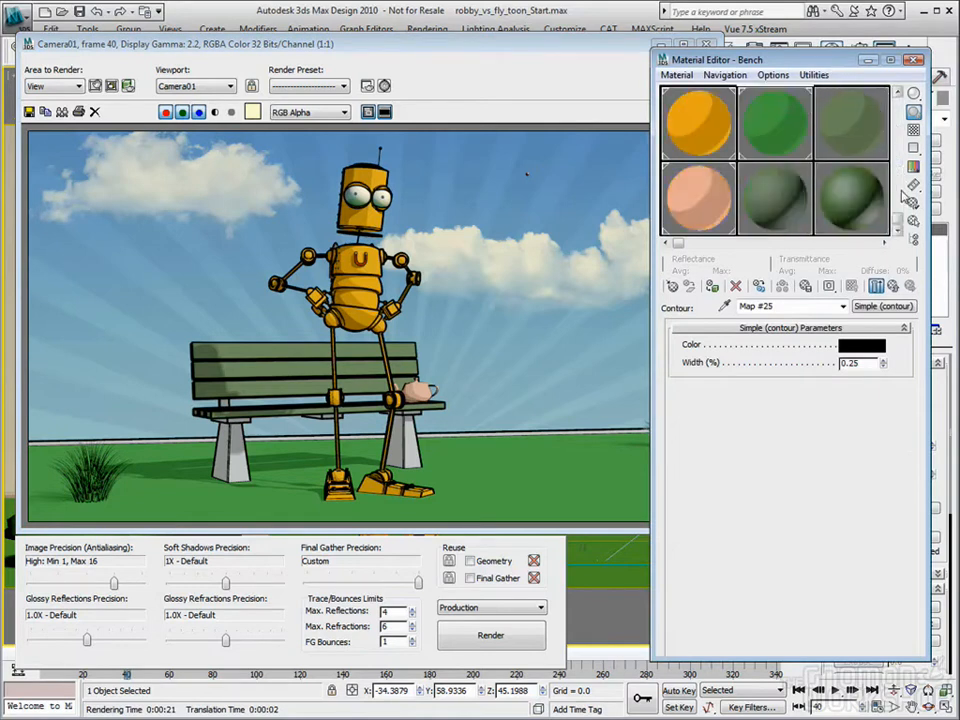
{"action": "left_click", "coordinate": [763, 209]}
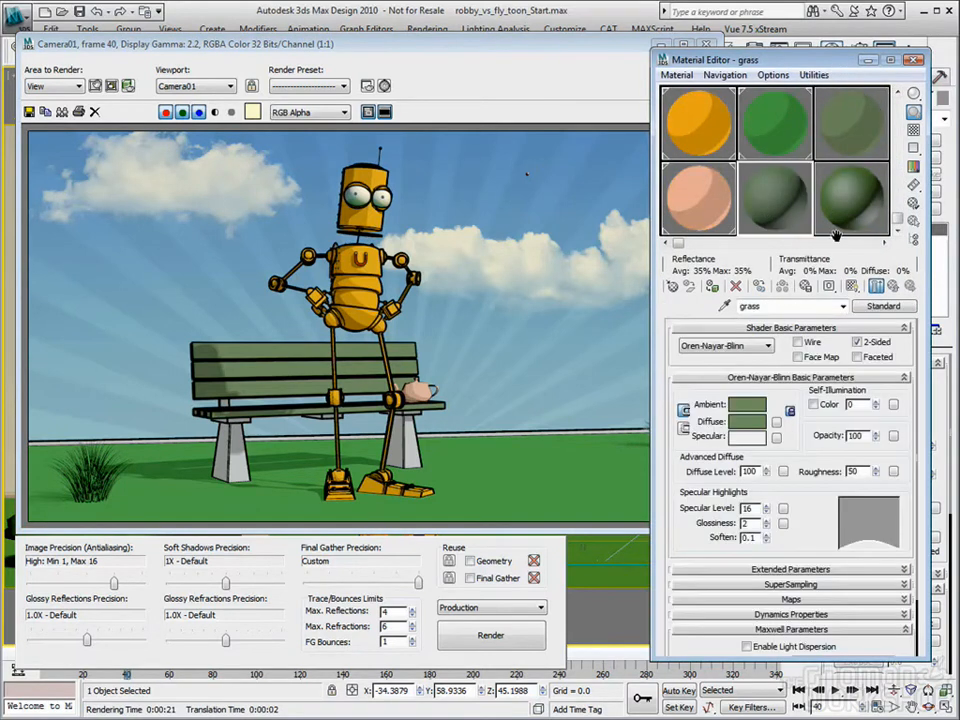
{"action": "left_click", "coordinate": [883, 306]}
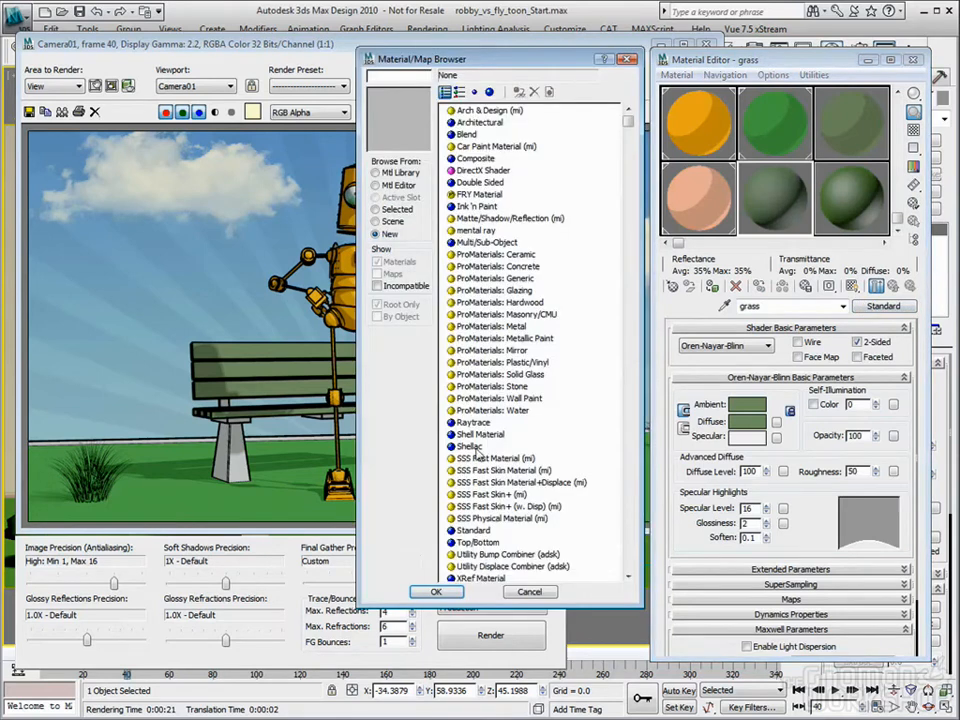
{"action": "left_click", "coordinate": [629, 555]}
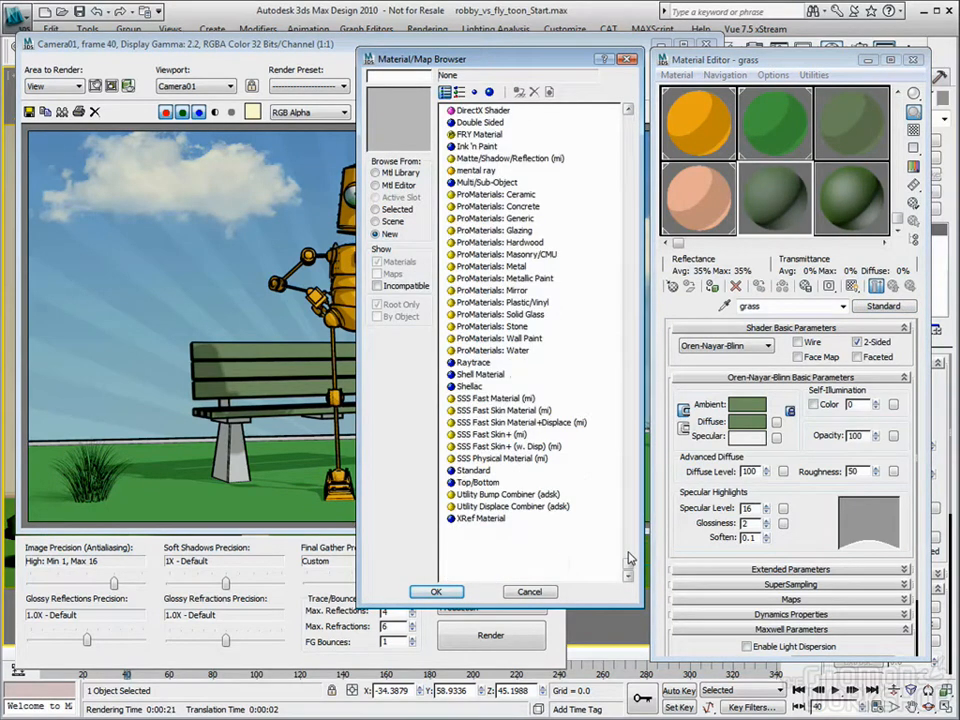
{"action": "double_click", "coordinate": [476, 170]}
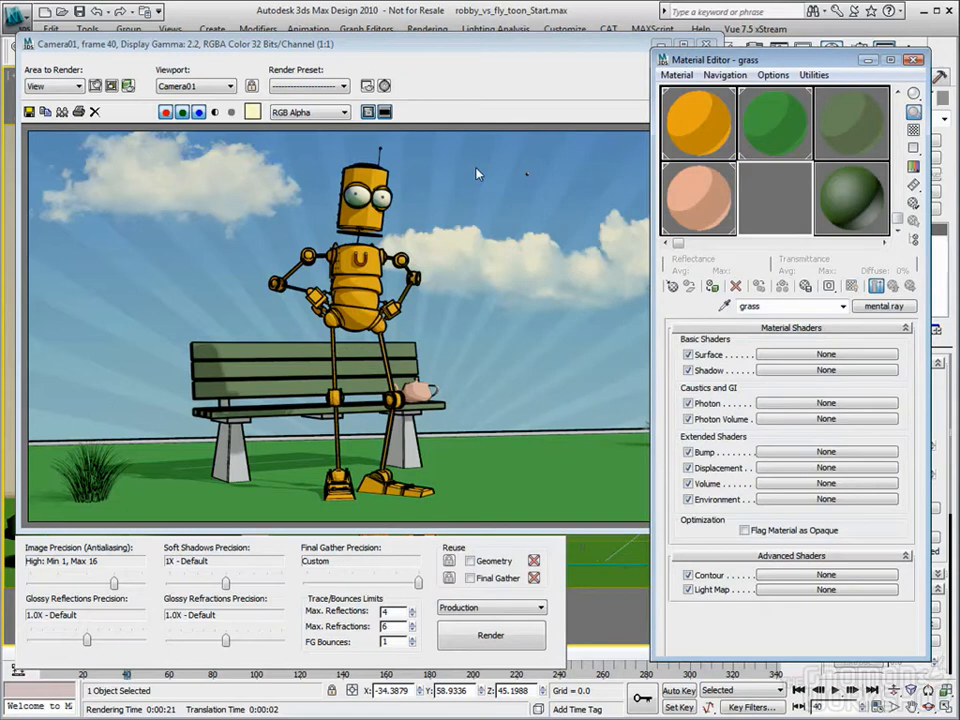
Step: Assign an XSI Paint Shader to the grass material's Surface shader
{"action": "left_click", "coordinate": [776, 355]}
{"action": "scroll", "coordinate": [490, 400], "scroll_direction": "down", "scroll_amount": 15}
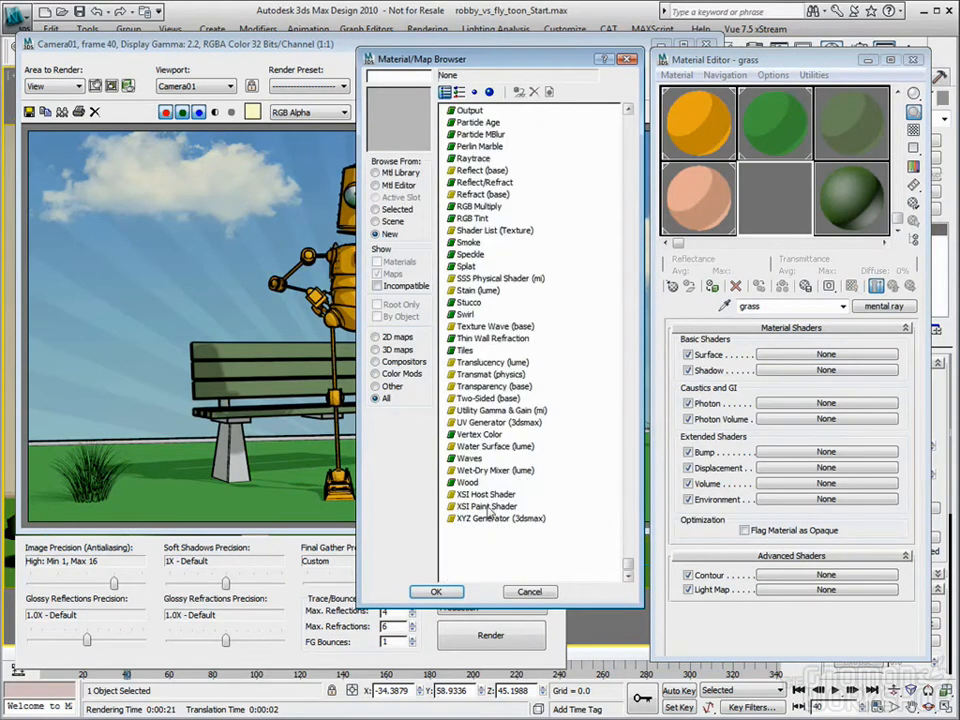
{"action": "double_click", "coordinate": [484, 511]}
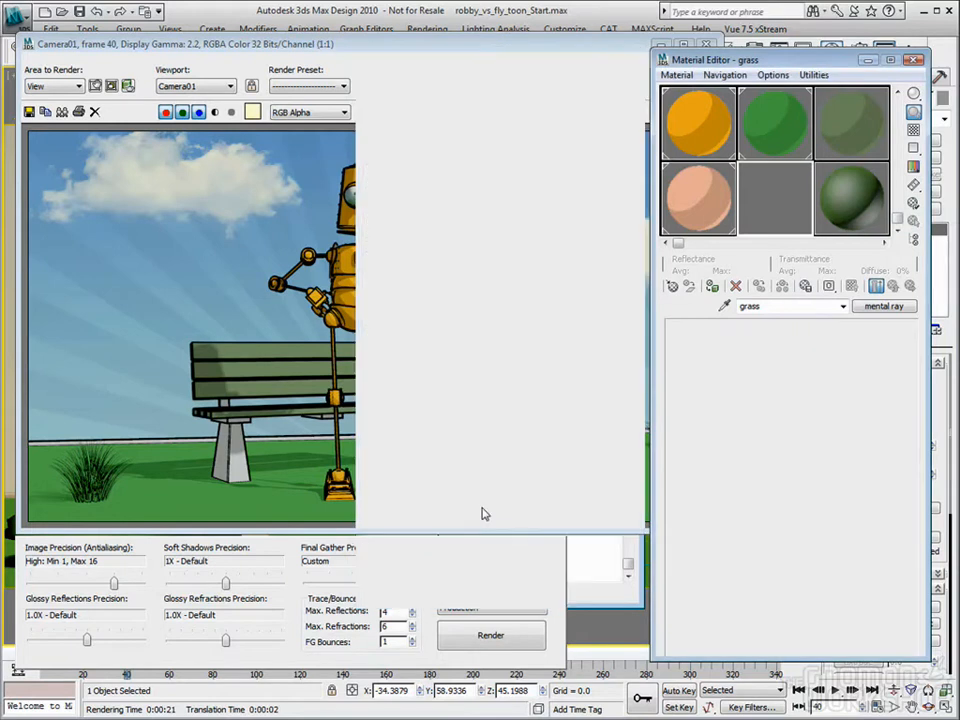
Step: Examine the XSI Paint Shader's Base, Highlights and Rimlights parameters on the grass material, then close the material settings
{"action": "left_click", "coordinate": [822, 525]}
{"action": "scroll", "coordinate": [818, 470], "scroll_direction": "down", "scroll_amount": 2}
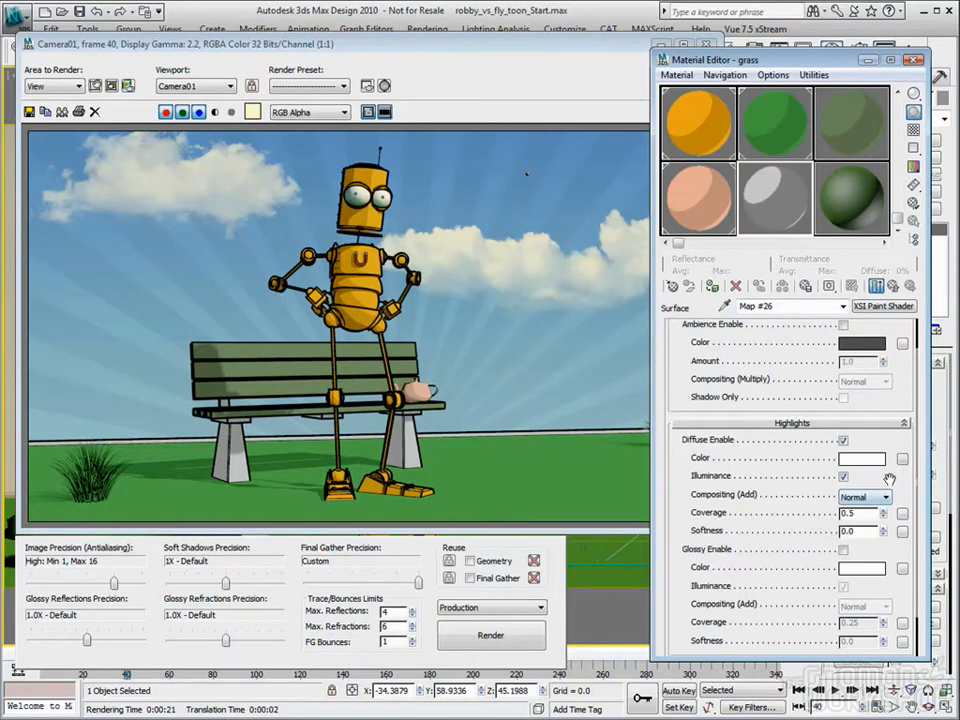
{"action": "scroll", "coordinate": [818, 490], "scroll_direction": "down", "scroll_amount": 2}
{"action": "scroll", "coordinate": [818, 612], "scroll_direction": "down", "scroll_amount": 5}
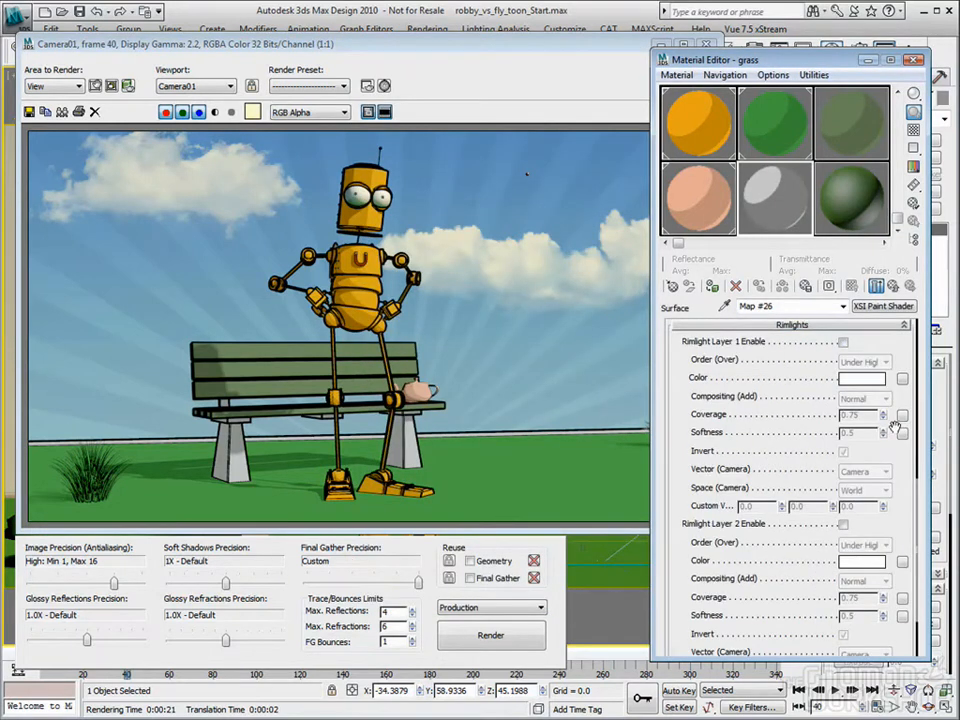
{"action": "scroll", "coordinate": [896, 575], "scroll_direction": "up", "scroll_amount": 4}
{"action": "scroll", "coordinate": [896, 575], "scroll_direction": "up", "scroll_amount": 3}
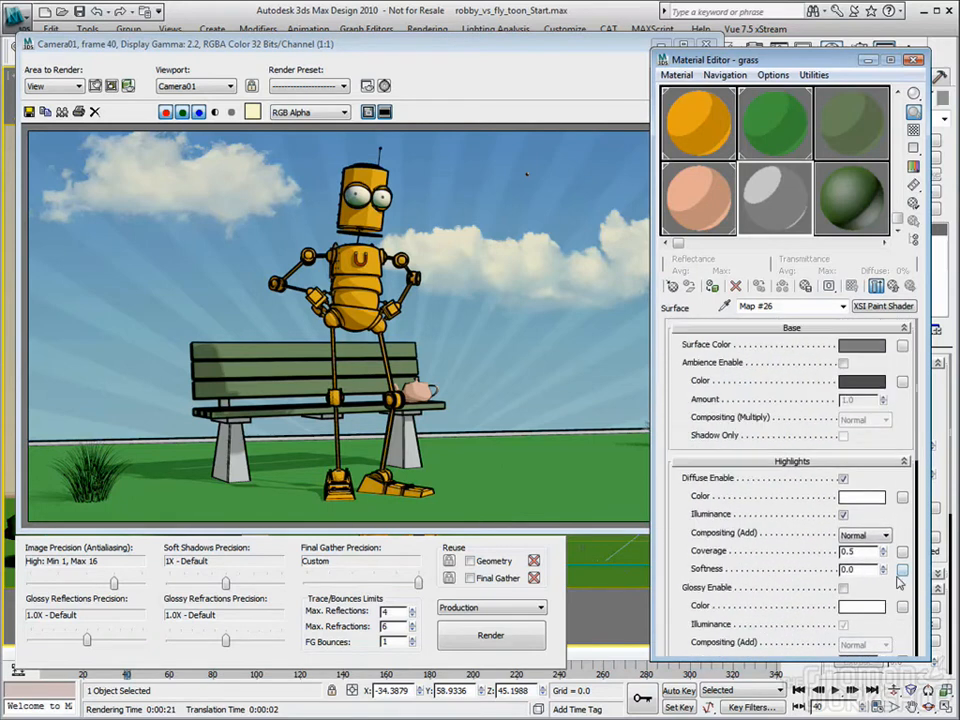
{"action": "left_click", "coordinate": [843, 364]}
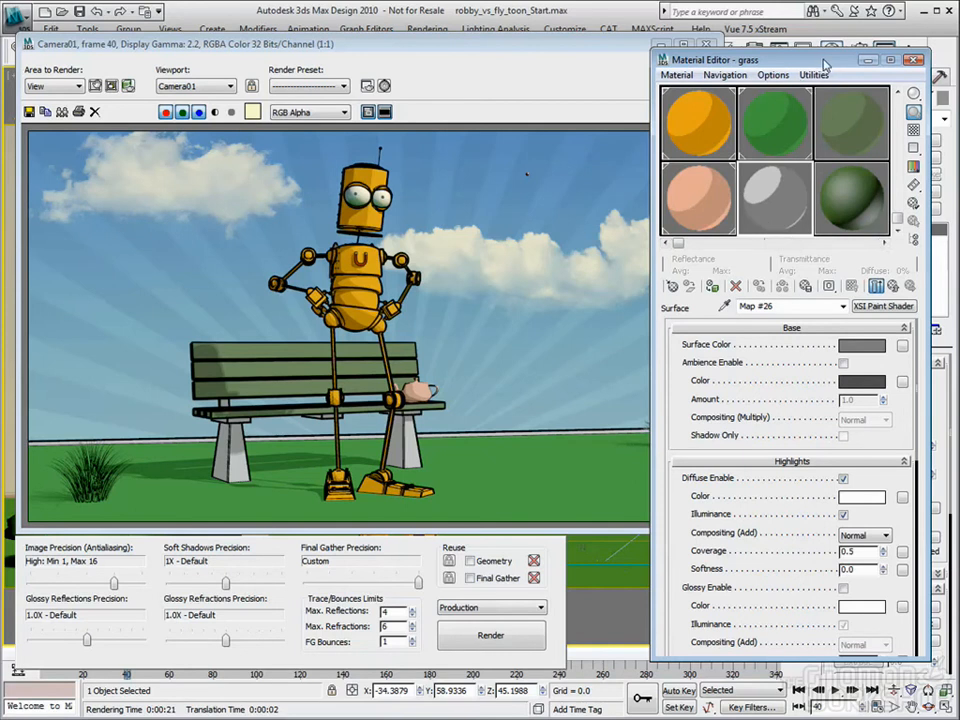
{"action": "left_click_drag", "start_coordinate": [825, 62], "coordinate": [791, 64]}
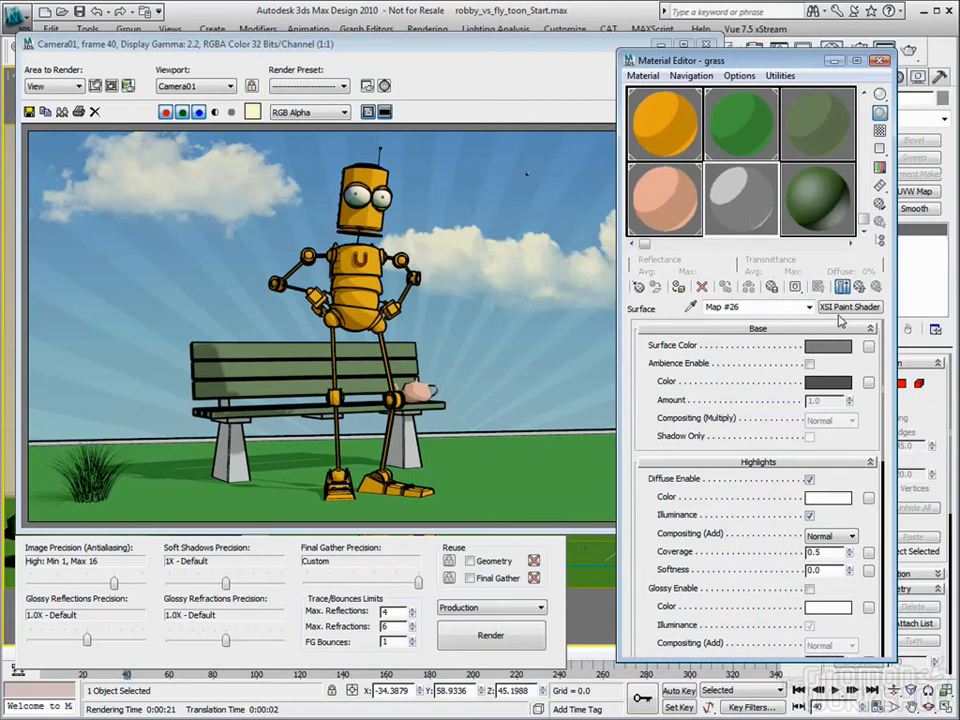
{"action": "left_click", "coordinate": [880, 61]}
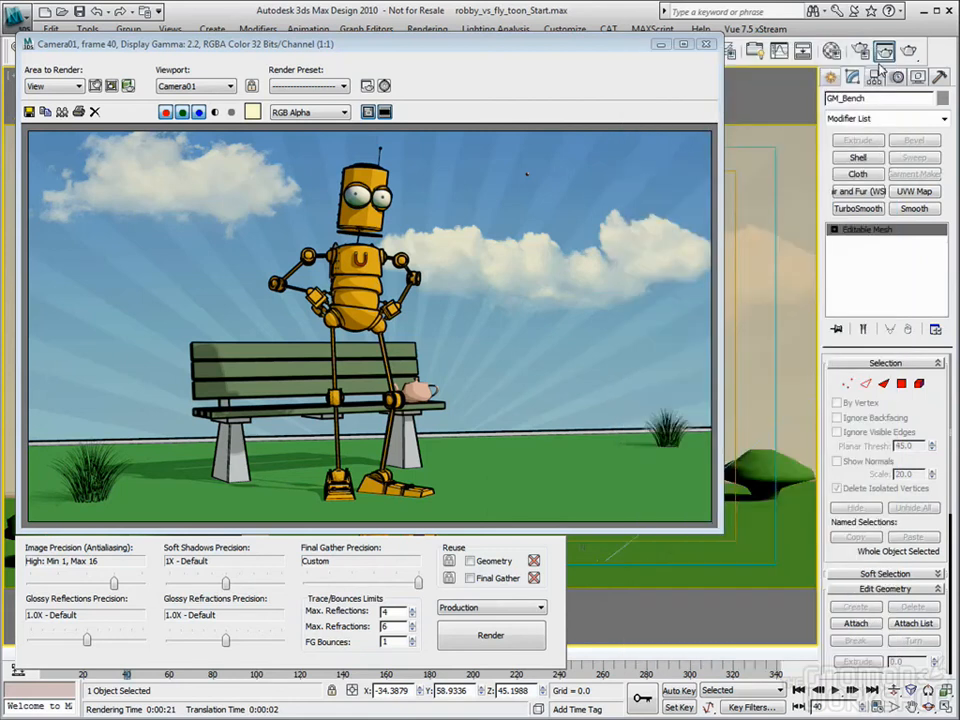